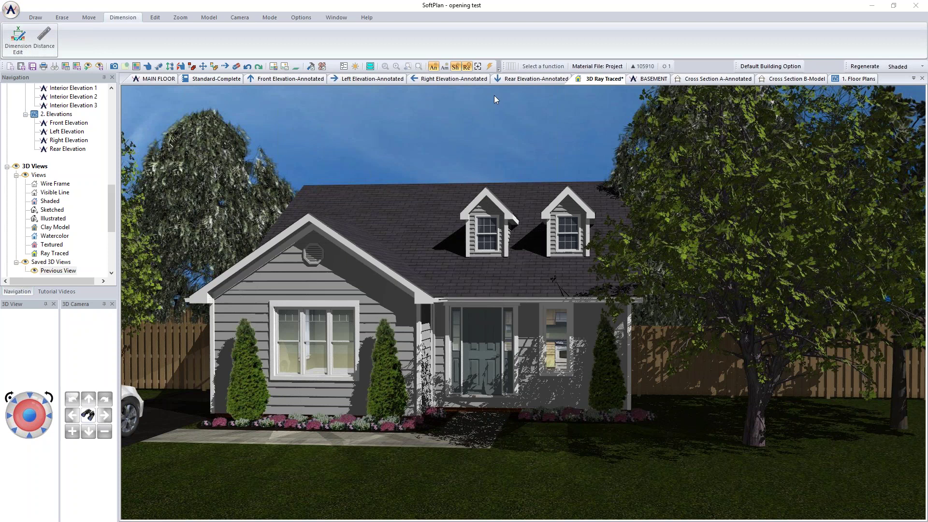
Step: Look through the sample project's main floor plan, annotated front elevation, annotated cross section A and Standard-Complete materials report
{"action": "left_click", "coordinate": [155, 79]}
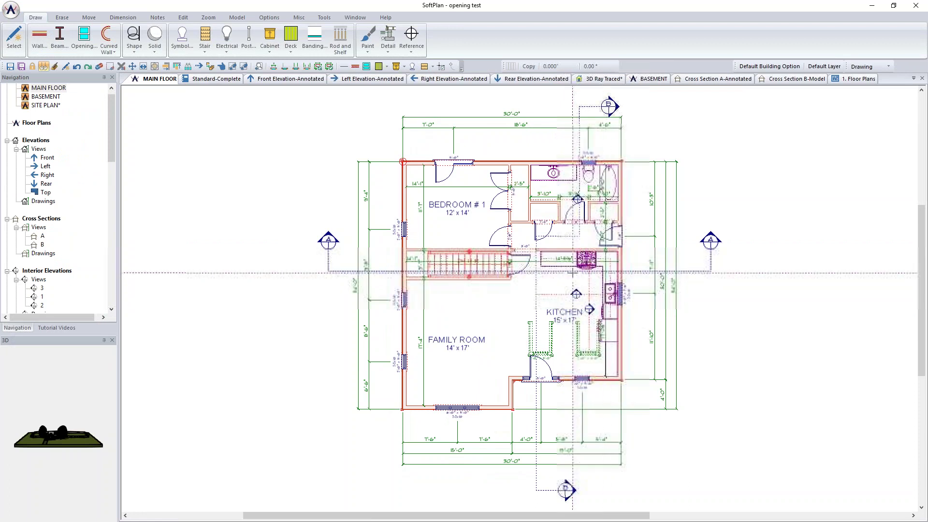
{"action": "left_click", "coordinate": [284, 81]}
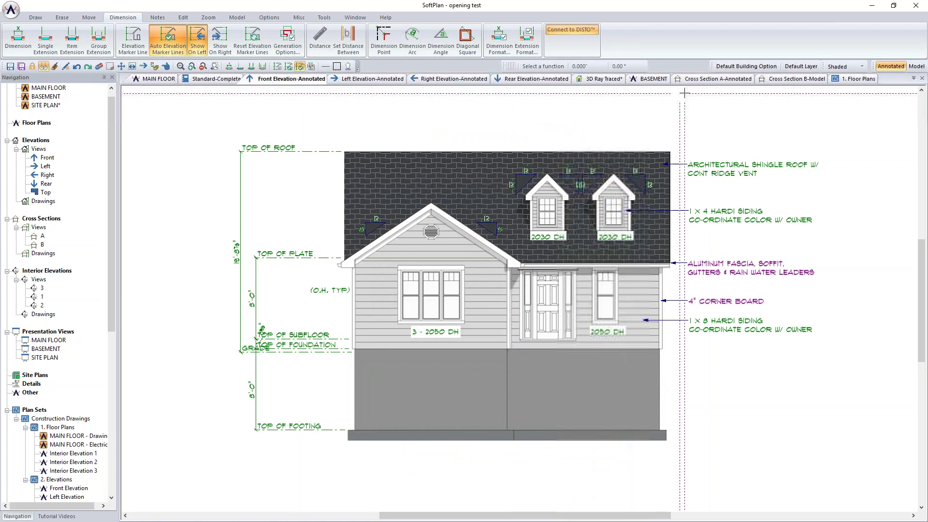
{"action": "left_click", "coordinate": [713, 80]}
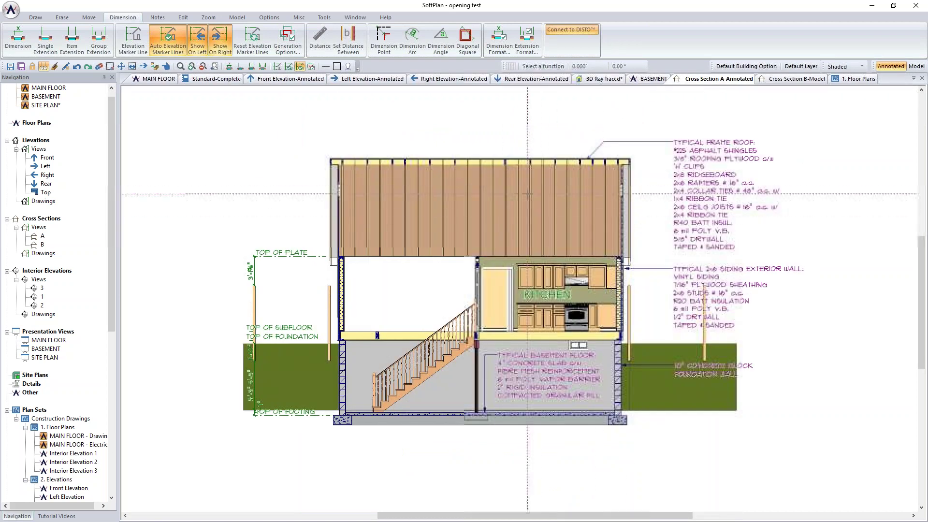
{"action": "left_click", "coordinate": [216, 79]}
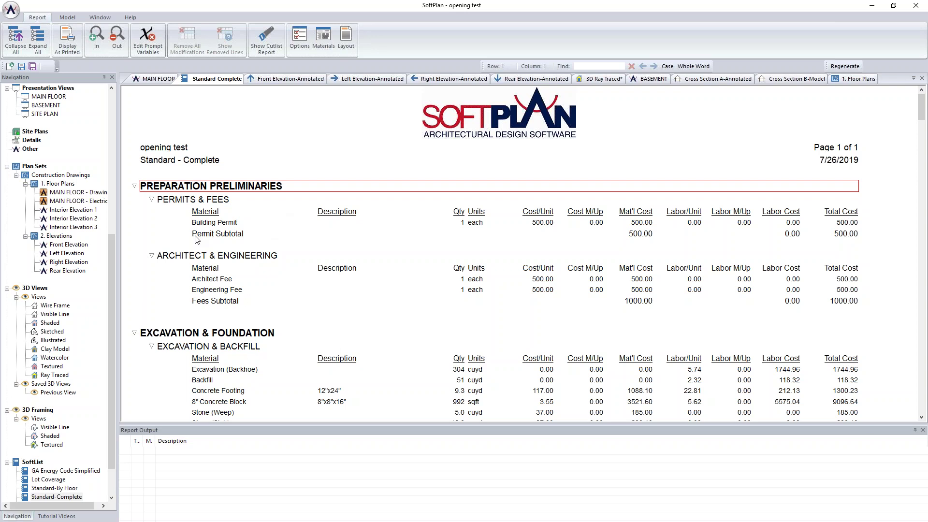
Step: Switch to the Friday Fundamental Class project and maximize its window
{"action": "left_click_drag", "start_coordinate": [0, 75], "coordinate": [645, 11]}
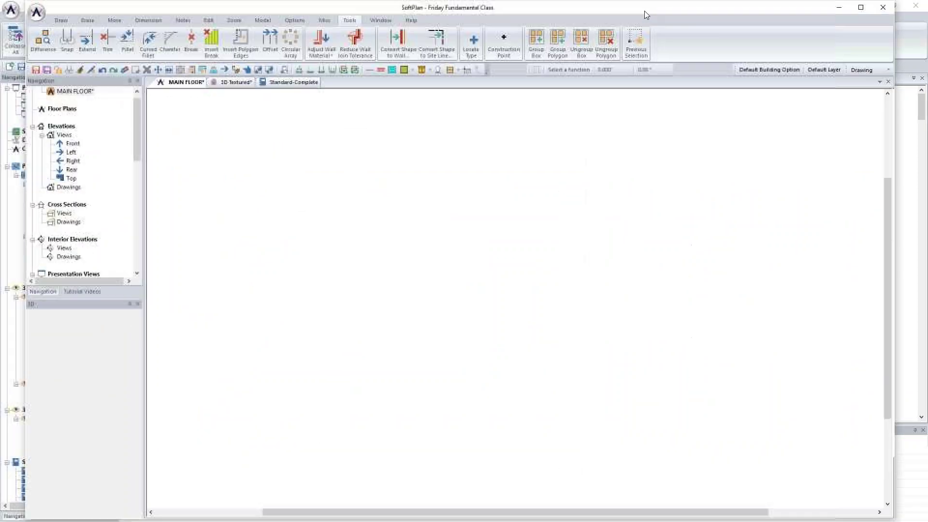
{"action": "left_click", "coordinate": [845, 7]}
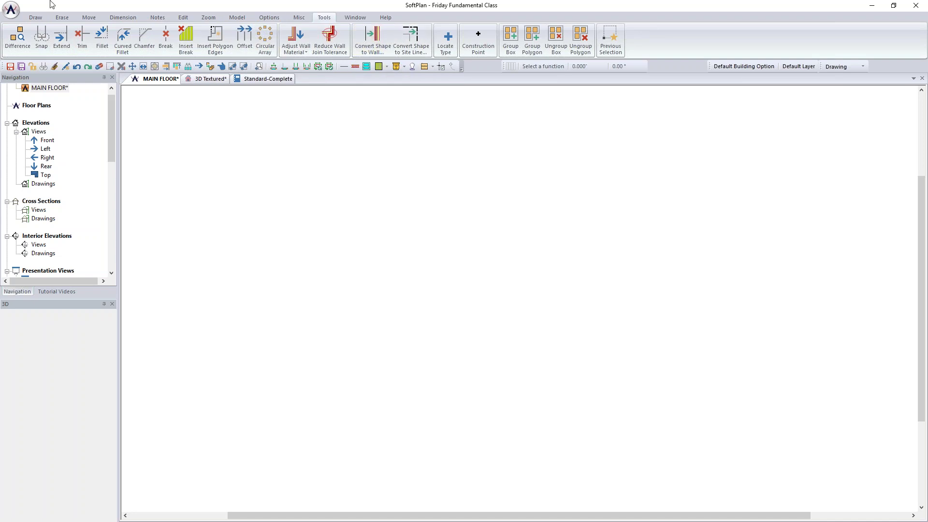
{"action": "left_click", "coordinate": [35, 17]}
{"action": "left_click", "coordinate": [62, 17]}
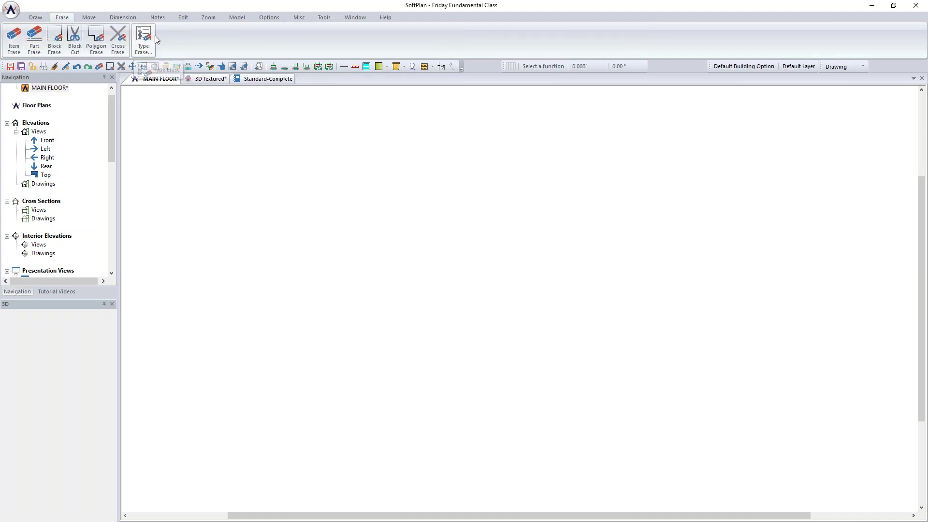
{"action": "left_click", "coordinate": [89, 17]}
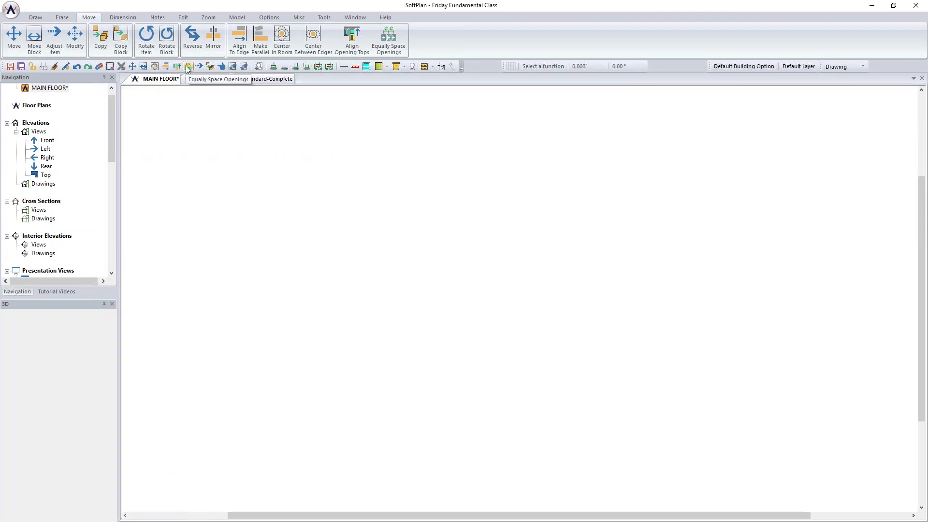
Step: Start drawing walls with the 2x6/Board & Batten wall type and keep the active mode set to Drawing
{"action": "left_click", "coordinate": [35, 19]}
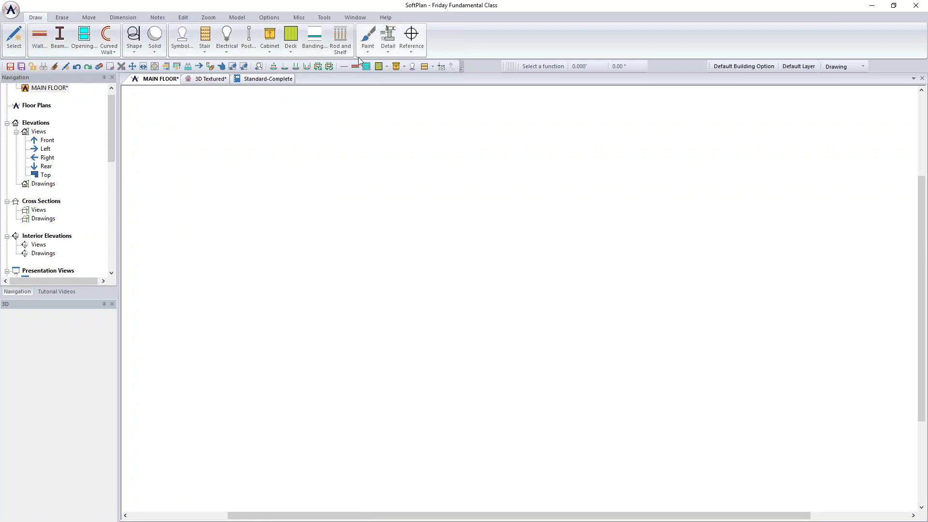
{"action": "left_click", "coordinate": [39, 39]}
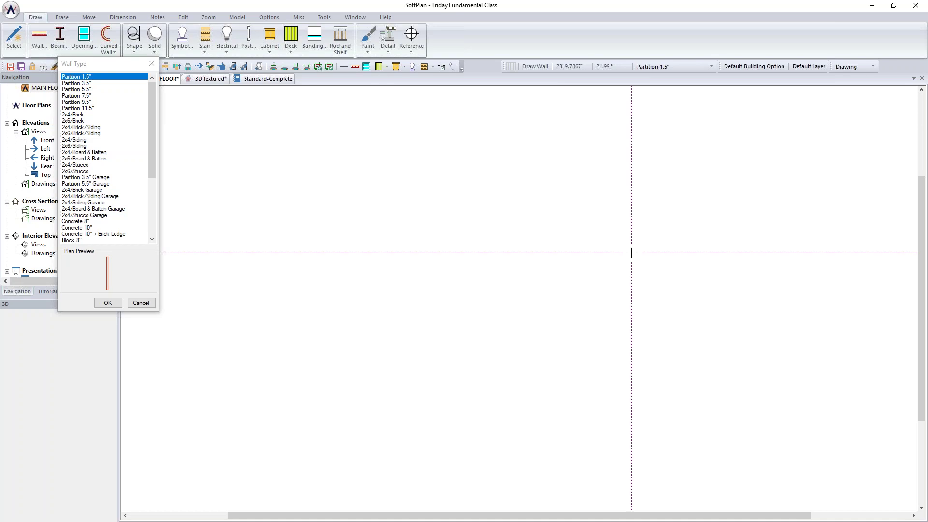
{"action": "left_click_drag", "start_coordinate": [106, 68], "coordinate": [146, 133]}
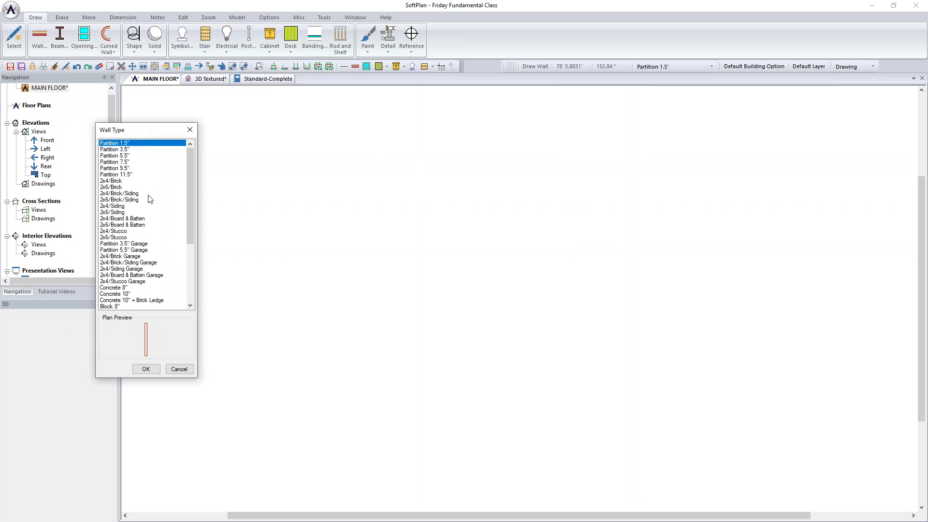
{"action": "left_click", "coordinate": [127, 225]}
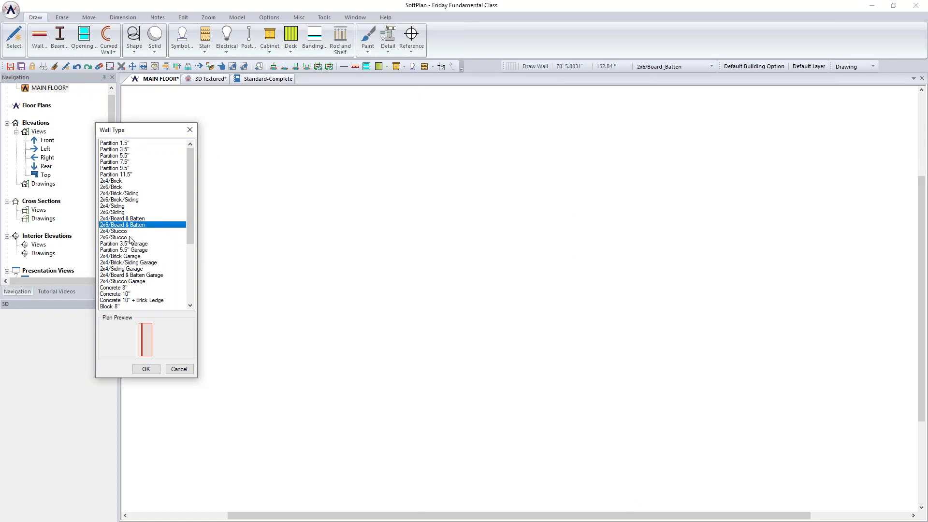
{"action": "left_click", "coordinate": [146, 369]}
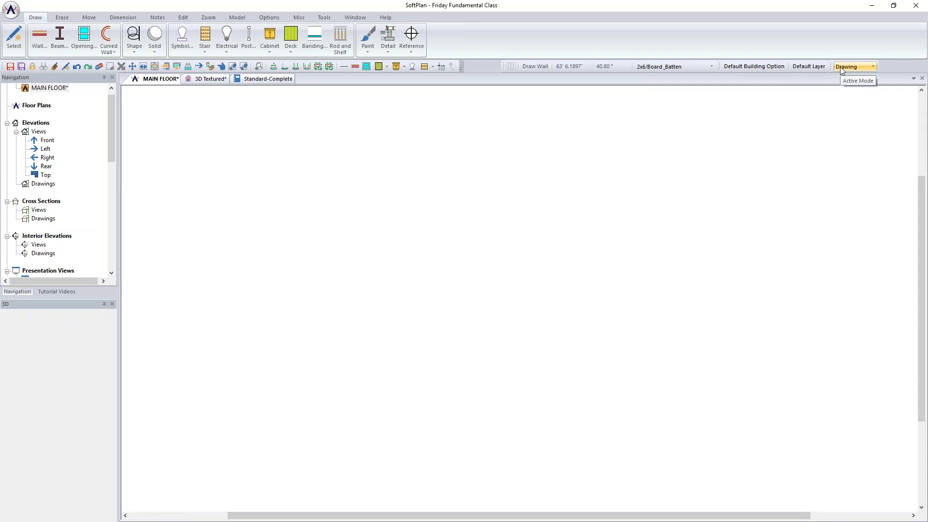
{"action": "left_click", "coordinate": [874, 67]}
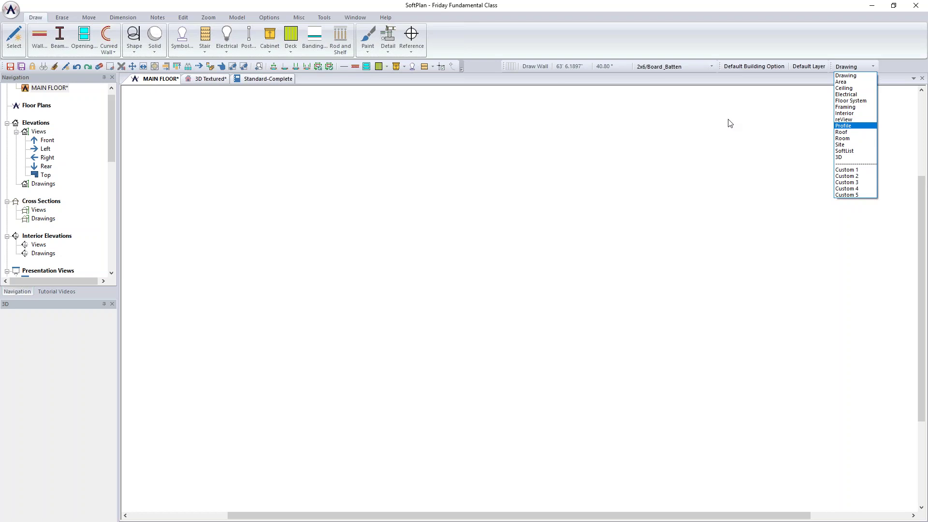
{"action": "left_click", "coordinate": [854, 75]}
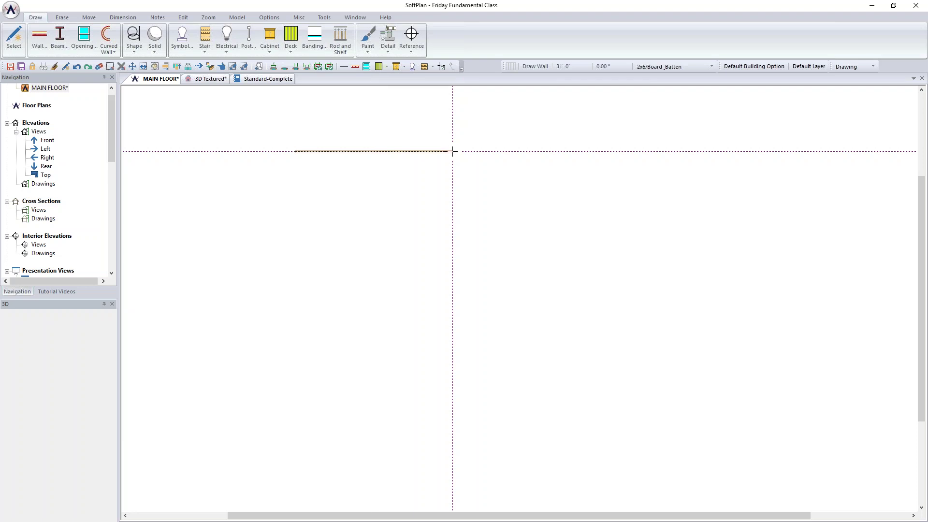
Step: Draw a closed exterior wall outline about 31' wide and 33'-6" deep, with a 4' deep, 15'-7" wide notch at the lower-right corner
{"action": "left_click", "coordinate": [450, 151]}
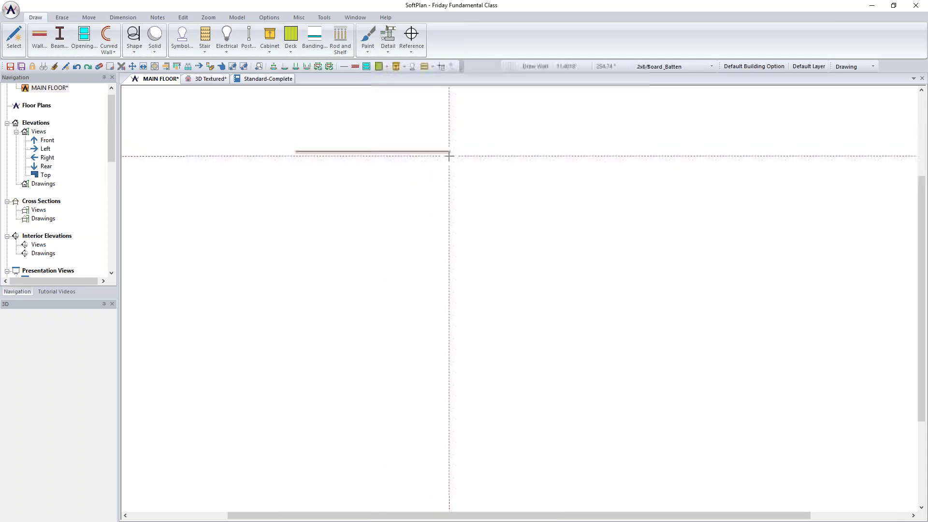
{"action": "scroll", "coordinate": [450, 152], "scroll_direction": "up", "scroll_amount": 2}
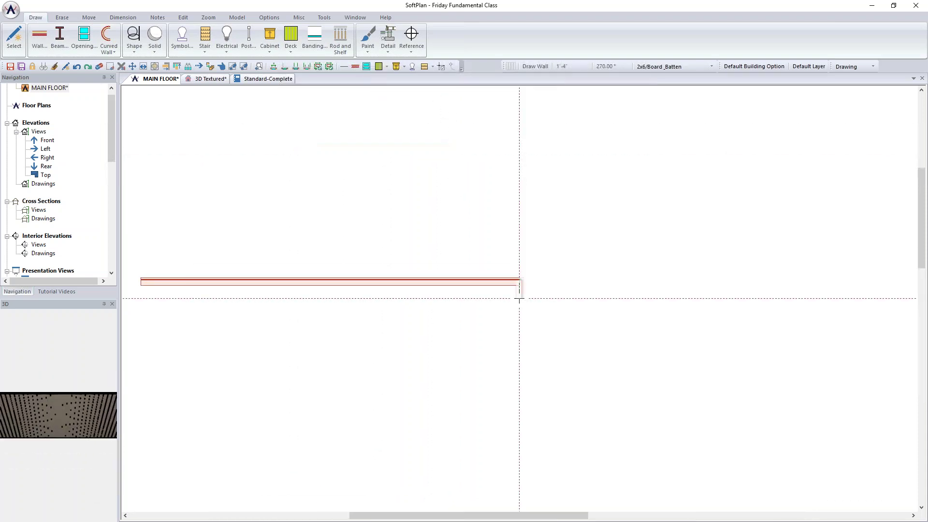
{"action": "mouse_move", "coordinate": [522, 301]}
{"action": "middle_mouse_down"}
{"action": "mouse_move", "coordinate": [655, 220]}
{"action": "mouse_move", "coordinate": [691, 176]}
{"action": "middle_mouse_up"}
{"action": "scroll", "coordinate": [692, 226], "scroll_direction": "down", "scroll_amount": 2}
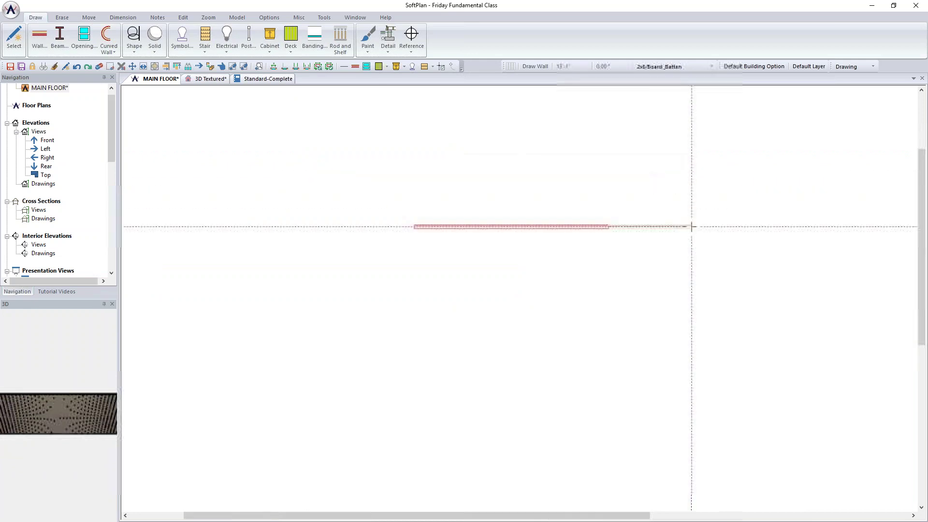
{"action": "left_click", "coordinate": [608, 226]}
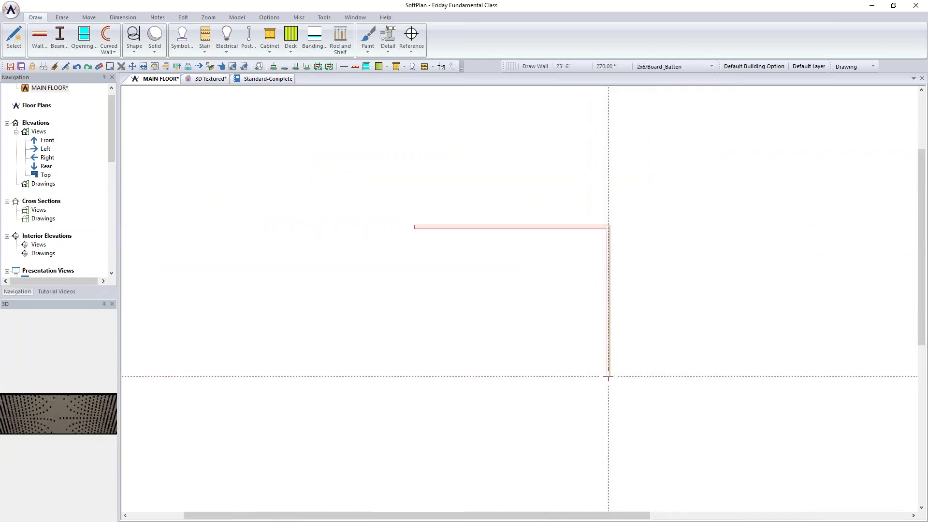
{"action": "left_click", "coordinate": [609, 413]}
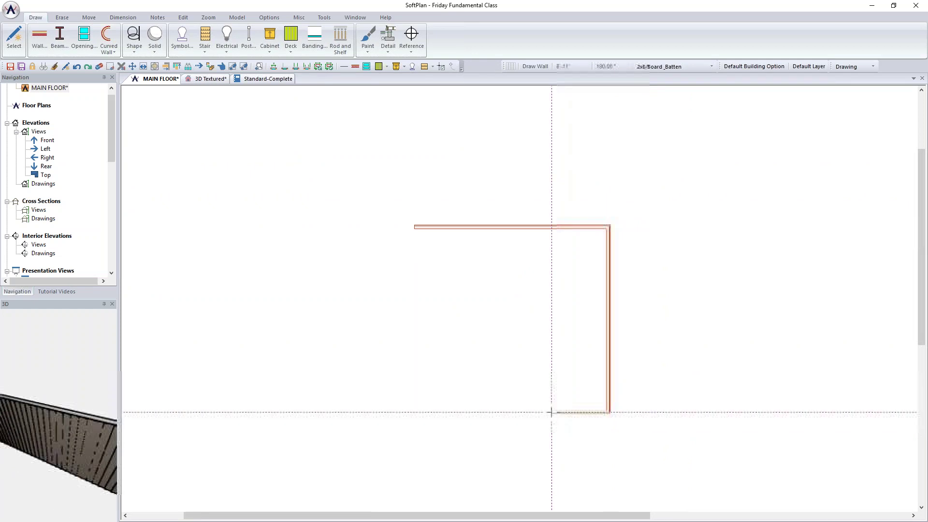
{"action": "left_click", "coordinate": [511, 412]}
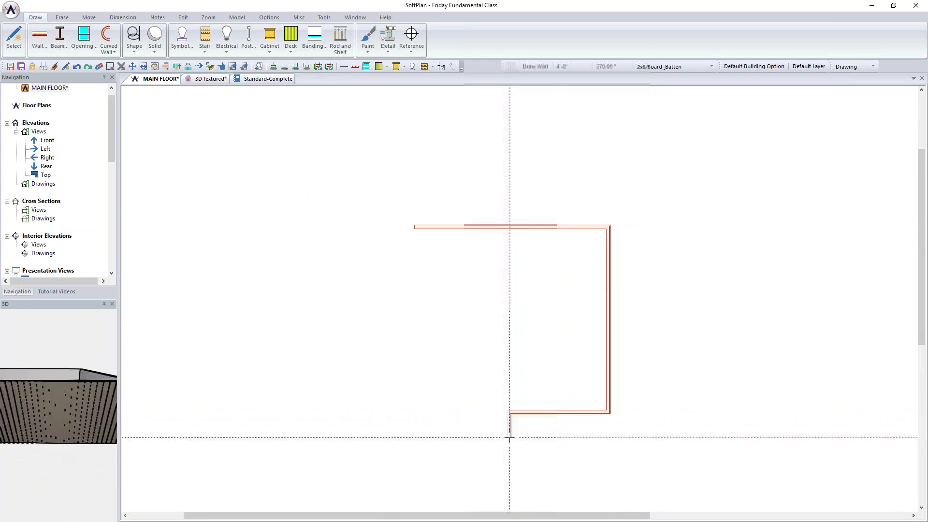
{"action": "left_click", "coordinate": [510, 437]}
{"action": "left_click", "coordinate": [416, 437]}
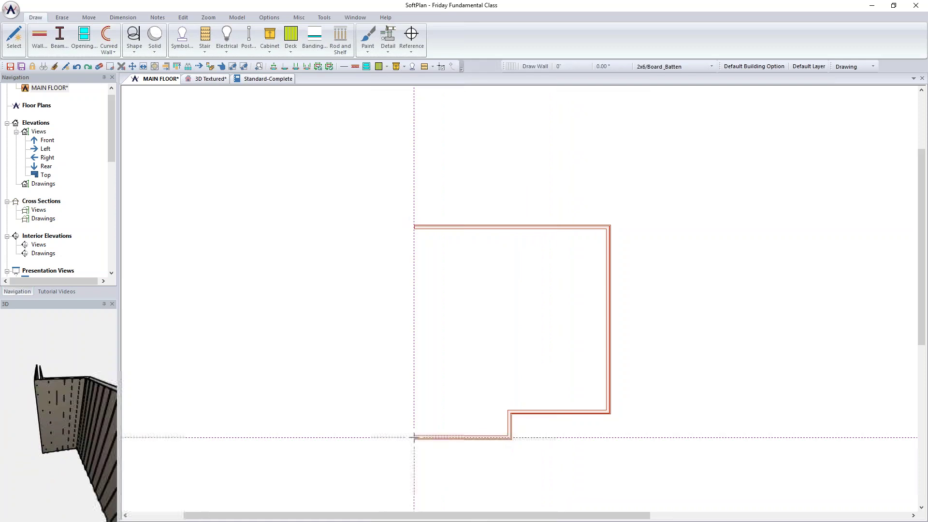
{"action": "left_click", "coordinate": [417, 236]}
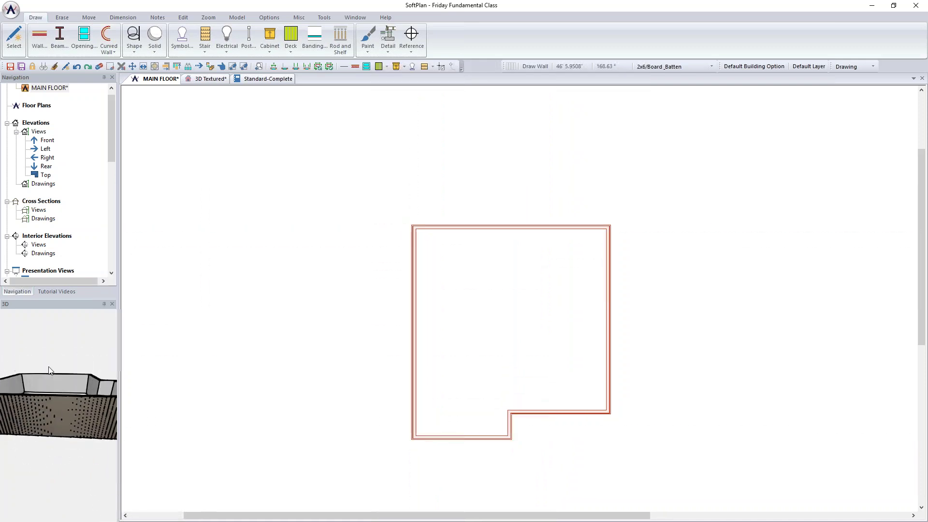
Step: Examine the exterior walls in the 3D preview and the textured 3D view, orbiting to see the building from above
{"action": "left_click_drag", "start_coordinate": [57, 403], "coordinate": [32, 392]}
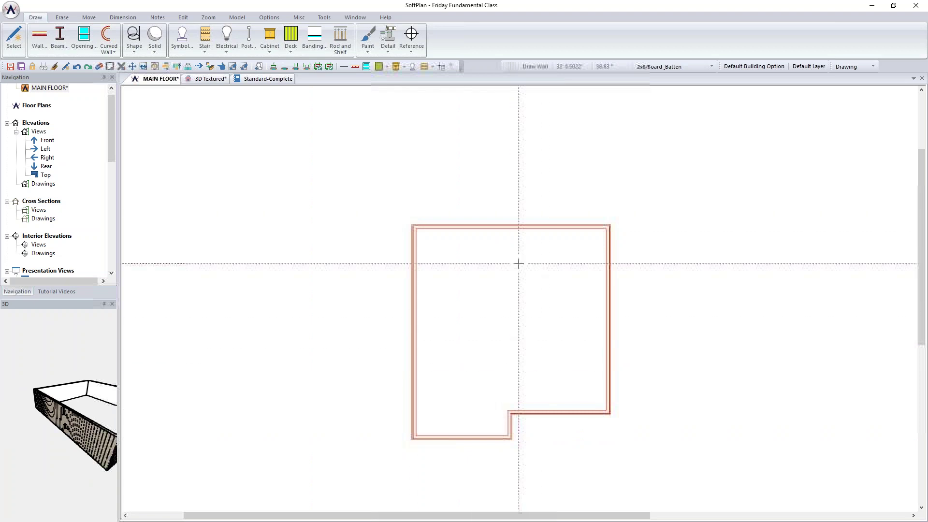
{"action": "left_click", "coordinate": [205, 79]}
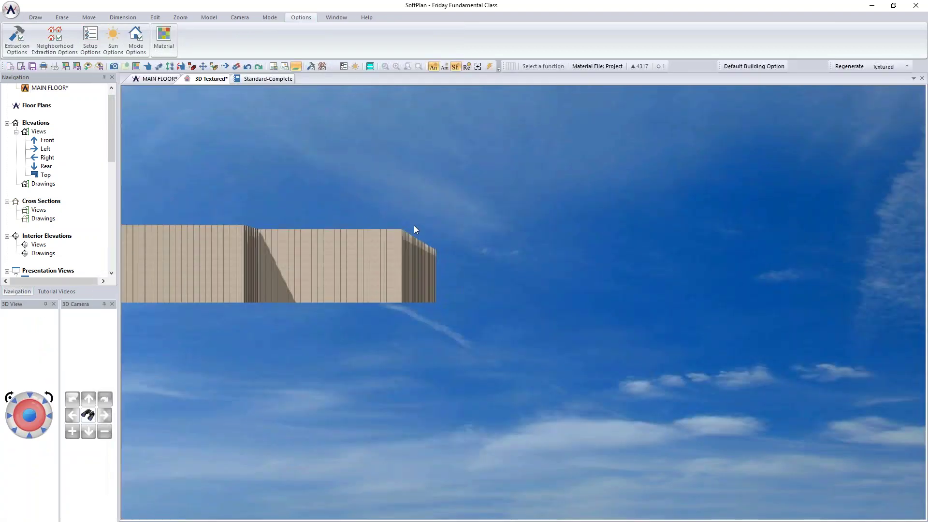
{"action": "left_click", "coordinate": [45, 436]}
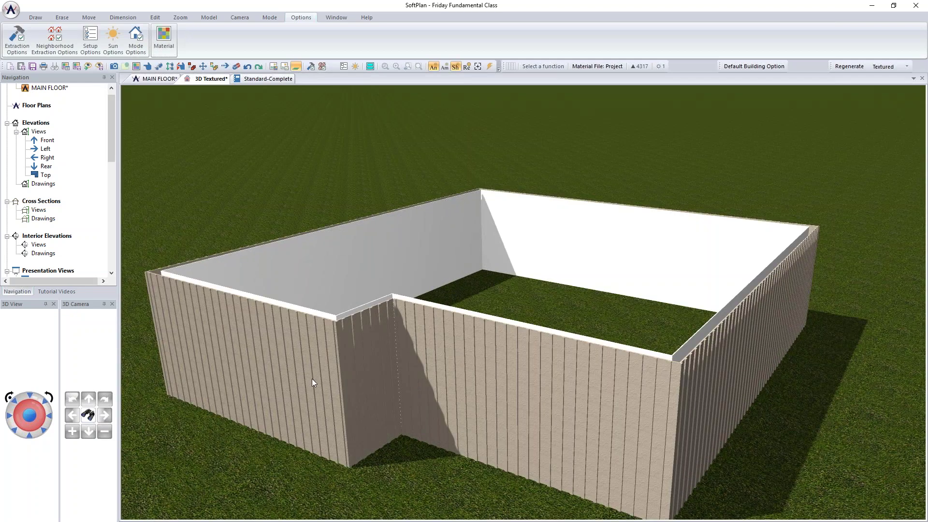
Step: Auto-dimension the exterior walls on the main floor plan, allowing existing dimensions and extensions to be replaced
{"action": "left_click", "coordinate": [156, 79]}
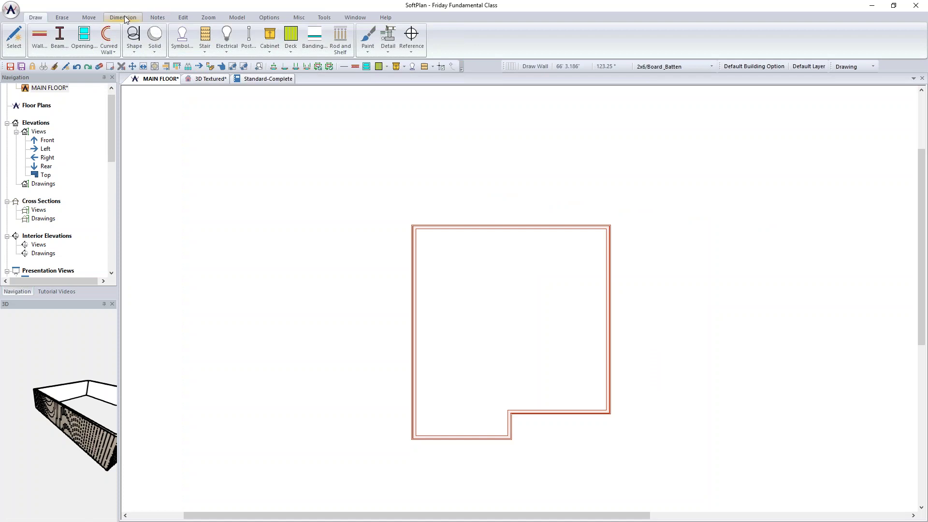
{"action": "left_click", "coordinate": [124, 17]}
{"action": "left_click", "coordinate": [130, 45]}
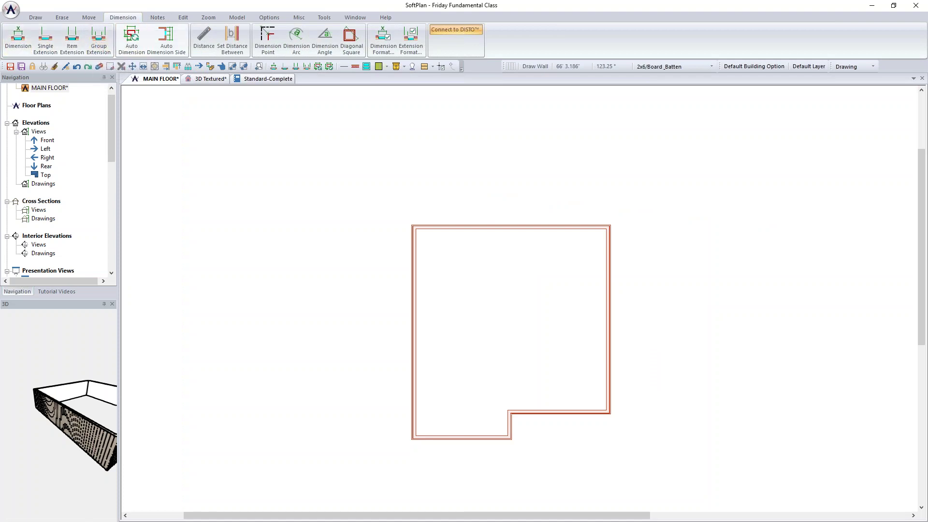
{"action": "scroll", "coordinate": [518, 290], "scroll_direction": "up", "scroll_amount": 2}
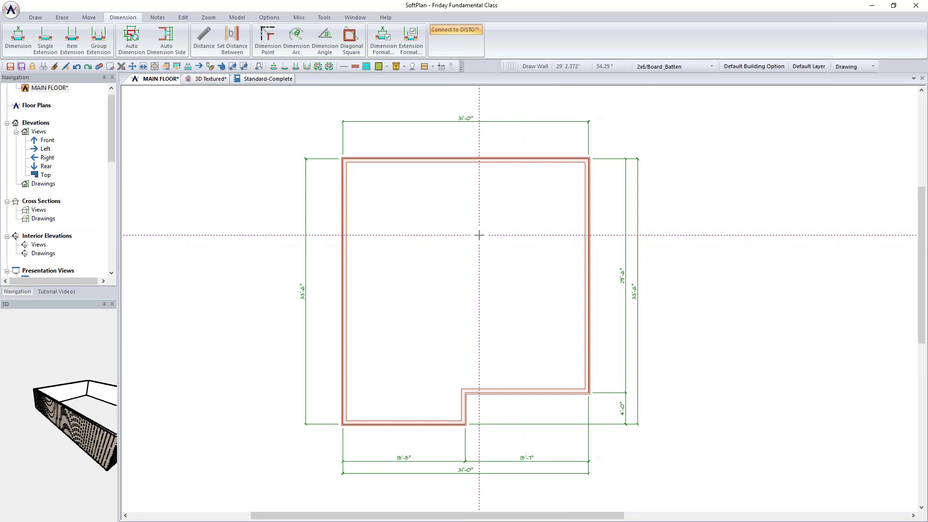
{"action": "left_click", "coordinate": [320, 70]}
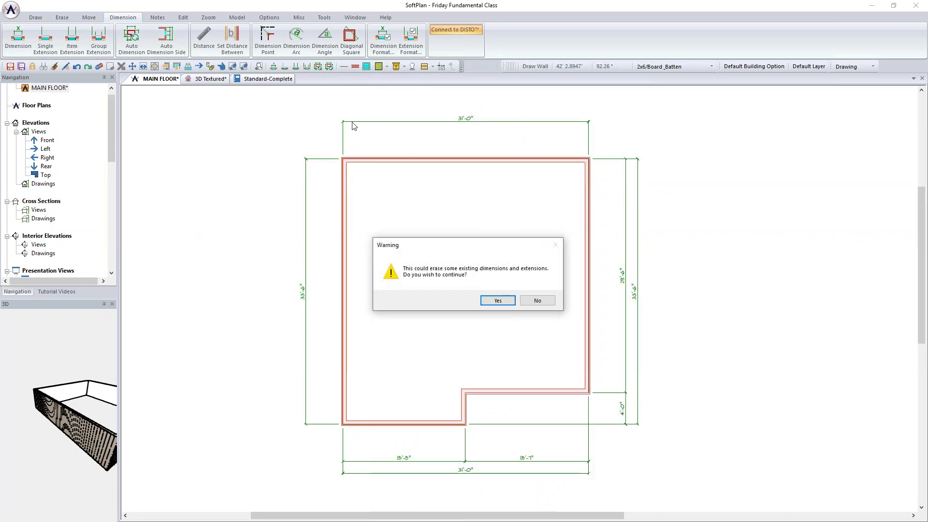
{"action": "key", "text": "Return"}
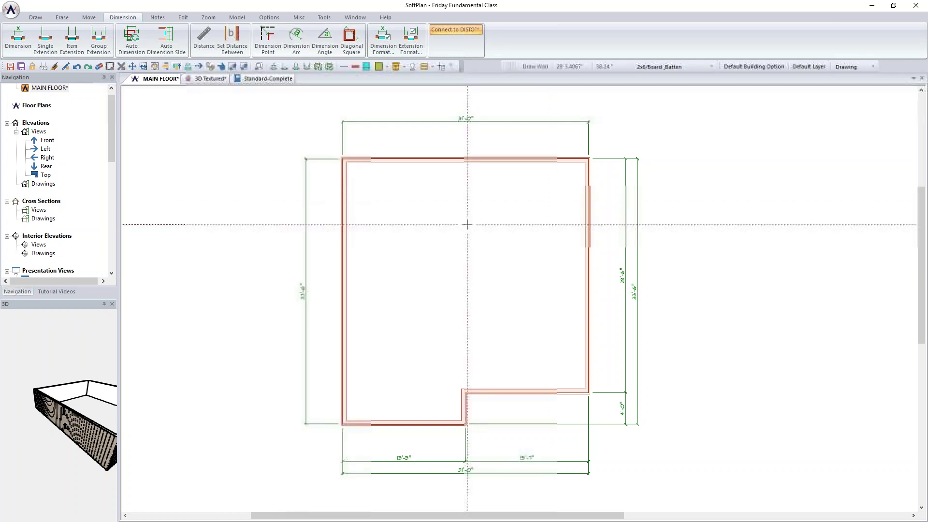
Step: Turn on enlarged dimension numbers for the main floor drawing
{"action": "left_click", "coordinate": [269, 17]}
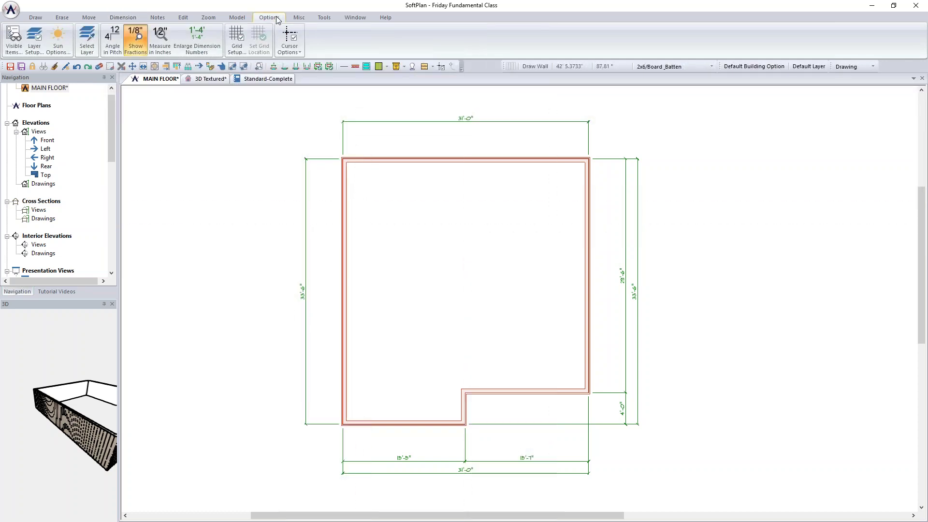
{"action": "left_click", "coordinate": [190, 39]}
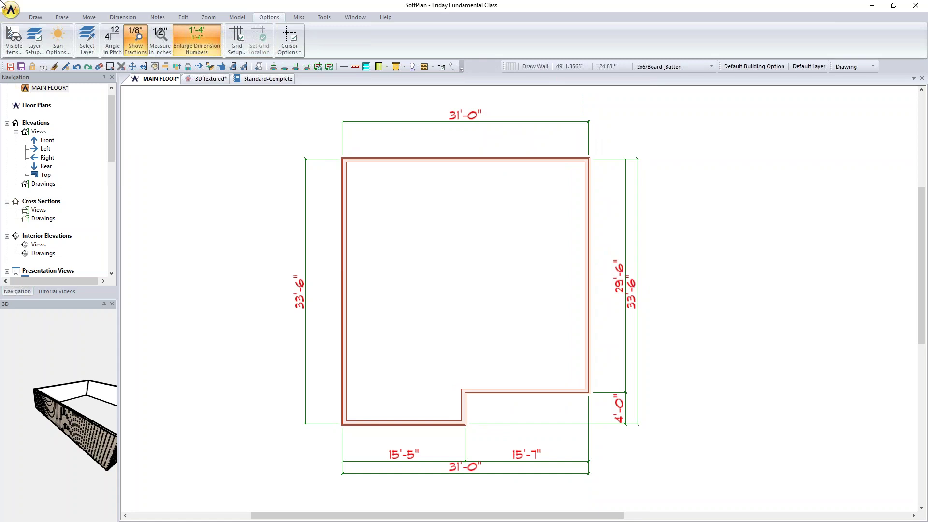
Step: Review the list of assigned keyboard shortcut commands in the system options, and leave the options without changing anything
{"action": "left_click", "coordinate": [38, 18]}
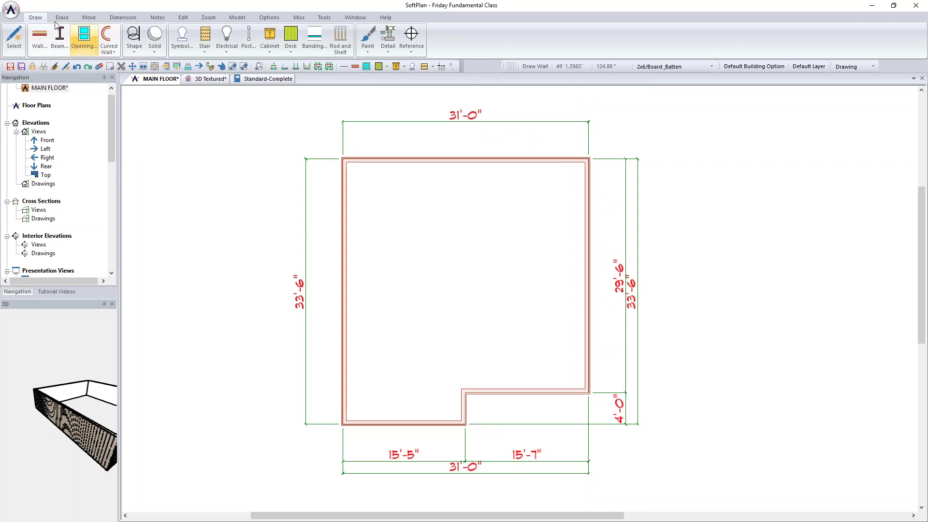
{"action": "left_click", "coordinate": [15, 9]}
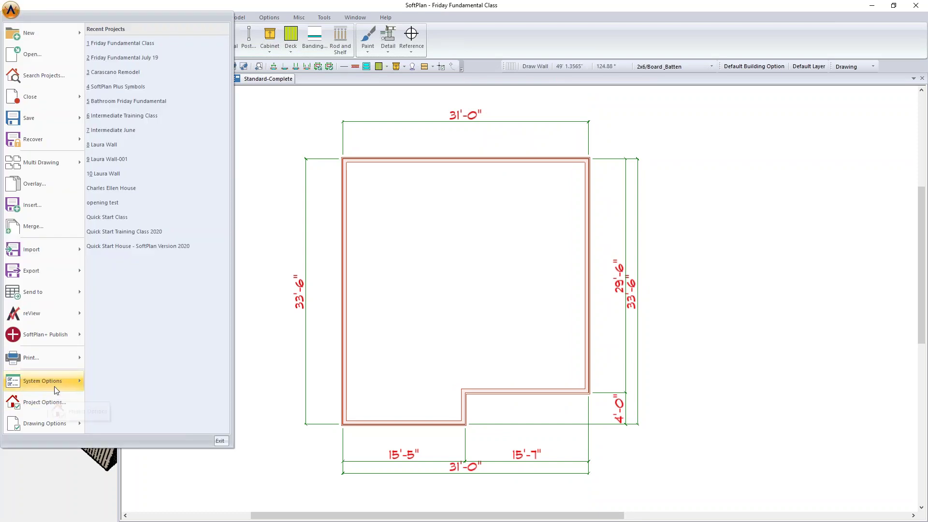
{"action": "mouse_move", "coordinate": [57, 386]}
{"action": "left_click", "coordinate": [115, 384]}
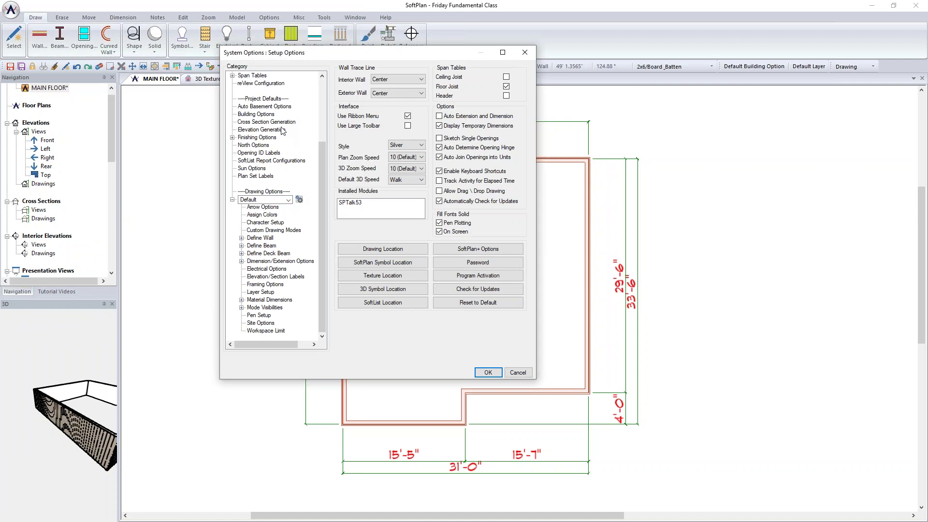
{"action": "scroll", "coordinate": [283, 97], "scroll_direction": "up", "scroll_amount": 4}
{"action": "left_click", "coordinate": [278, 137]}
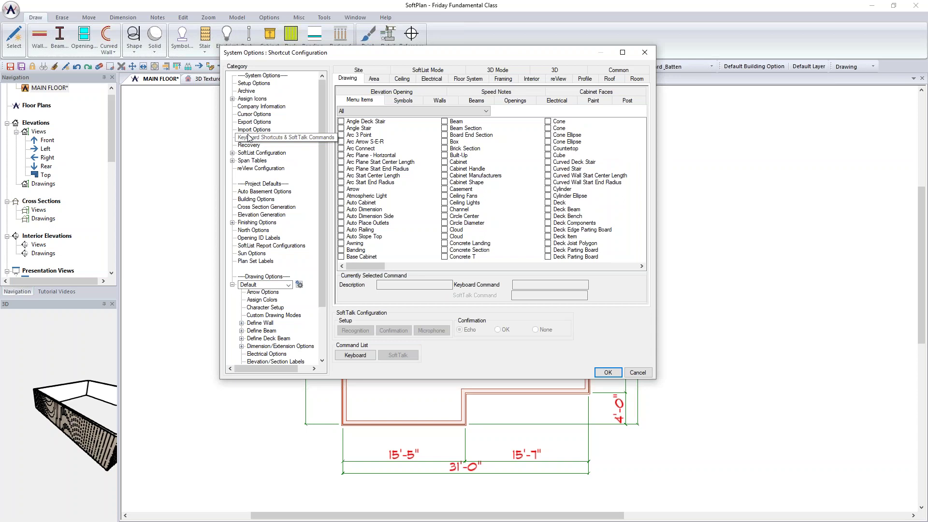
{"action": "left_click", "coordinate": [355, 356]}
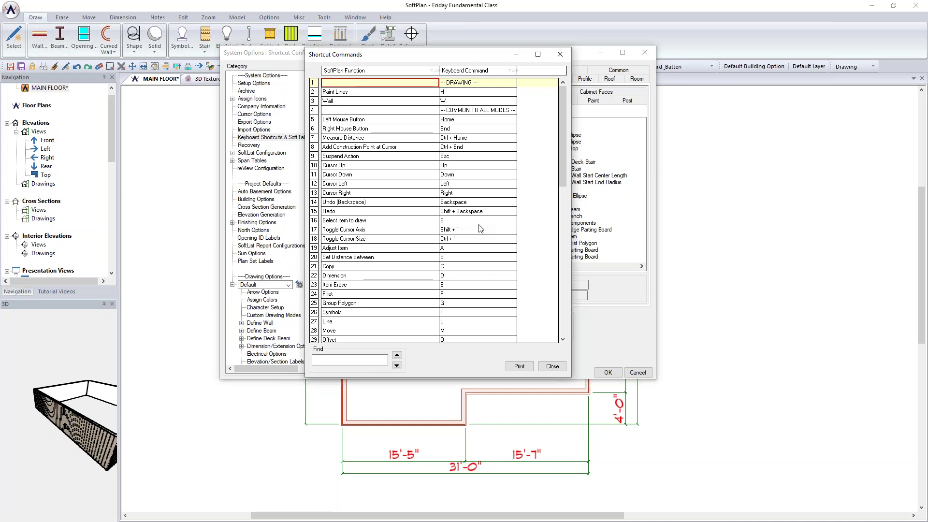
{"action": "left_click_drag", "start_coordinate": [430, 59], "coordinate": [471, 91]}
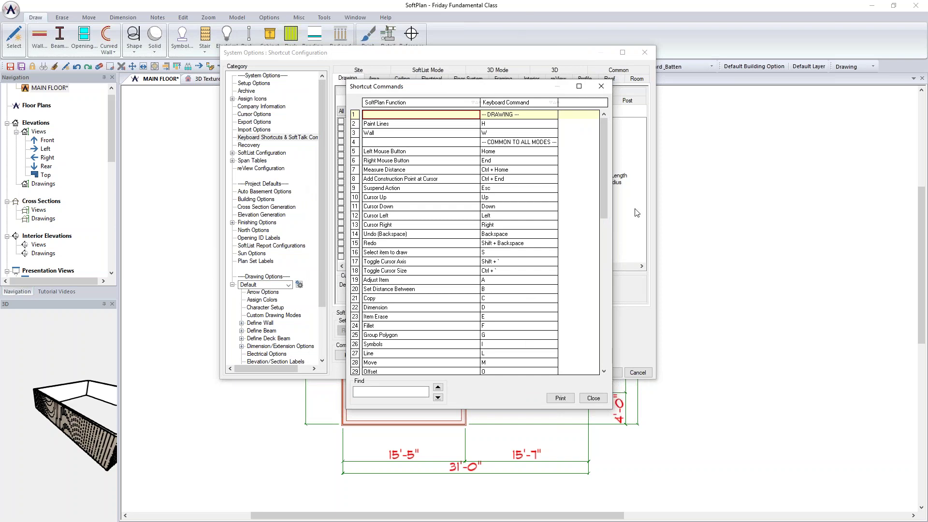
{"action": "scroll", "coordinate": [606, 194], "scroll_direction": "down", "scroll_amount": 4}
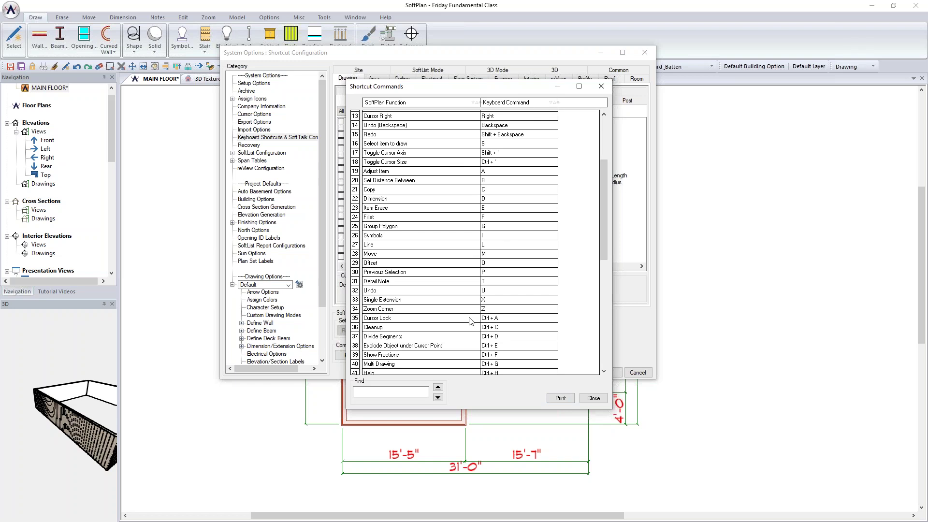
{"action": "left_click", "coordinate": [594, 398]}
{"action": "left_click", "coordinate": [638, 375]}
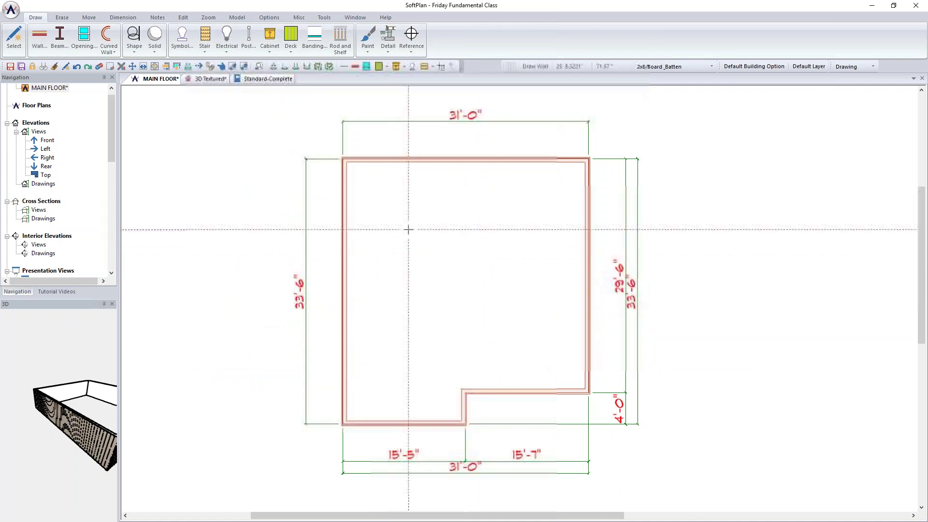
Step: Draw a horizontal Partition 3.5" wall across the full interior width, about one third of the way down from the upper exterior wall
{"action": "key", "text": "w"}
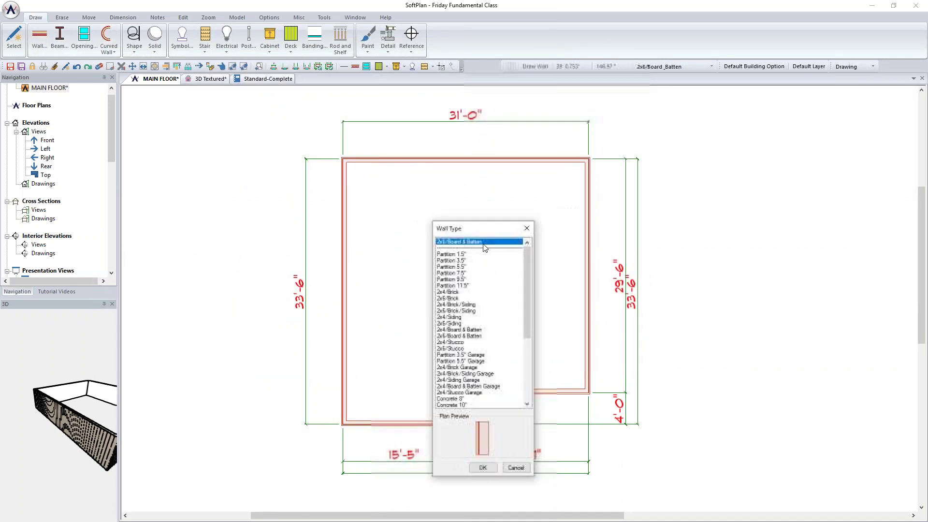
{"action": "left_click", "coordinate": [468, 261]}
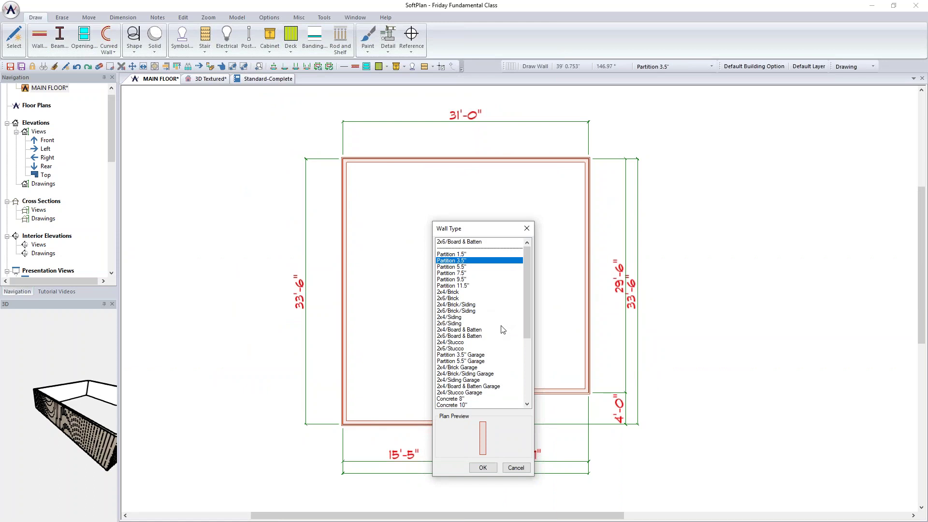
{"action": "left_click", "coordinate": [483, 467]}
{"action": "left_click", "coordinate": [344, 246]}
{"action": "left_click", "coordinate": [587, 246]}
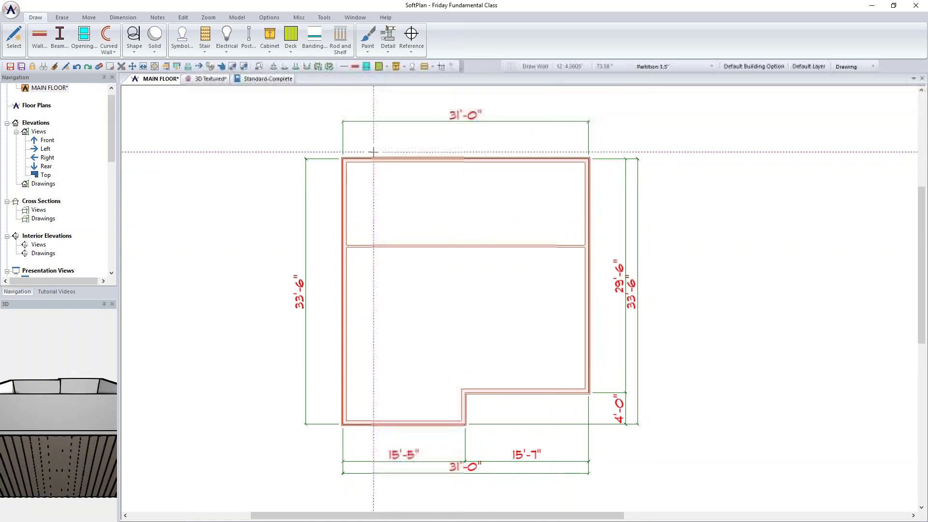
Step: Set the overall width dimension above the plan to 30', moving the right exterior wall
{"action": "right_click", "coordinate": [465, 115]}
{"action": "left_click", "coordinate": [486, 135]}
{"action": "left_click_drag", "start_coordinate": [556, 157], "coordinate": [221, 112]}
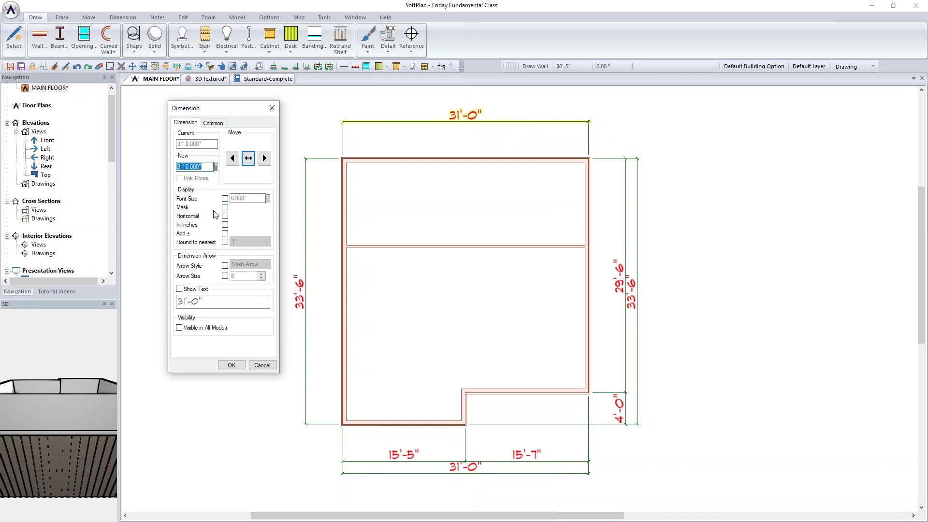
{"action": "type", "text": "30"}
{"action": "key", "text": "Tab"}
{"action": "left_click", "coordinate": [265, 159]}
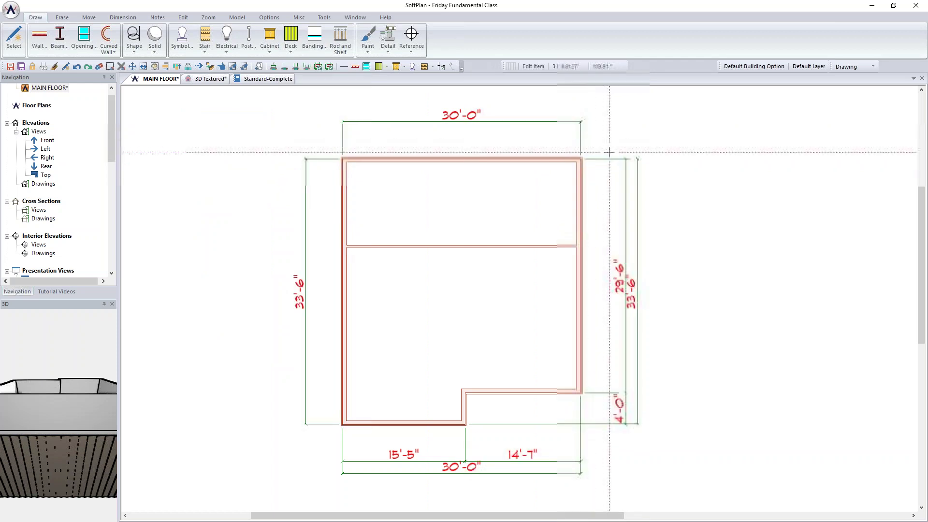
Step: Set the overall depth dimension to 34', moving the lowest exterior wall downward
{"action": "left_click", "coordinate": [638, 292]}
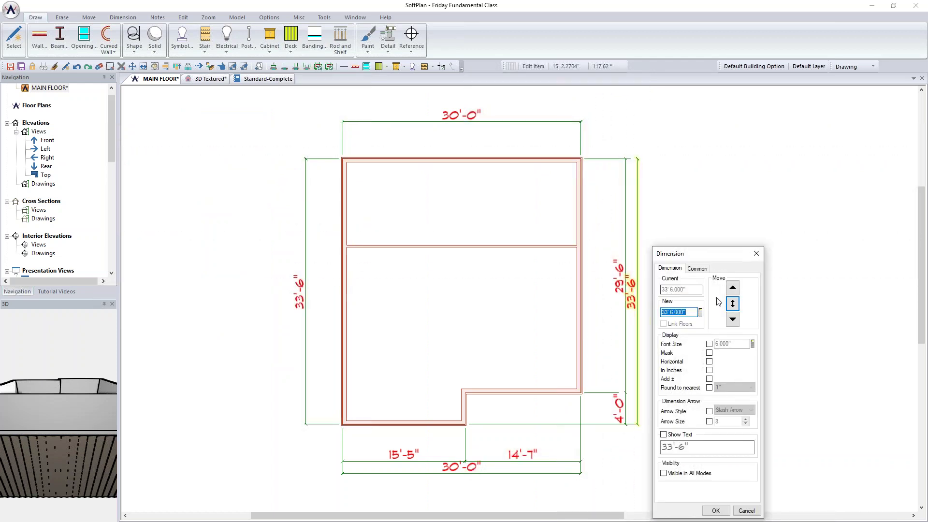
{"action": "type", "text": "30"}
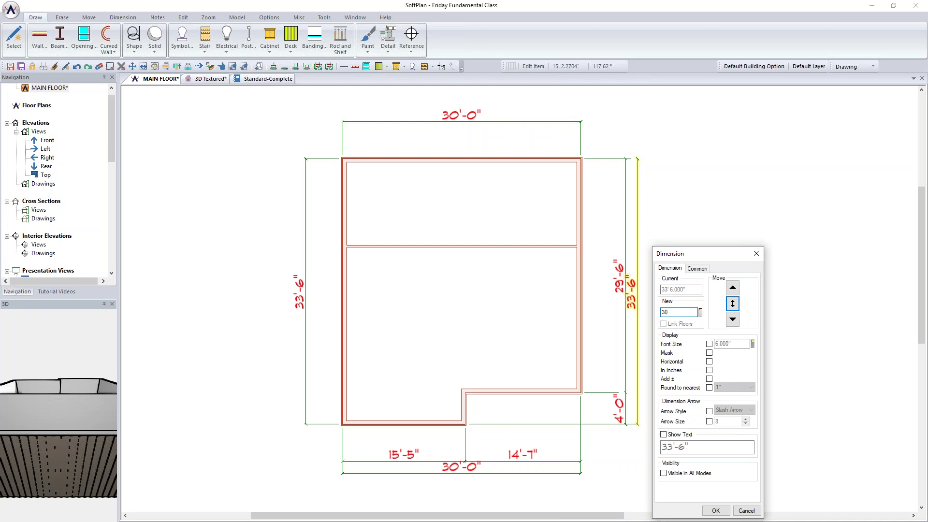
{"action": "type", "text": "4"}
{"action": "key", "text": "Return"}
{"action": "left_click", "coordinate": [733, 320]}
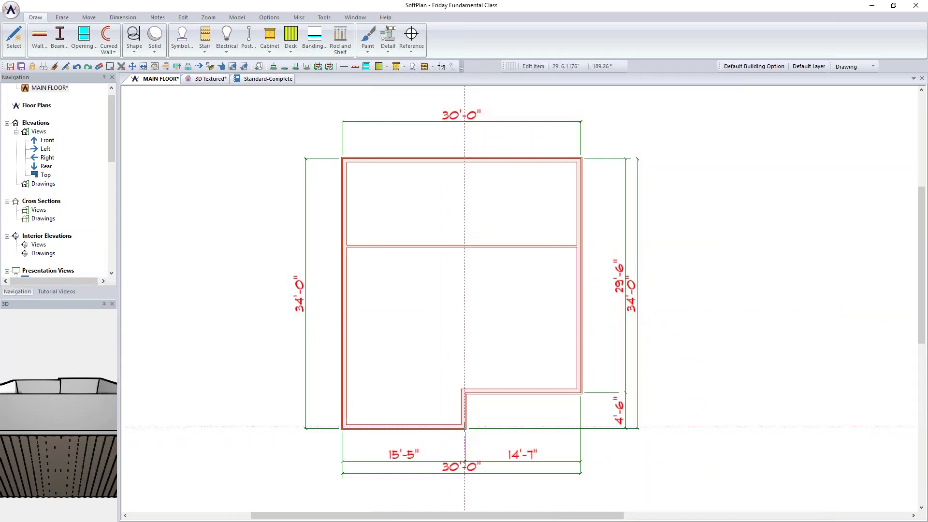
Step: Set the right exterior wall's length to 30' by moving the notch's horizontal wall down, and the lower-left wall's width to 15'
{"action": "left_click", "coordinate": [624, 277]}
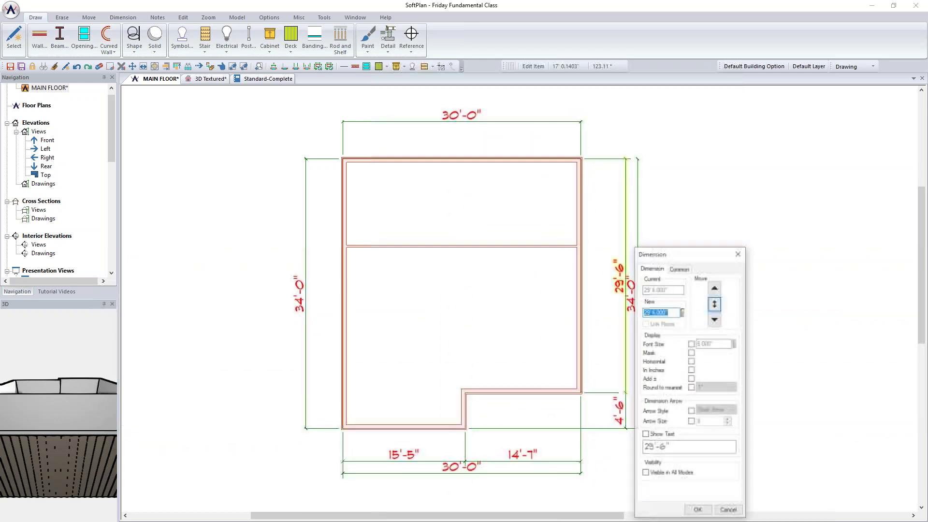
{"action": "type", "text": "30"}
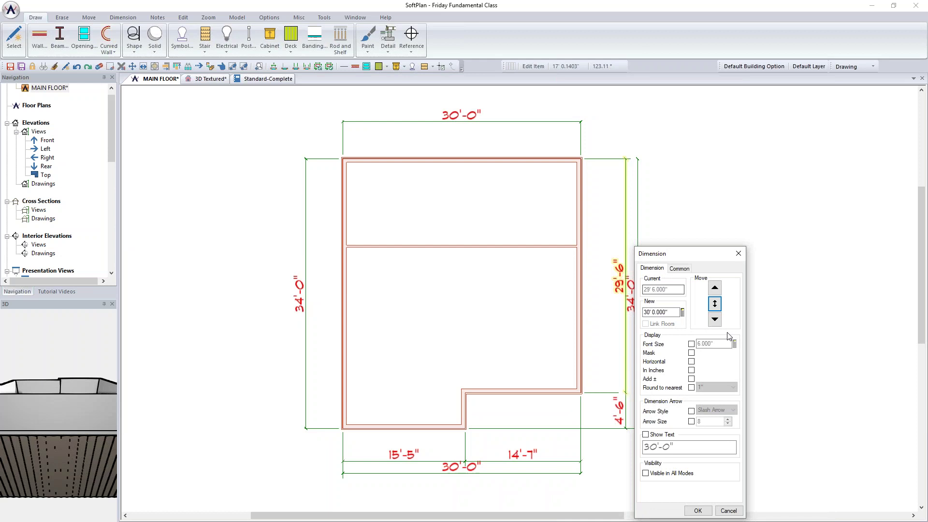
{"action": "left_click", "coordinate": [715, 319]}
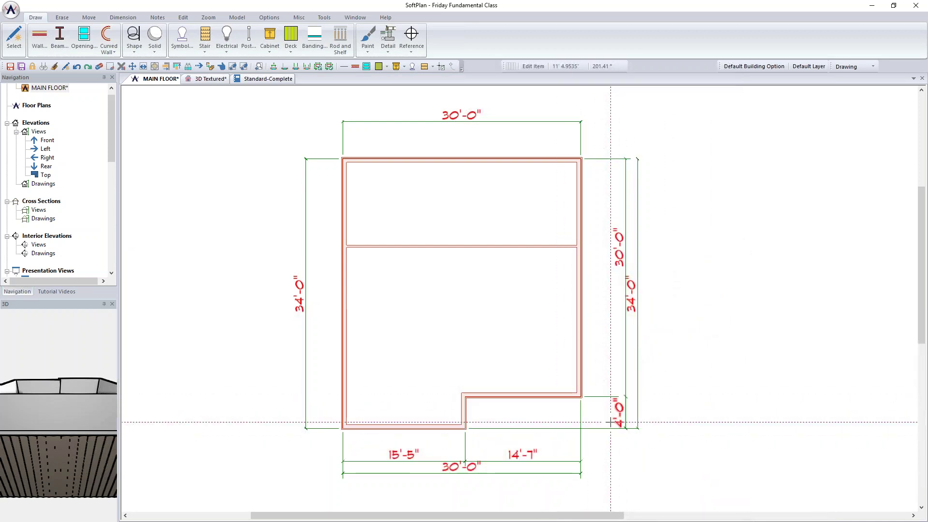
{"action": "left_click", "coordinate": [438, 461]}
{"action": "type", "text": "15' 0.000\""}
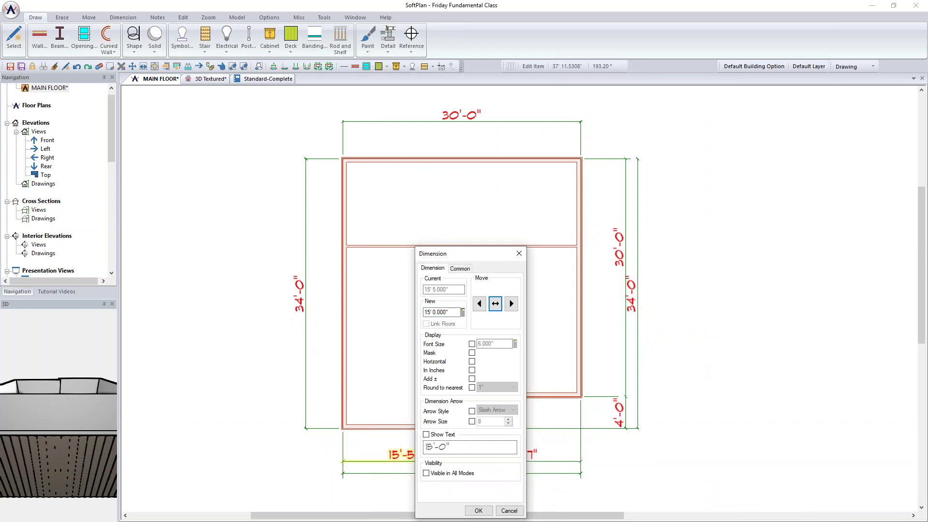
{"action": "key", "text": "Return"}
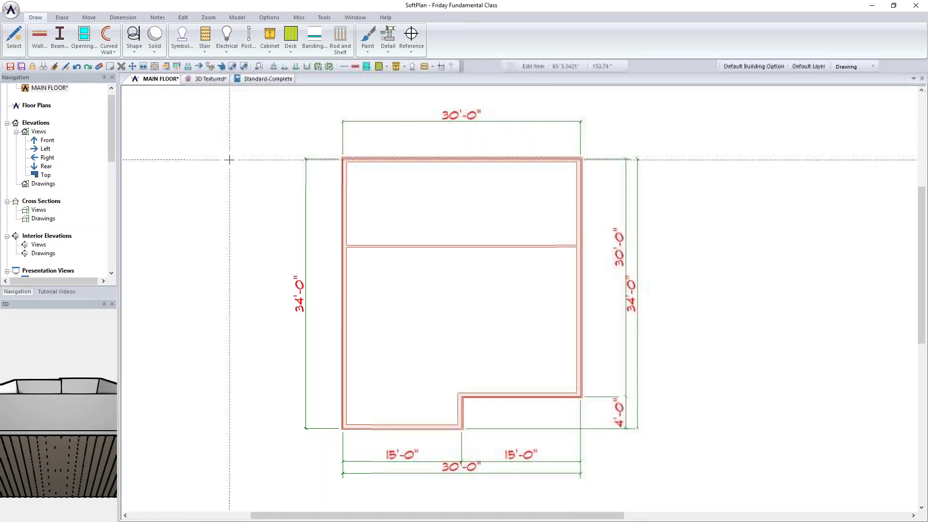
Step: Save the main floor drawing with its resized walls
{"action": "left_click", "coordinate": [54, 68]}
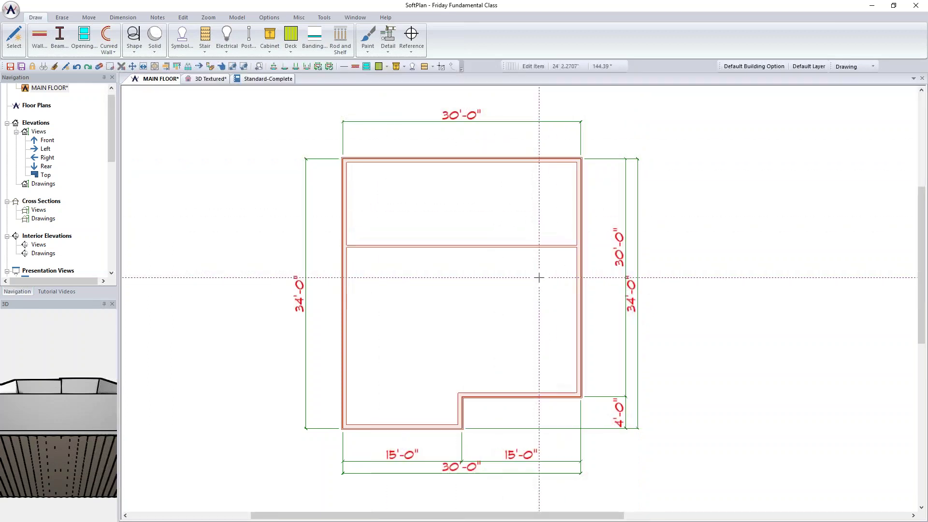
{"action": "left_click", "coordinate": [10, 67]}
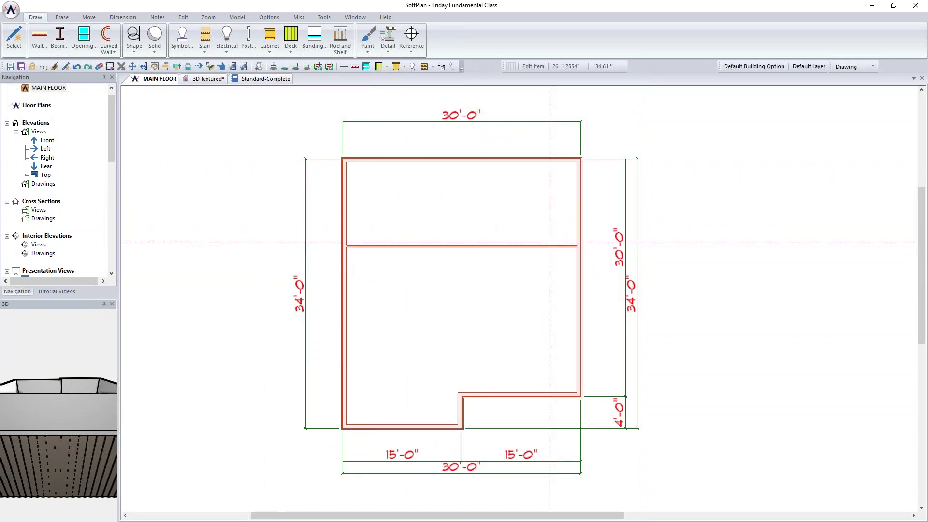
{"action": "key", "text": "ctrl+s"}
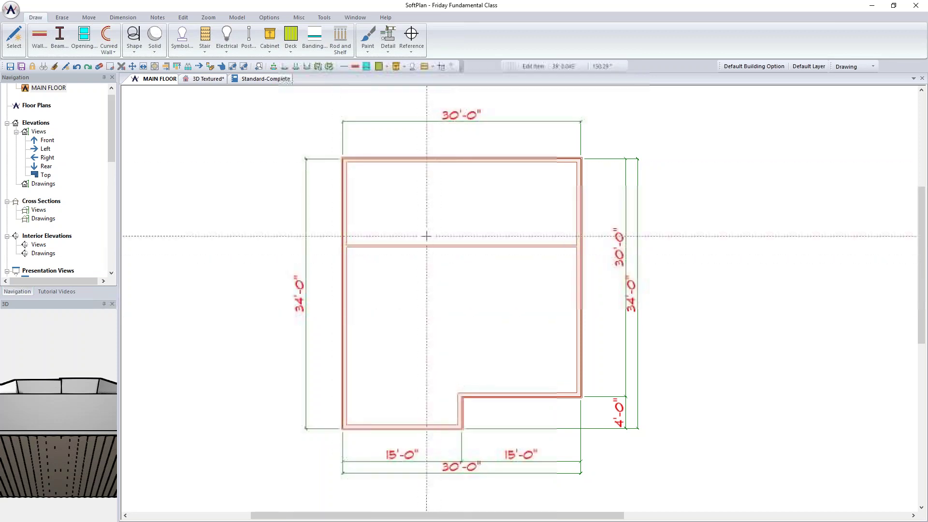
Step: Examine the interior partition and exterior walls in the textured 3D view, orbiting around the building and up to a view from overhead
{"action": "left_click", "coordinate": [208, 79]}
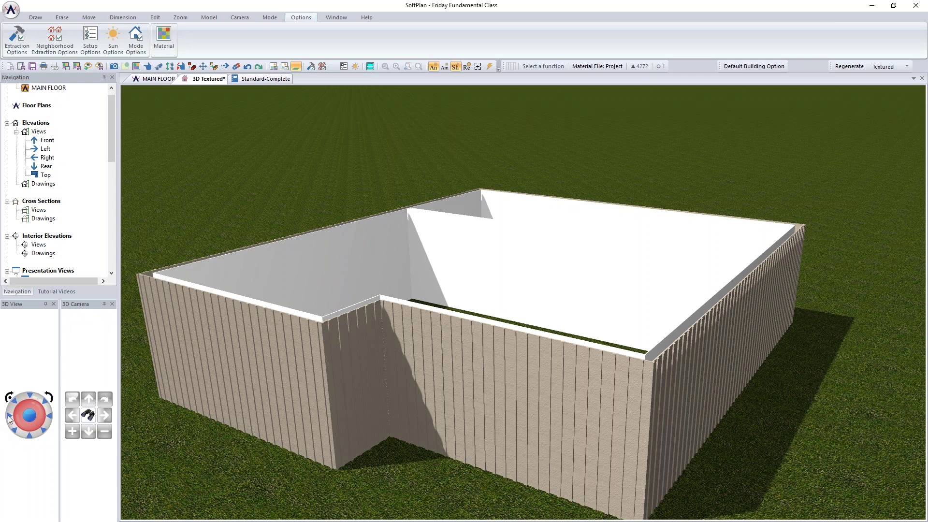
{"action": "left_click", "coordinate": [14, 431]}
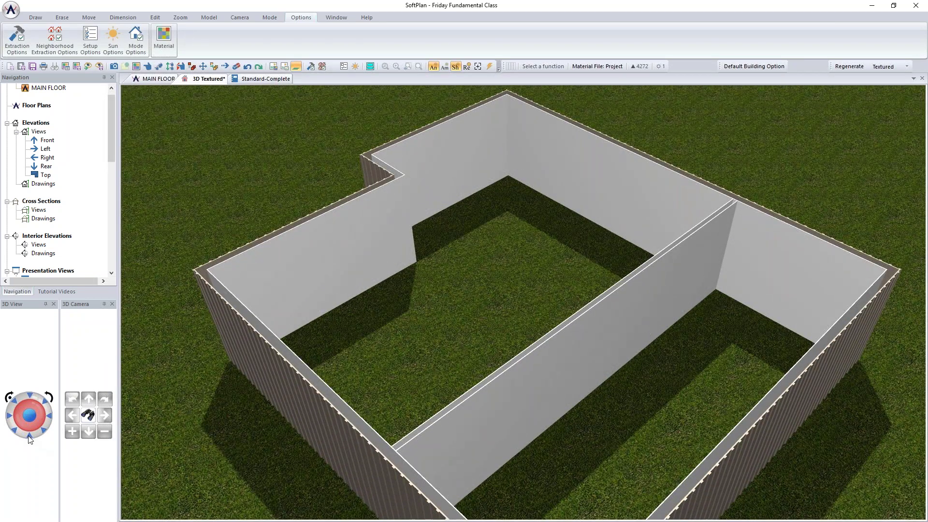
{"action": "left_click", "coordinate": [29, 436]}
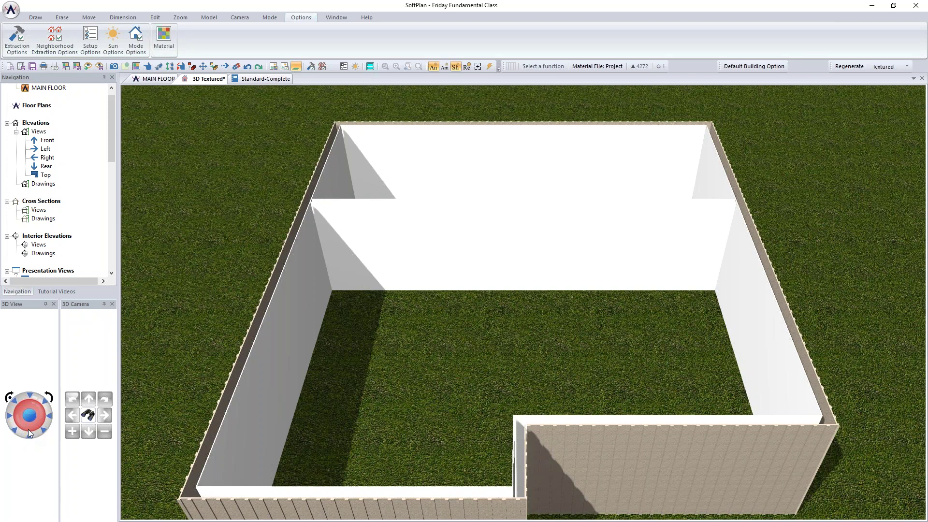
{"action": "left_click", "coordinate": [28, 429]}
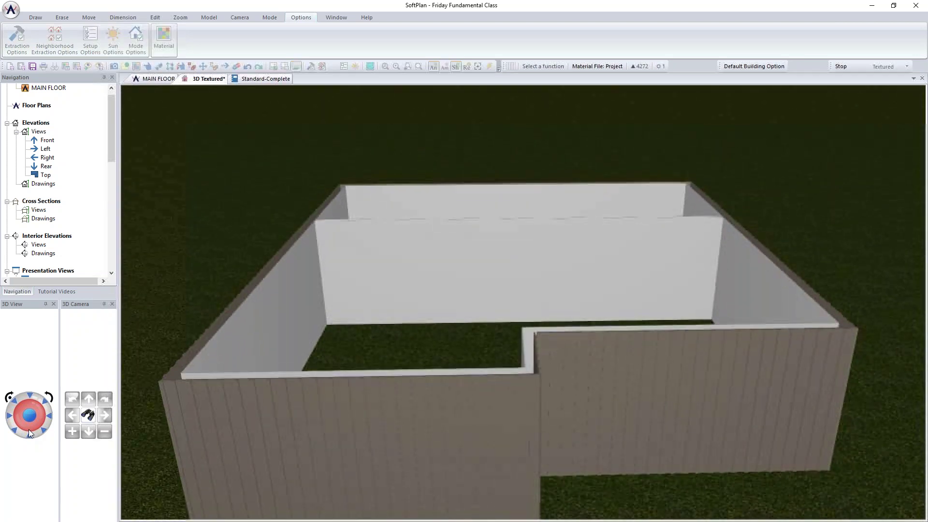
{"action": "left_click_drag", "start_coordinate": [29, 425], "coordinate": [28, 424]}
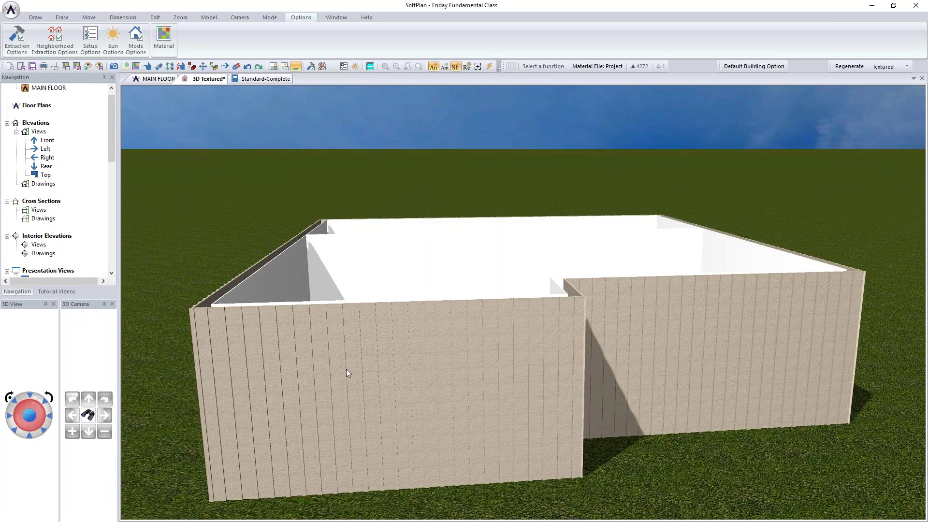
{"action": "left_click", "coordinate": [43, 415]}
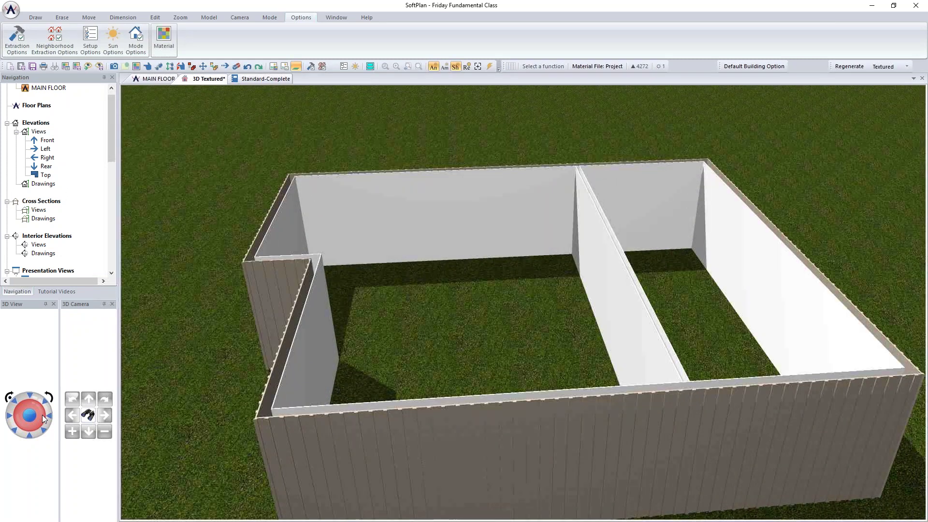
{"action": "left_click", "coordinate": [42, 415]}
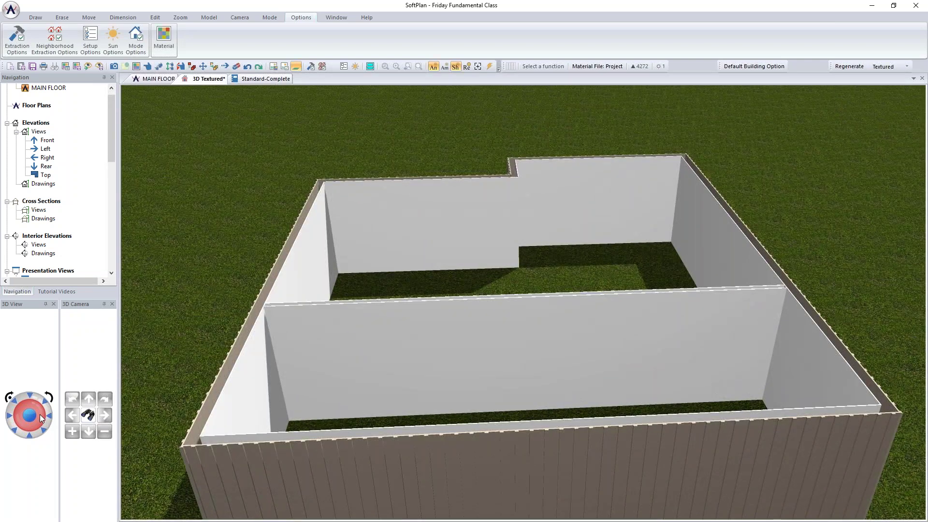
{"action": "left_click", "coordinate": [40, 414]}
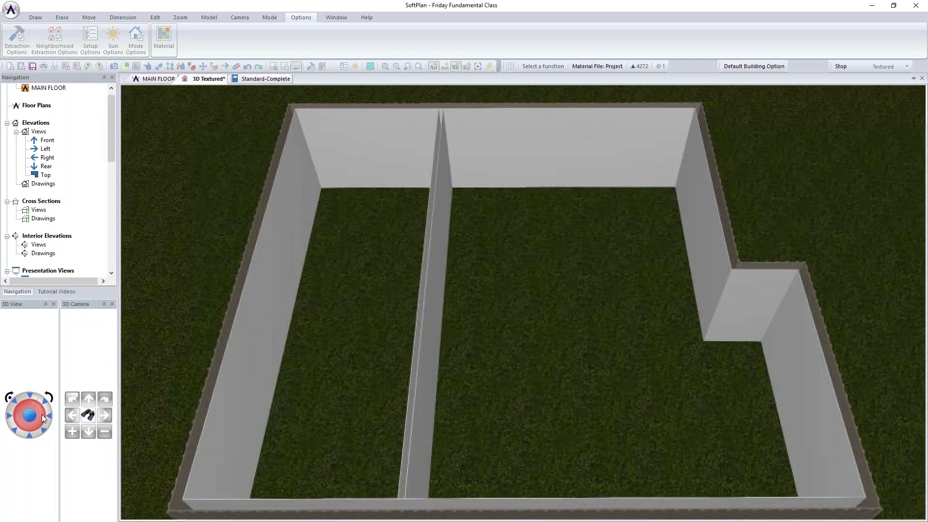
{"action": "left_click", "coordinate": [44, 415]}
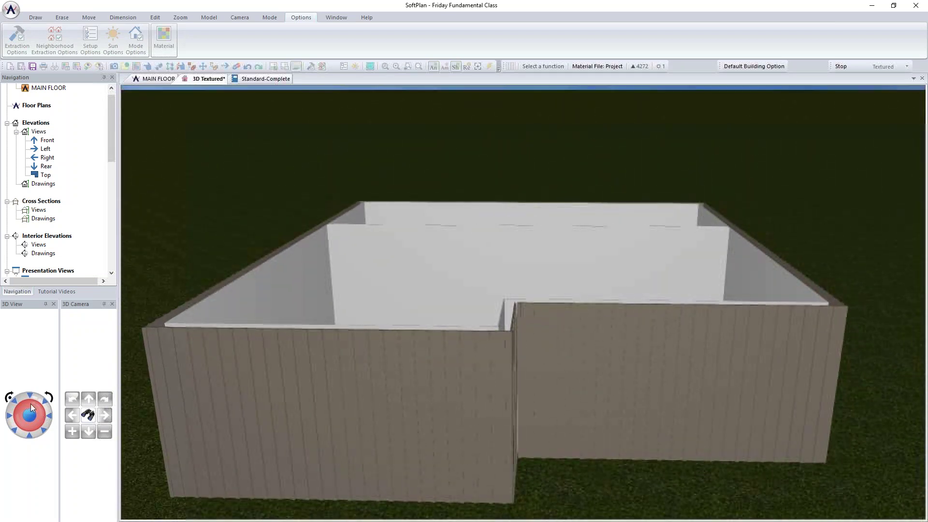
{"action": "left_click", "coordinate": [28, 430]}
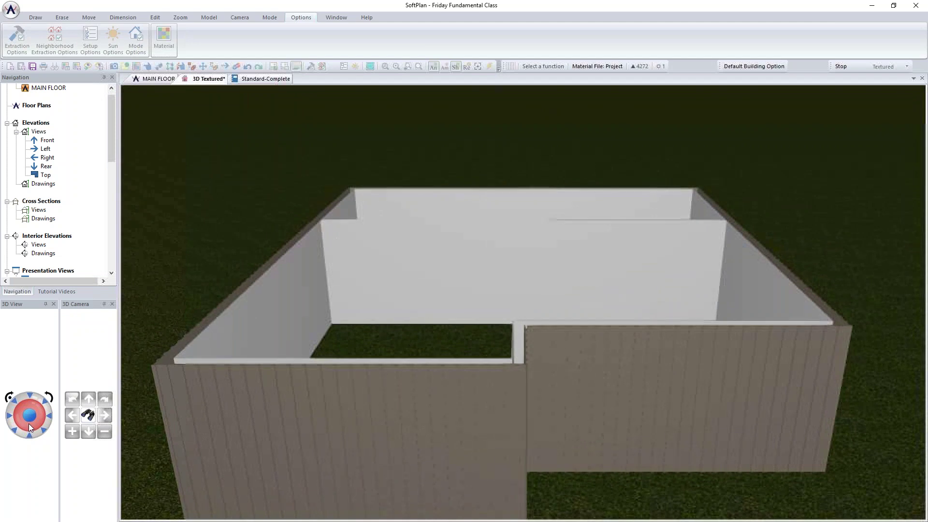
{"action": "left_click_drag", "start_coordinate": [28, 423], "coordinate": [37, 420]}
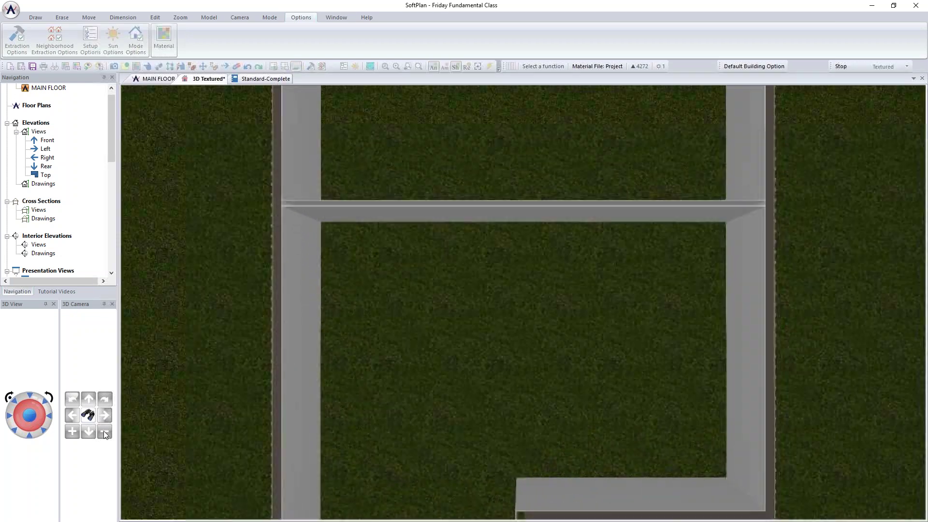
Step: Examine the interior and exterior walls from an oblique angle in the textured 3D view, reframing the camera on the whole building
{"action": "left_click", "coordinate": [44, 433]}
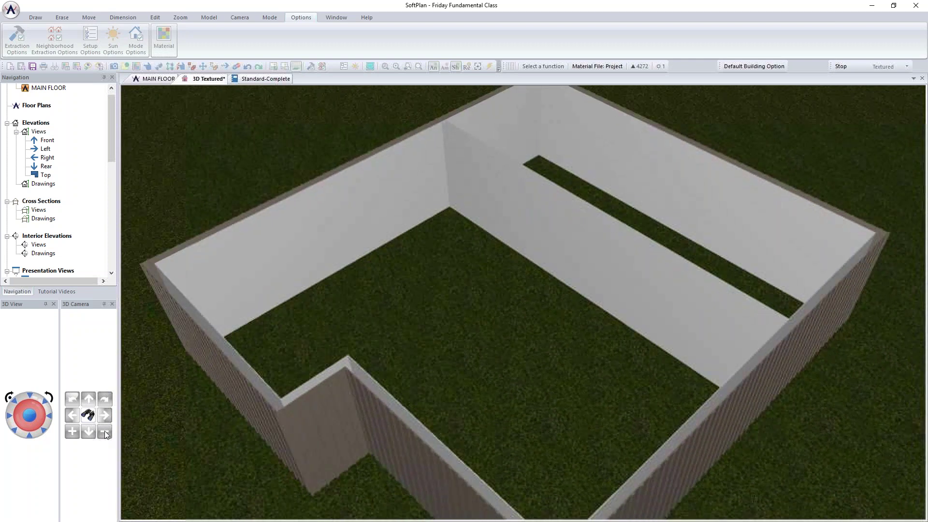
{"action": "left_click", "coordinate": [72, 432]}
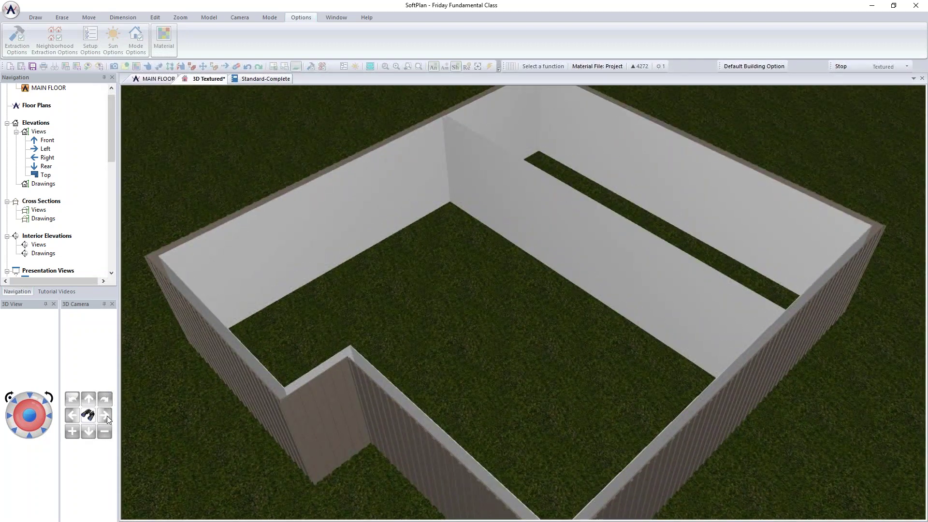
{"action": "left_click", "coordinate": [87, 432]}
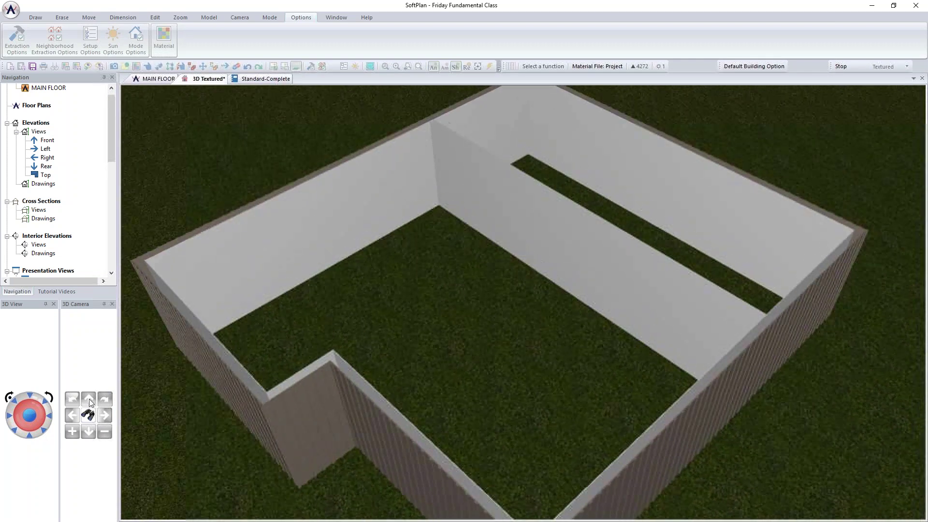
{"action": "left_click", "coordinate": [105, 399]}
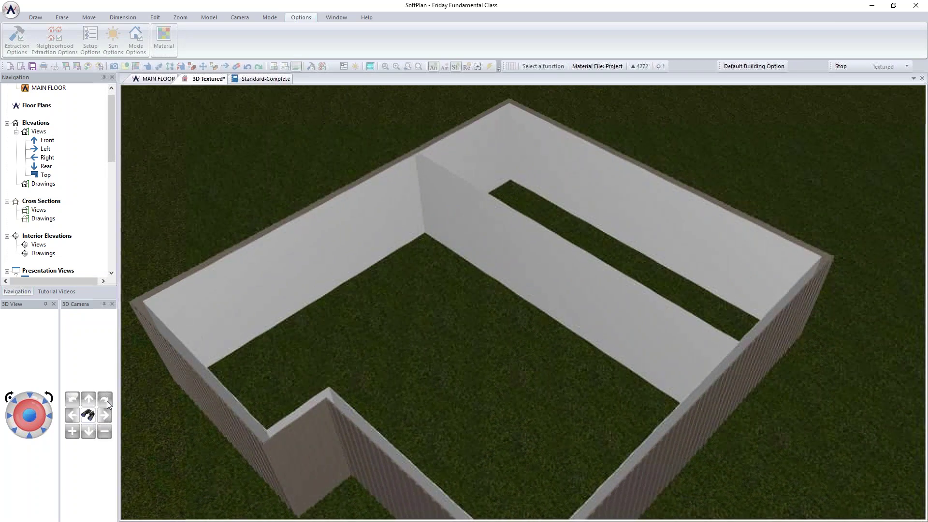
{"action": "left_click", "coordinate": [71, 400]}
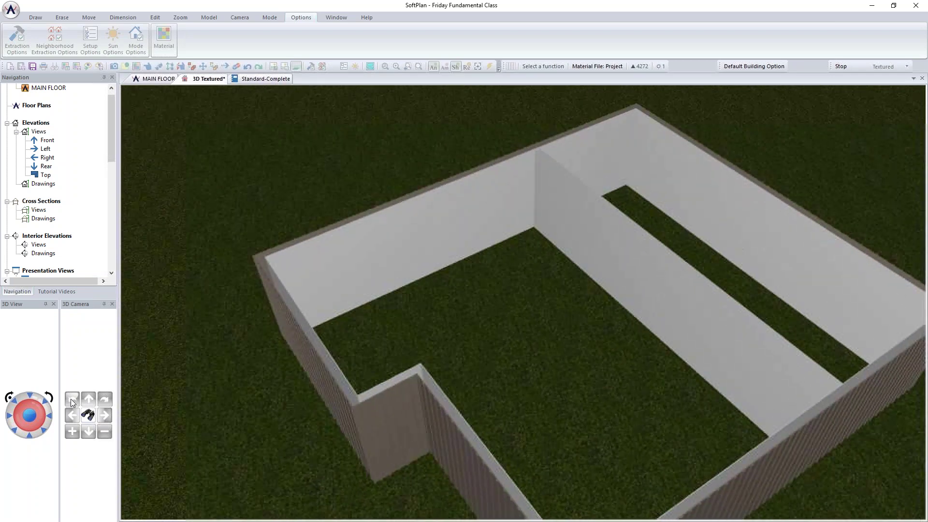
{"action": "left_click", "coordinate": [107, 399]}
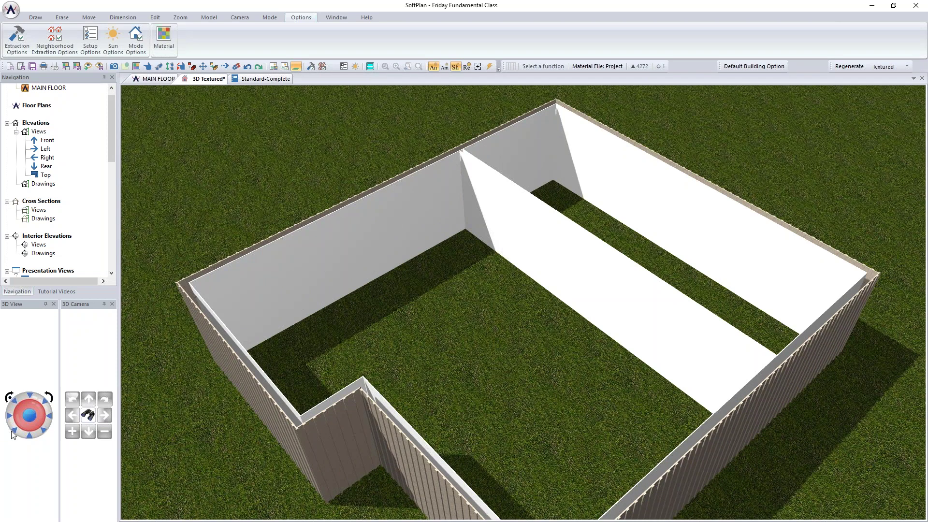
{"action": "left_click", "coordinate": [44, 432]}
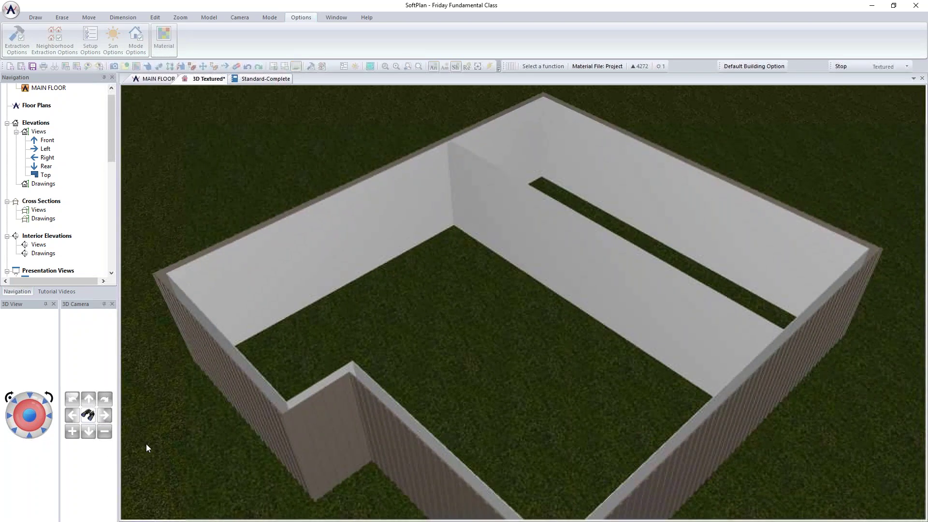
Step: Set the far wall corner as the 3D camera's look-at point and view the building from around it
{"action": "left_click", "coordinate": [90, 415]}
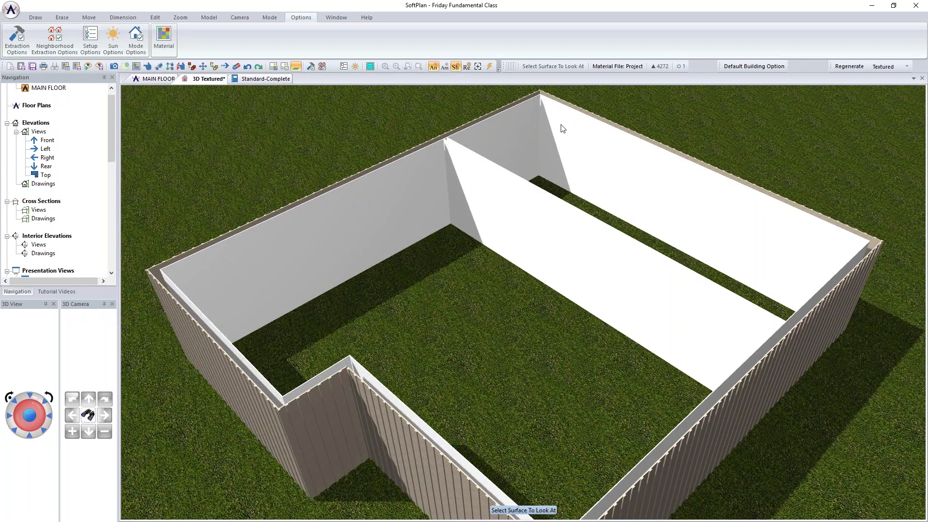
{"action": "left_click", "coordinate": [540, 96]}
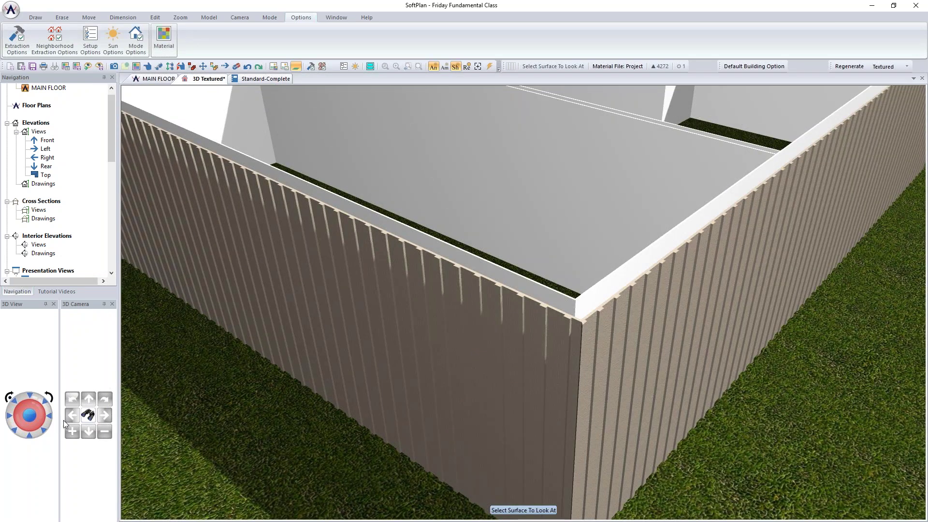
{"action": "left_click", "coordinate": [39, 428]}
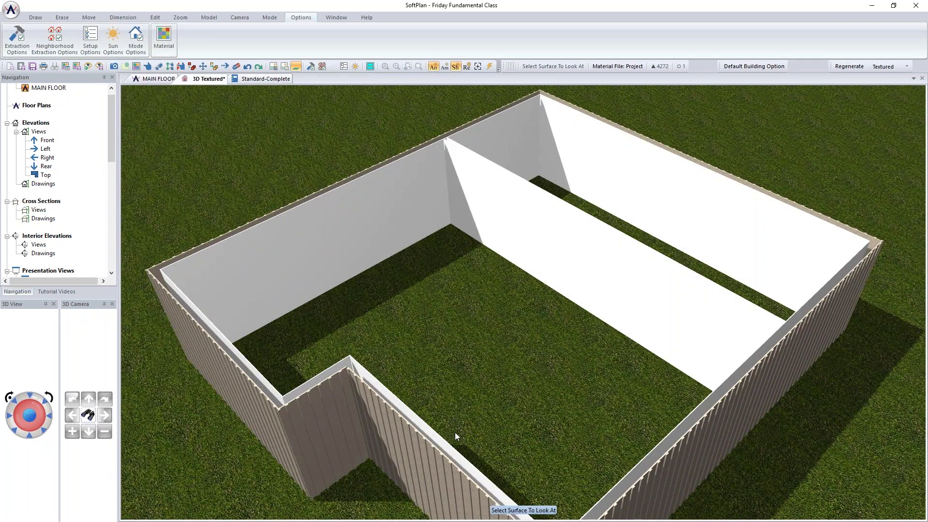
{"action": "left_click", "coordinate": [455, 433]}
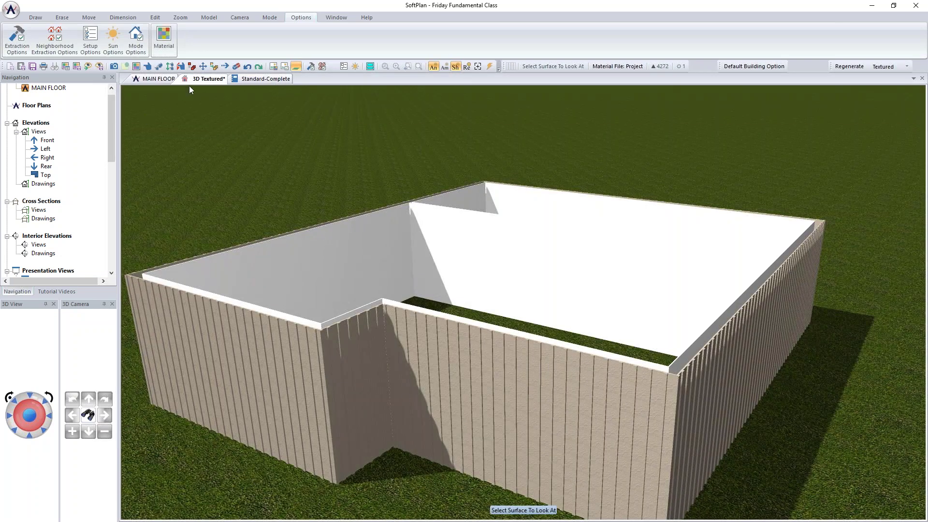
Step: Review the wall framing materials in the Standard-Complete report, checking the 2x4 and 2x6 Precut (B) entries and the 2x6 quantity
{"action": "left_click", "coordinate": [164, 80]}
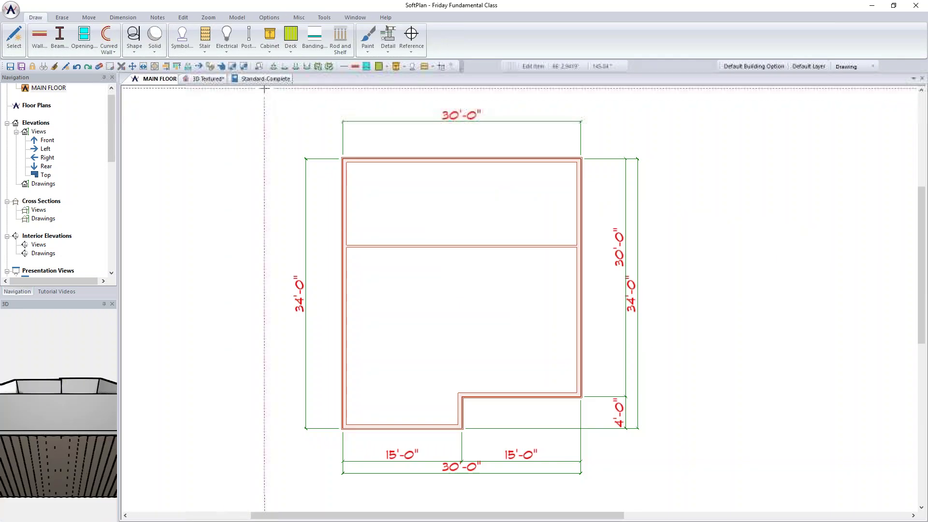
{"action": "left_click", "coordinate": [269, 82]}
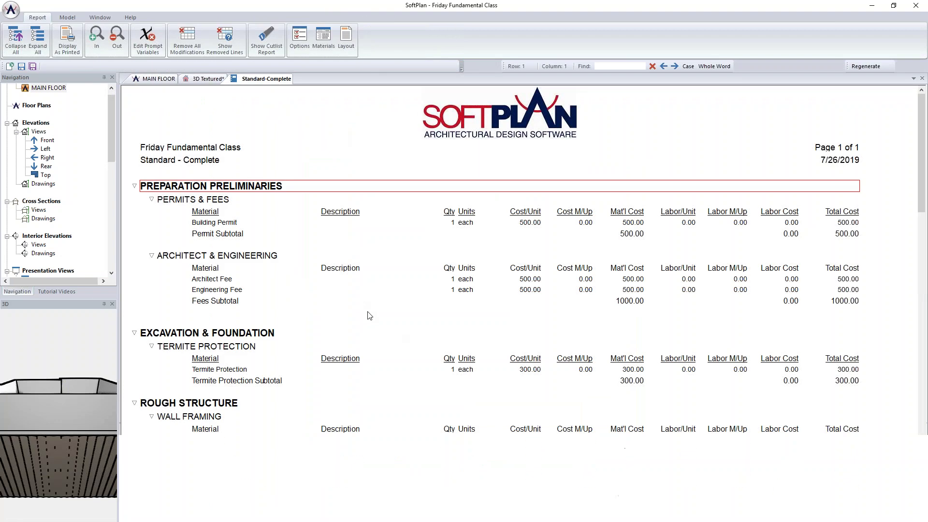
{"action": "scroll", "coordinate": [377, 310], "scroll_direction": "down", "scroll_amount": 5}
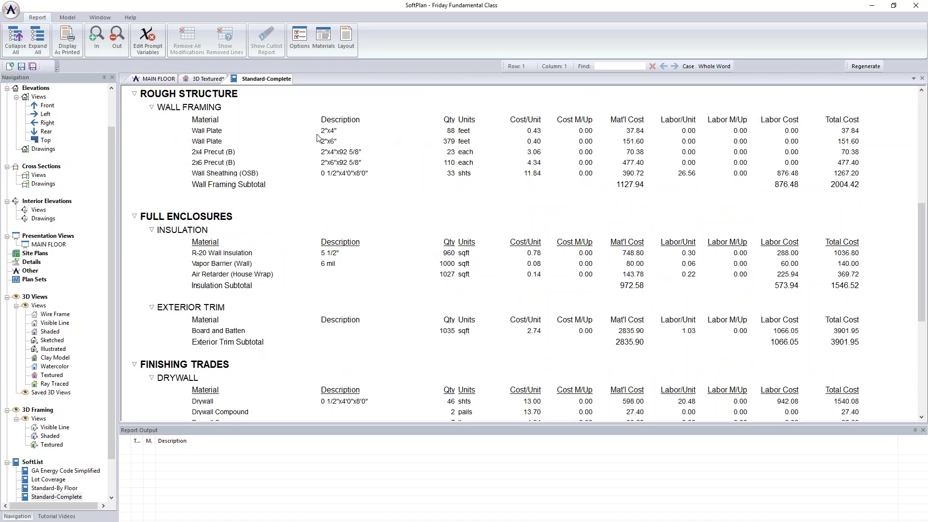
{"action": "left_click", "coordinate": [211, 163]}
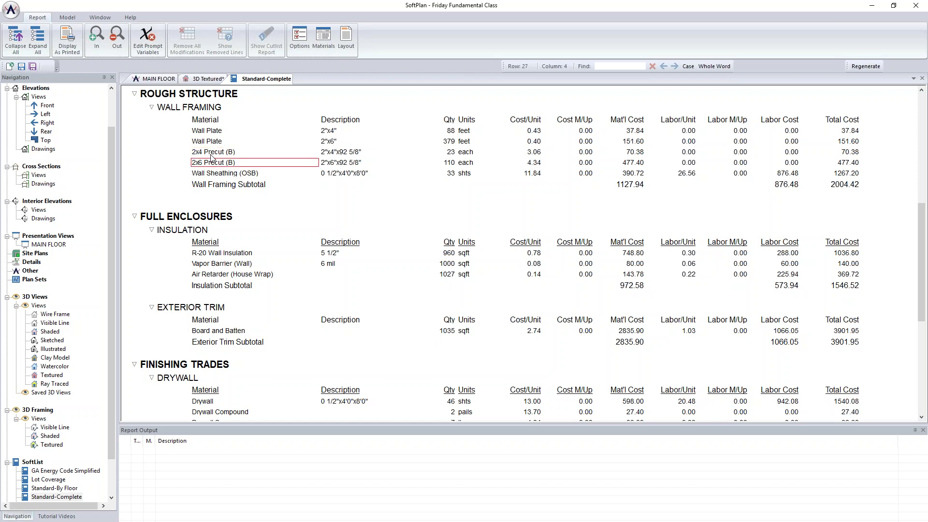
{"action": "left_click", "coordinate": [212, 153]}
{"action": "left_click", "coordinate": [213, 163]}
{"action": "left_click", "coordinate": [454, 163]}
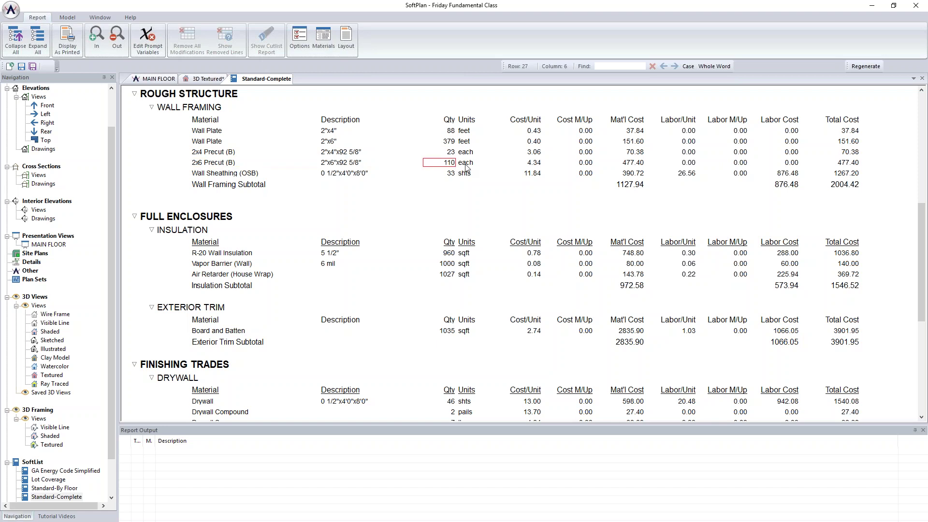
Step: Highlight the main floor walls that account for the 2x6 Precut (B) material in the report
{"action": "left_click", "coordinate": [221, 164]}
{"action": "right_click", "coordinate": [221, 164]}
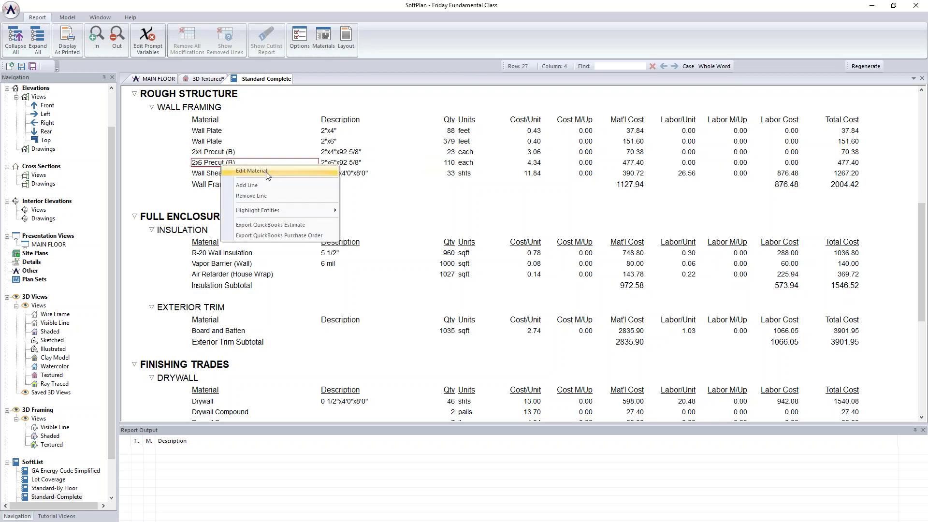
{"action": "mouse_move", "coordinate": [269, 211]}
{"action": "left_click", "coordinate": [376, 210]}
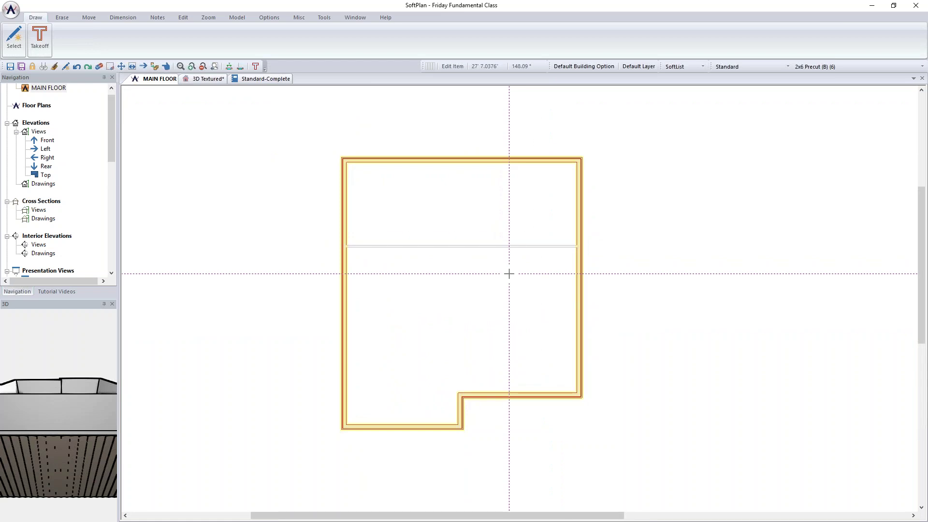
Step: Show the main floor in Framing mode, examine the wall stud layout, and return to Drawing mode
{"action": "left_click", "coordinate": [773, 68]}
{"action": "left_click", "coordinate": [698, 67]}
{"action": "left_click", "coordinate": [698, 67]}
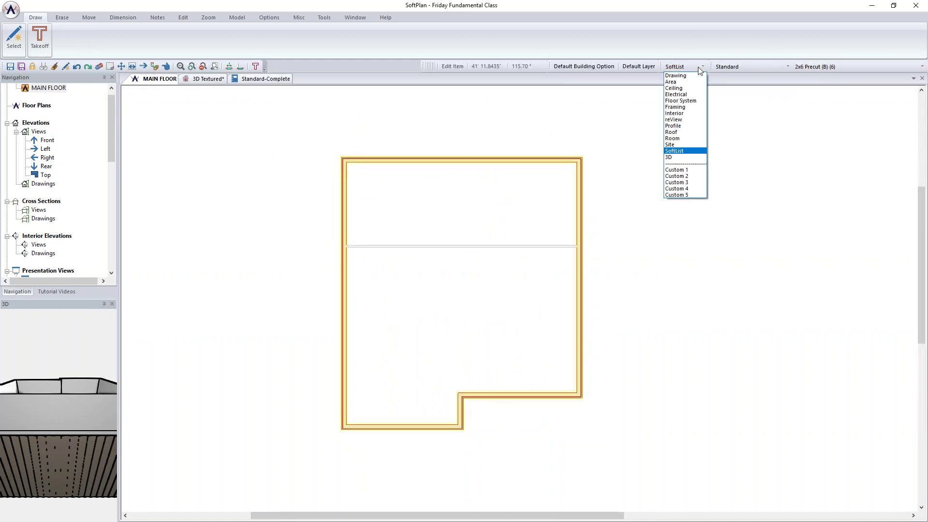
{"action": "left_click", "coordinate": [694, 108]}
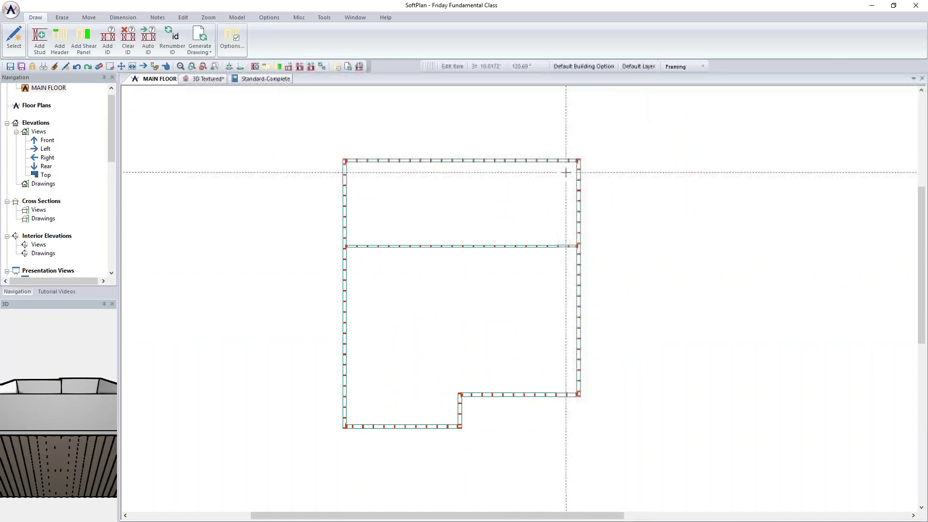
{"action": "scroll", "coordinate": [520, 297], "scroll_direction": "up", "scroll_amount": 4}
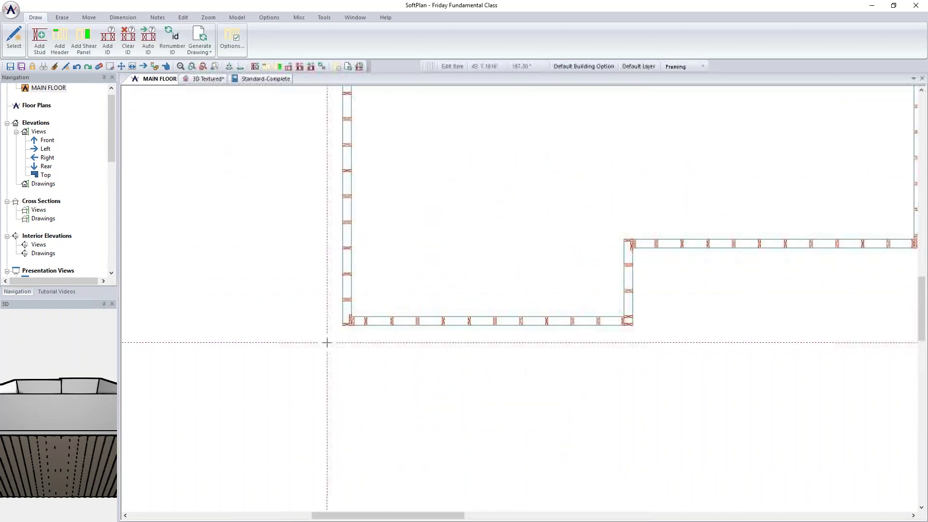
{"action": "scroll", "coordinate": [755, 294], "scroll_direction": "down", "scroll_amount": 4}
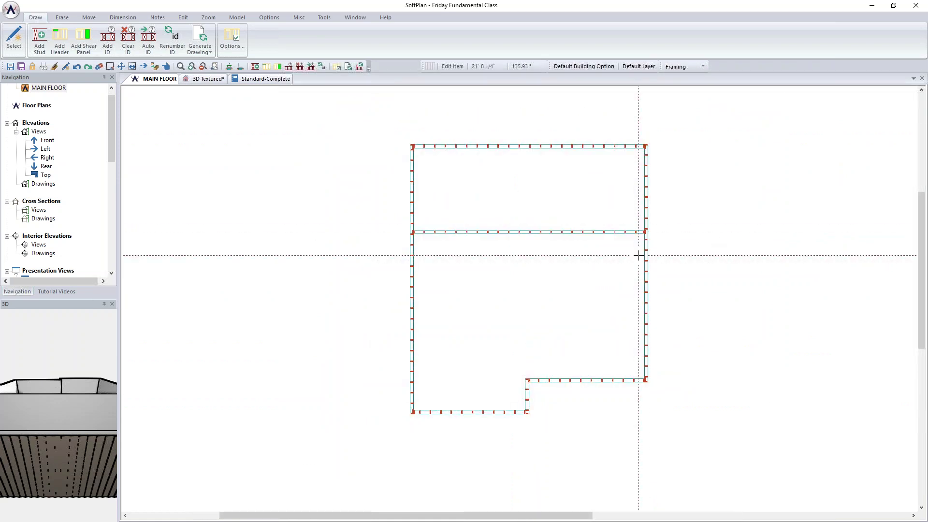
{"action": "scroll", "coordinate": [697, 66], "scroll_direction": "up", "scroll_amount": 4}
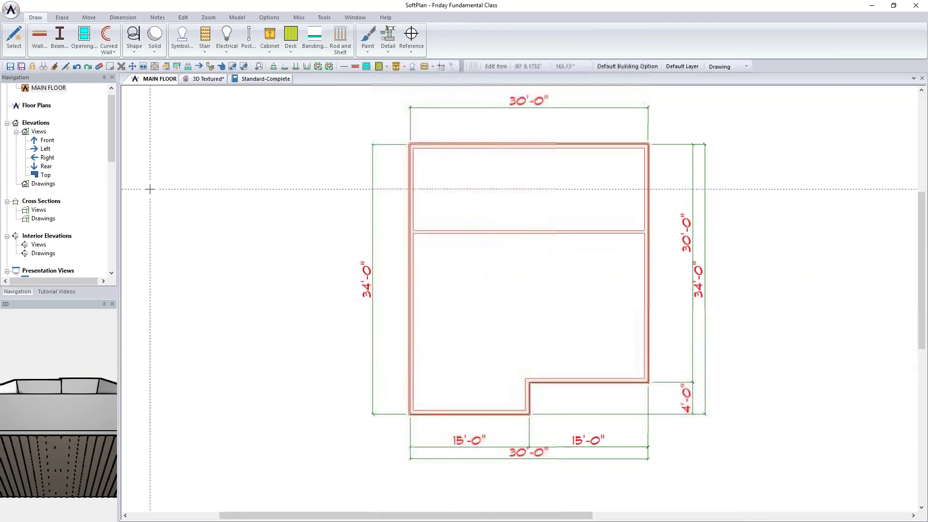
Step: Draw a vertical partition matching the existing interior wall, from the upper exterior wall down to it, about 13'-4" from the left exterior wall
{"action": "left_click", "coordinate": [13, 42]}
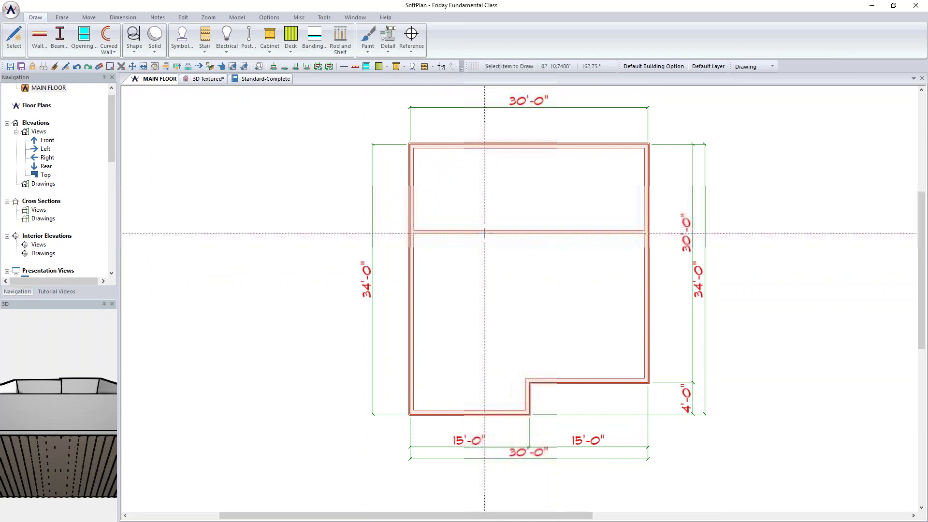
{"action": "left_click", "coordinate": [484, 233]}
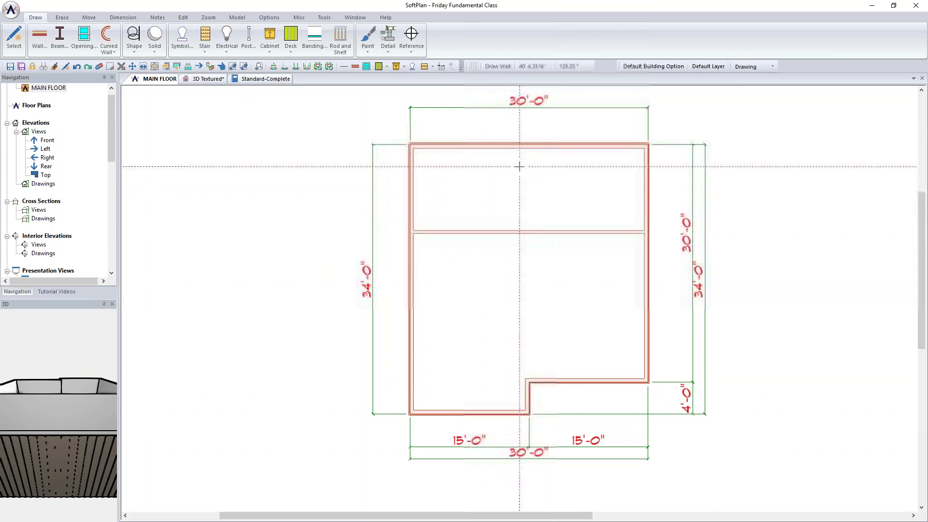
{"action": "left_click", "coordinate": [521, 143]}
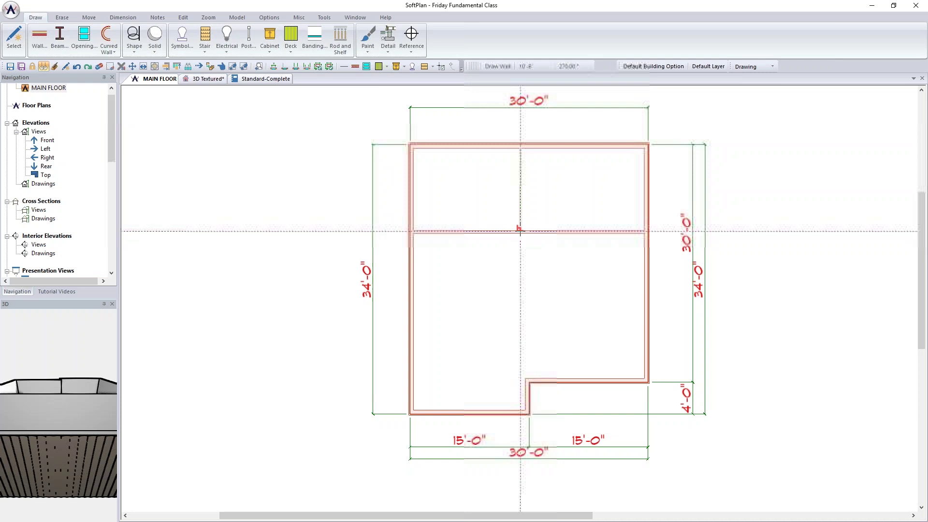
{"action": "left_click", "coordinate": [521, 232]}
{"action": "right_click", "coordinate": [499, 244]}
{"action": "key", "text": "Escape"}
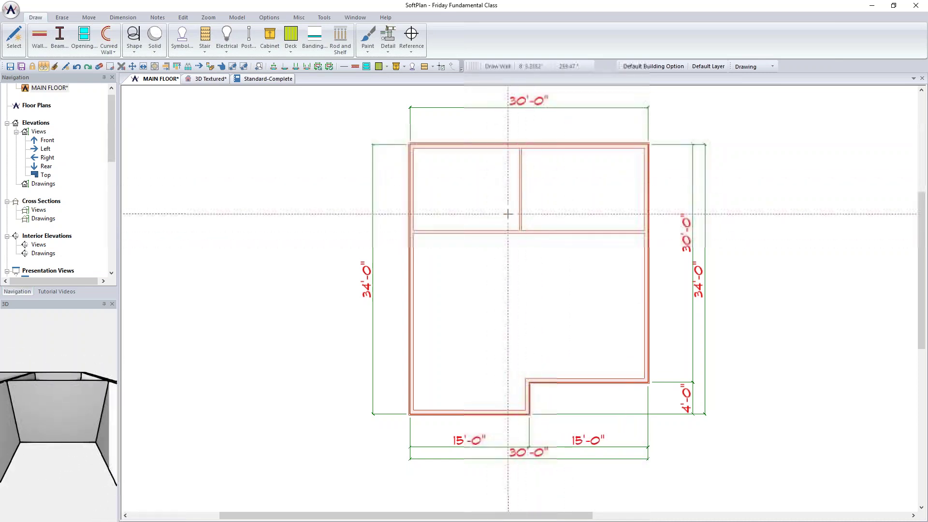
Step: Draw a horizontal partition to the right exterior wall, about 2'-10½" above the long partition, and a vertical one up to the upper exterior wall
{"action": "left_click", "coordinate": [521, 207]}
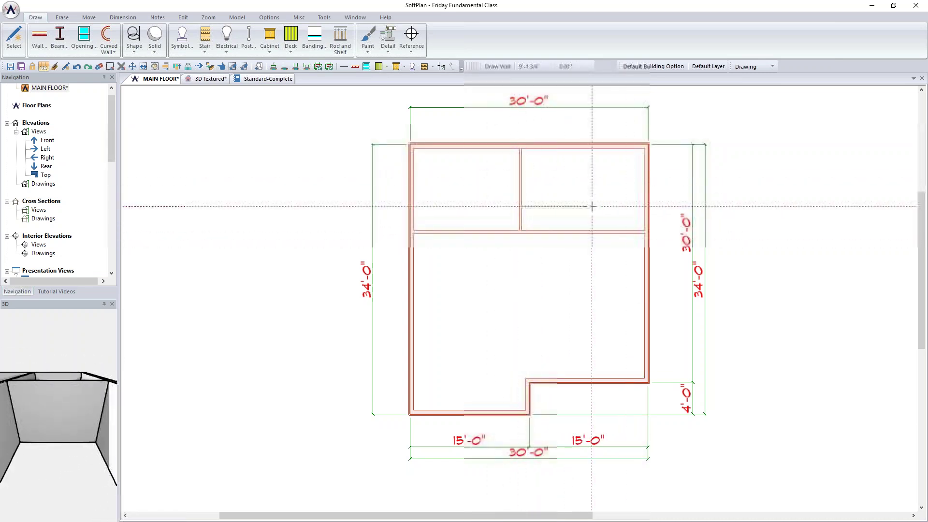
{"action": "left_click", "coordinate": [639, 206]}
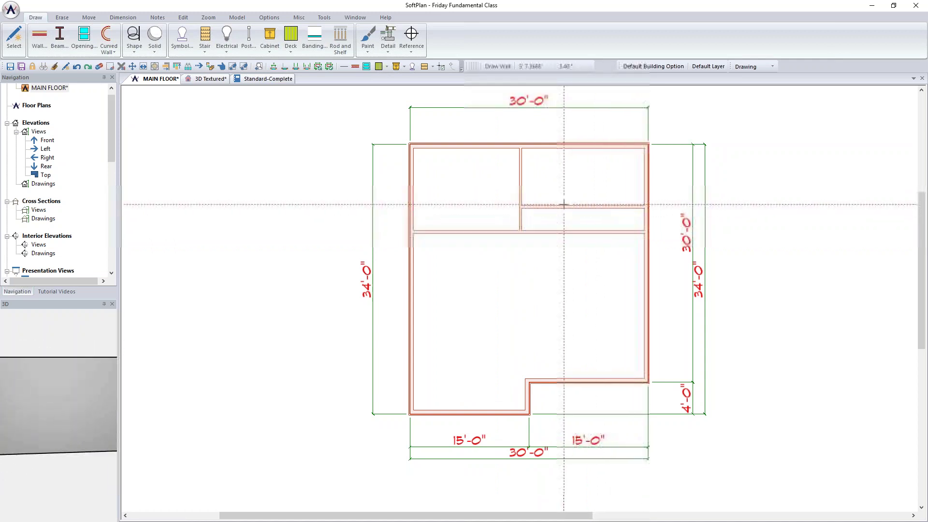
{"action": "left_click", "coordinate": [558, 207]}
{"action": "left_click", "coordinate": [558, 144]}
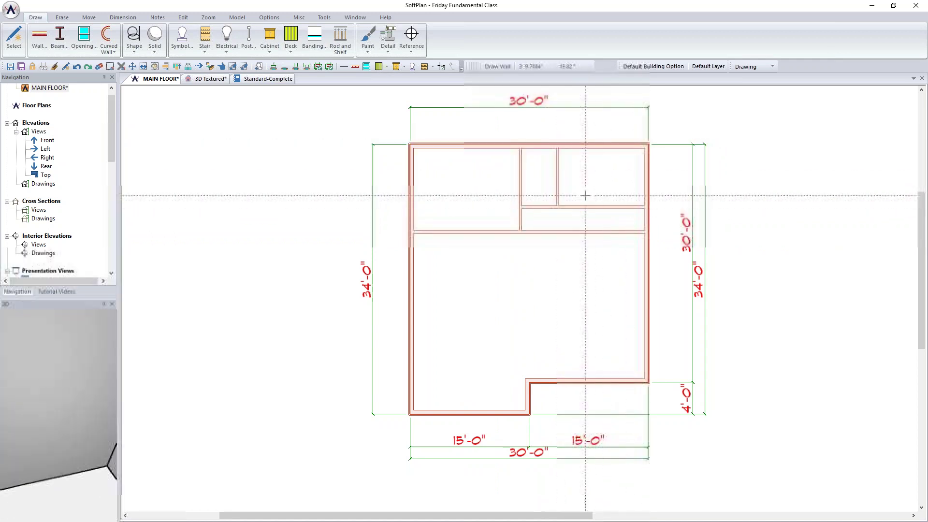
Step: Draw an L-shaped pair of closet walls in the upper-right room, enclosing a space about 2'-8½" deep against the right exterior wall
{"action": "left_click", "coordinate": [645, 183]}
{"action": "left_click", "coordinate": [587, 182]}
{"action": "left_click", "coordinate": [587, 207]}
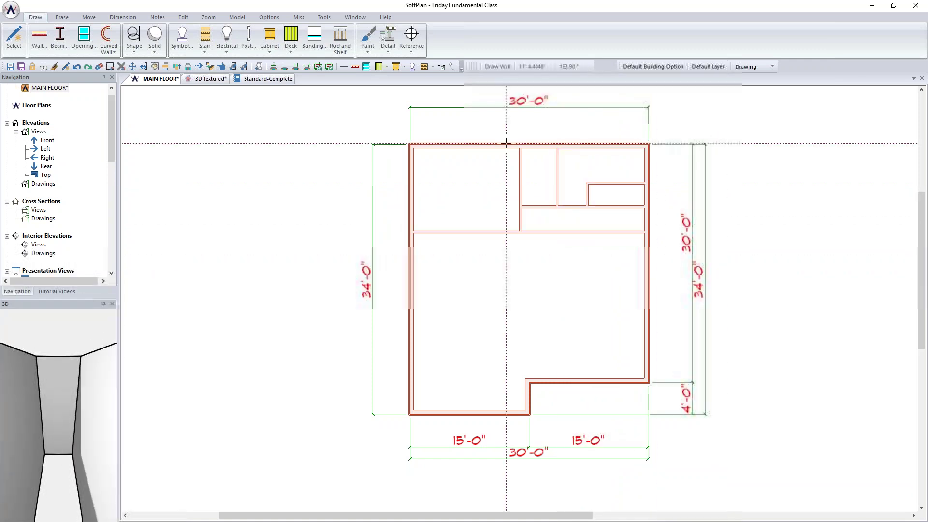
Step: Add a horizontal dimension line across the upper rooms and two vertical dimension lines through the right half of the floor plan
{"action": "left_click", "coordinate": [122, 18]}
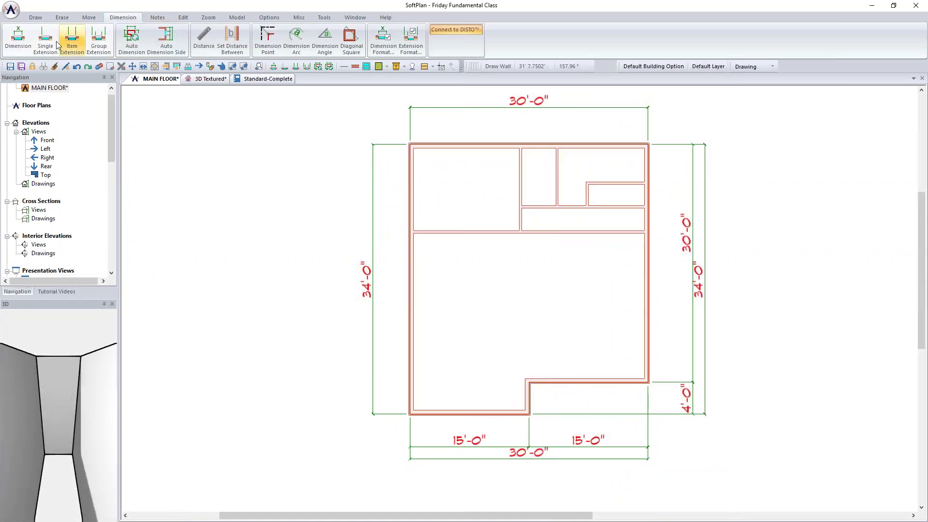
{"action": "left_click", "coordinate": [18, 37]}
{"action": "left_click", "coordinate": [396, 164]}
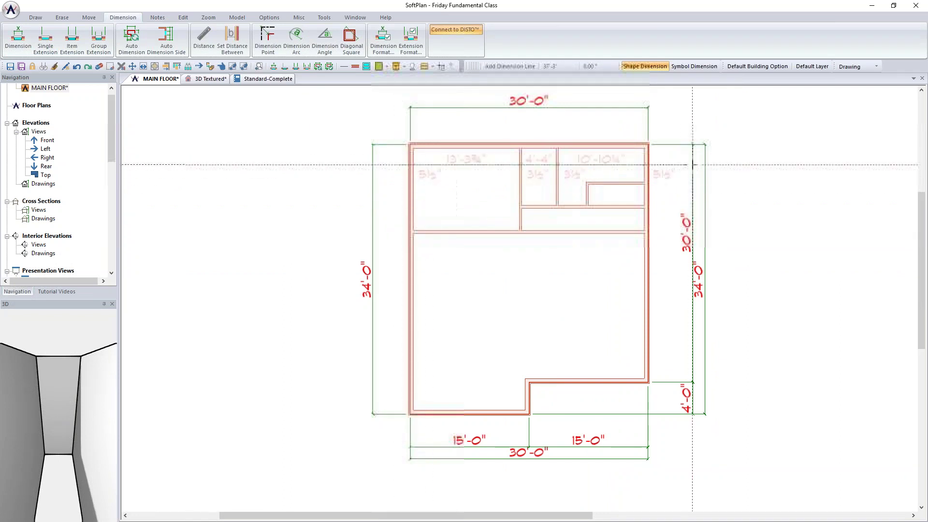
{"action": "left_click", "coordinate": [641, 165]}
{"action": "left_click", "coordinate": [641, 397]}
{"action": "left_click", "coordinate": [545, 133]}
{"action": "left_click", "coordinate": [545, 389]}
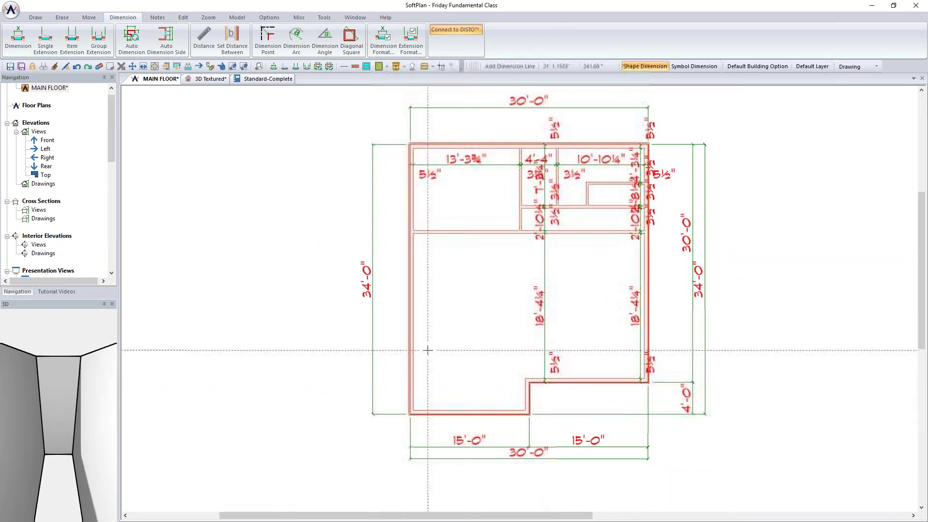
Step: Set the vertical dimension of the upper-right room above the closet to 5'-0", moving the closet's upper wall down
{"action": "scroll", "coordinate": [566, 240], "scroll_direction": "up", "scroll_amount": 3}
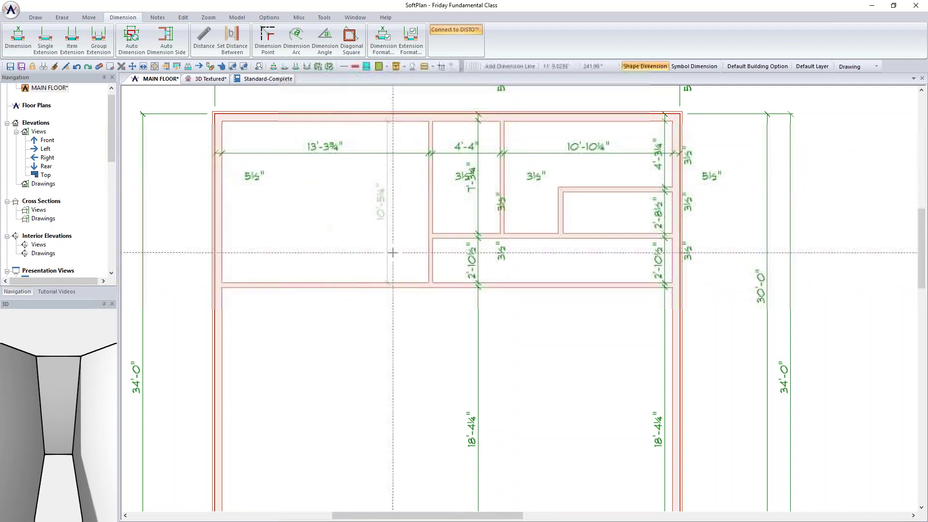
{"action": "scroll", "coordinate": [373, 242], "scroll_direction": "down", "scroll_amount": 3}
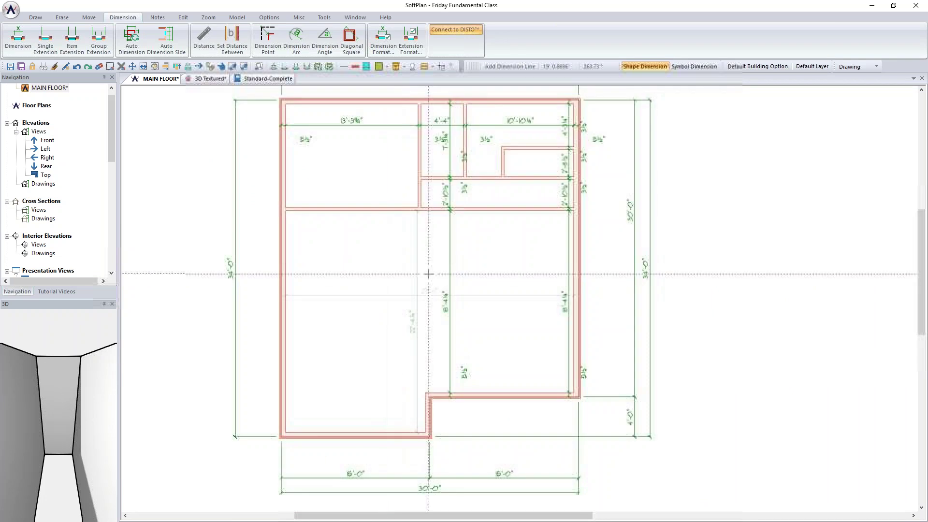
{"action": "scroll", "coordinate": [569, 135], "scroll_direction": "up", "scroll_amount": 3}
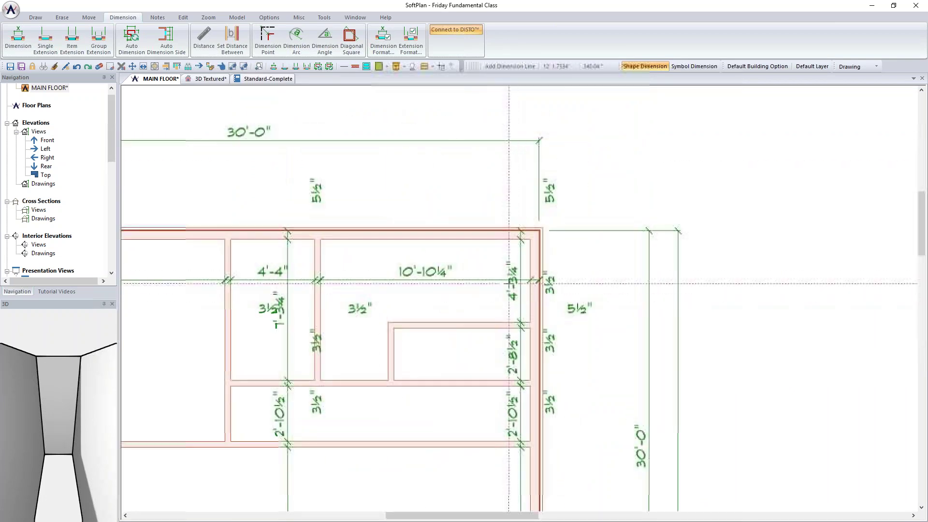
{"action": "right_click", "coordinate": [511, 290]}
{"action": "left_click", "coordinate": [534, 310]}
{"action": "type", "text": "5' 0.000\""}
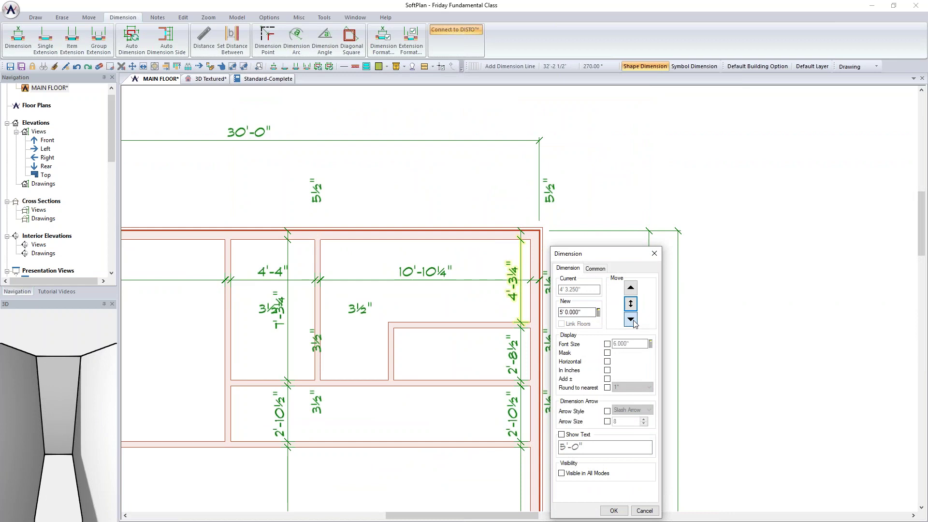
{"action": "left_click", "coordinate": [631, 319]}
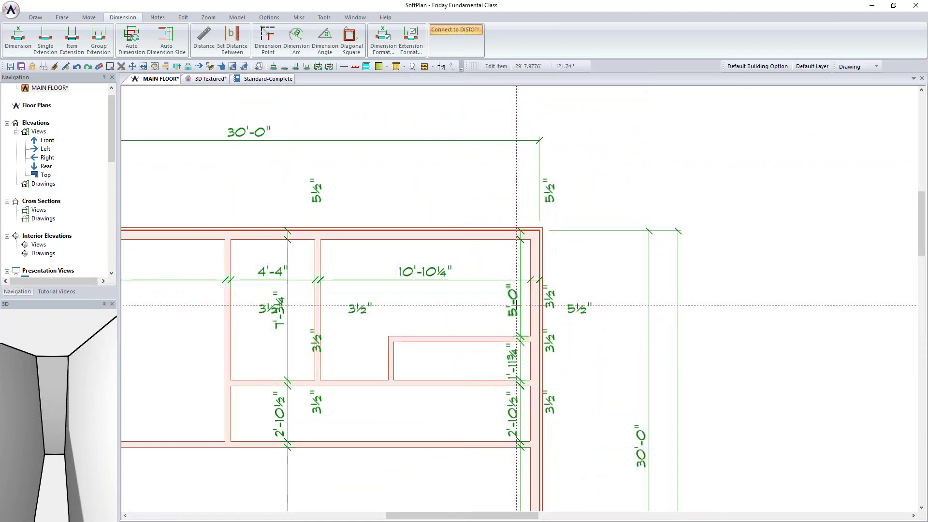
Step: Set the closet depth to 2'-2" and the corridor below it to 3'-6", moving the lower wall of each space down
{"action": "left_click", "coordinate": [519, 365]}
{"action": "type", "text": "2'2"}
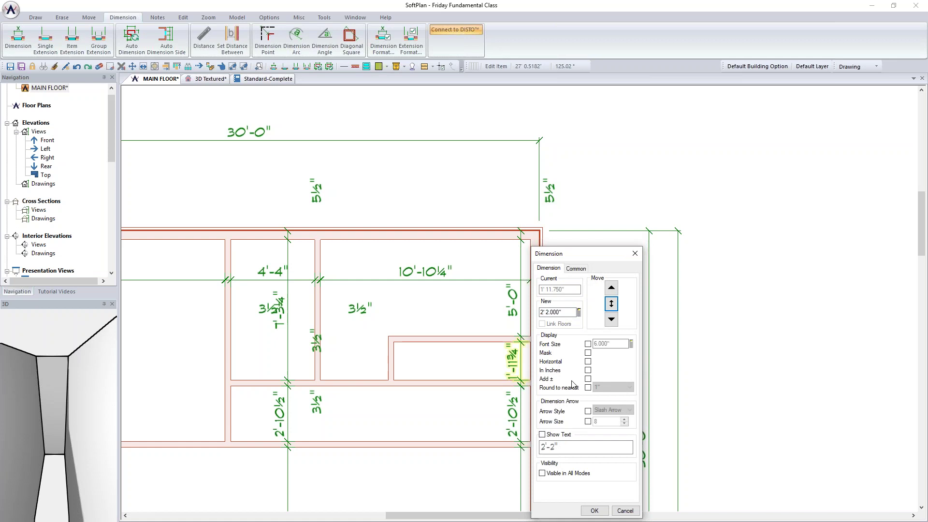
{"action": "left_click", "coordinate": [612, 320]}
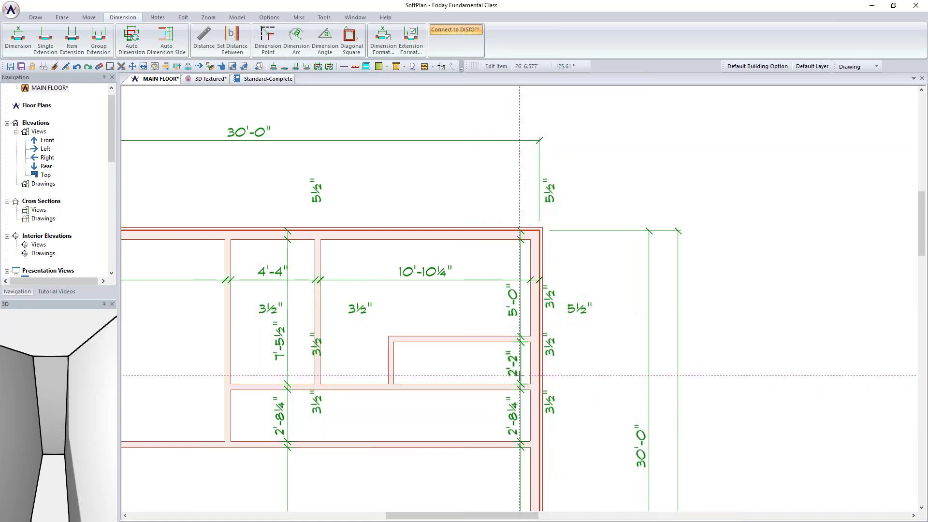
{"action": "left_click", "coordinate": [521, 414]}
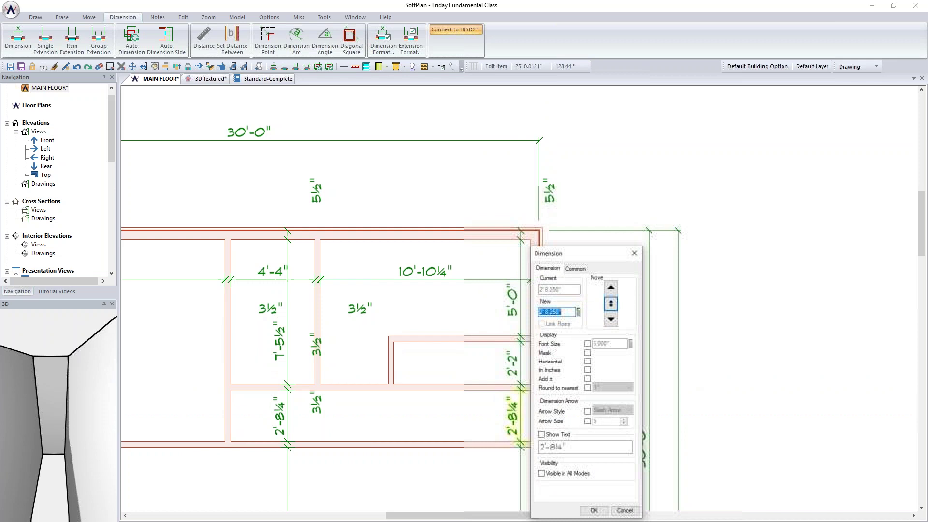
{"action": "left_click", "coordinate": [612, 320]}
Step: Align the left face of the vertical partition beside the upper-left room to the inner face of the front jog wall
{"action": "scroll", "coordinate": [562, 280], "scroll_direction": "down", "scroll_amount": 5}
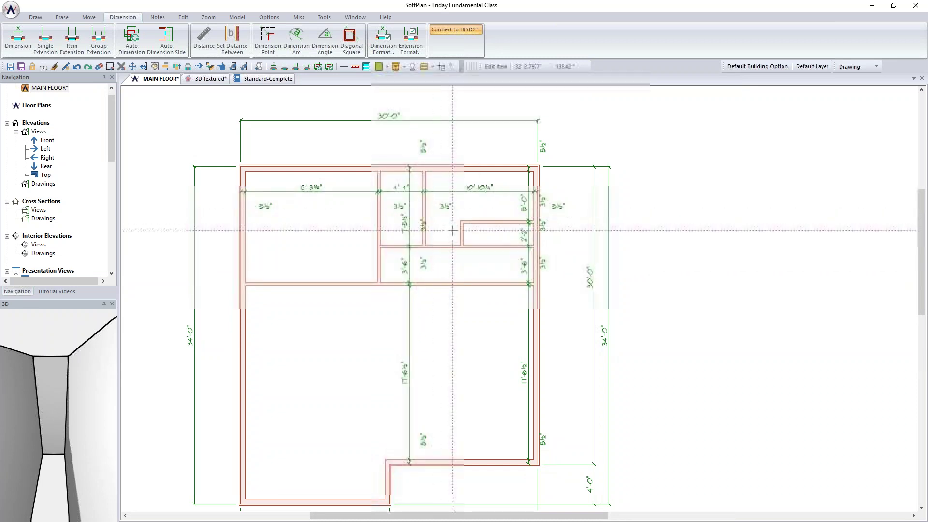
{"action": "scroll", "coordinate": [503, 228], "scroll_direction": "up", "scroll_amount": 3}
{"action": "middle_click_drag", "start_coordinate": [483, 397], "coordinate": [464, 262]}
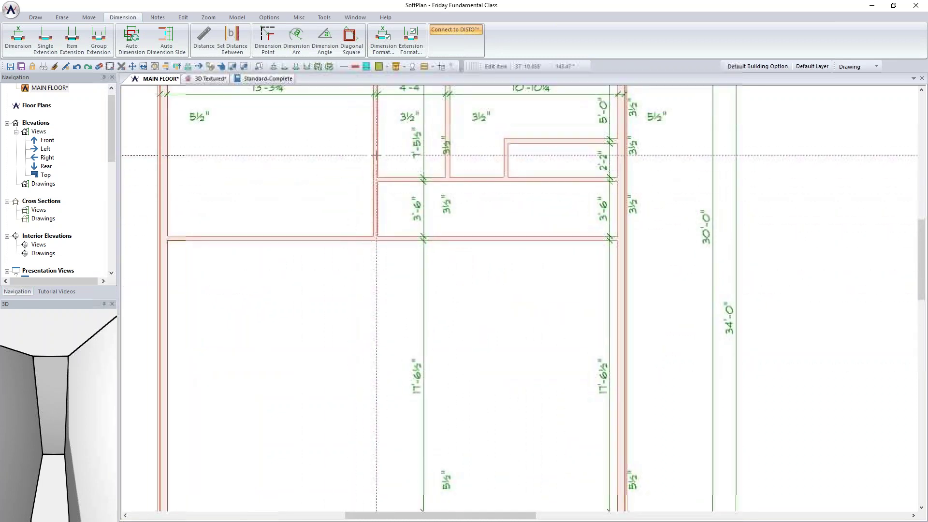
{"action": "scroll", "coordinate": [476, 348], "scroll_direction": "down", "scroll_amount": 3}
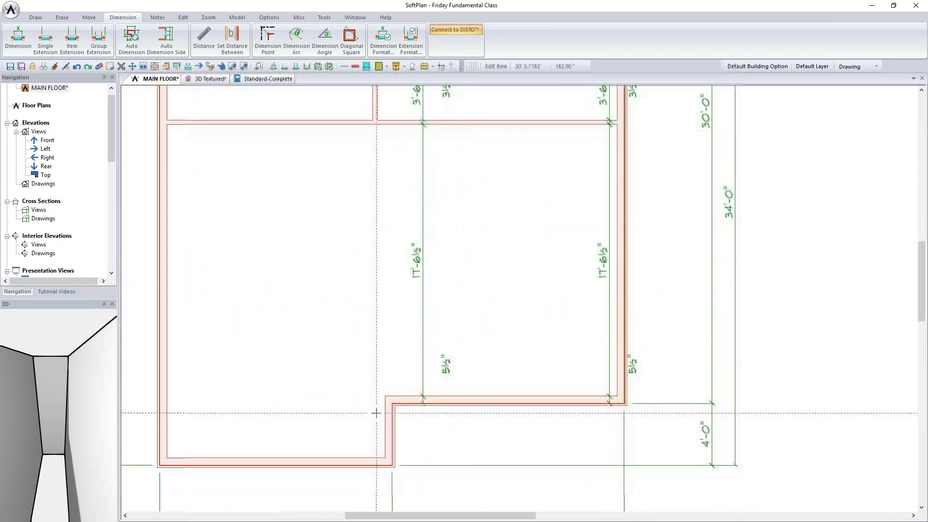
{"action": "scroll", "coordinate": [390, 378], "scroll_direction": "down", "scroll_amount": 1}
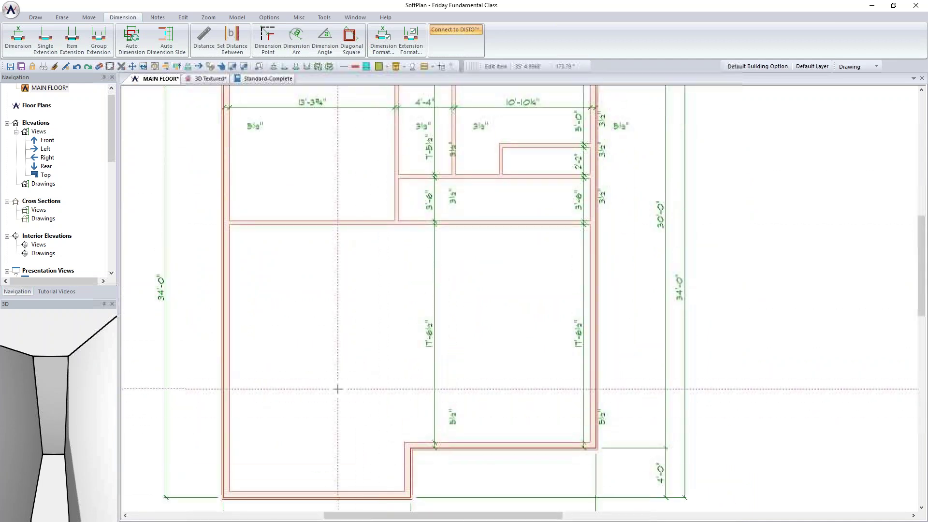
{"action": "left_click", "coordinate": [89, 18]}
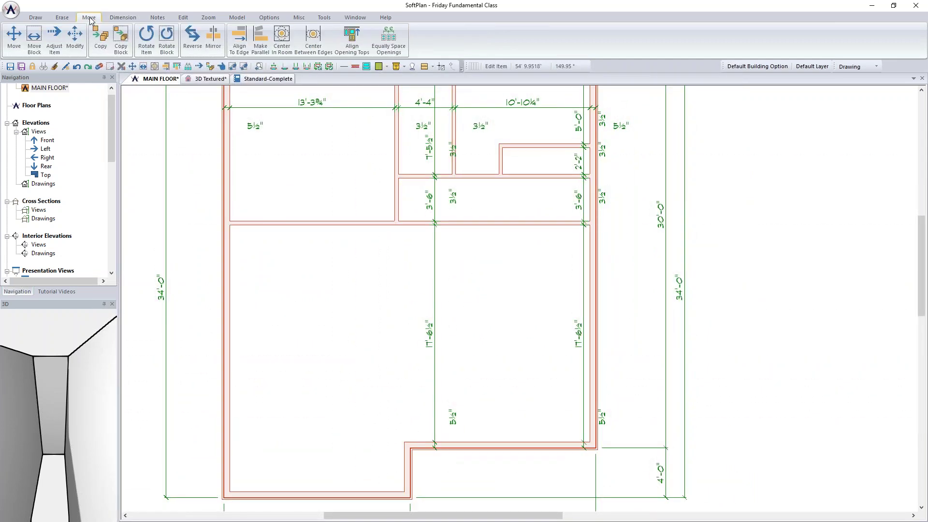
{"action": "left_click", "coordinate": [240, 40]}
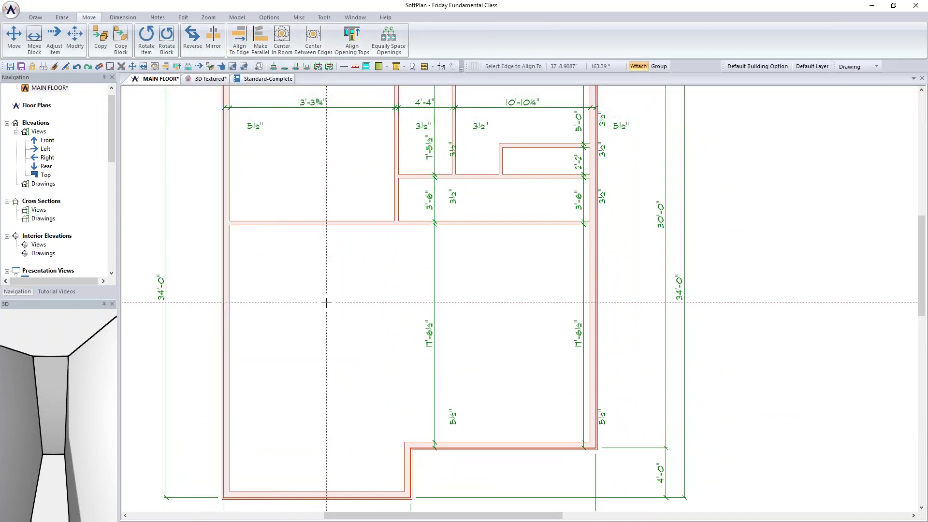
{"action": "left_click", "coordinate": [405, 464]}
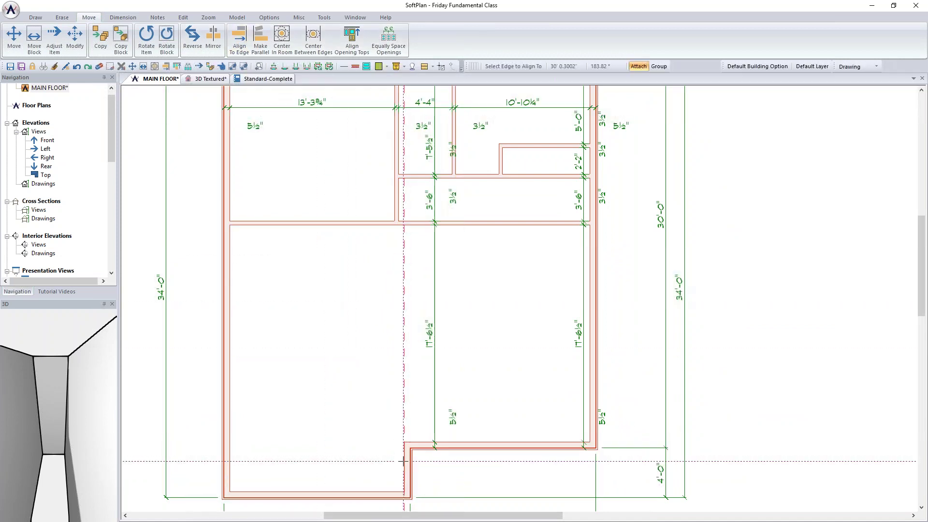
{"action": "left_click", "coordinate": [392, 137]}
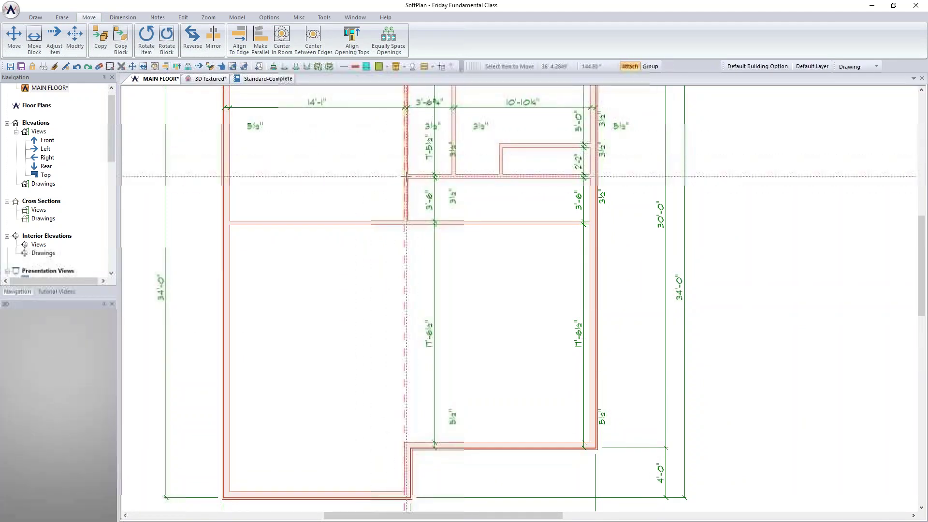
{"action": "left_click", "coordinate": [407, 229]}
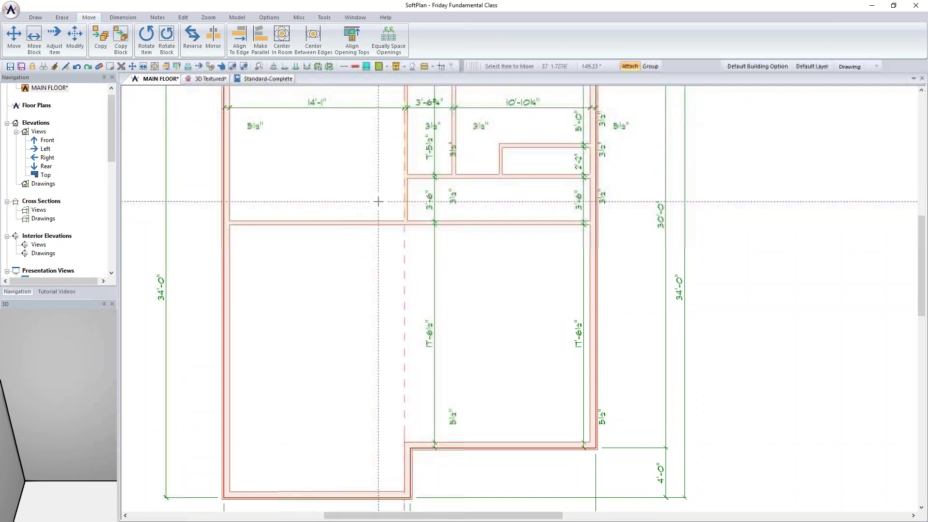
{"action": "left_click", "coordinate": [408, 157]}
Step: Erase the crowded dimensions in the upper middle and right rooms, and add a horizontal dimension line through those rooms and the closet
{"action": "scroll", "coordinate": [407, 157], "scroll_direction": "up", "scroll_amount": 2}
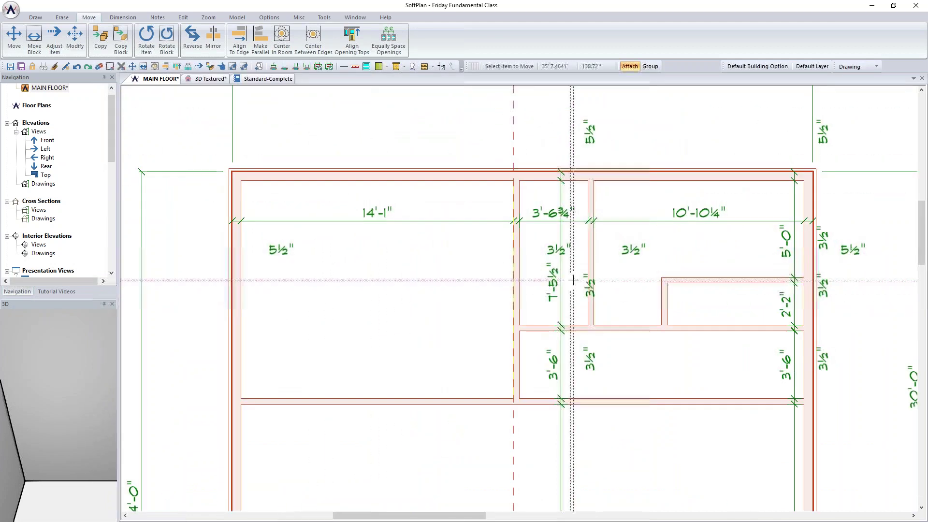
{"action": "left_click", "coordinate": [539, 221]}
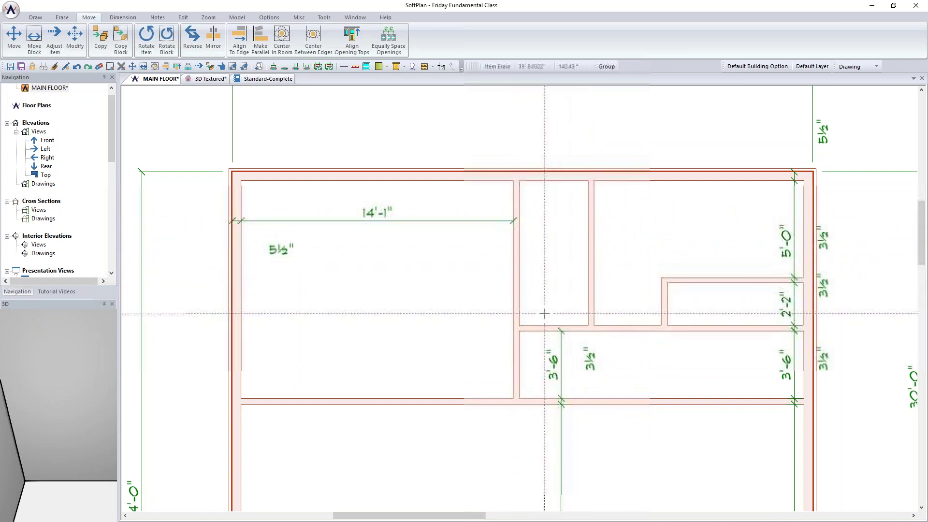
{"action": "key", "text": "d"}
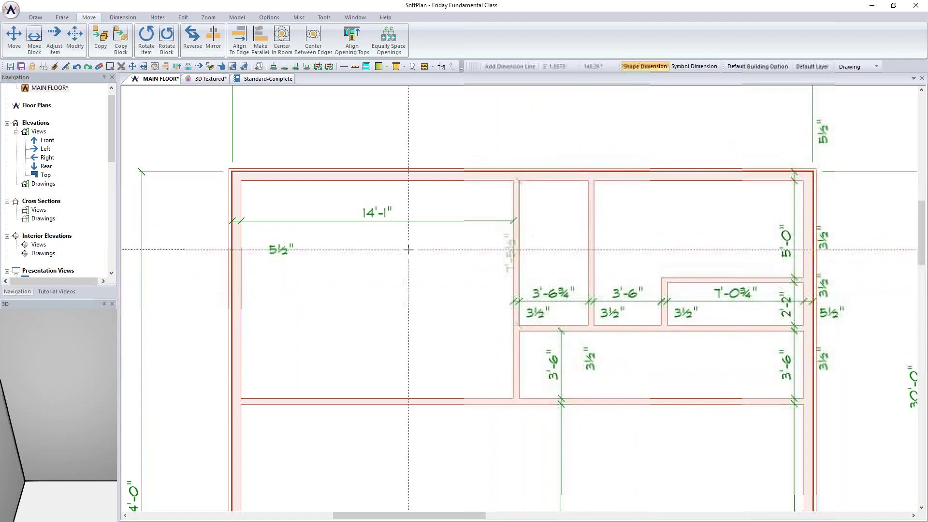
Step: Set the closet width to 7'-0" by moving its left wall, and the space beside it to 3'-6" by moving the partition right
{"action": "scroll", "coordinate": [486, 311], "scroll_direction": "down", "scroll_amount": 2}
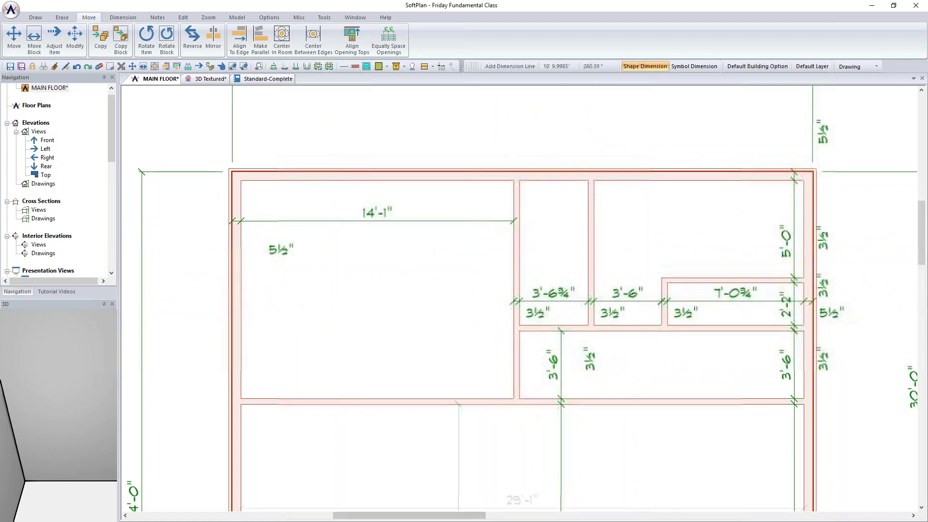
{"action": "scroll", "coordinate": [483, 483], "scroll_direction": "down", "scroll_amount": 1}
{"action": "scroll", "coordinate": [333, 404], "scroll_direction": "up", "scroll_amount": 3}
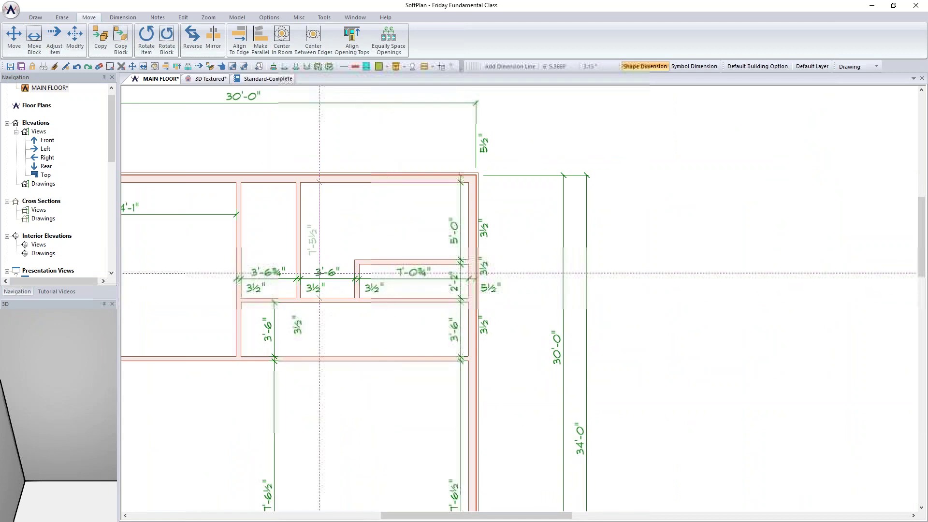
{"action": "right_click", "coordinate": [424, 272]}
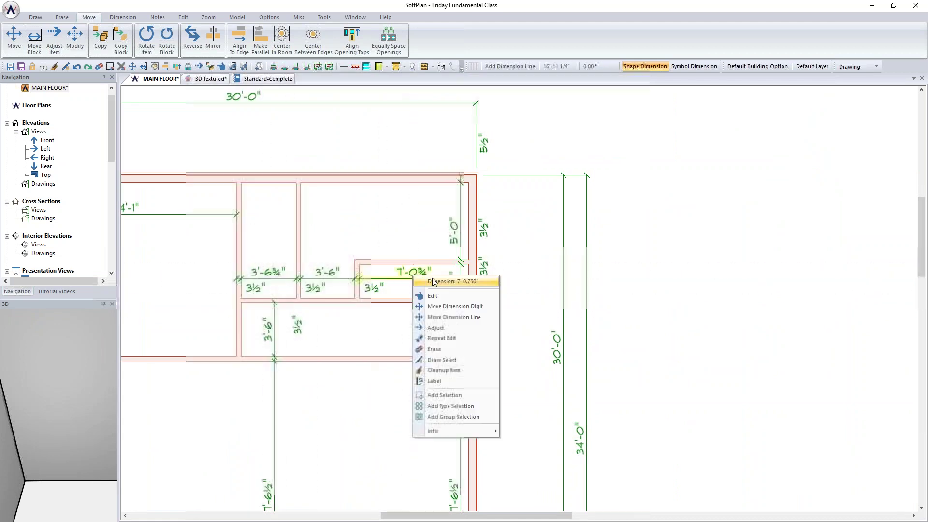
{"action": "left_click", "coordinate": [449, 295]}
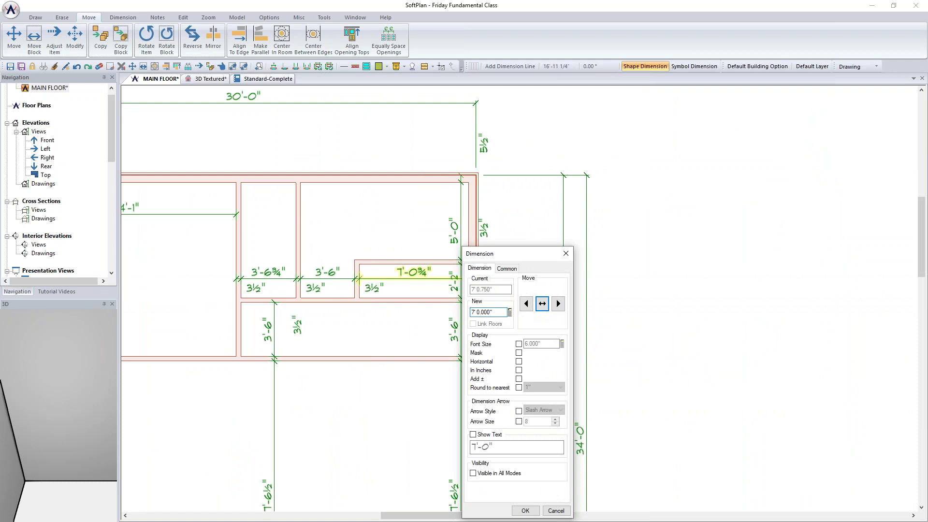
{"action": "type", "text": "7"}
{"action": "key", "text": "Return"}
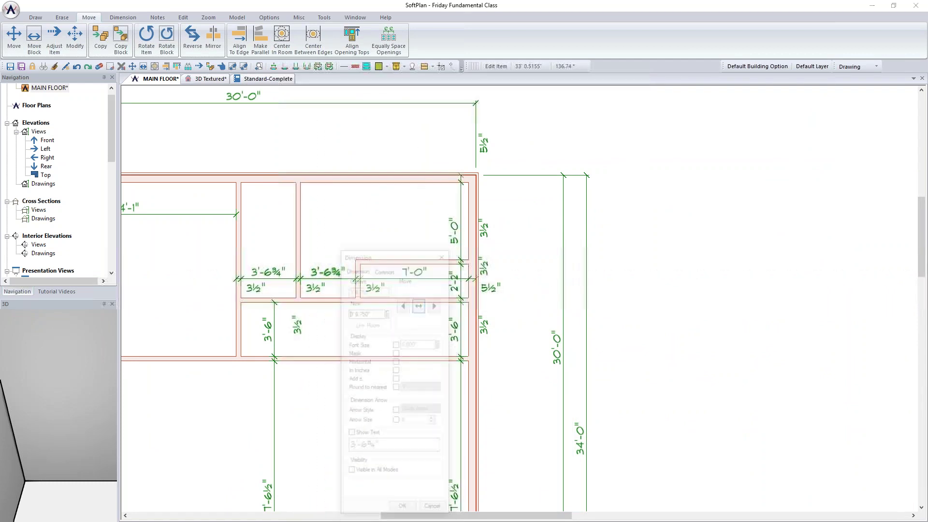
{"action": "key", "text": "Return"}
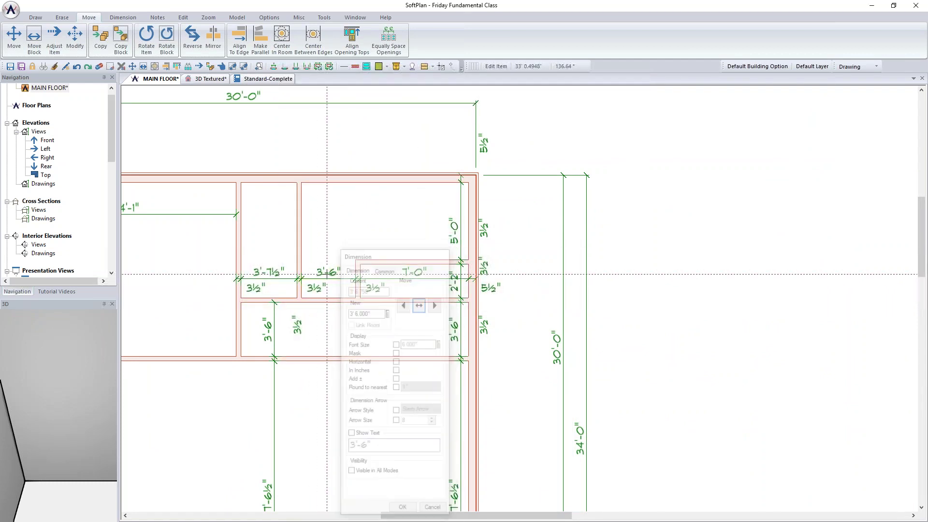
Step: Save the main floor drawing
{"action": "scroll", "coordinate": [278, 252], "scroll_direction": "down", "scroll_amount": 2}
{"action": "key", "text": "ctrl+s"}
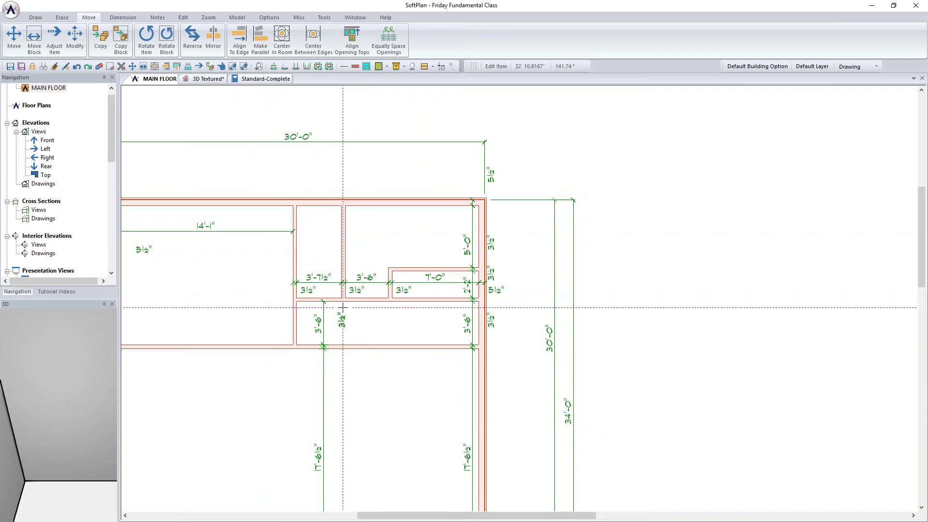
{"action": "scroll", "coordinate": [343, 308], "scroll_direction": "down", "scroll_amount": 3}
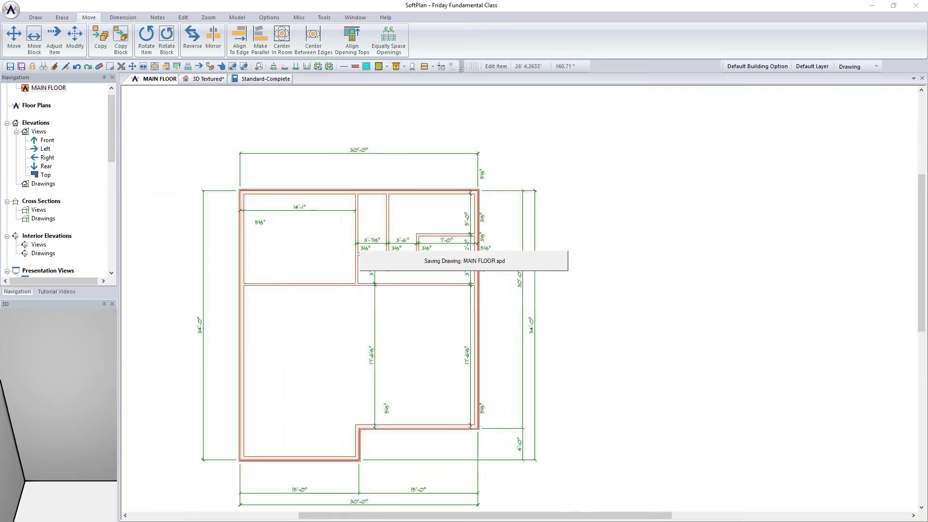
Step: Bring up the 3D model of the revised floor, view the interior partitions from above, and change the display mode to Shaded
{"action": "left_click", "coordinate": [201, 78]}
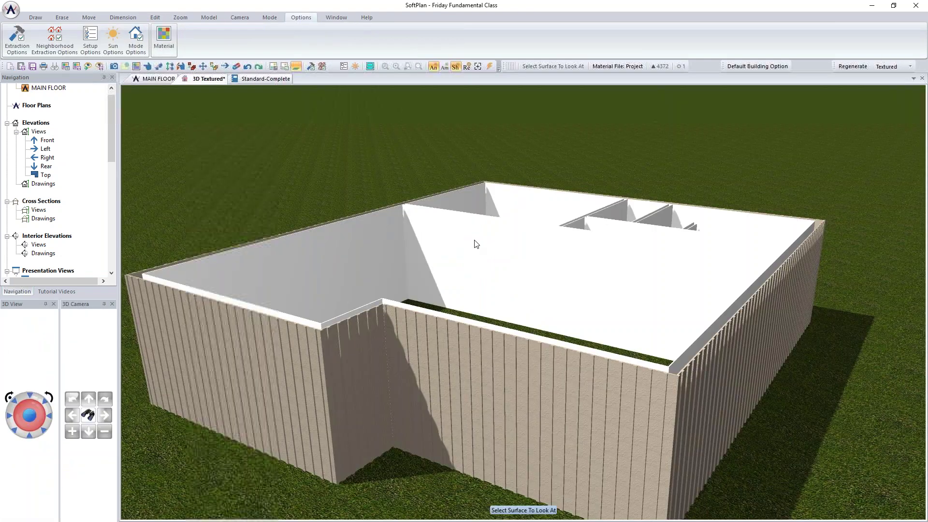
{"action": "left_click", "coordinate": [478, 245]}
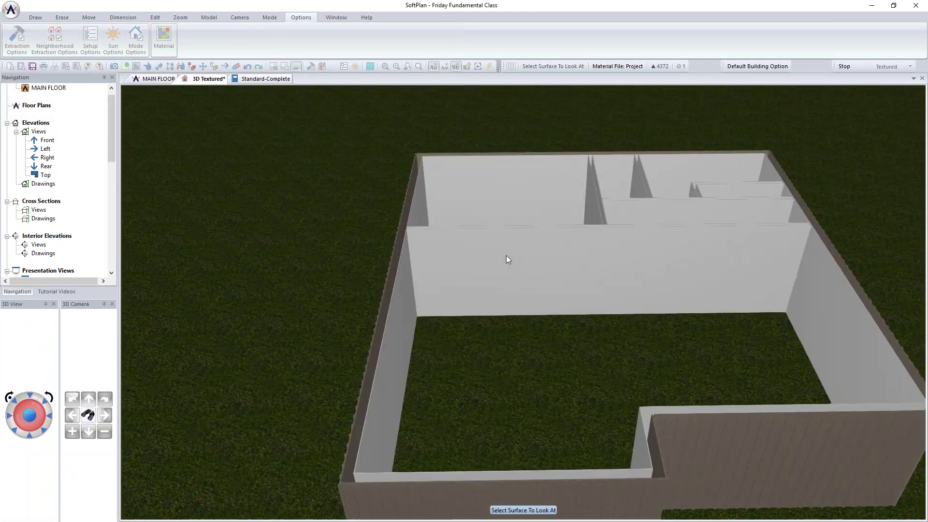
{"action": "left_click", "coordinate": [541, 185]}
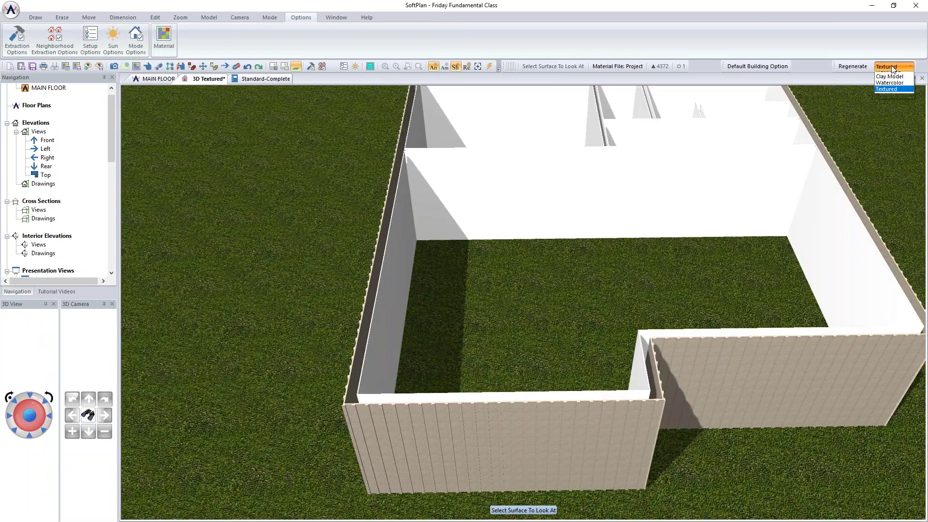
{"action": "left_click", "coordinate": [897, 90]}
{"action": "left_click", "coordinate": [775, 292]}
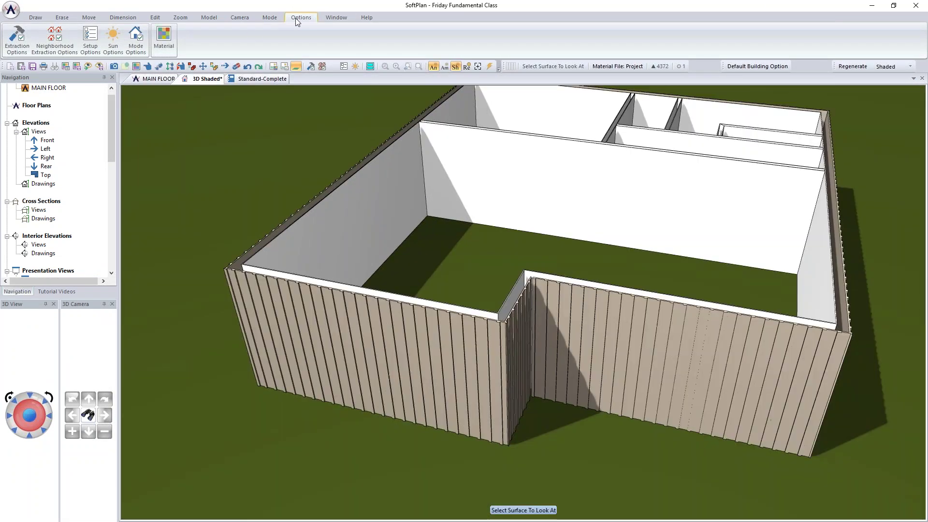
Step: Turn off Auto Horizon in the 3D view's setup options
{"action": "left_click", "coordinate": [91, 41]}
{"action": "left_click", "coordinate": [26, 118]}
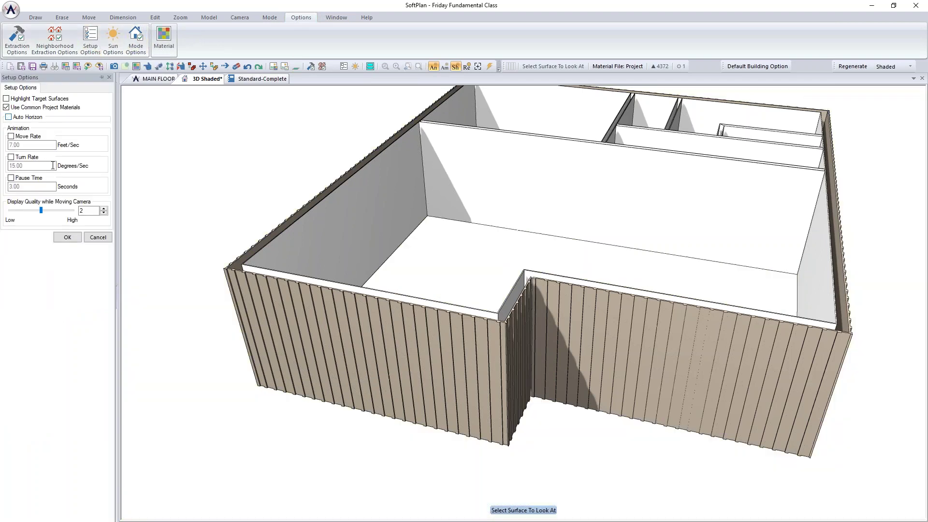
{"action": "left_click", "coordinate": [67, 238]}
{"action": "left_click", "coordinate": [704, 312]}
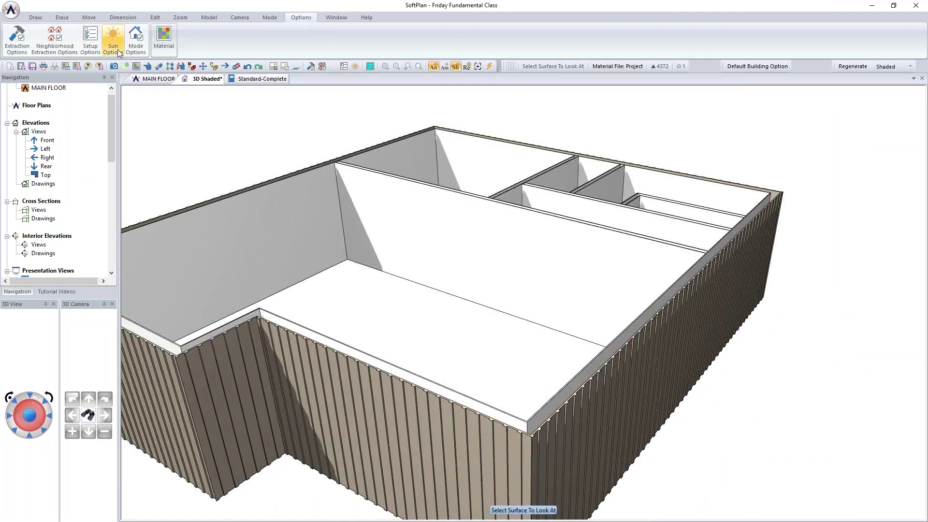
Step: Return to the main floor plan and examine the front, left, right and rear elevation views of the model
{"action": "left_click", "coordinate": [159, 78]}
{"action": "scroll", "coordinate": [427, 230], "scroll_direction": "down", "scroll_amount": 1}
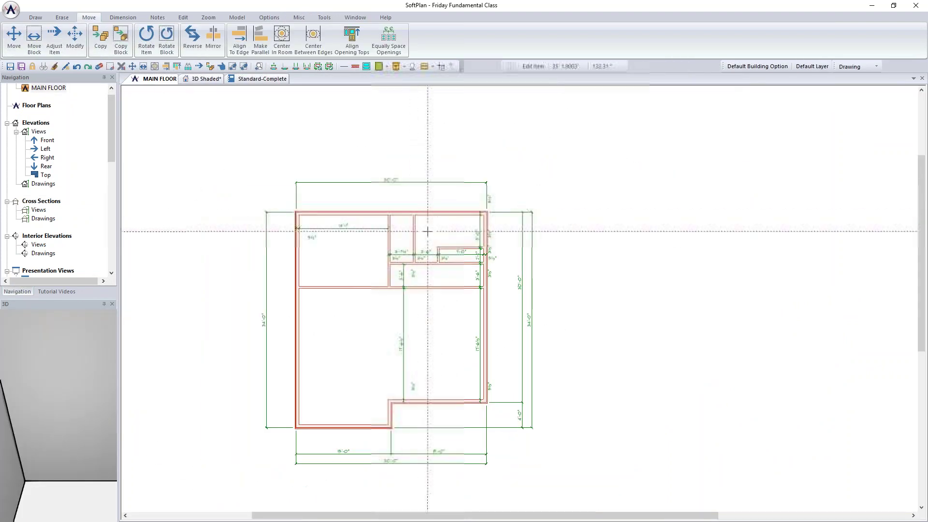
{"action": "middle_click_drag", "start_coordinate": [428, 231], "coordinate": [426, 186]}
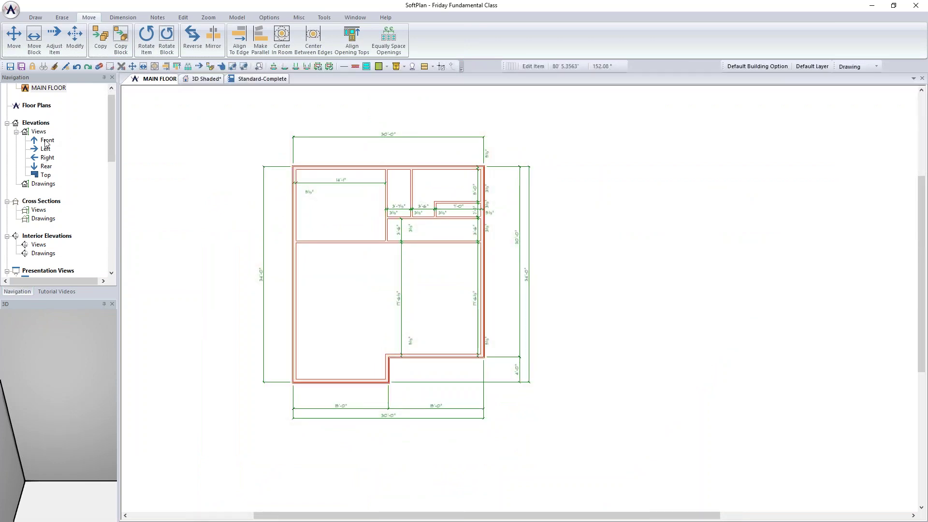
{"action": "scroll", "coordinate": [60, 93], "scroll_direction": "up", "scroll_amount": 1}
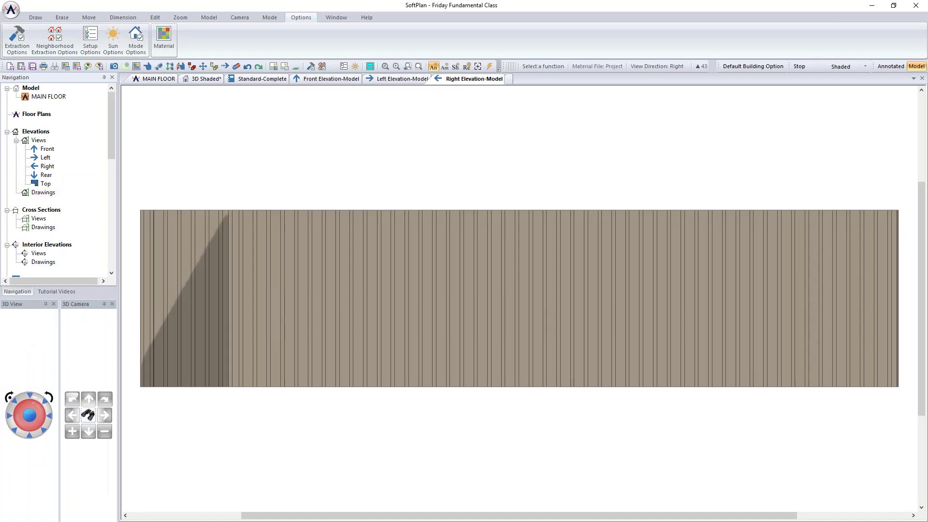
{"action": "left_click", "coordinate": [47, 175]}
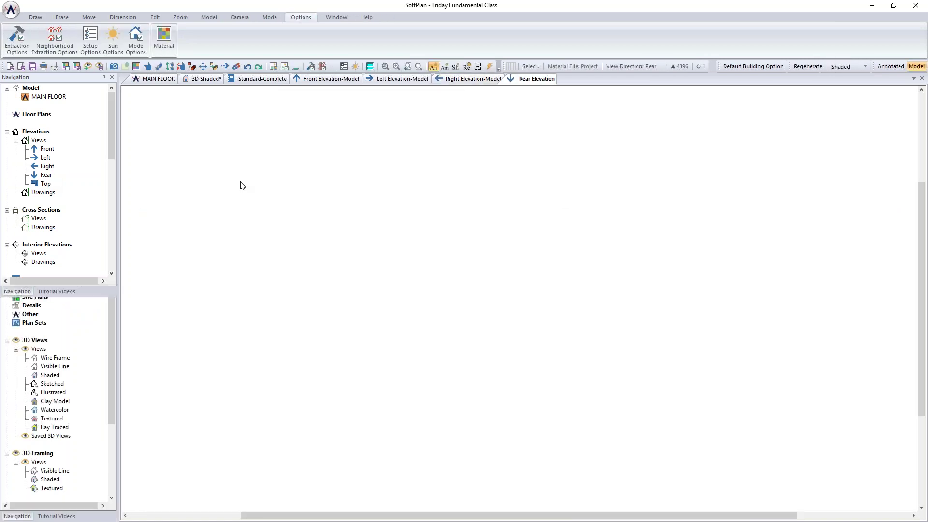
Step: Compare the main floor plan with the front elevation
{"action": "left_click", "coordinate": [156, 82]}
{"action": "scroll", "coordinate": [415, 312], "scroll_direction": "down", "scroll_amount": 2}
{"action": "scroll", "coordinate": [414, 314], "scroll_direction": "up", "scroll_amount": 1}
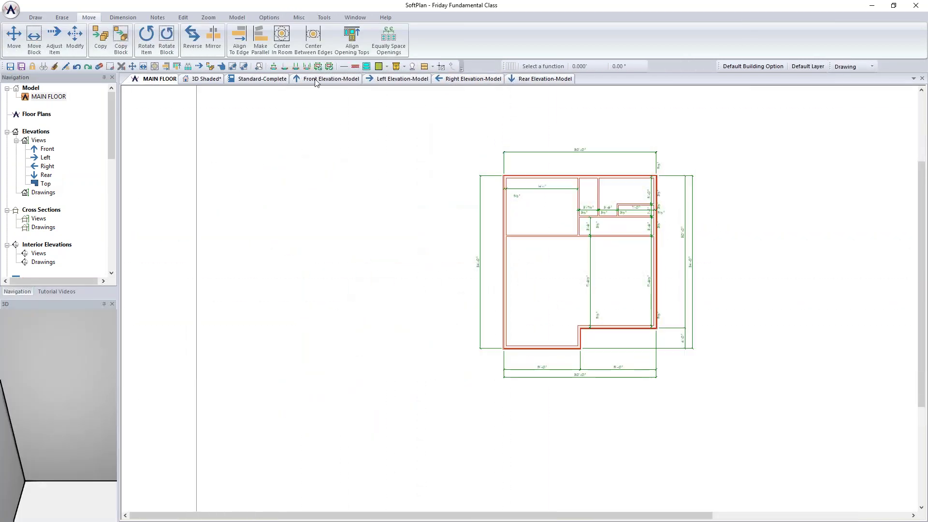
{"action": "left_click", "coordinate": [315, 79]}
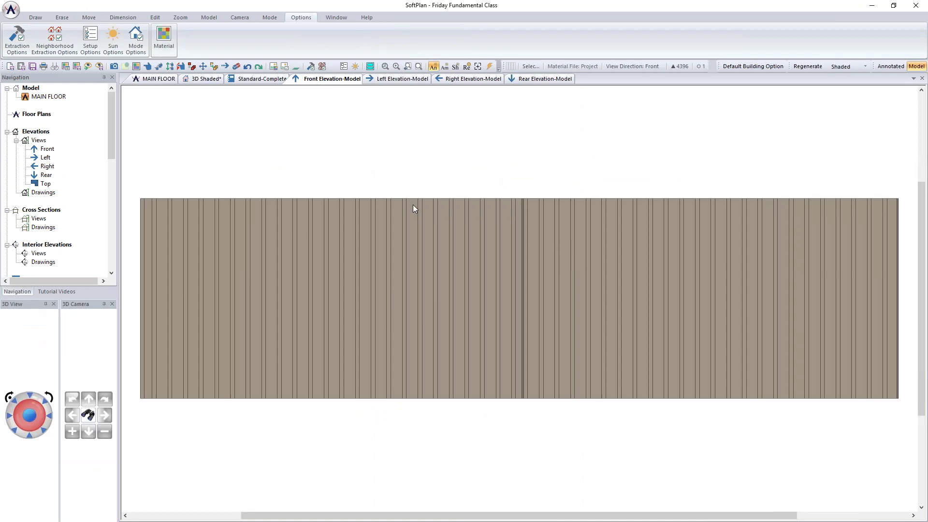
Step: Return to the main floor plan and choose the 30X60 Double Hung 1 window as the opening to draw
{"action": "left_click", "coordinate": [160, 79]}
{"action": "scroll", "coordinate": [593, 275], "scroll_direction": "up", "scroll_amount": 2}
{"action": "middle_click_drag", "start_coordinate": [568, 266], "coordinate": [465, 312]}
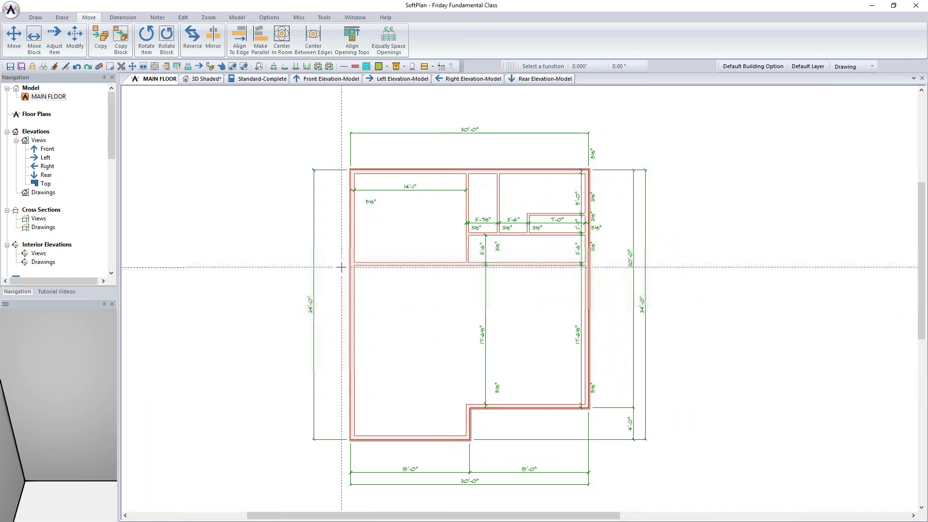
{"action": "left_click", "coordinate": [37, 19]}
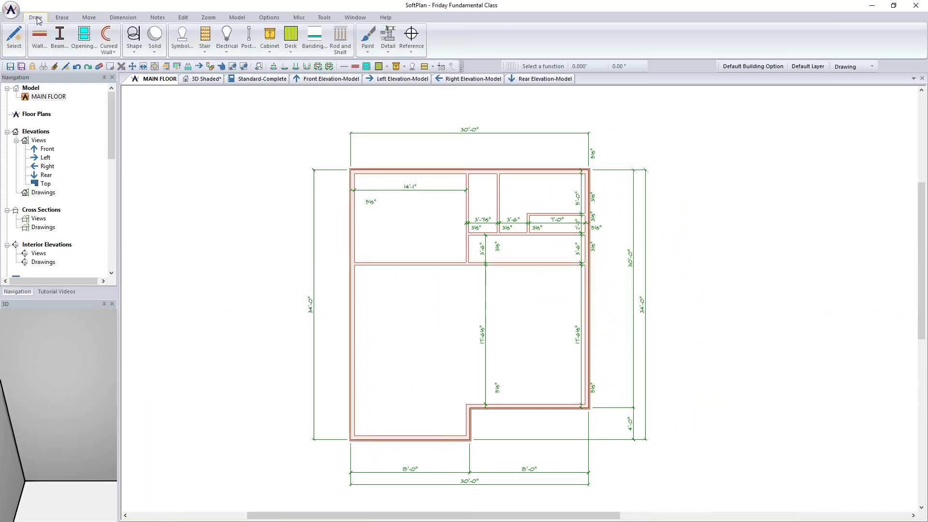
{"action": "left_click", "coordinate": [85, 38]}
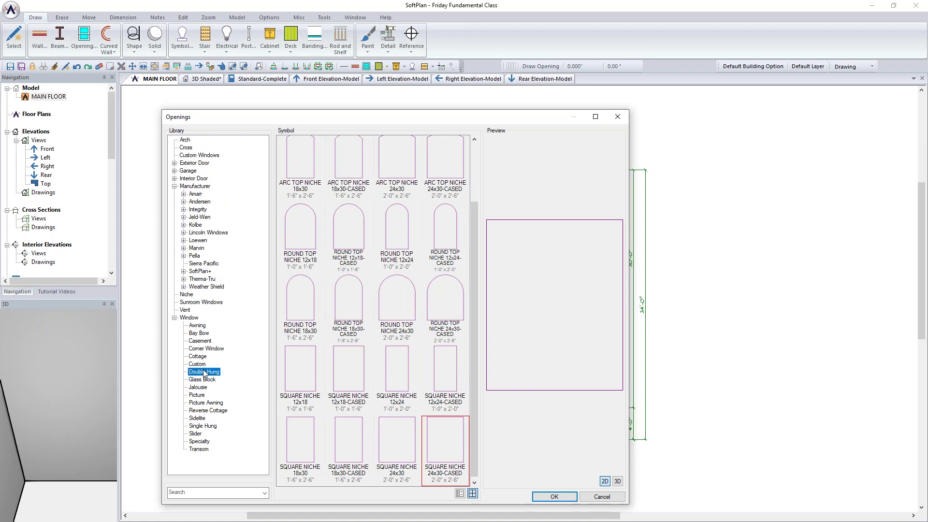
{"action": "left_click_drag", "start_coordinate": [474, 202], "coordinate": [474, 269]}
{"action": "scroll", "coordinate": [473, 269], "scroll_direction": "down", "scroll_amount": 5}
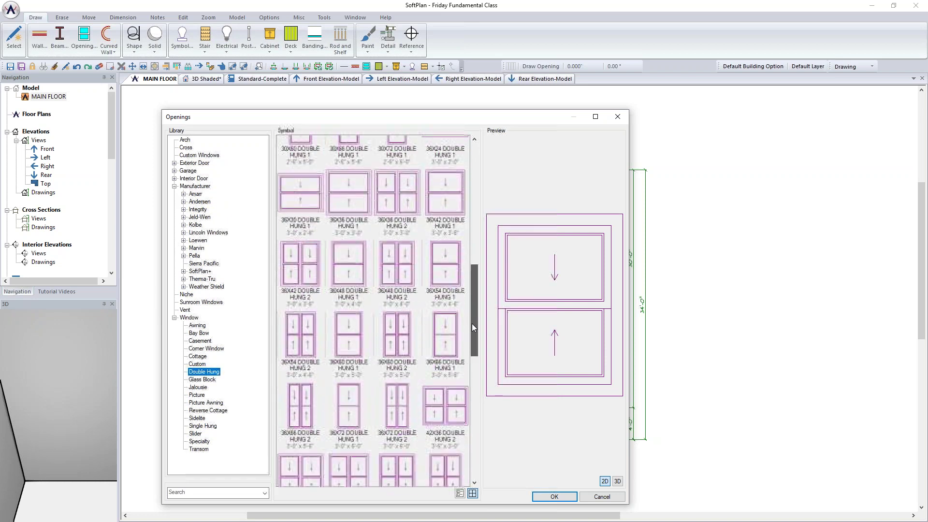
{"action": "left_click_drag", "start_coordinate": [473, 325], "coordinate": [472, 306]}
{"action": "left_click", "coordinate": [308, 183]}
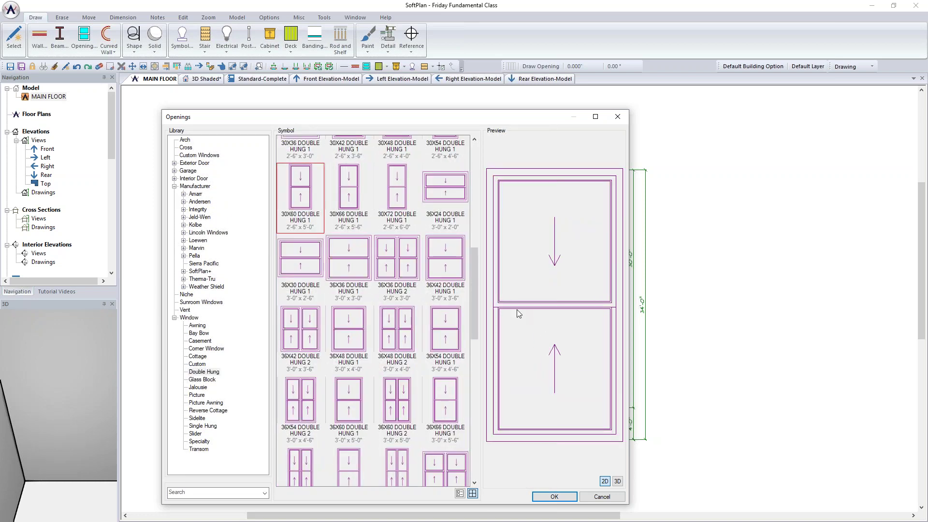
{"action": "left_click", "coordinate": [555, 497]}
Step: Try placing the double-hung window at the middle of the projecting front wall, and undo the placement
{"action": "scroll", "coordinate": [424, 456], "scroll_direction": "up", "scroll_amount": 2}
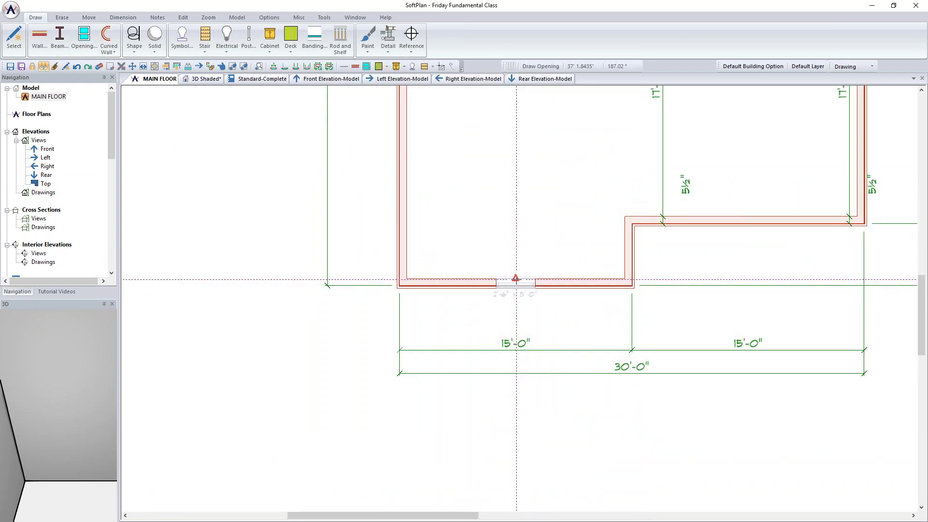
{"action": "left_click", "coordinate": [516, 281]}
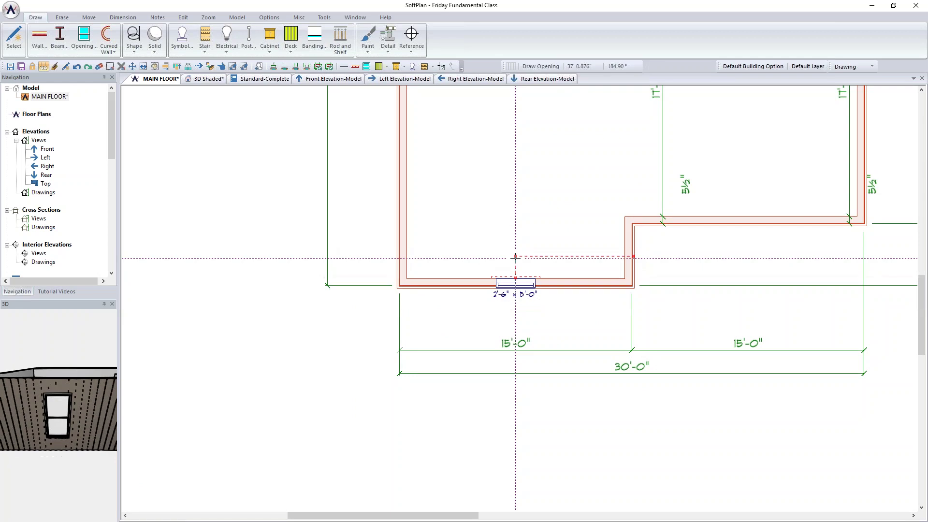
{"action": "key", "text": "ctrl+z"}
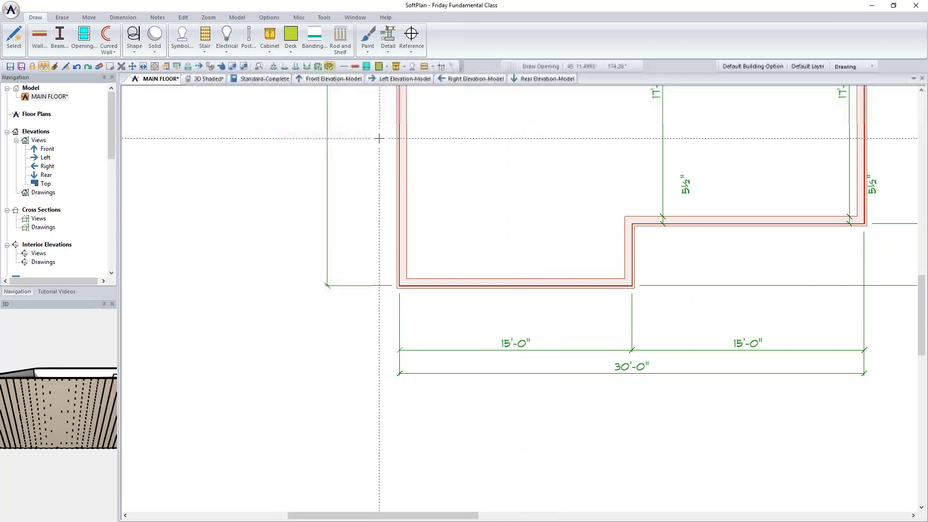
Step: With automatic dimensioning on, place three adjoining 2'-6" x 5'-0" windows centred in the projecting front wall
{"action": "left_click", "coordinate": [515, 282]}
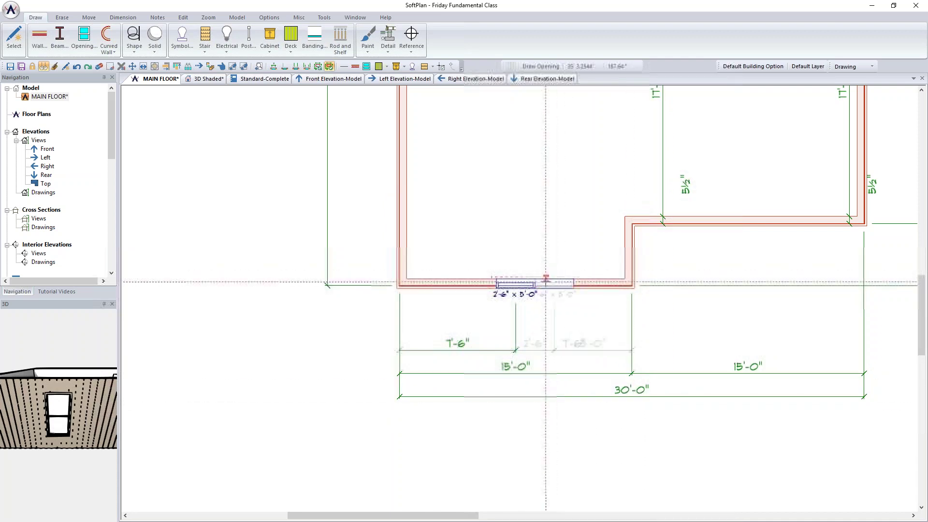
{"action": "left_click", "coordinate": [546, 281]}
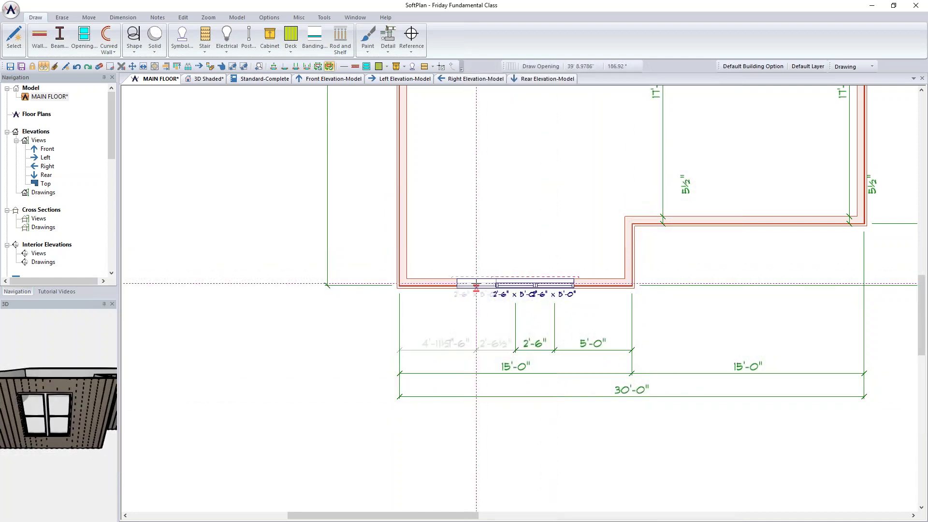
{"action": "left_click", "coordinate": [476, 281]}
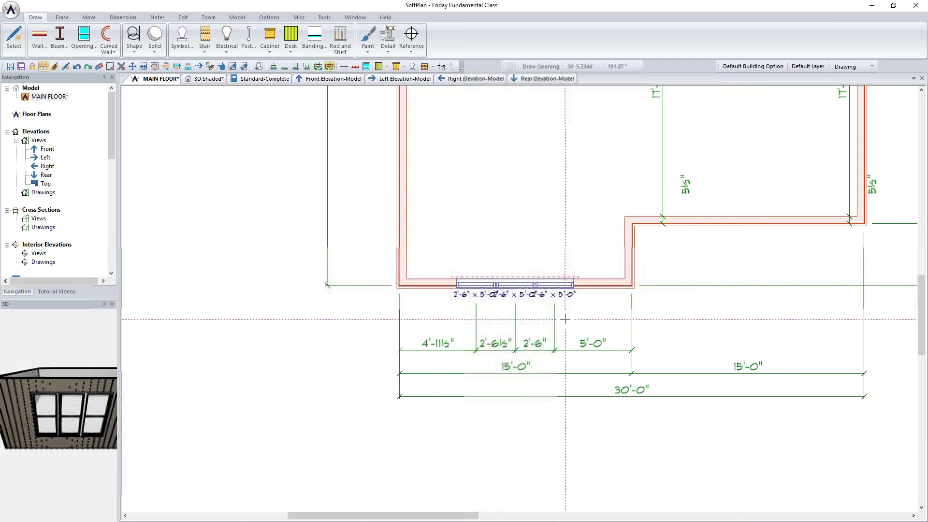
Step: In the front elevation, add another 2'-6" x 5'-0" double-hung window about 4'-1½" from the right corner of the house
{"action": "scroll", "coordinate": [502, 409], "scroll_direction": "down", "scroll_amount": 2}
{"action": "scroll", "coordinate": [512, 397], "scroll_direction": "down", "scroll_amount": 2}
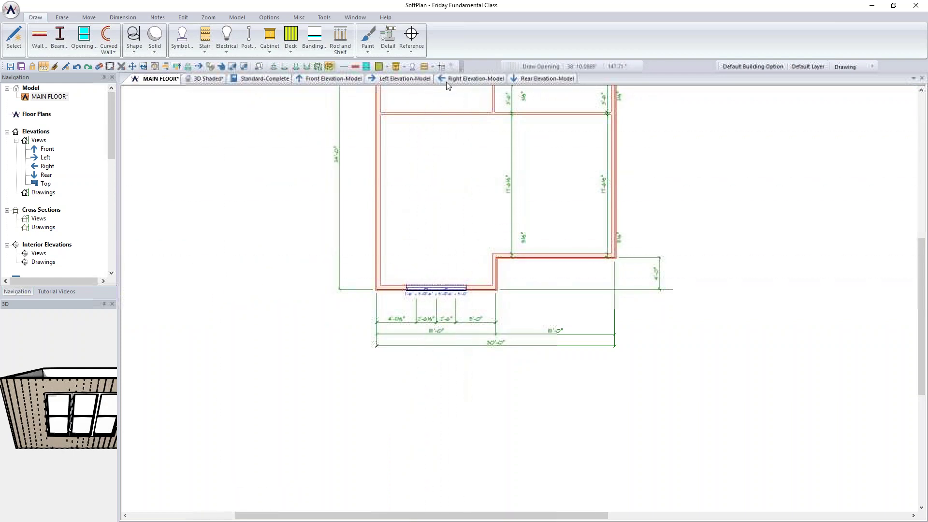
{"action": "left_click", "coordinate": [333, 79]}
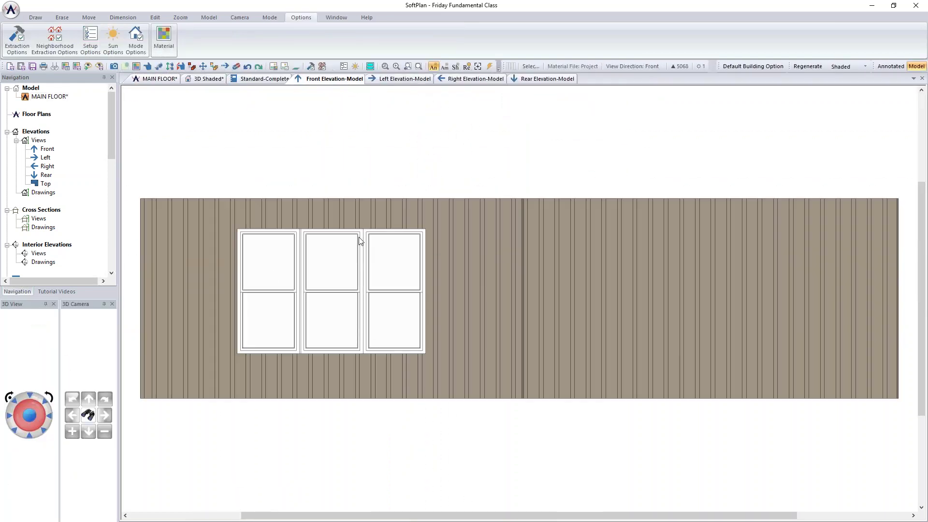
{"action": "left_click", "coordinate": [34, 18]}
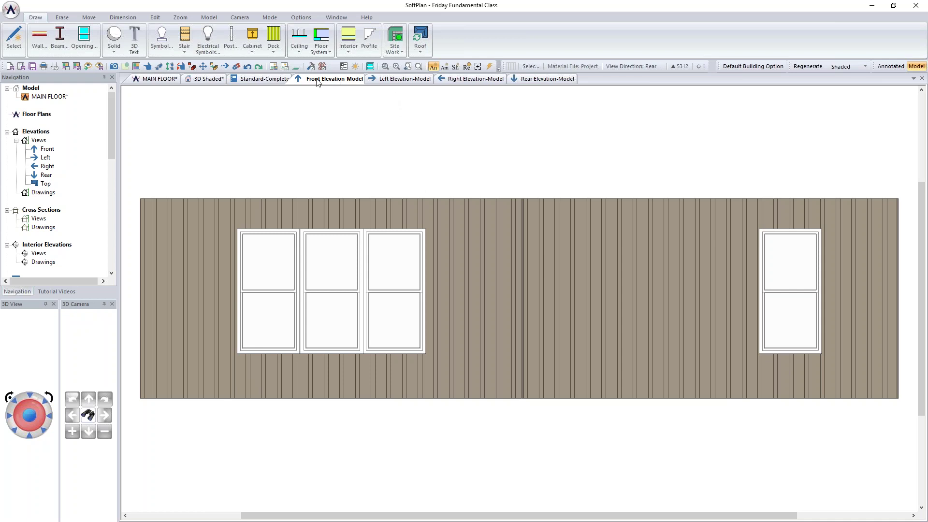
Step: In the shaded 3D view, place a 2'-6" x 5'-0" window in the left exterior wall, about 13'-5" from the front corner
{"action": "left_click", "coordinate": [214, 79]}
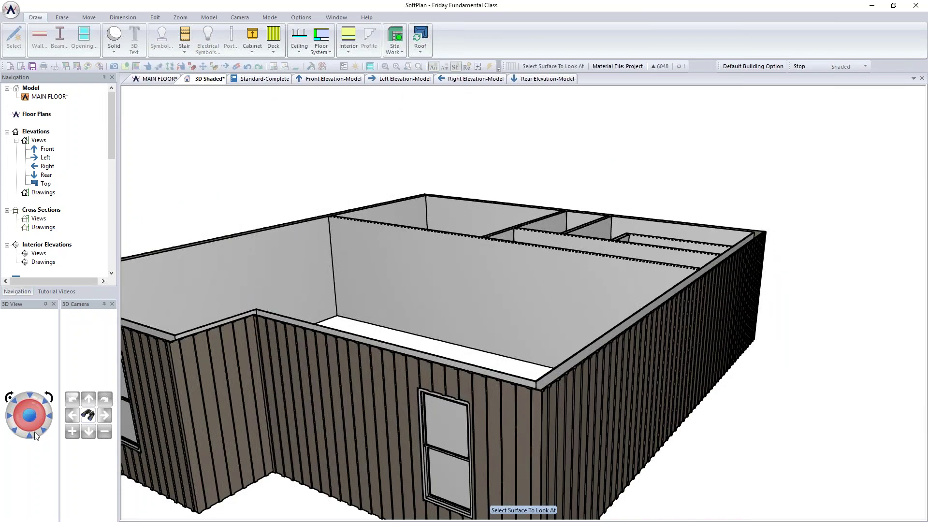
{"action": "left_click", "coordinate": [15, 434]}
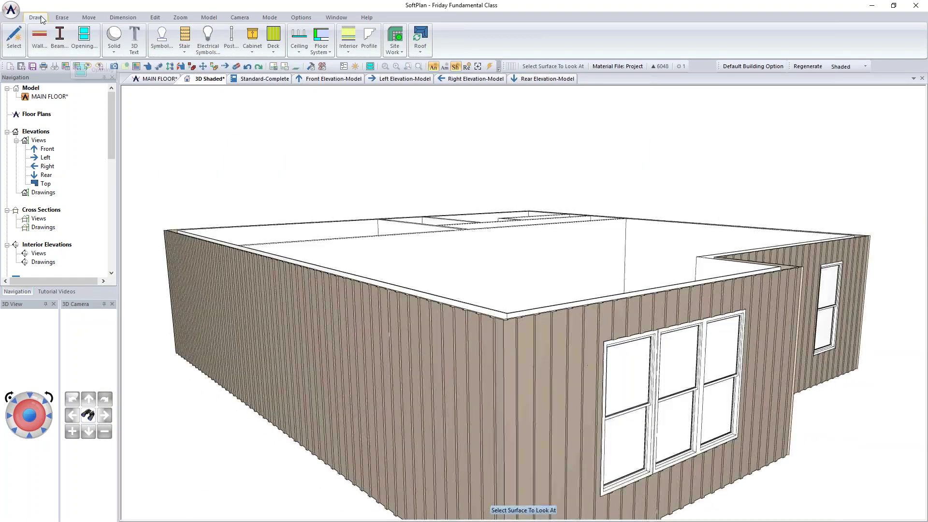
{"action": "key", "text": "o"}
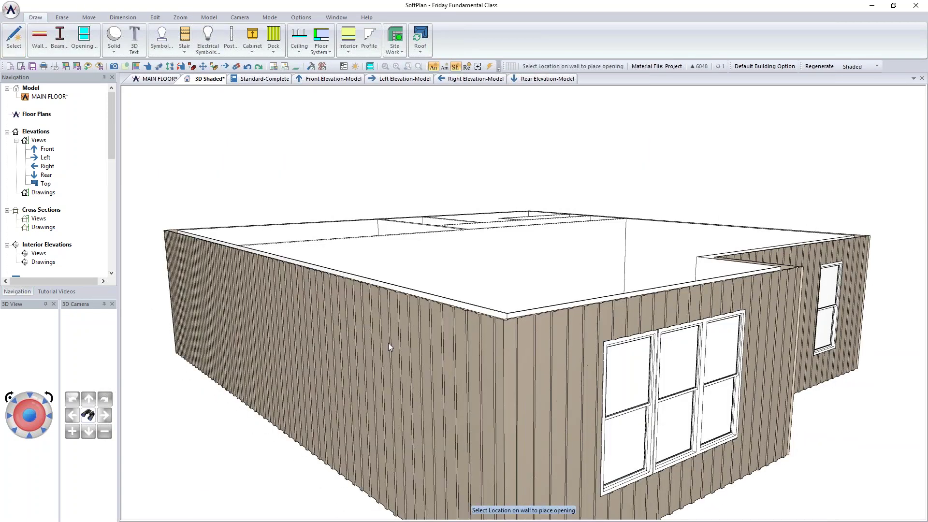
{"action": "left_click", "coordinate": [312, 314]}
{"action": "scroll", "coordinate": [362, 321], "scroll_direction": "up", "scroll_amount": 5}
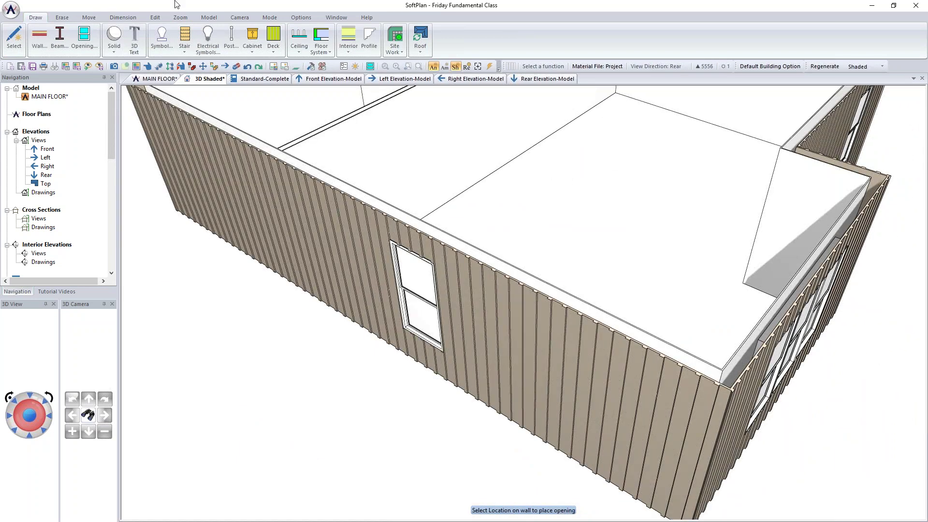
Step: On the floor plan, add 2'-6" x 5'-0" windows beside the rear left corner, about 2'-6½" along the left wall and 2'-7½" along the rear wall
{"action": "left_click", "coordinate": [159, 78]}
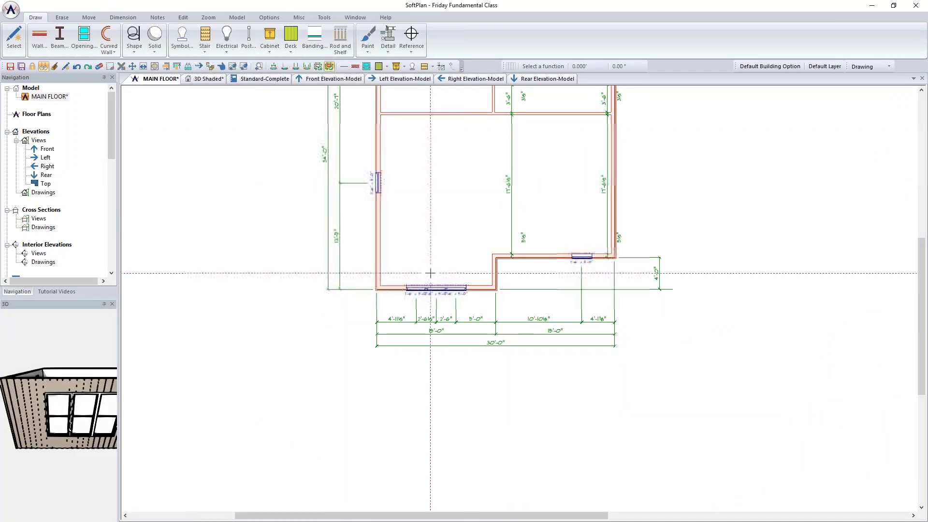
{"action": "scroll", "coordinate": [435, 243], "scroll_direction": "up", "scroll_amount": 1}
{"action": "middle_click_drag", "start_coordinate": [435, 242], "coordinate": [381, 325]}
{"action": "key", "text": "o"}
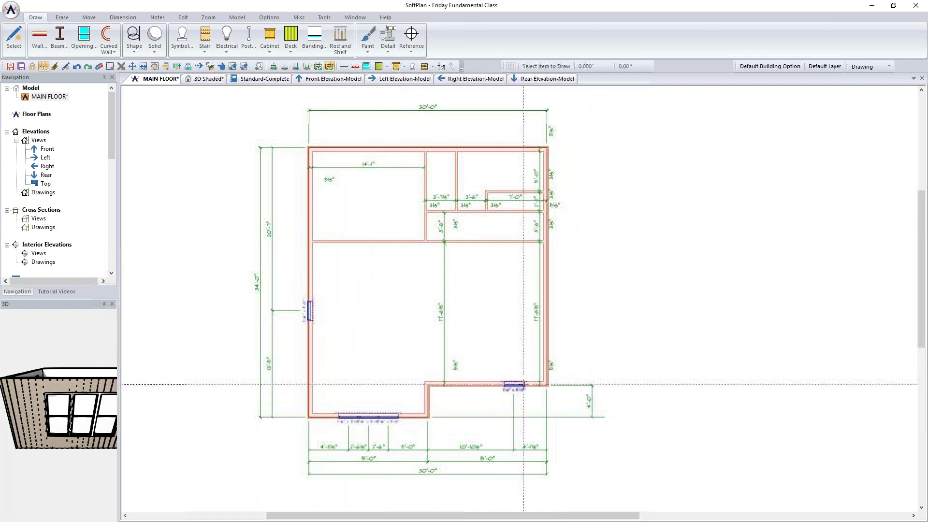
{"action": "left_click", "coordinate": [309, 167]}
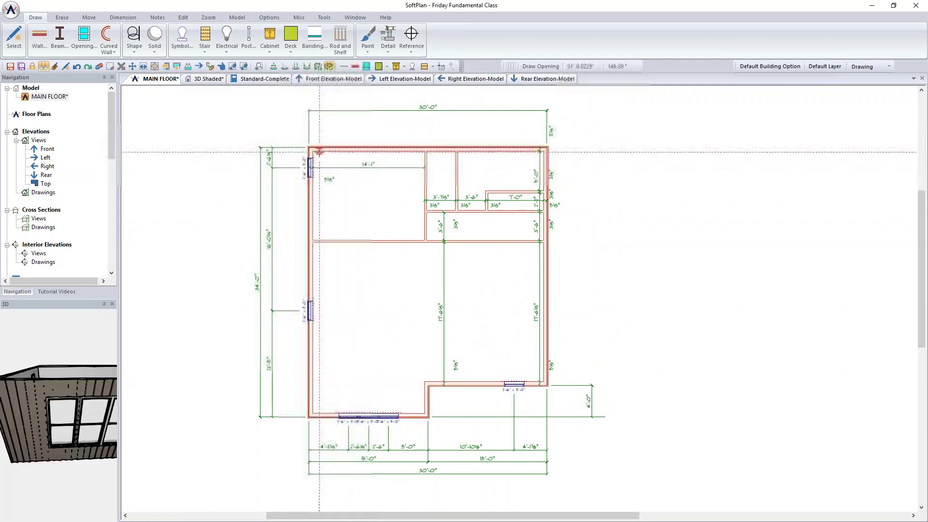
{"action": "left_click", "coordinate": [327, 147]}
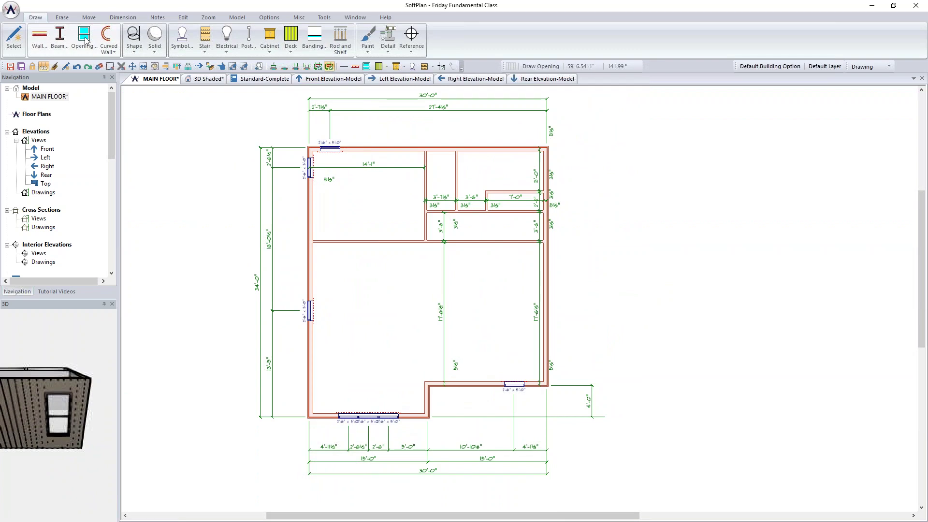
Step: Choose the 36X30 Double Hung 1 window and place it in the rear wall, about 6'-5" from the rear right corner
{"action": "left_click", "coordinate": [84, 37]}
{"action": "left_click", "coordinate": [355, 167]}
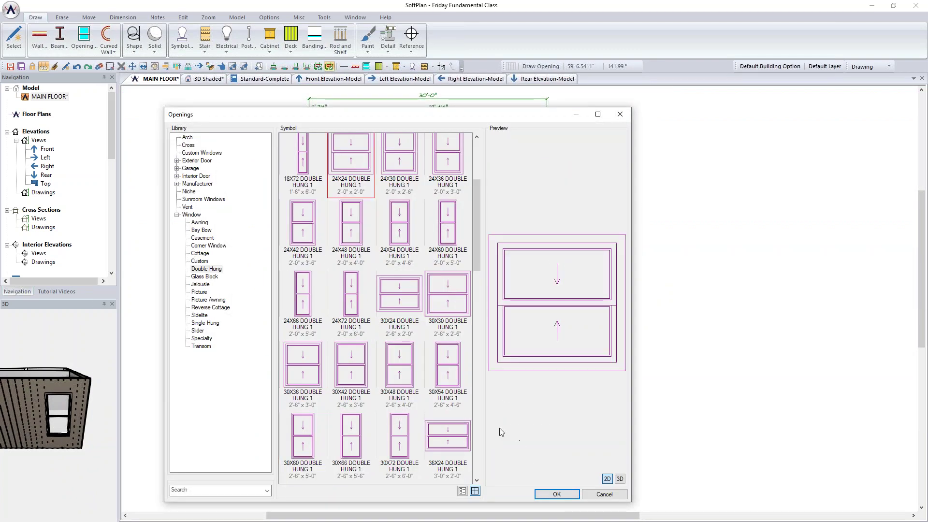
{"action": "left_click", "coordinate": [323, 368]}
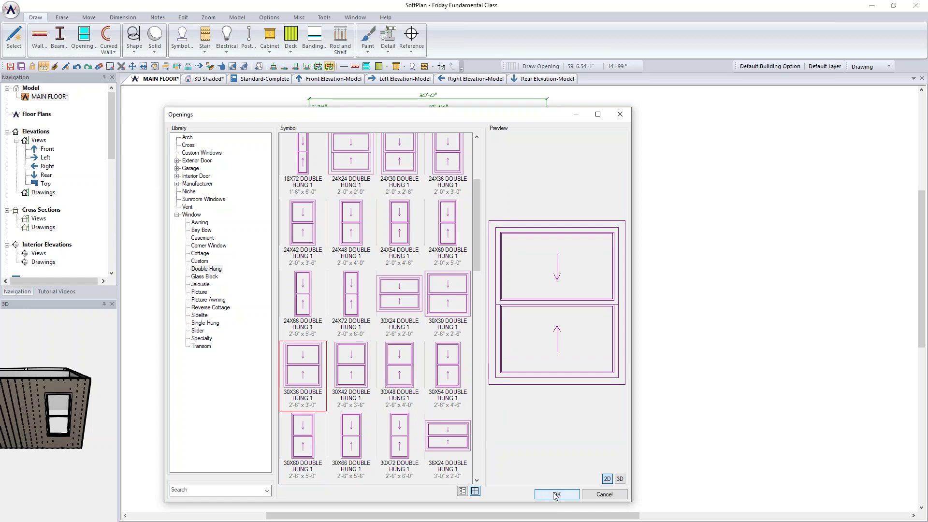
{"action": "scroll", "coordinate": [462, 449], "scroll_direction": "down", "scroll_amount": 4}
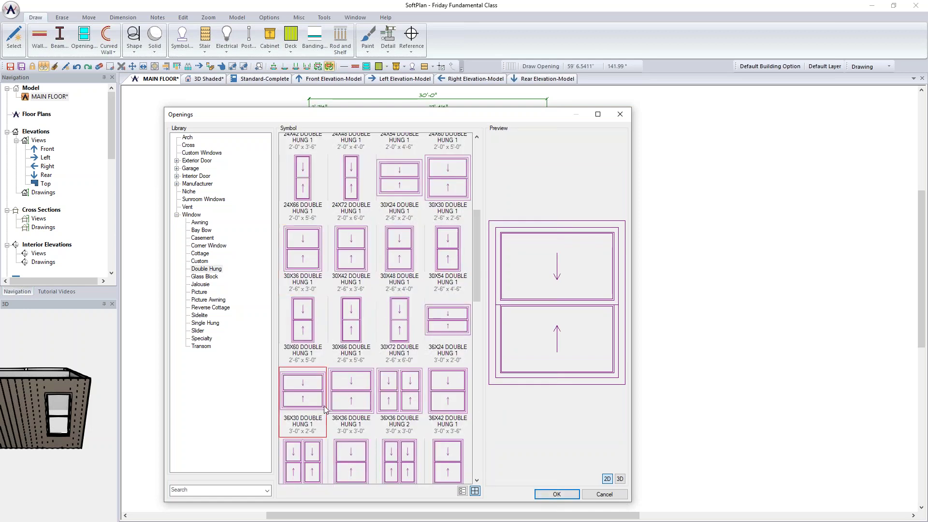
{"action": "left_click", "coordinate": [307, 403]}
{"action": "left_click", "coordinate": [562, 495]}
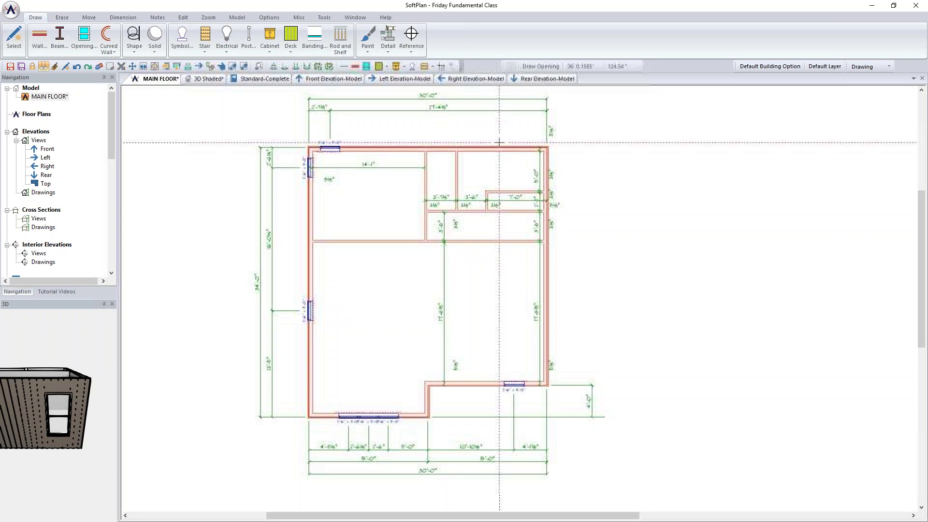
{"action": "left_click", "coordinate": [494, 146]}
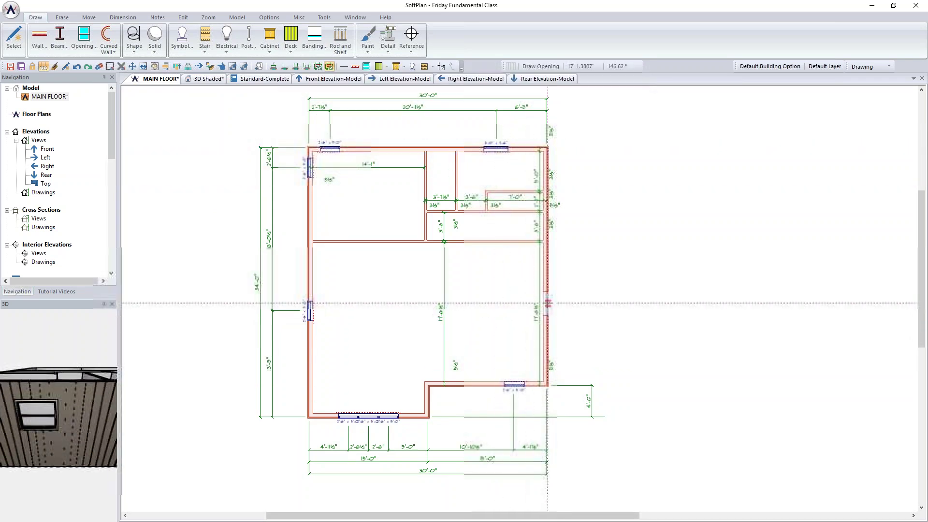
Step: Place another 36X30 Double Hung 1 window in the right exterior wall, about 10'-0½" from the front right corner
{"action": "left_click", "coordinate": [547, 306]}
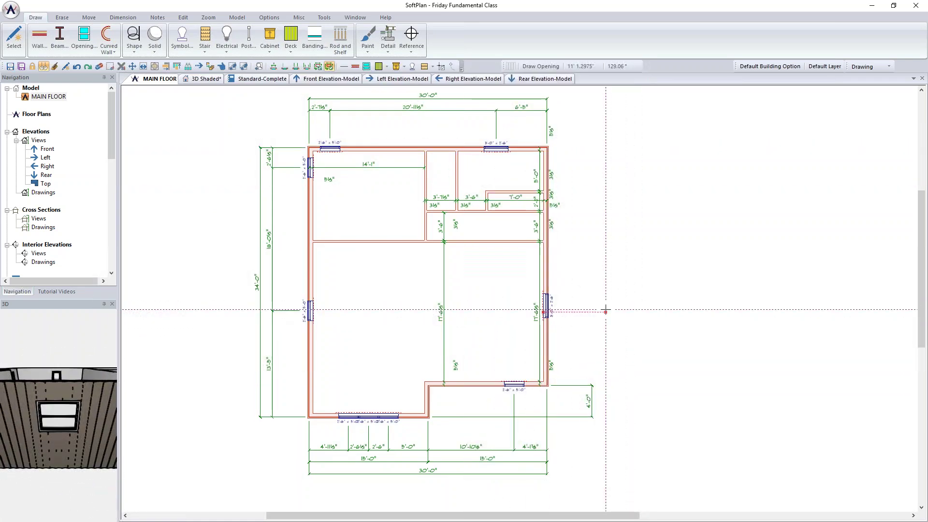
Step: Choose the 32x80 3 panel 1 door from the interior panel doors in the openings library
{"action": "left_click", "coordinate": [83, 37]}
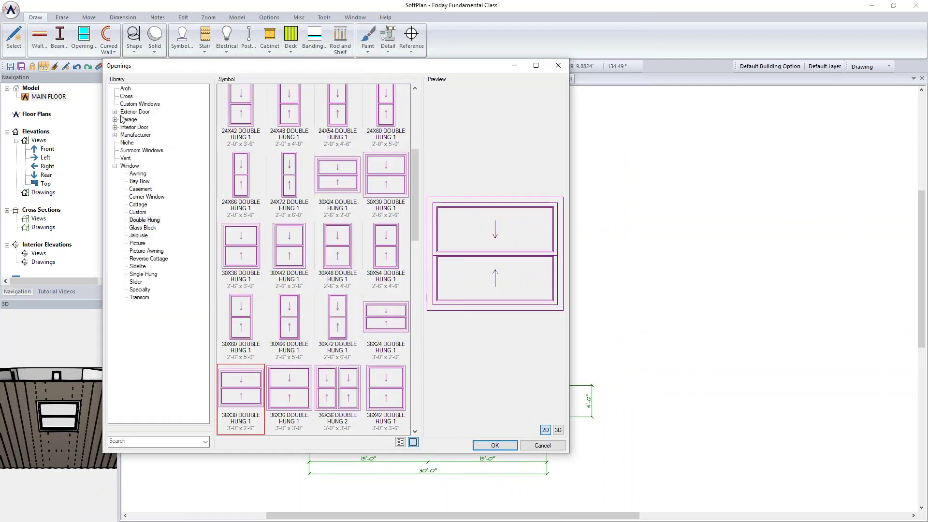
{"action": "left_click", "coordinate": [115, 127]}
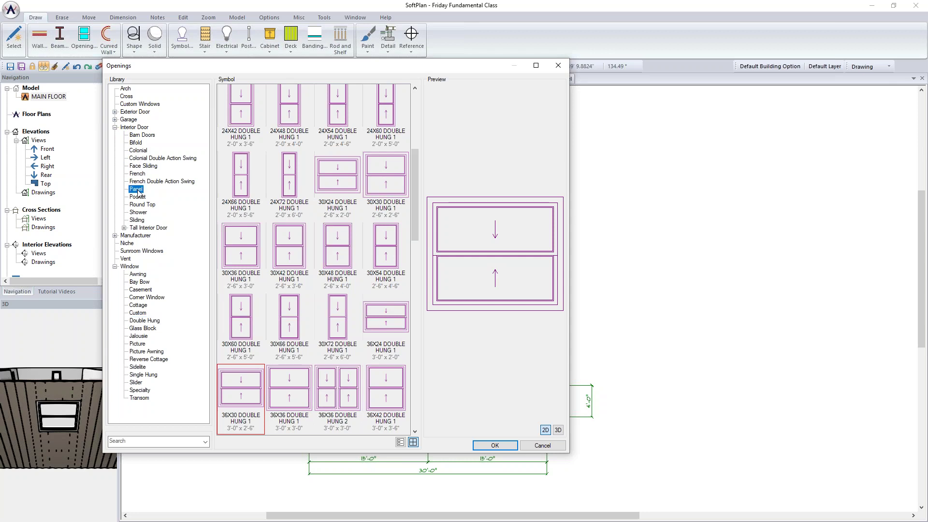
{"action": "left_click_drag", "start_coordinate": [337, 63], "coordinate": [689, 34]}
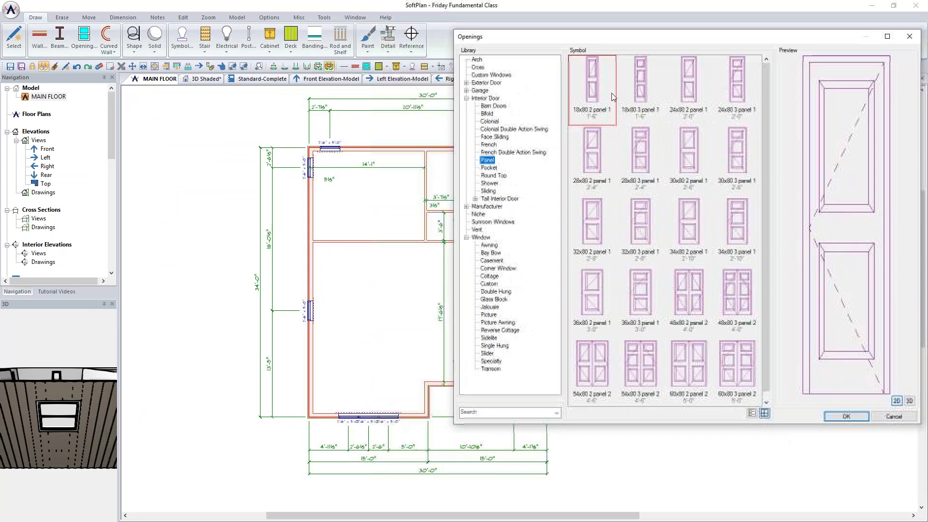
{"action": "left_click", "coordinate": [639, 227]}
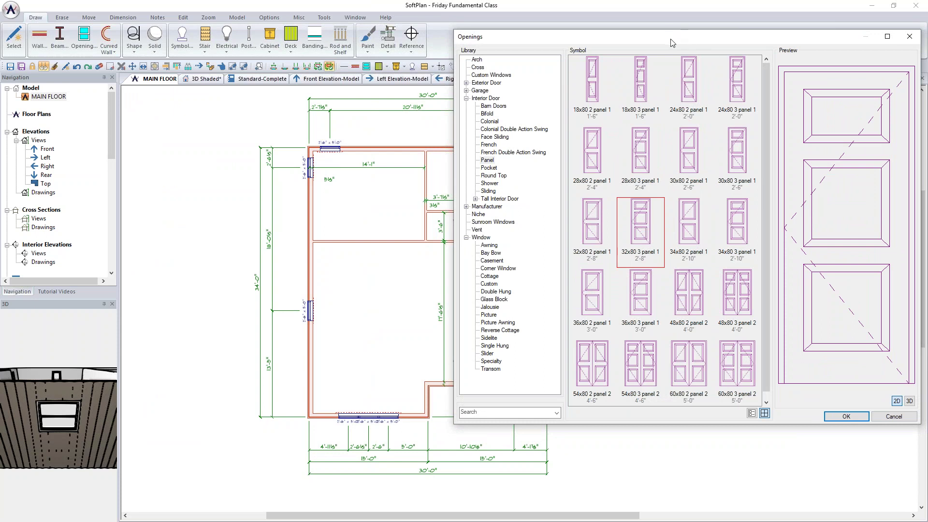
{"action": "left_click_drag", "start_coordinate": [671, 42], "coordinate": [698, 42]}
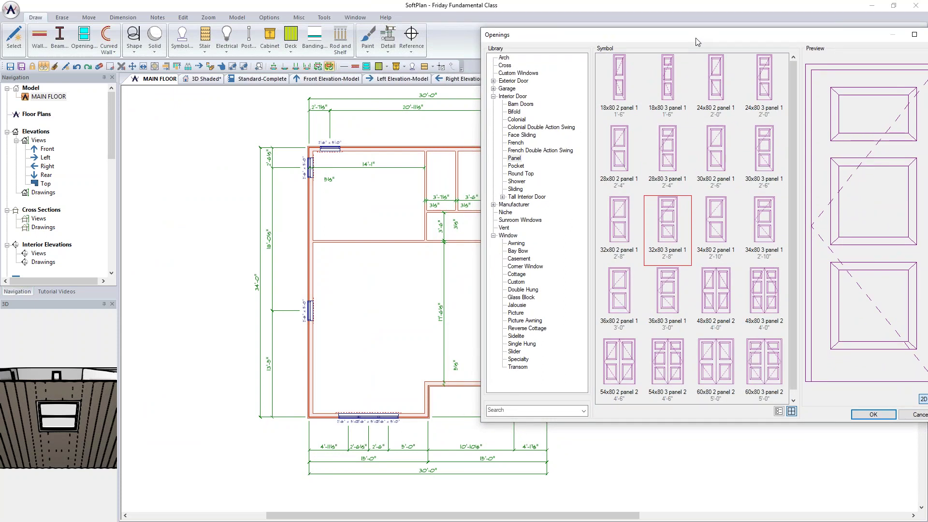
{"action": "left_click_drag", "start_coordinate": [698, 36], "coordinate": [583, 61]}
{"action": "key", "text": "Return"}
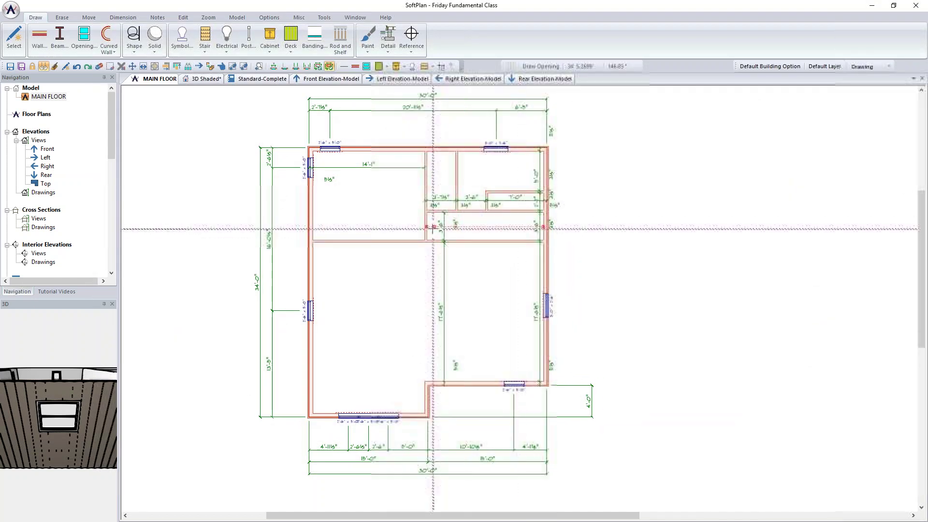
Step: On the floor plan, place the 32x80 panel door in the wall at the hallway's left end and in the bathroom's hallway wall
{"action": "left_click_drag", "start_coordinate": [927, 62], "coordinate": [661, 60]}
{"action": "middle_click_drag", "start_coordinate": [313, 190], "coordinate": [457, 253]}
{"action": "scroll", "coordinate": [377, 252], "scroll_direction": "down", "scroll_amount": 1}
{"action": "middle_click_drag", "start_coordinate": [355, 245], "coordinate": [131, 193]}
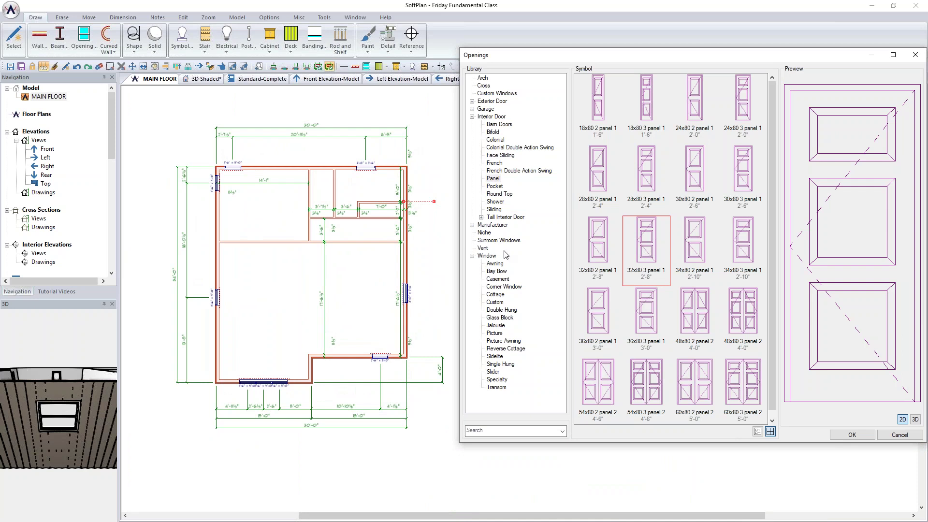
{"action": "scroll", "coordinate": [322, 234], "scroll_direction": "up", "scroll_amount": 1}
{"action": "middle_click_drag", "start_coordinate": [391, 251], "coordinate": [204, 208]}
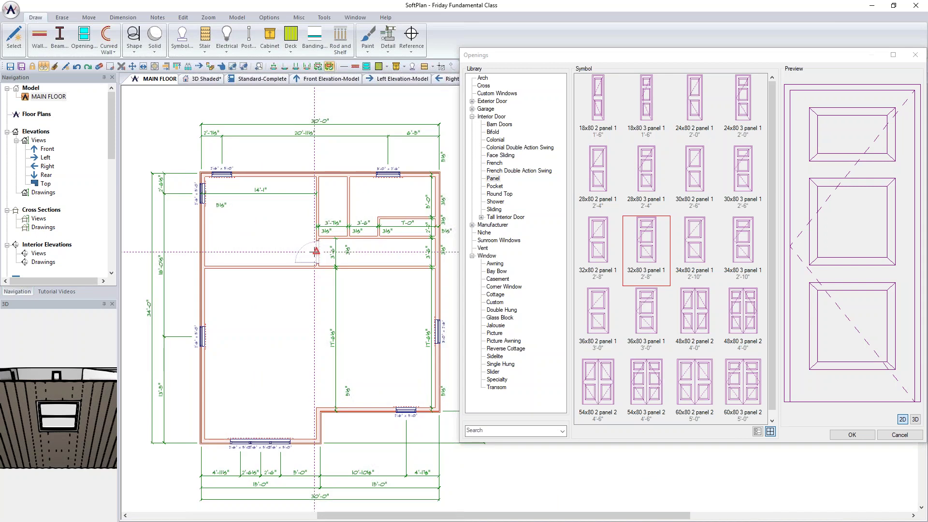
{"action": "left_click", "coordinate": [314, 252]}
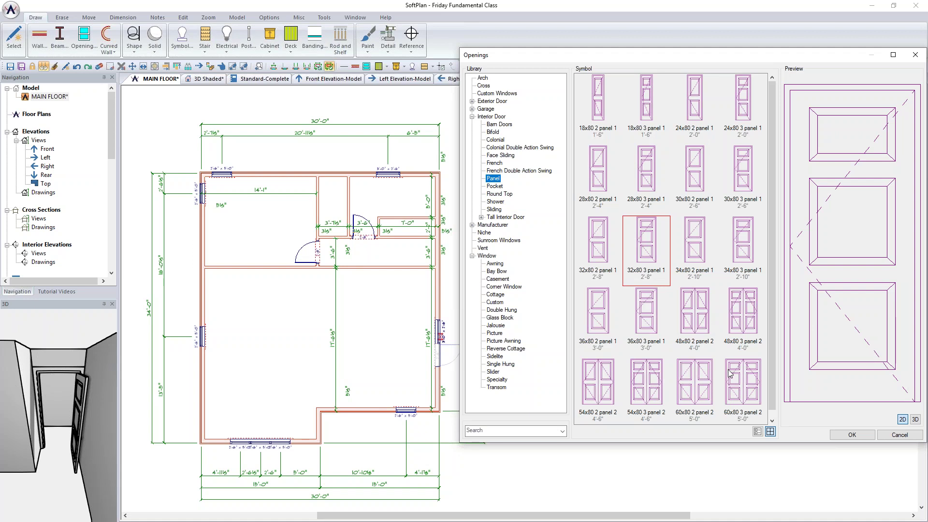
Step: Place 60x80 3 panel 2 double doors in the rear left bedroom's closet wall and in the closet wall along the hallway
{"action": "left_click", "coordinate": [738, 379]}
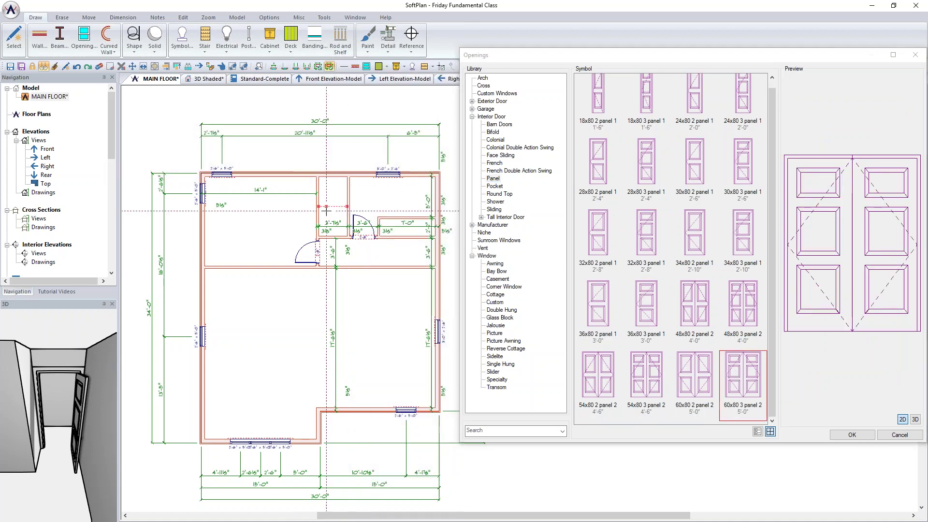
{"action": "left_click", "coordinate": [318, 206]}
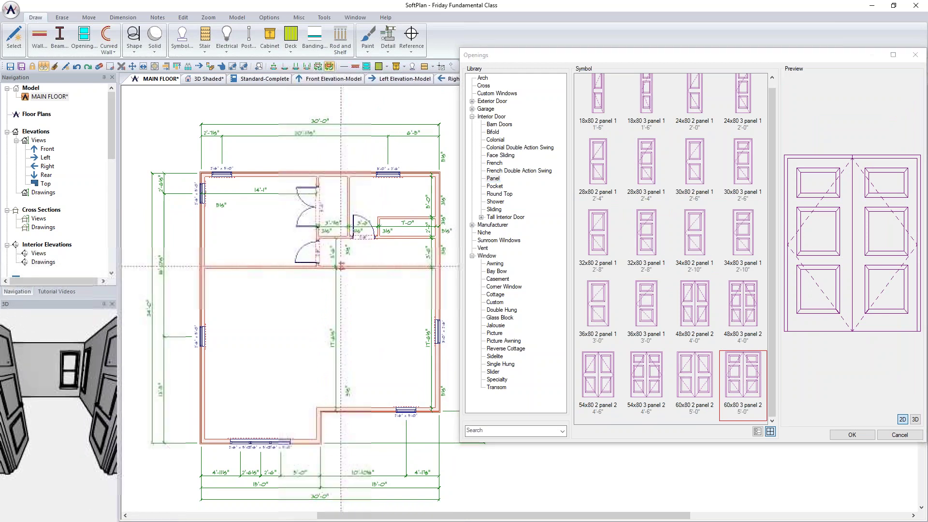
{"action": "left_click", "coordinate": [400, 238]}
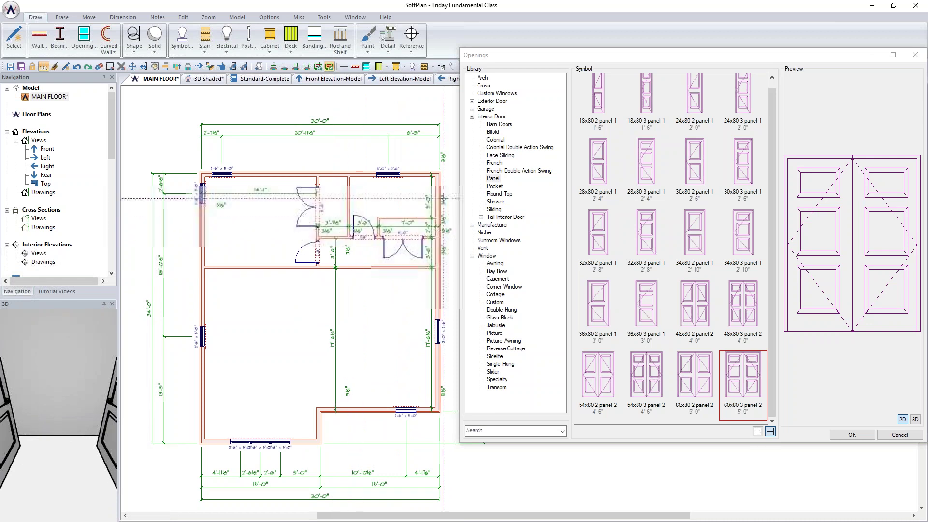
Step: Add a 3'-0" Blank Cased arch opening between the hallway and the front living area, and finish placing openings
{"action": "left_click", "coordinate": [484, 79]}
{"action": "left_click", "coordinate": [740, 111]}
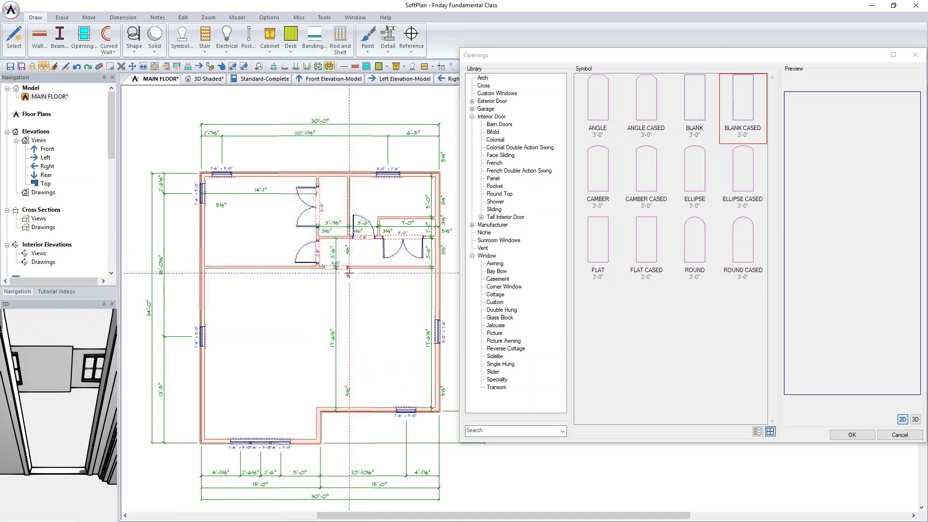
{"action": "left_click", "coordinate": [899, 435]}
Step: In the shaded 3D view, place a 60x80 LH CRAFT - 2SL exterior entry door in the recessed front wall beside the single window
{"action": "left_click", "coordinate": [209, 78]}
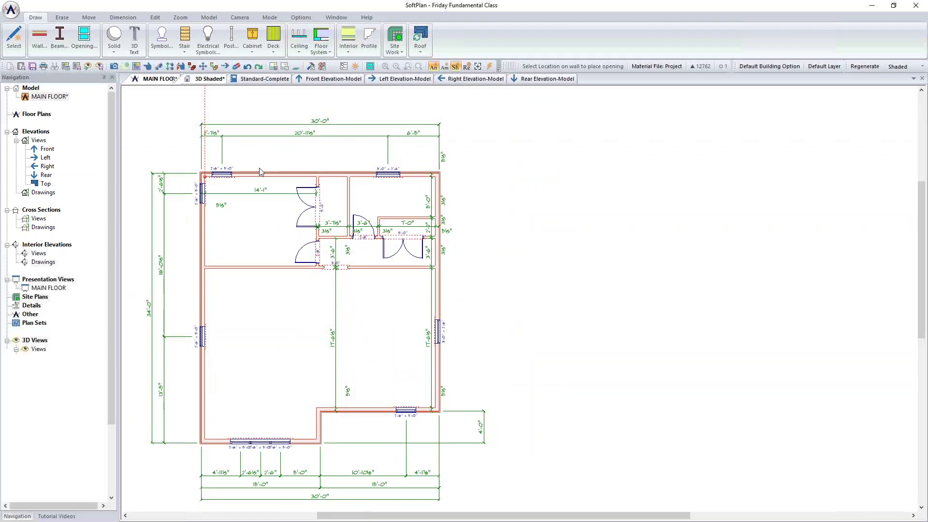
{"action": "middle_click_drag", "start_coordinate": [489, 411], "coordinate": [397, 378]}
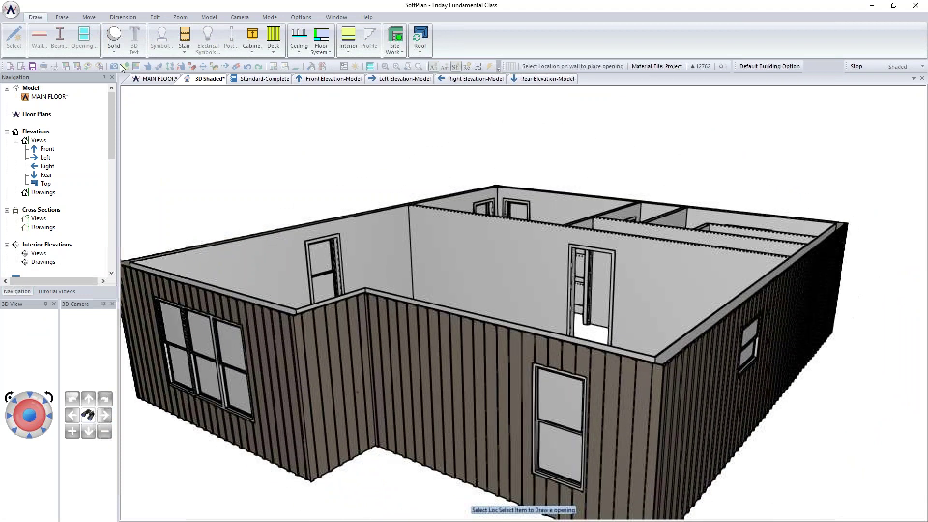
{"action": "left_click", "coordinate": [83, 39]}
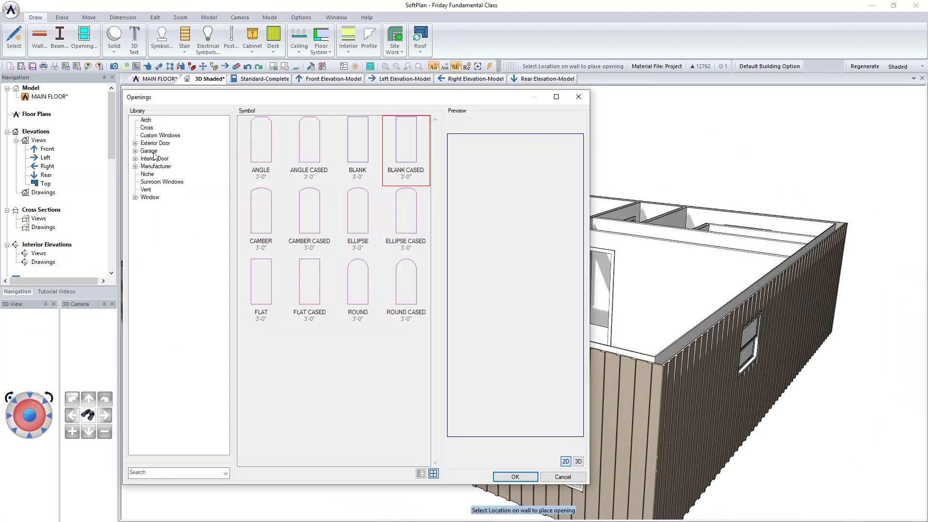
{"action": "left_click", "coordinate": [135, 143]}
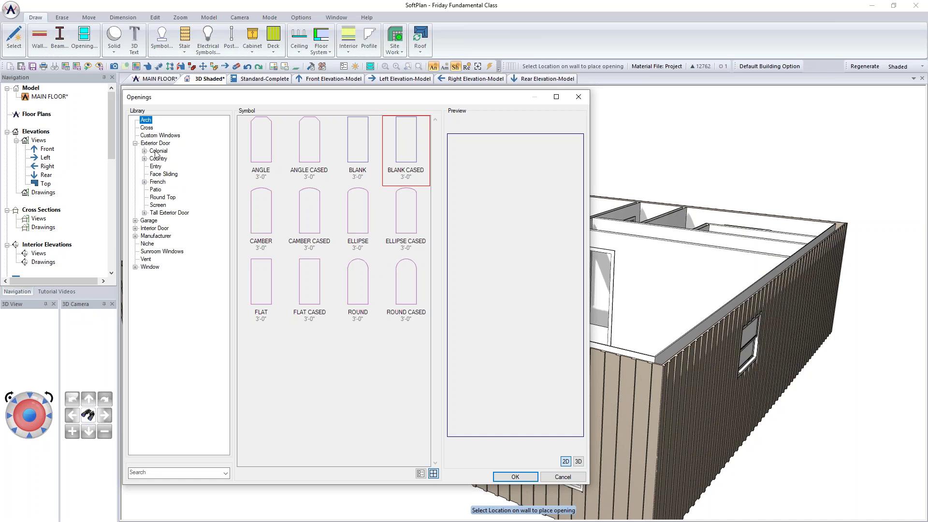
{"action": "left_click", "coordinate": [155, 166]}
{"action": "left_click", "coordinate": [247, 178]}
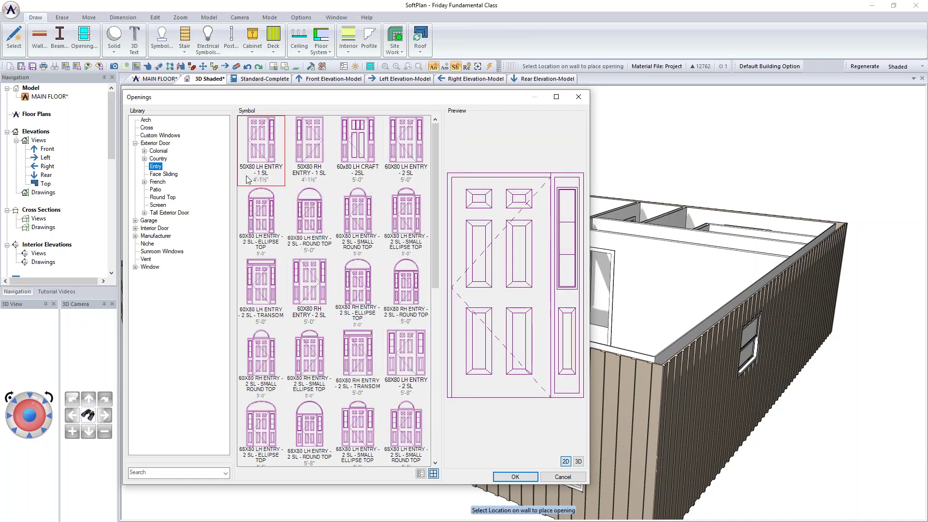
{"action": "left_click", "coordinate": [358, 138]}
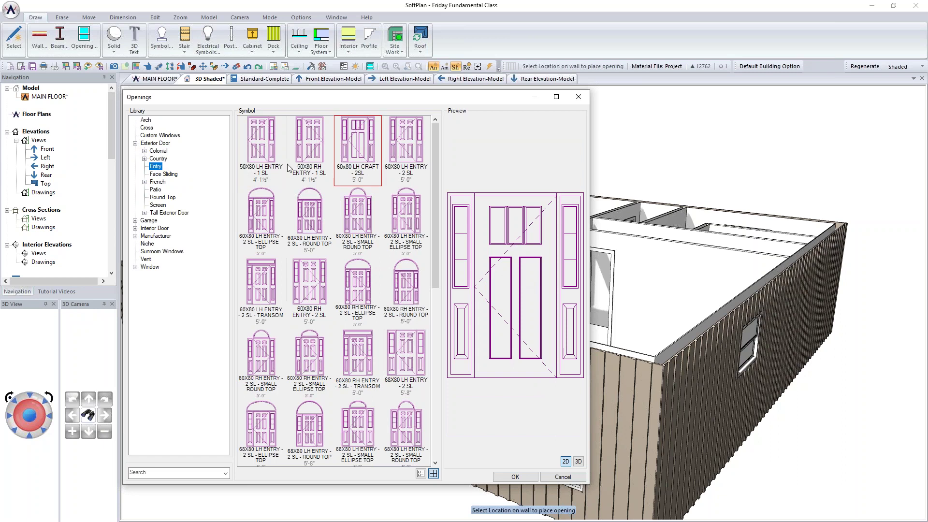
{"action": "left_click", "coordinate": [419, 144]}
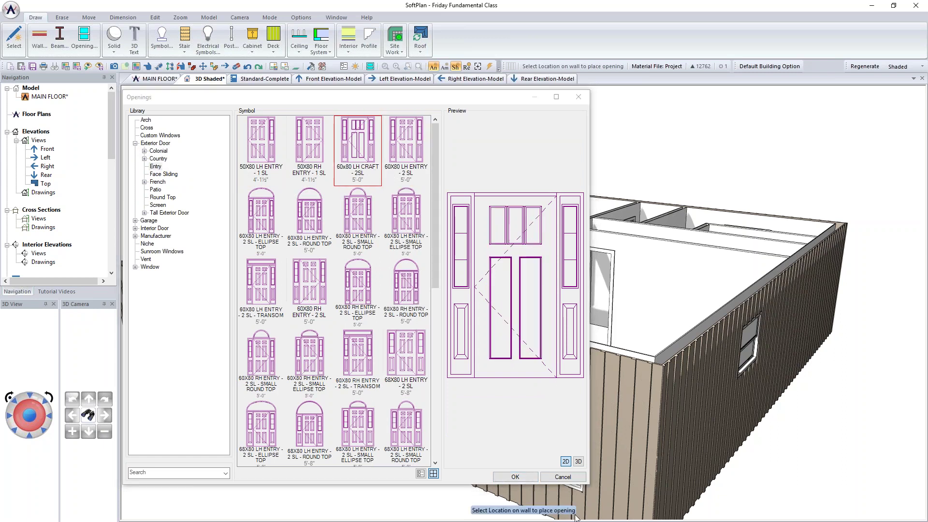
{"action": "left_click", "coordinate": [515, 477]}
{"action": "left_click", "coordinate": [431, 370]}
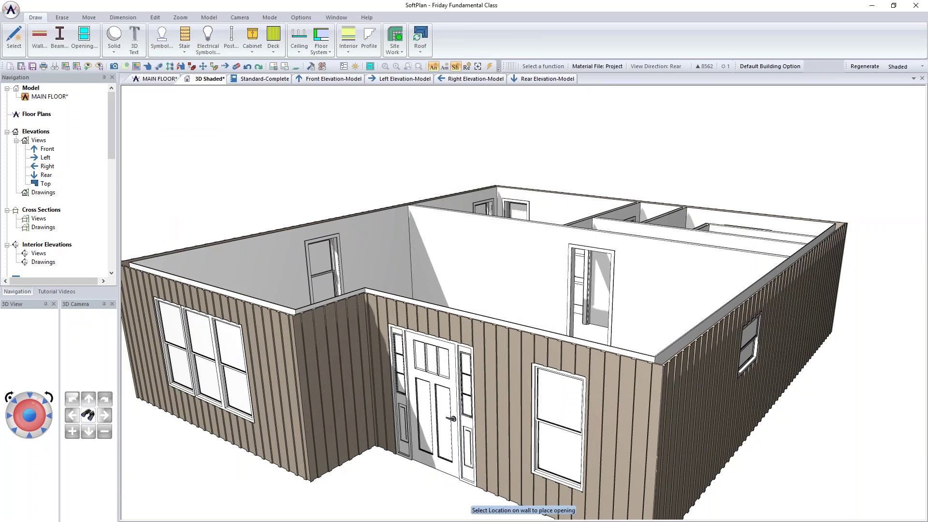
Step: Return to the main floor plan and run Auto Dimension on the whole building
{"action": "left_click", "coordinate": [45, 433]}
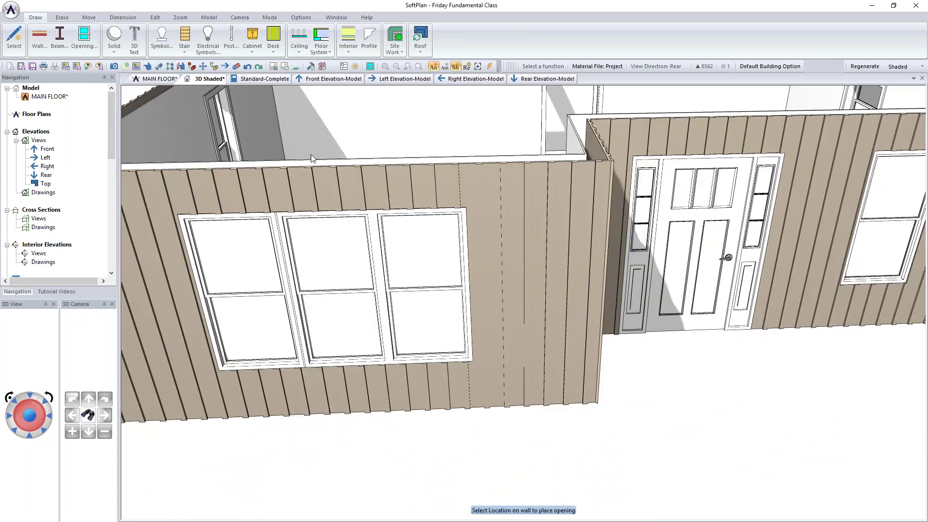
{"action": "left_click", "coordinate": [164, 80]}
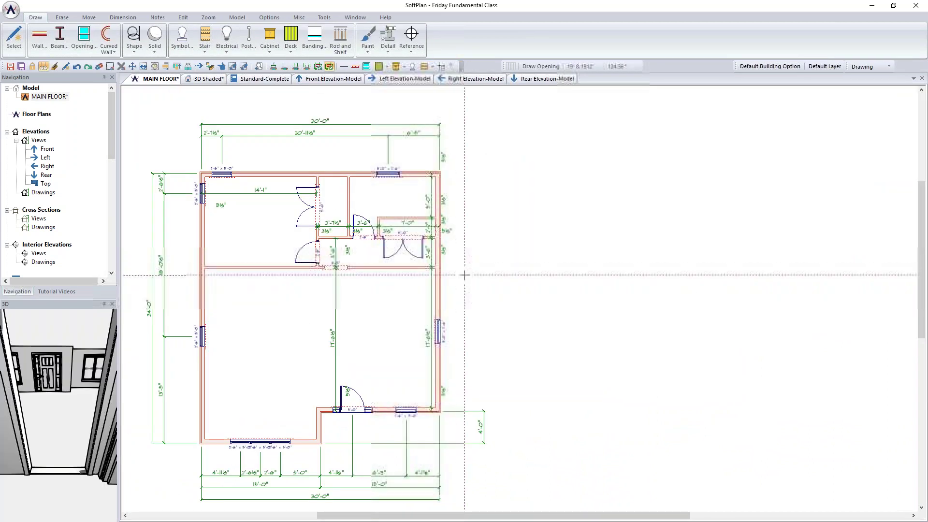
{"action": "scroll", "coordinate": [520, 299], "scroll_direction": "up", "scroll_amount": 1}
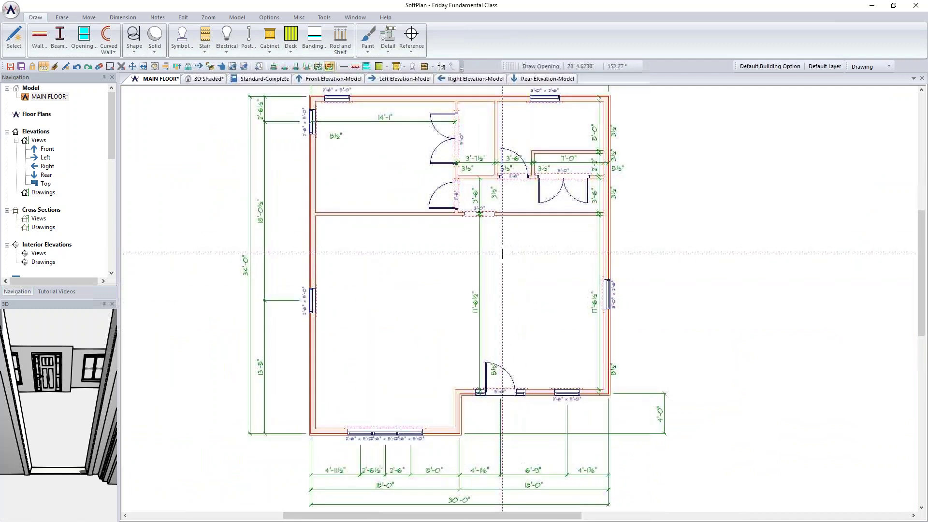
{"action": "left_click", "coordinate": [123, 18]}
{"action": "left_click", "coordinate": [99, 43]}
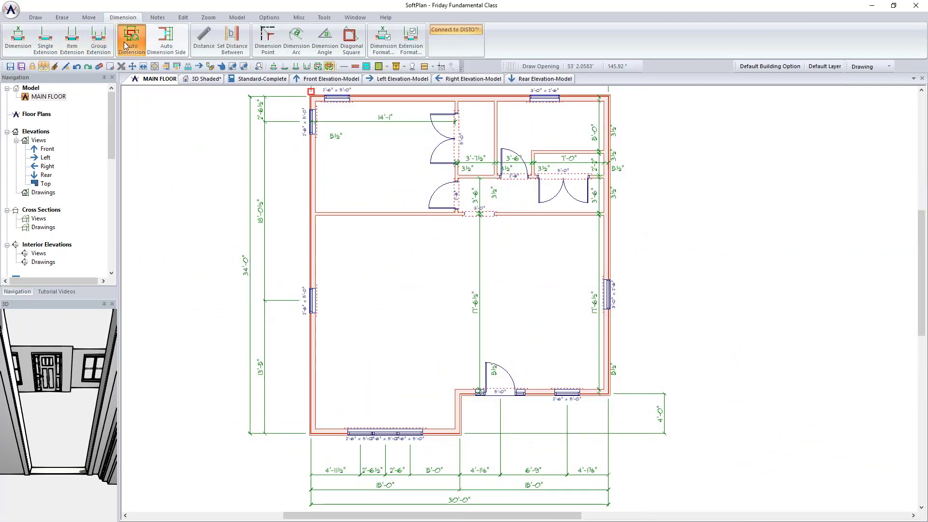
{"action": "left_click", "coordinate": [497, 300]}
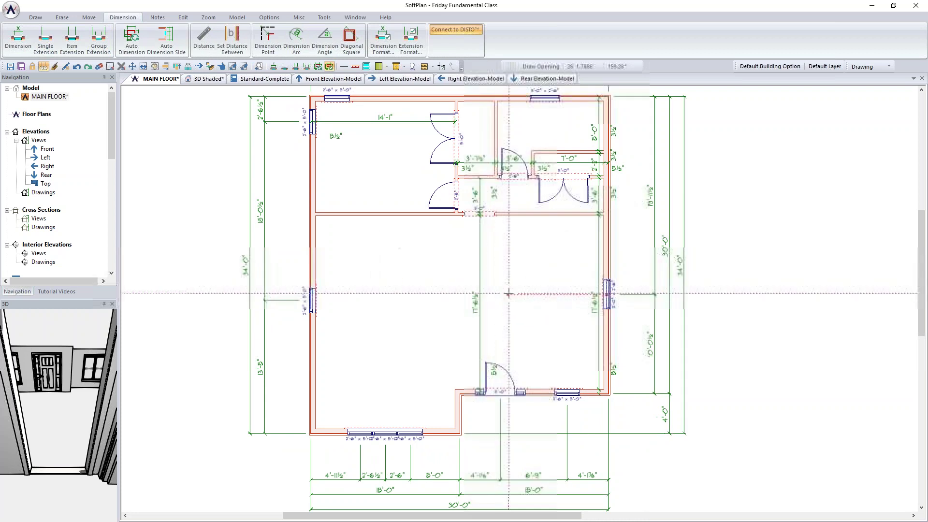
Step: Move the front window of the left exterior wall toward the rear, to about 19'-5" from the front left corner
{"action": "scroll", "coordinate": [660, 288], "scroll_direction": "down", "scroll_amount": 2}
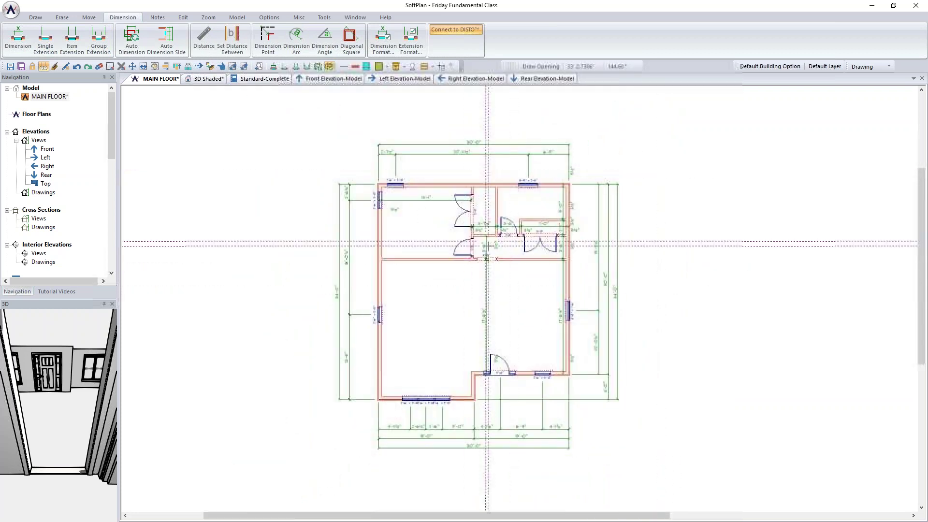
{"action": "middle_click_drag", "start_coordinate": [487, 244], "coordinate": [477, 226]}
{"action": "scroll", "coordinate": [484, 266], "scroll_direction": "up", "scroll_amount": 2}
{"action": "middle_click_drag", "start_coordinate": [520, 298], "coordinate": [503, 269]}
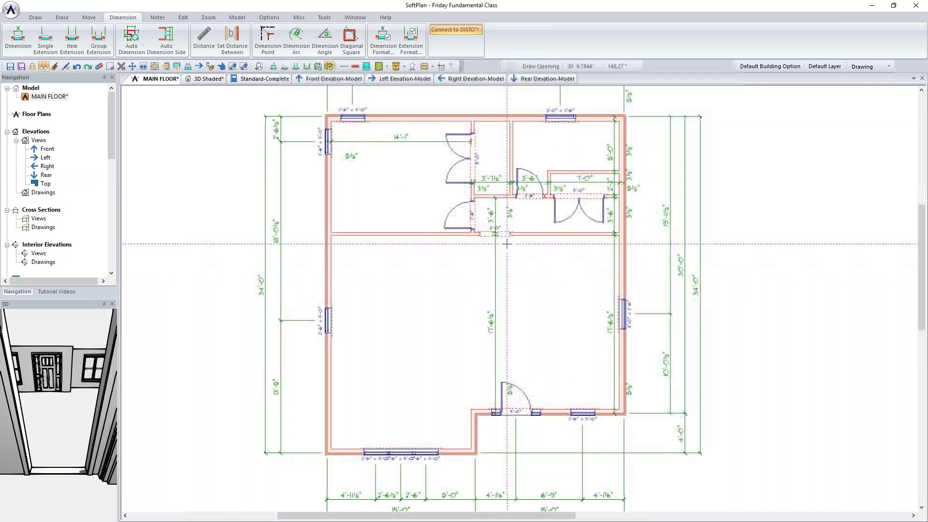
{"action": "key", "text": "m"}
{"action": "left_click", "coordinate": [329, 320]}
{"action": "left_click", "coordinate": [329, 261]}
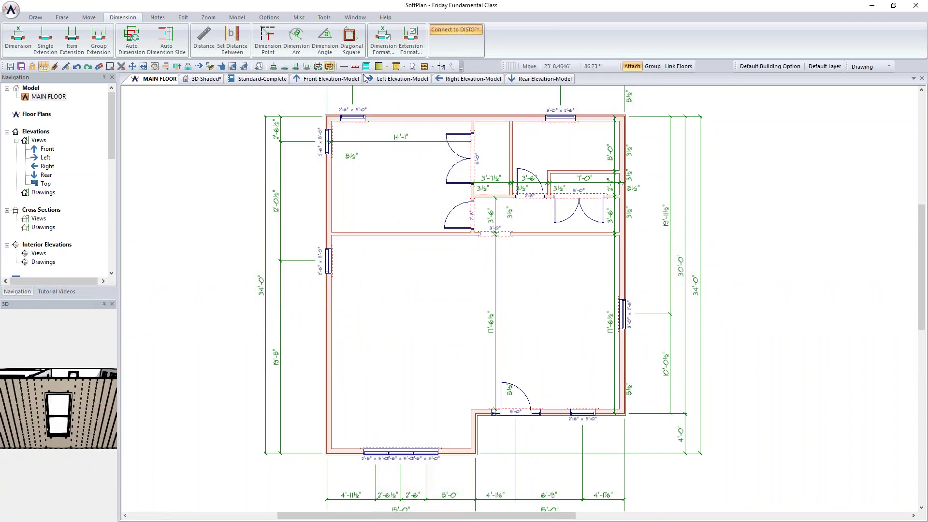
Step: In the front elevation, edit the single double-hung window beside the entry door to use the default exterior trim
{"action": "left_click", "coordinate": [331, 79]}
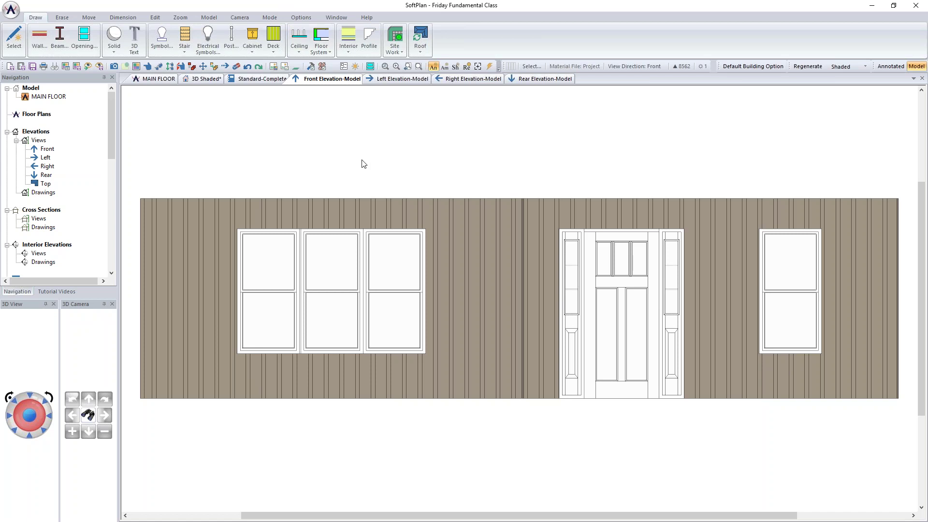
{"action": "right_click", "coordinate": [779, 301]}
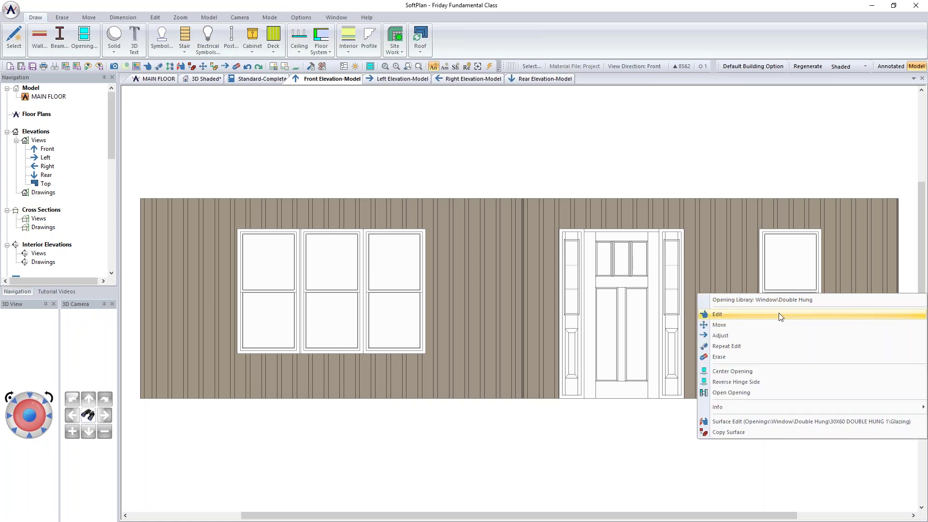
{"action": "key", "text": "Escape"}
{"action": "double_click", "coordinate": [276, 172]}
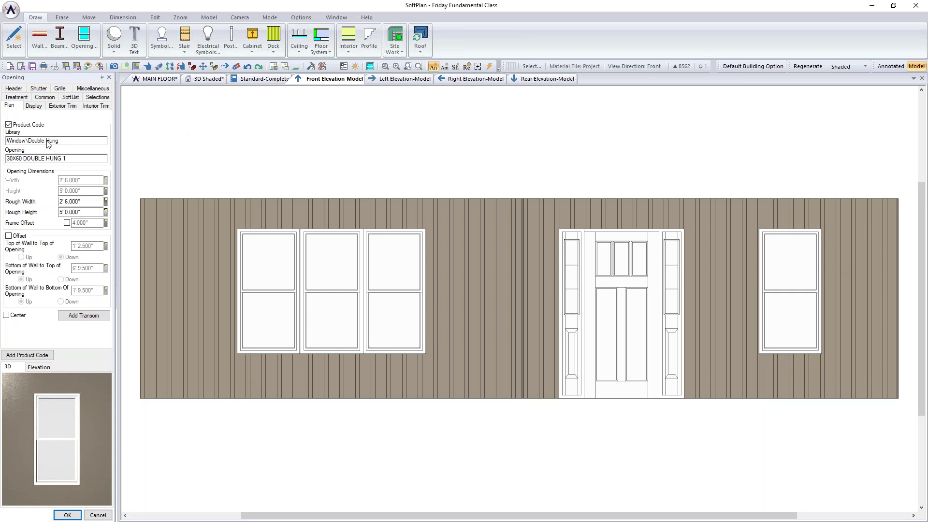
{"action": "left_click", "coordinate": [63, 106]}
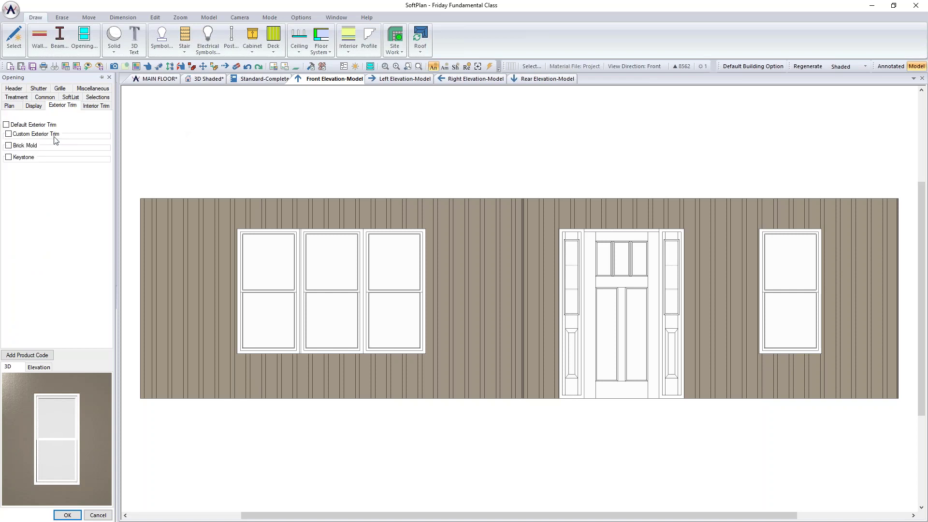
{"action": "left_click", "coordinate": [23, 126]}
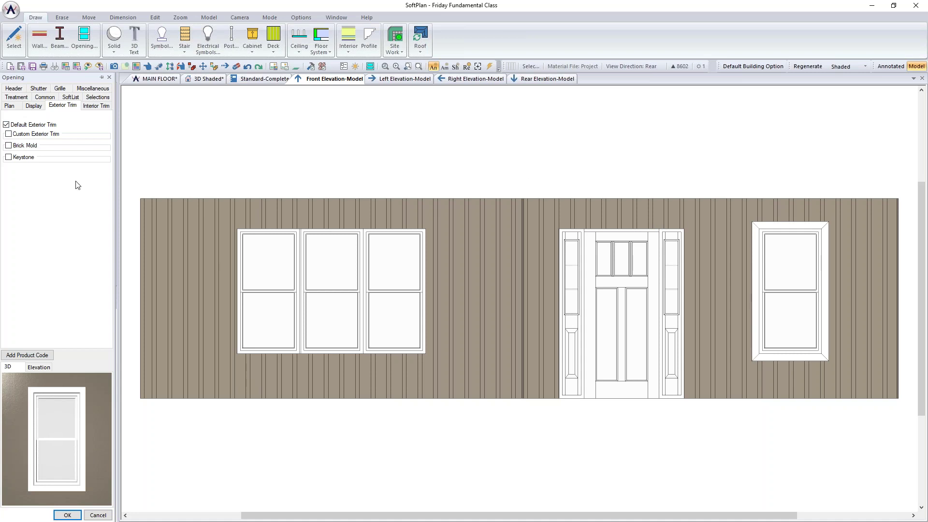
Step: Give the single front window custom exterior trim with Custom material, Through corners above and a 5.5" width above
{"action": "left_click", "coordinate": [32, 135]}
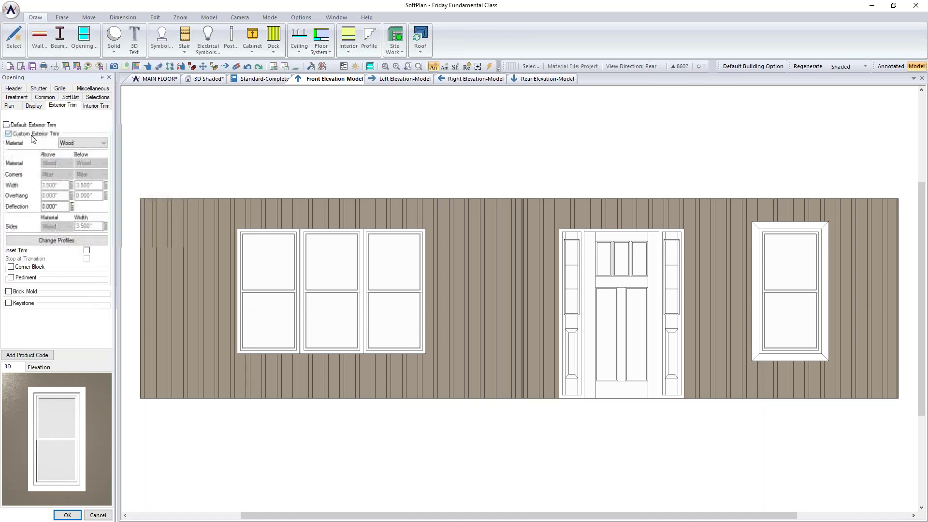
{"action": "left_click", "coordinate": [82, 143]}
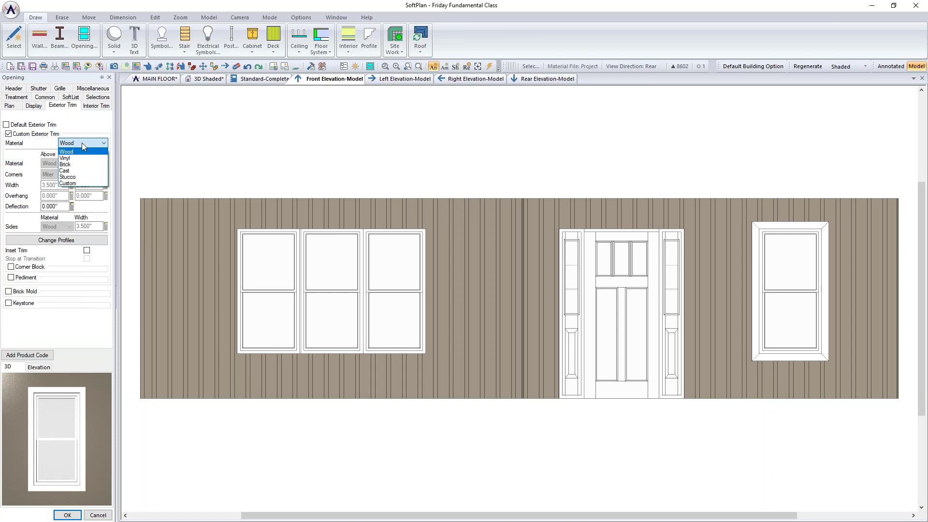
{"action": "left_click", "coordinate": [68, 183]}
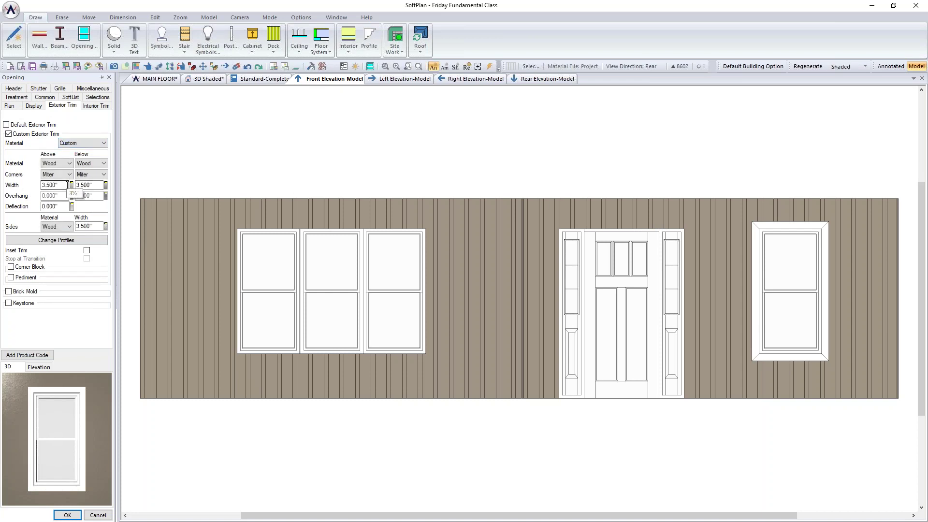
{"action": "left_click", "coordinate": [63, 164]}
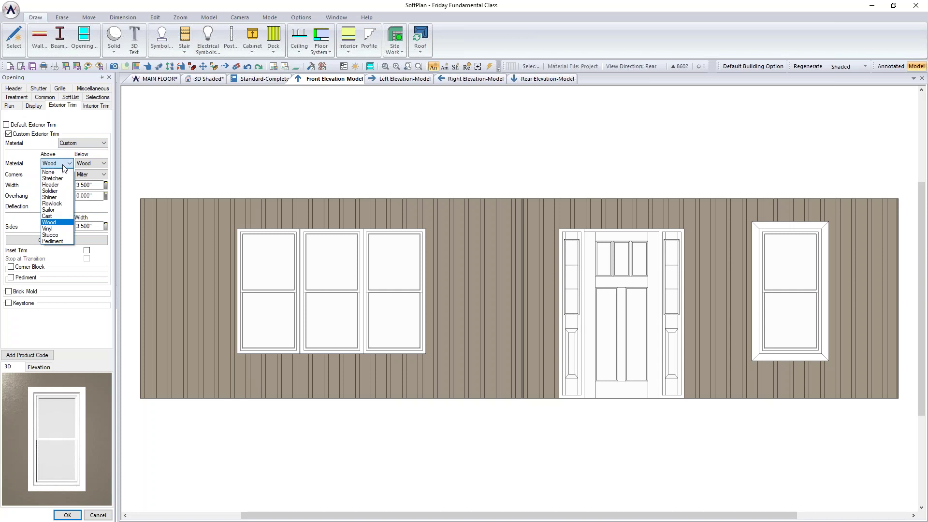
{"action": "left_click", "coordinate": [63, 164]}
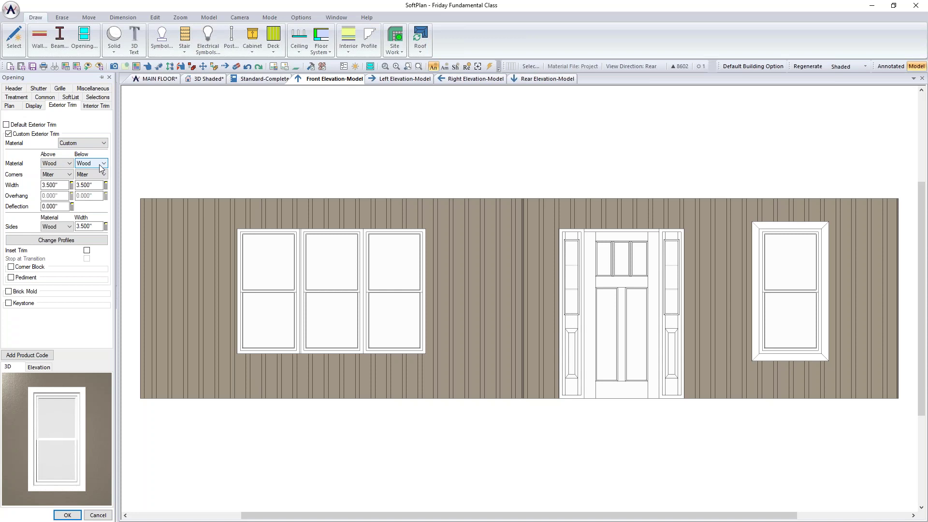
{"action": "left_click", "coordinate": [66, 175]}
{"action": "left_click", "coordinate": [58, 187]}
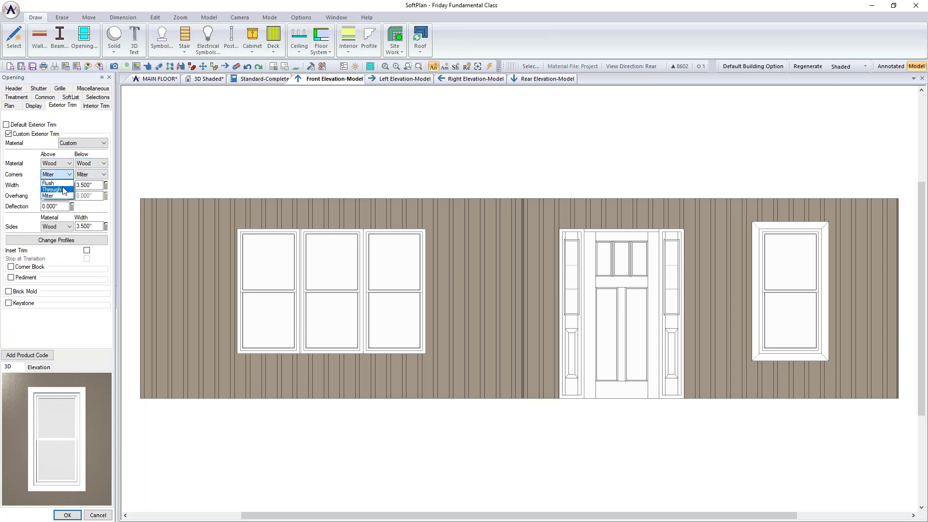
{"action": "left_click", "coordinate": [65, 187]}
{"action": "type", "text": "5.5"}
{"action": "key", "text": "Return"}
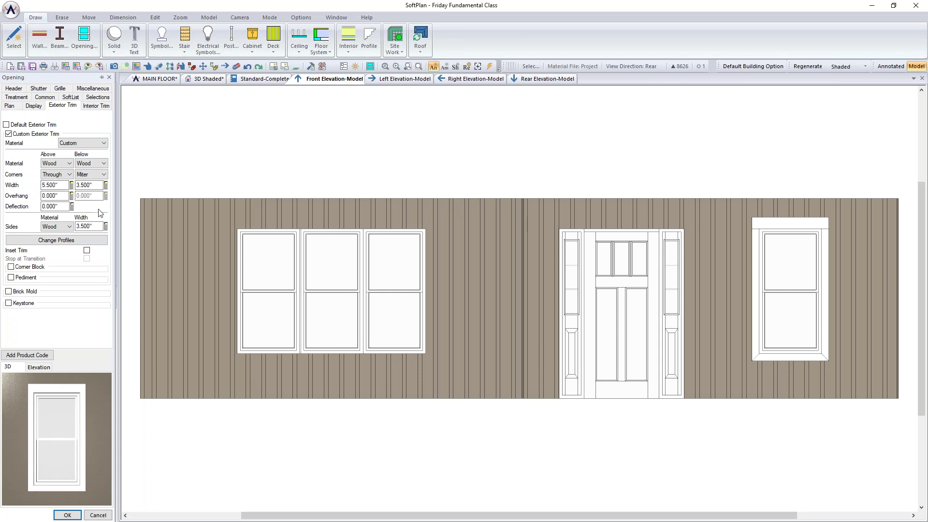
Step: Set the window's exterior trim overhang above to 2" and its corners below to Through
{"action": "left_click", "coordinate": [54, 196]}
{"action": "type", "text": "2\""}
{"action": "key", "text": "Return"}
{"action": "left_click", "coordinate": [92, 180]}
{"action": "left_click", "coordinate": [87, 188]}
Step: Inspect the window's interior trim at an angle in the 3D preview, and turn on the window's grille
{"action": "left_click", "coordinate": [96, 106]}
{"action": "left_click_drag", "start_coordinate": [69, 405], "coordinate": [28, 422]}
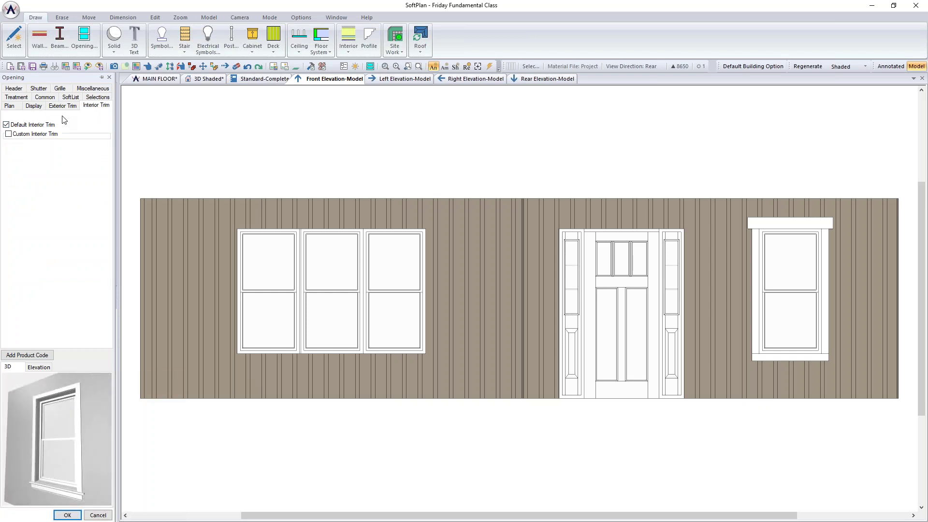
{"action": "left_click", "coordinate": [61, 89]}
{"action": "left_click", "coordinate": [14, 125]}
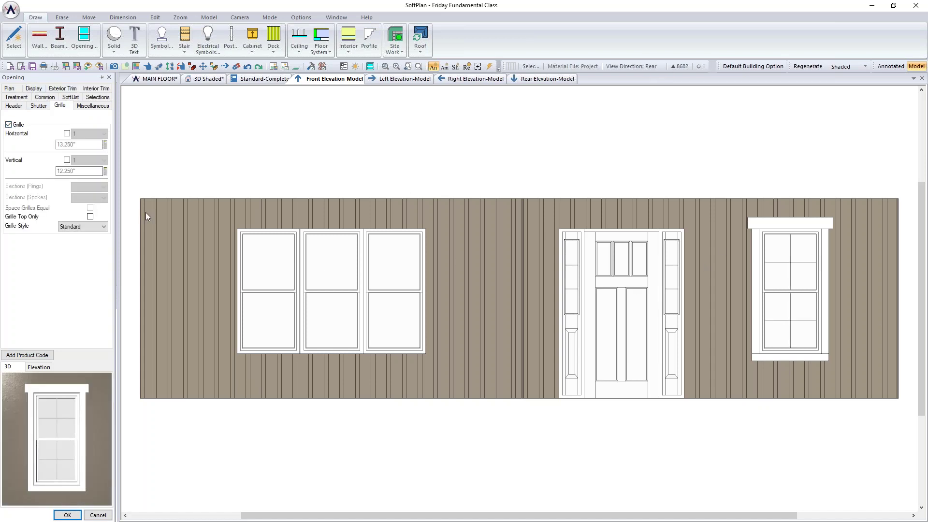
Step: Try the Craftsman, Prairie, Perimeter Prairie and Jalousie grille styles on the single front window
{"action": "left_click", "coordinate": [104, 227]}
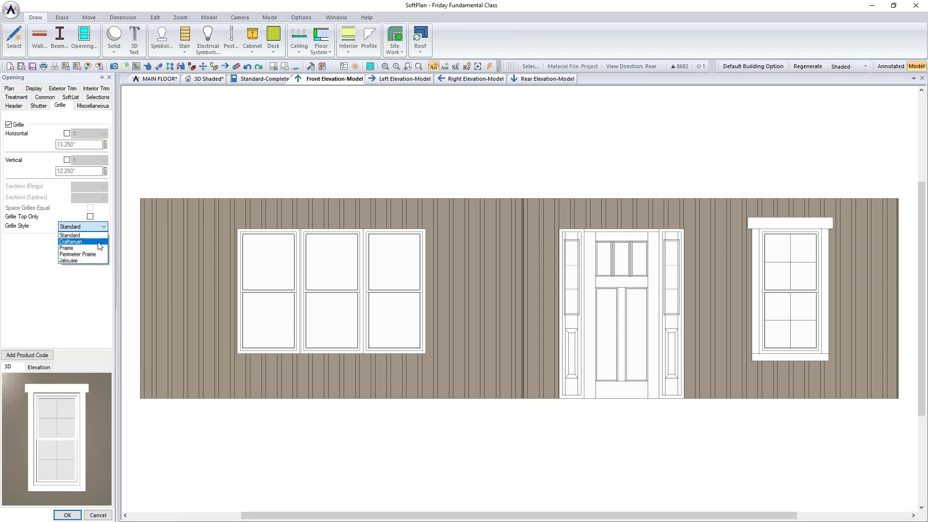
{"action": "left_click", "coordinate": [99, 242]}
{"action": "left_click", "coordinate": [99, 227]}
{"action": "left_click", "coordinate": [94, 250]}
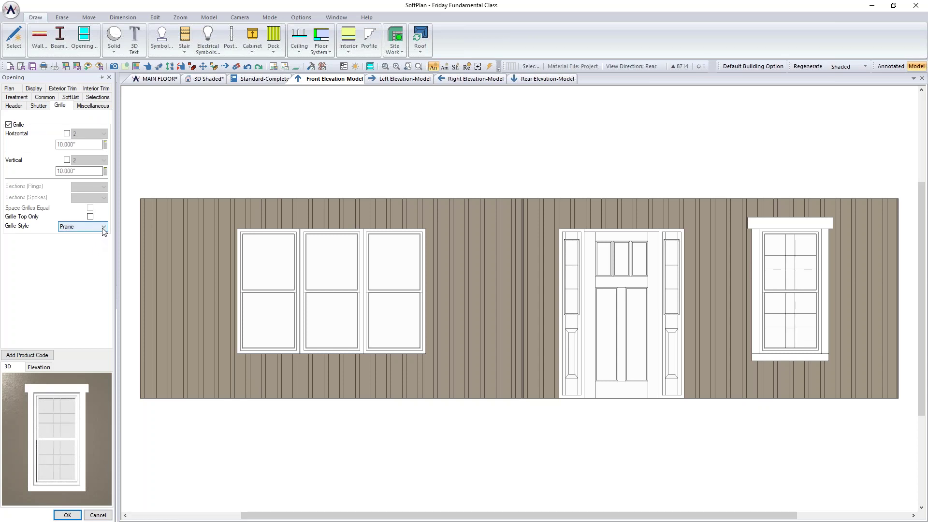
{"action": "left_click", "coordinate": [102, 227]}
{"action": "left_click", "coordinate": [99, 256]}
{"action": "left_click", "coordinate": [102, 228]}
{"action": "left_click", "coordinate": [93, 259]}
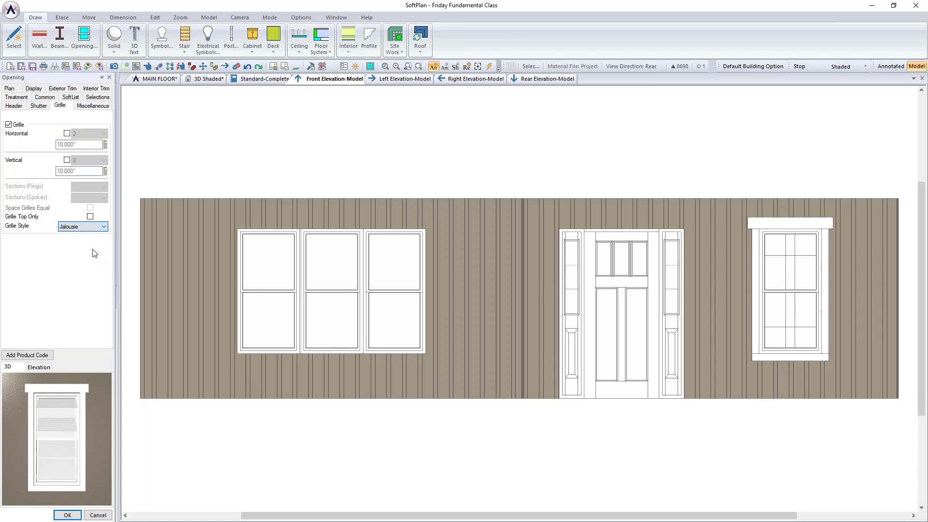
Step: Set the window's grille style to Craftsman with 2 vertical bars, limited to the top sash only
{"action": "left_click", "coordinate": [95, 228]}
{"action": "left_click", "coordinate": [94, 243]}
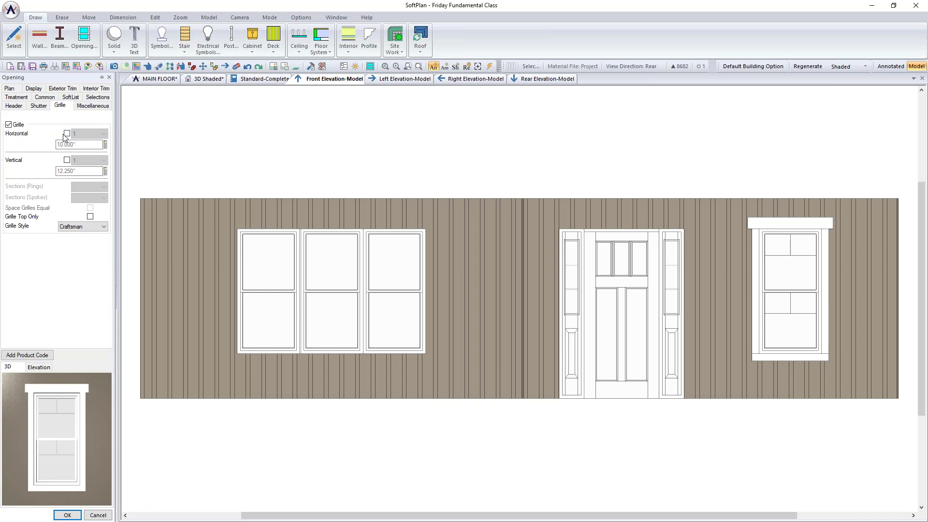
{"action": "left_click", "coordinate": [90, 161]}
{"action": "left_click", "coordinate": [86, 182]}
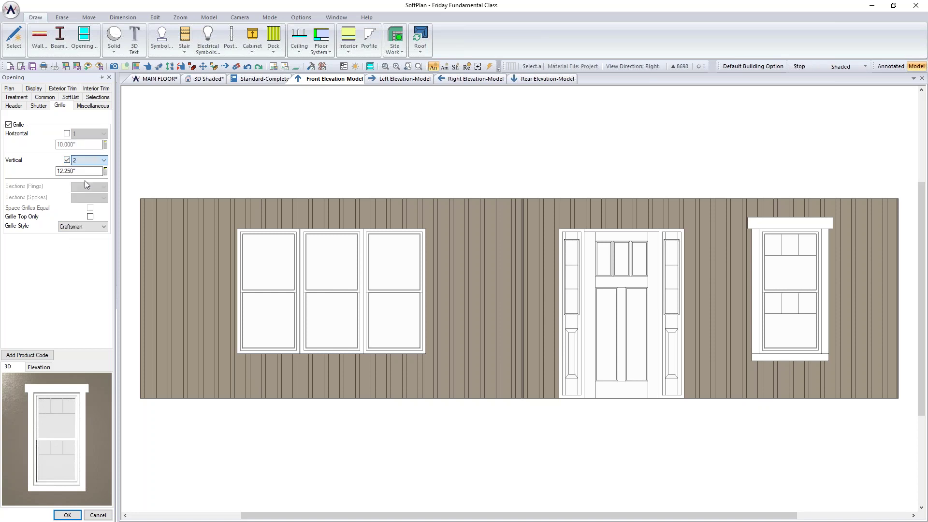
{"action": "left_click", "coordinate": [91, 217]}
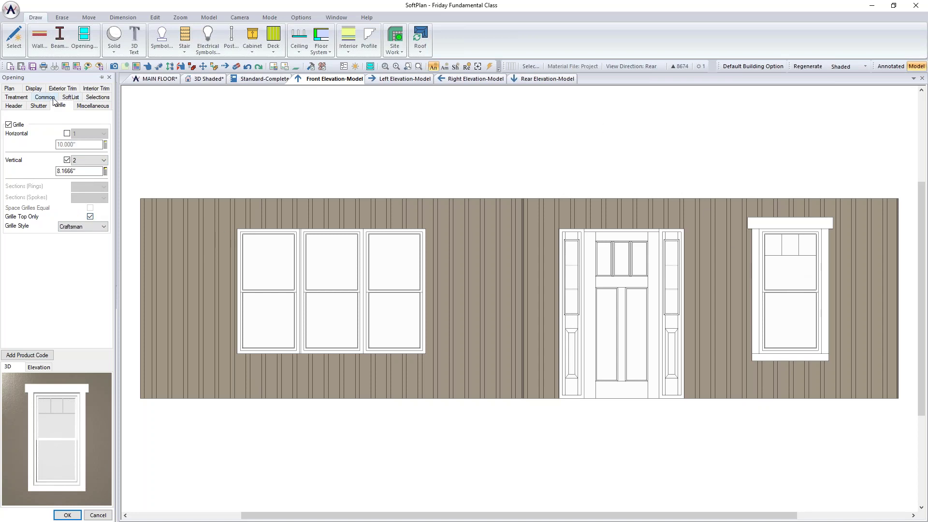
Step: Turn on the window's header, review its SoftList settings, and accept the window edits
{"action": "left_click", "coordinate": [16, 106]}
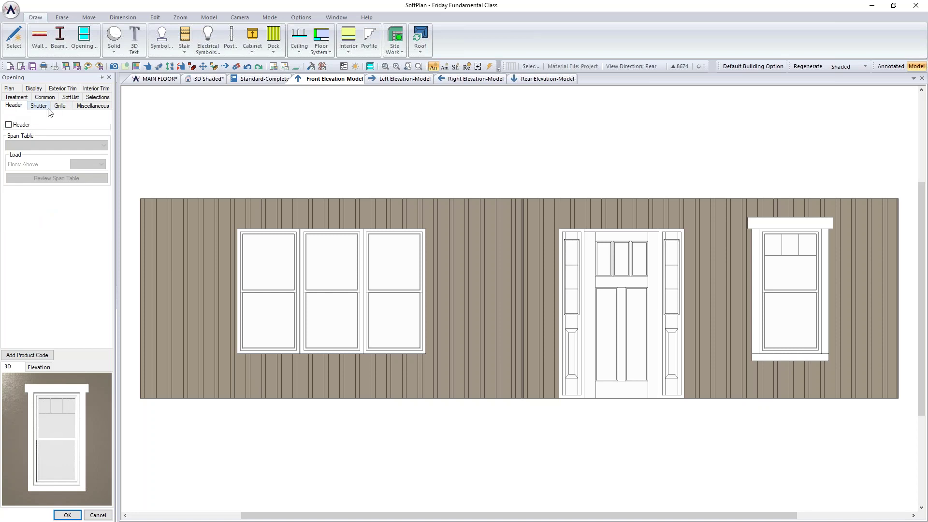
{"action": "left_click", "coordinate": [22, 126]}
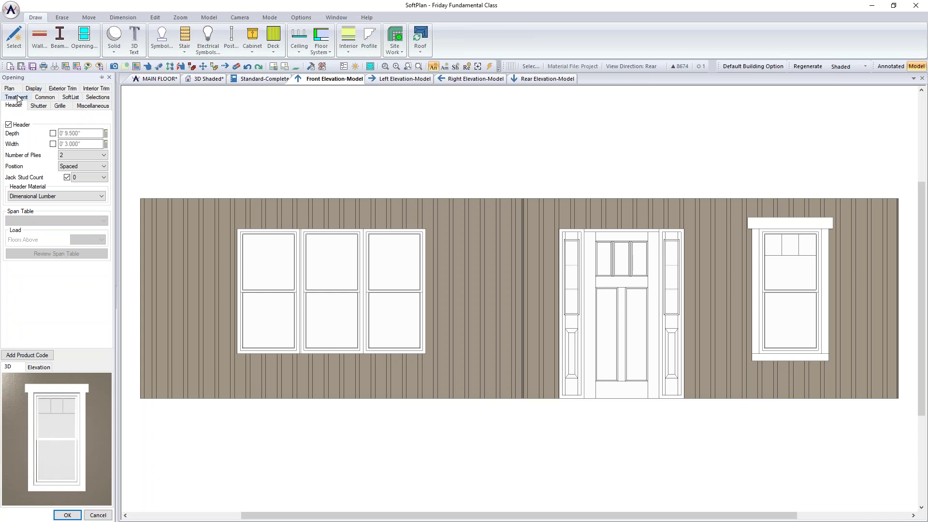
{"action": "left_click", "coordinate": [73, 98]}
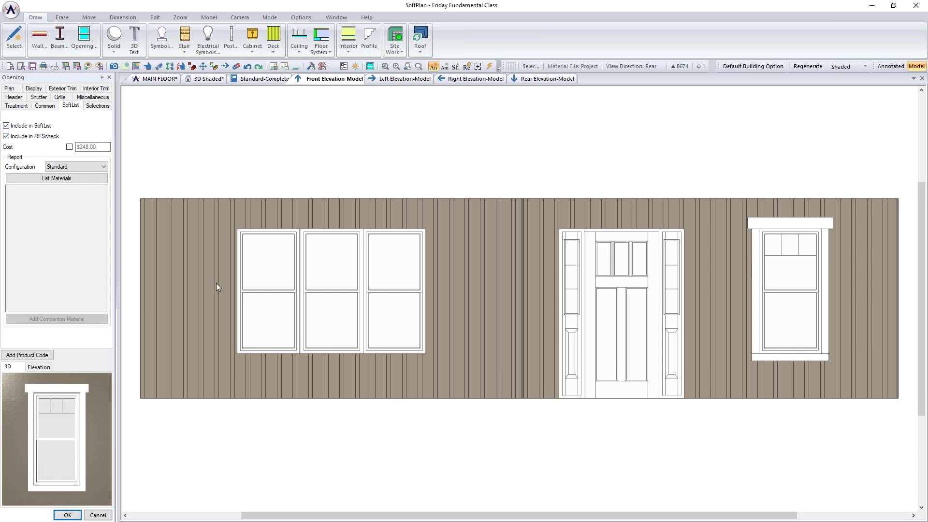
{"action": "left_click", "coordinate": [67, 515]}
Step: Repeat the window edit on the triple window in the front elevation and on both windows in the left elevation
{"action": "left_click", "coordinate": [154, 18]}
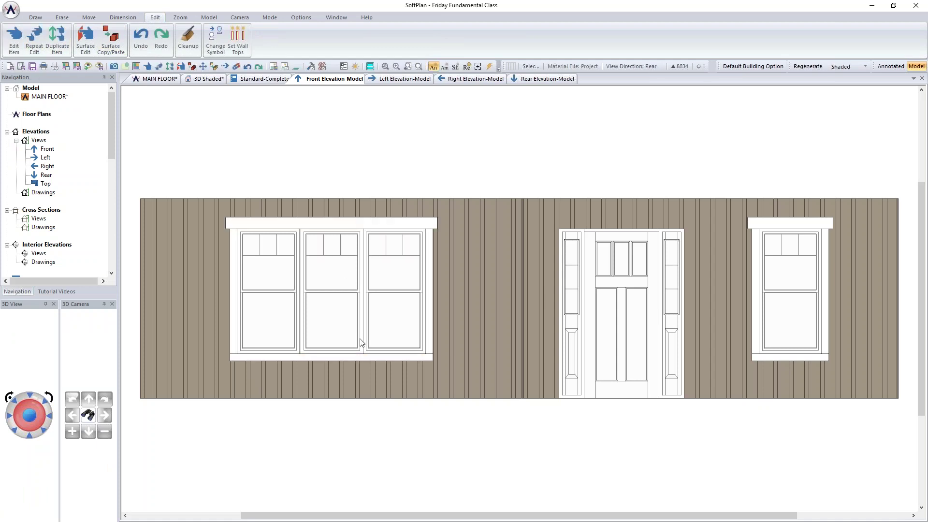
{"action": "left_click", "coordinate": [419, 78]}
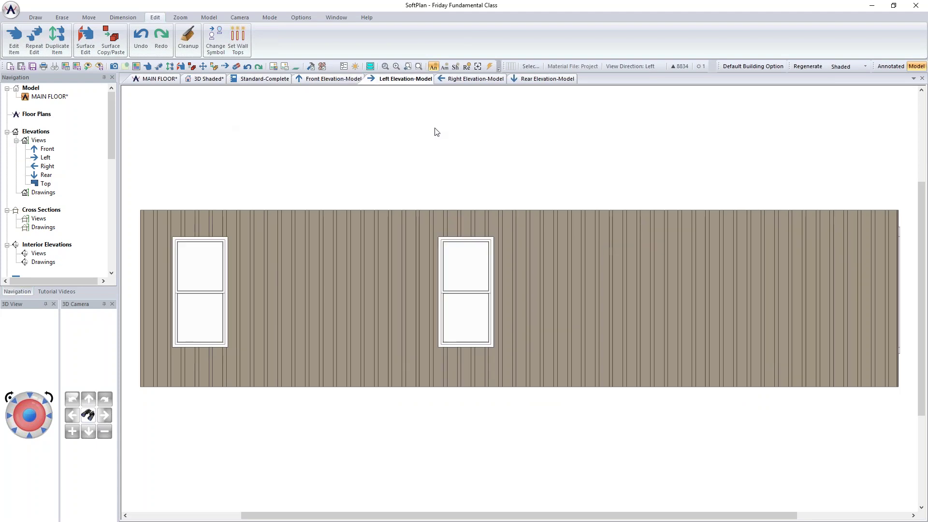
{"action": "right_click", "coordinate": [468, 269]}
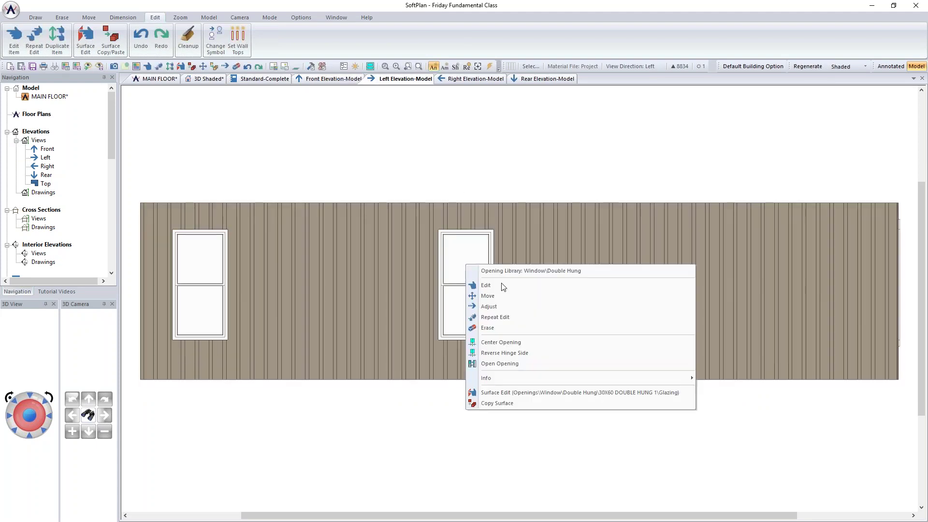
{"action": "left_click", "coordinate": [507, 313]}
{"action": "right_click", "coordinate": [182, 281]}
{"action": "left_click", "coordinate": [228, 332]}
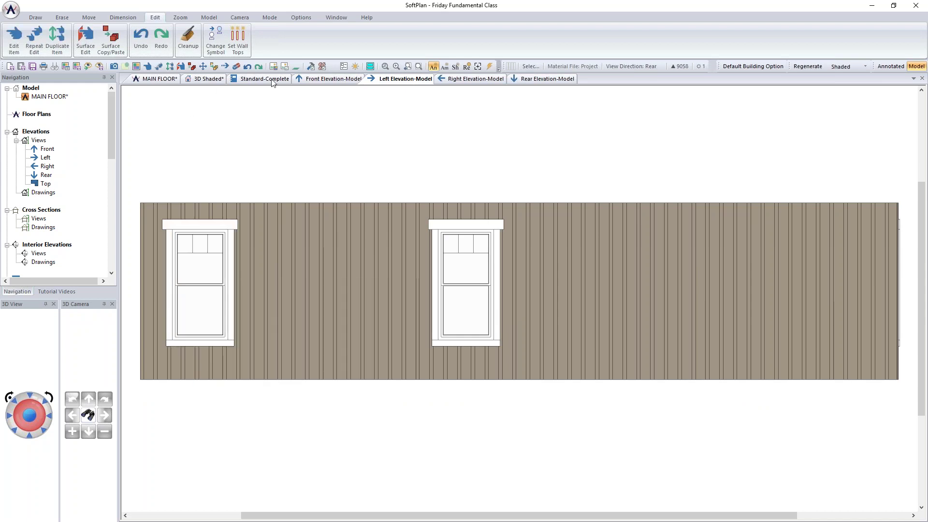
Step: Repeat the window edit on the window in the right elevation and on both windows in the rear elevation
{"action": "left_click", "coordinate": [470, 80]}
{"action": "right_click", "coordinate": [444, 256]}
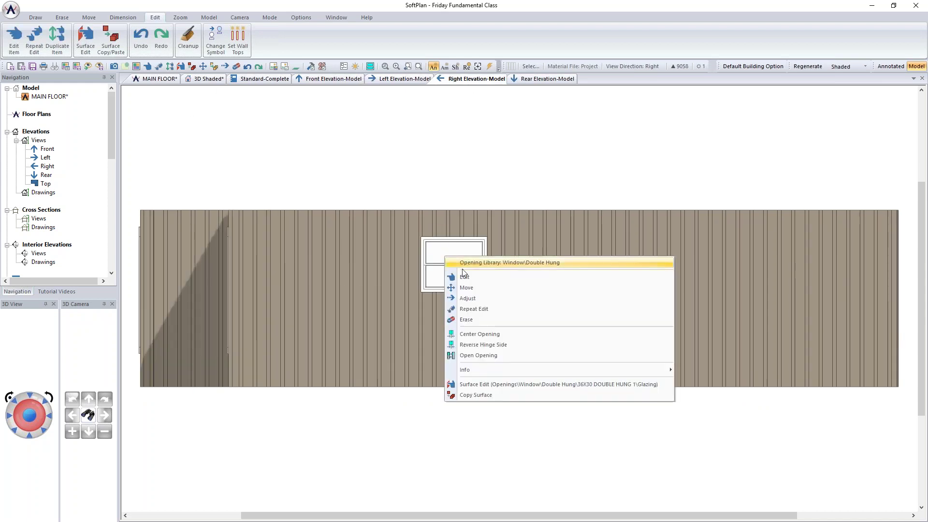
{"action": "left_click", "coordinate": [487, 306]}
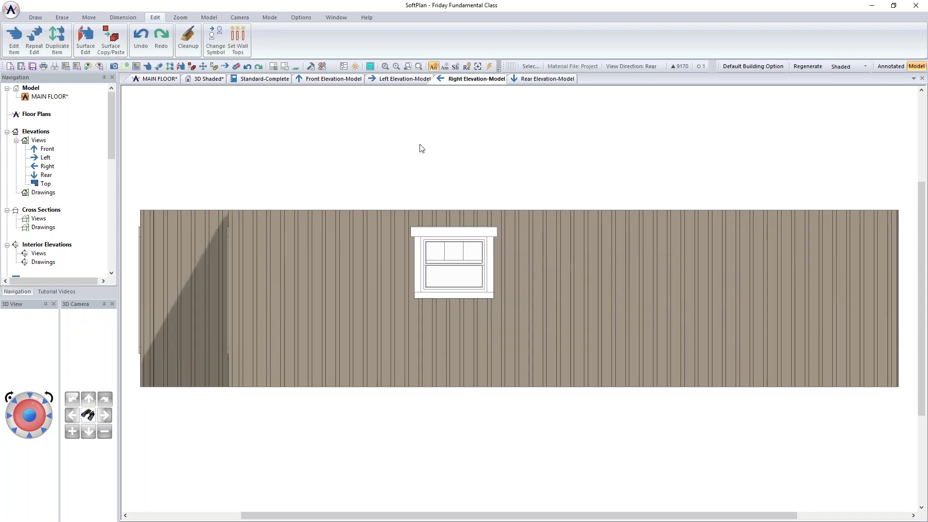
{"action": "left_click", "coordinate": [538, 80]}
{"action": "right_click", "coordinate": [306, 269]}
{"action": "left_click", "coordinate": [350, 317]}
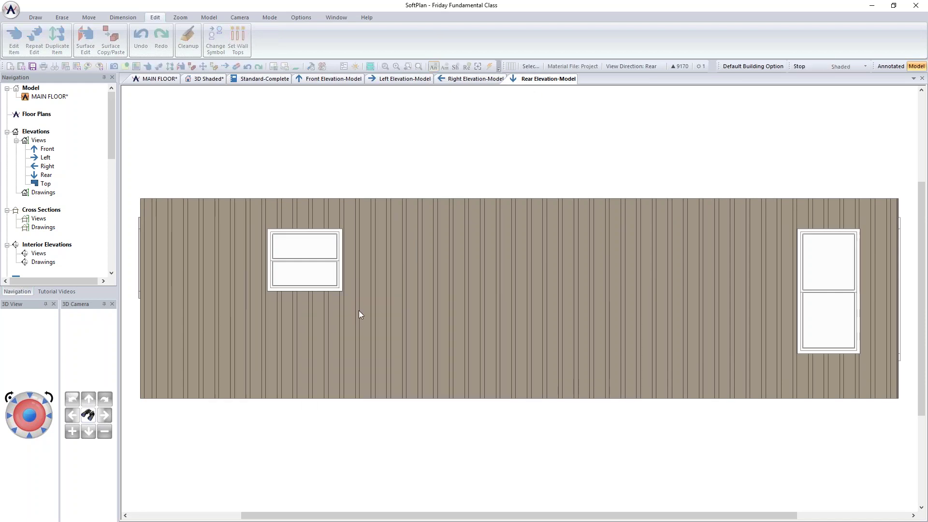
{"action": "left_click", "coordinate": [35, 41]}
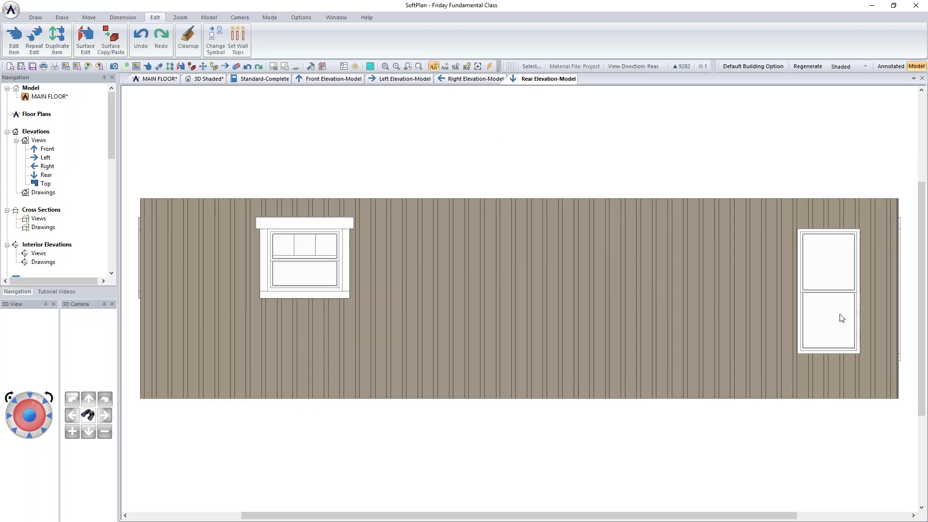
{"action": "left_click", "coordinate": [830, 306]}
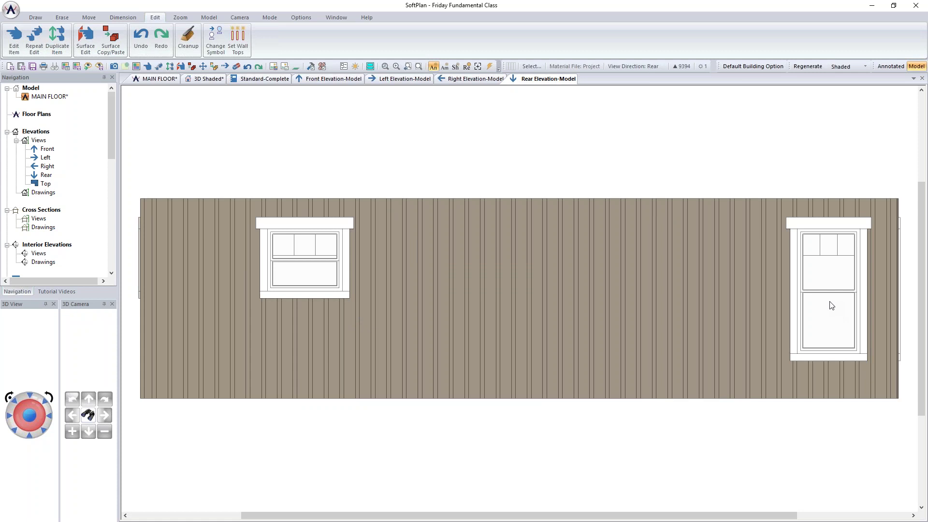
Step: Repeat the trim edit on the entry door in the front elevation
{"action": "left_click", "coordinate": [347, 79]}
{"action": "right_click", "coordinate": [619, 321]}
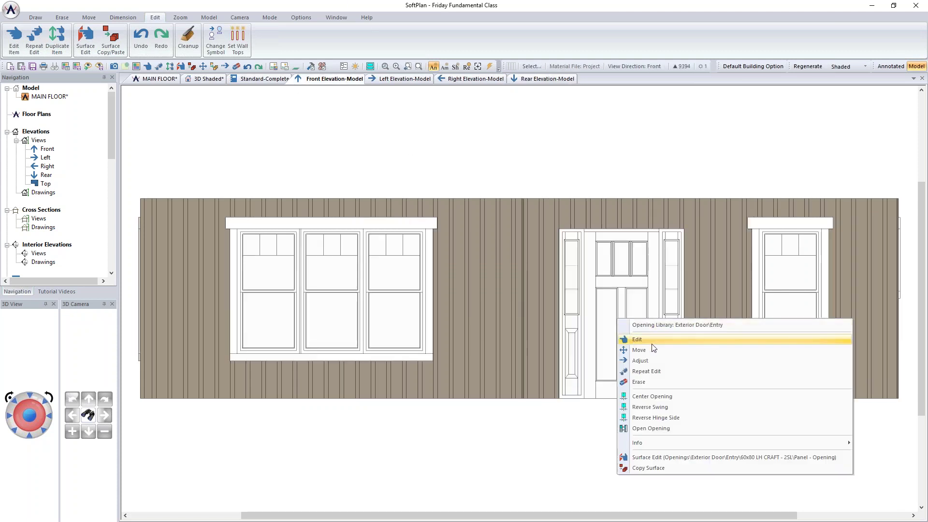
{"action": "left_click", "coordinate": [654, 372]}
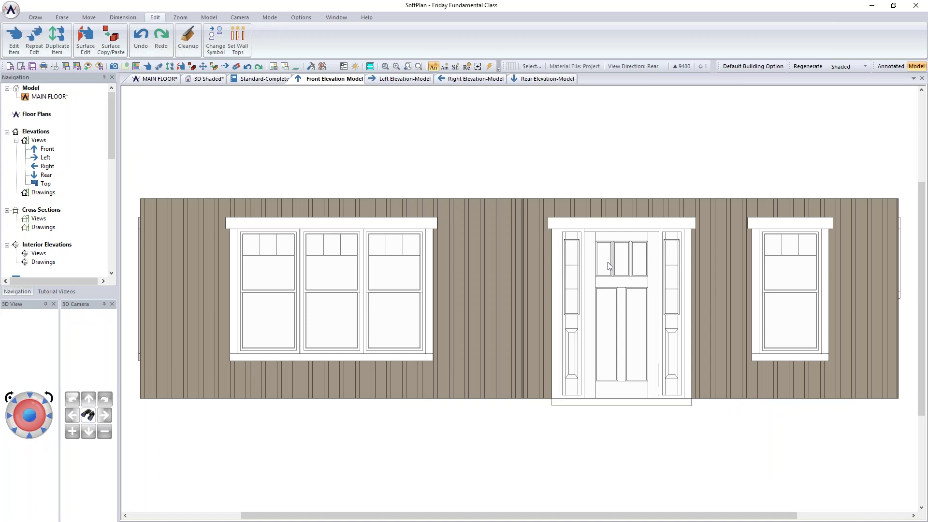
Step: Edit the entry door's custom exterior trim so the width below is 0"
{"action": "right_click", "coordinate": [643, 292]}
{"action": "left_click", "coordinate": [689, 313]}
{"action": "left_click", "coordinate": [54, 106]}
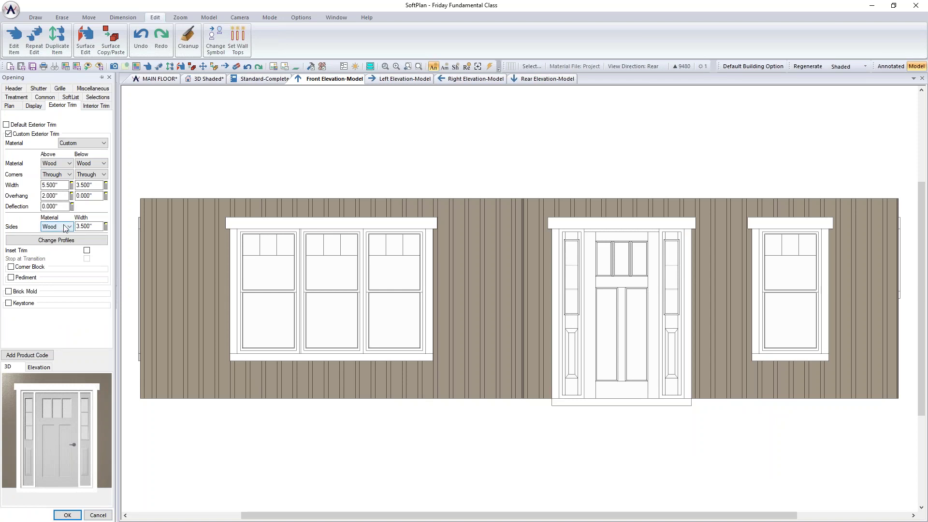
{"action": "left_click", "coordinate": [97, 185]}
{"action": "type", "text": "0"}
{"action": "key", "text": "Tab"}
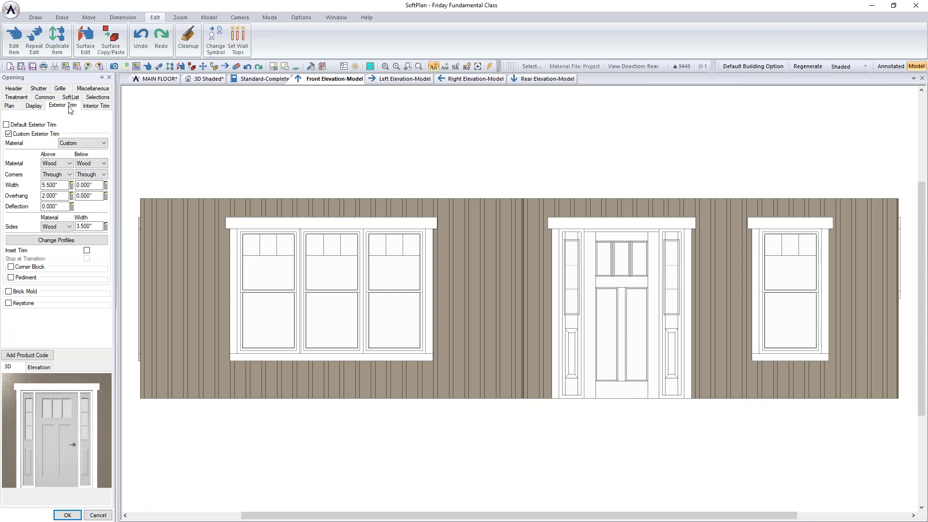
Step: Add a sill below the entry door and a keystone to its exterior trim
{"action": "left_click", "coordinate": [33, 107]}
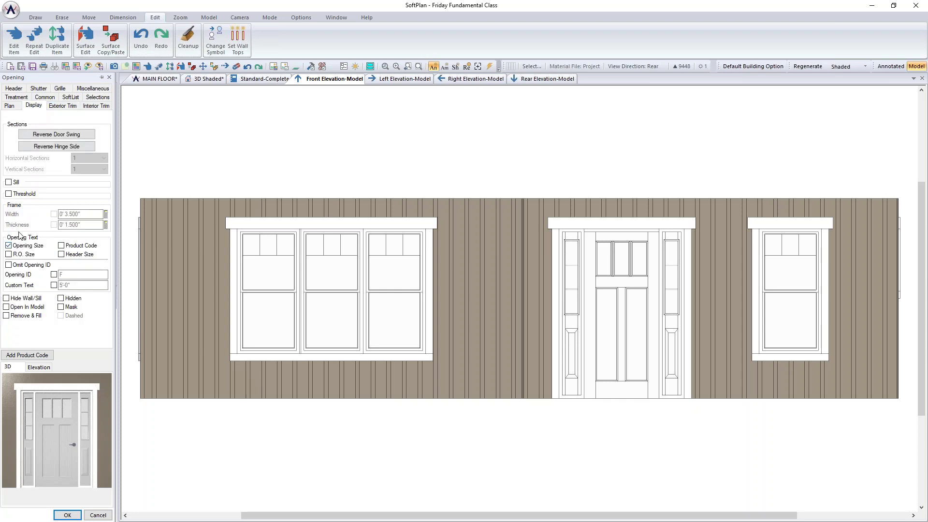
{"action": "left_click", "coordinate": [16, 187]}
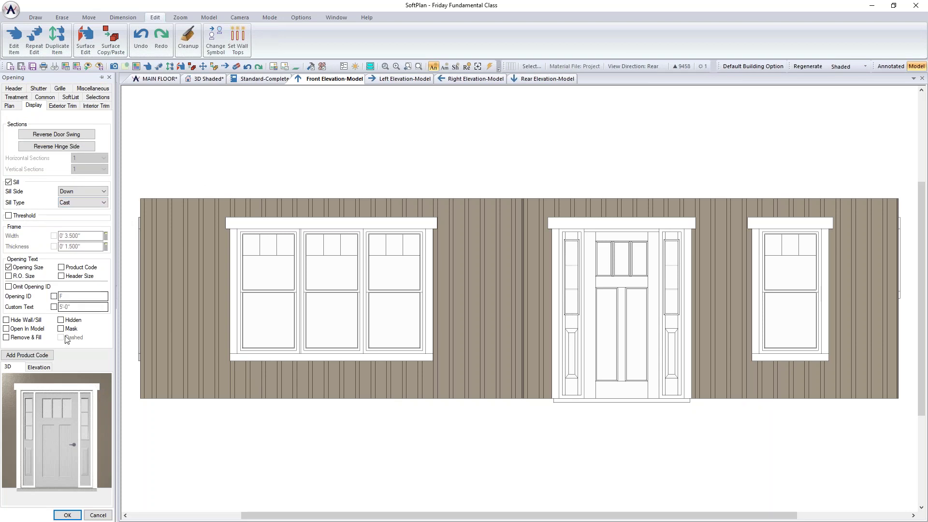
{"action": "left_click", "coordinate": [62, 106]}
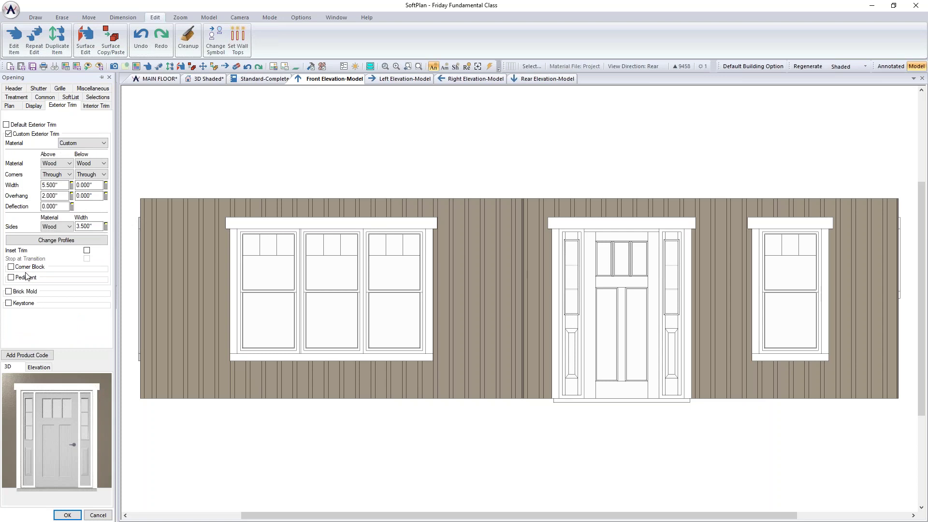
{"action": "left_click", "coordinate": [20, 303]}
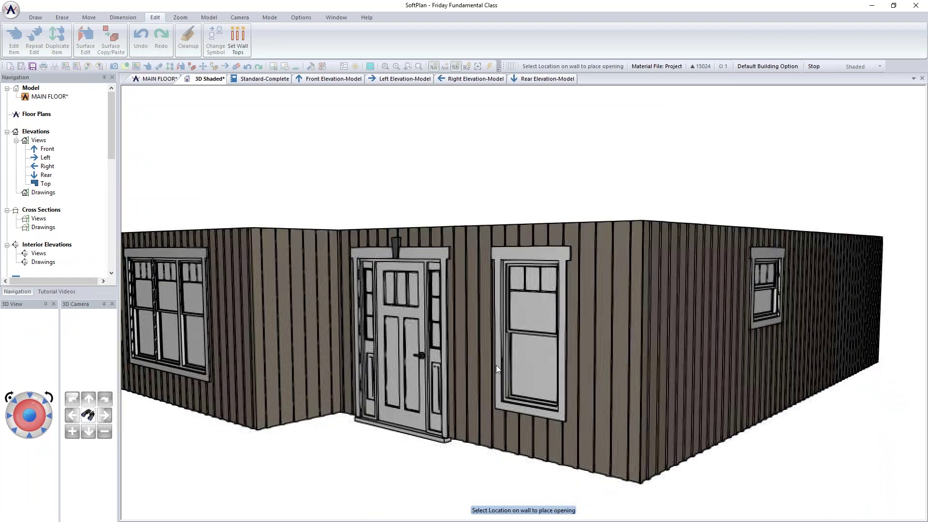
Step: Return from the 3D view to the MAIN FLOOR plan drawing
{"action": "left_click", "coordinate": [333, 79]}
{"action": "left_click", "coordinate": [394, 80]}
{"action": "left_click", "coordinate": [159, 79]}
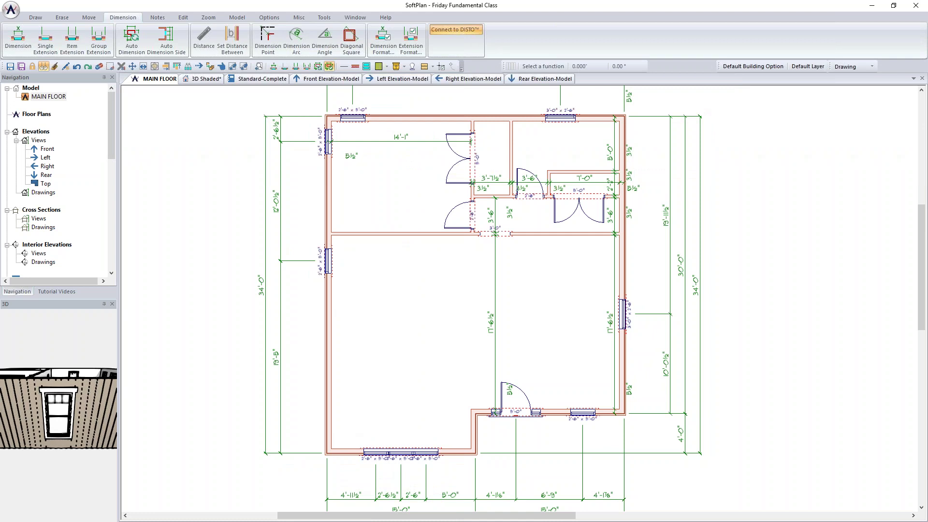
{"action": "scroll", "coordinate": [503, 202], "scroll_direction": "down", "scroll_amount": 1}
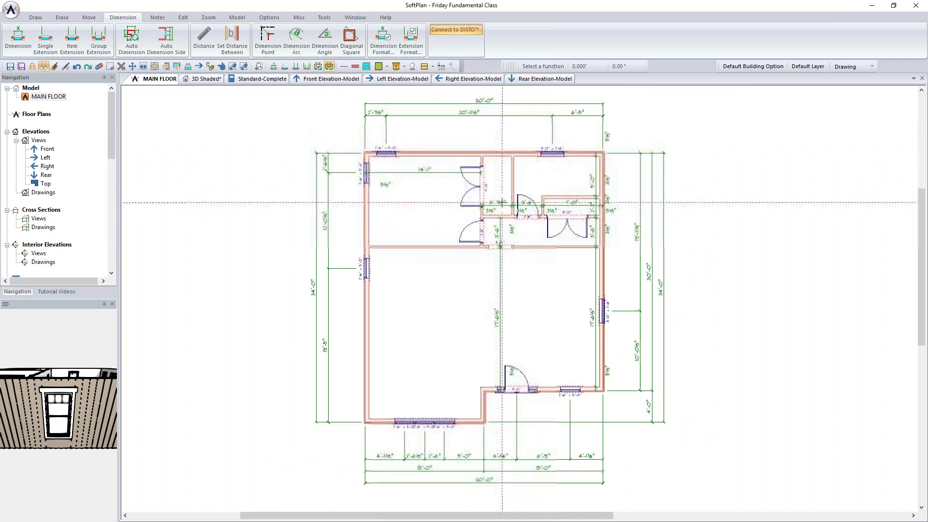
{"action": "middle_click_drag", "start_coordinate": [503, 202], "coordinate": [461, 211]}
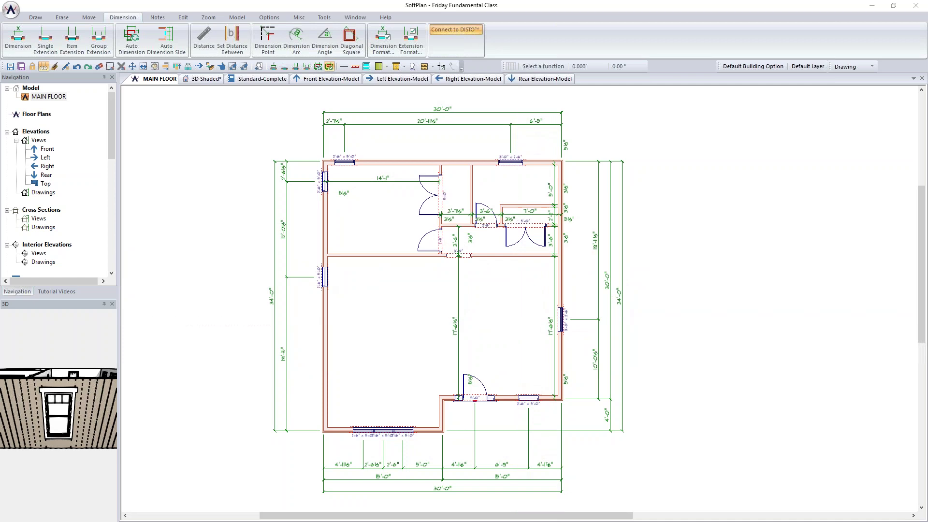
{"action": "scroll", "coordinate": [614, 299], "scroll_direction": "up", "scroll_amount": 3}
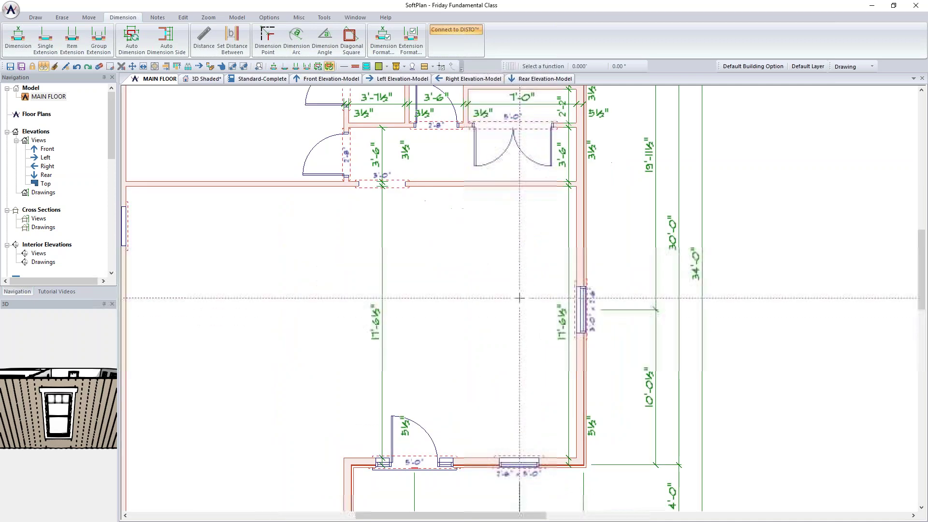
{"action": "scroll", "coordinate": [456, 288], "scroll_direction": "right", "scroll_amount": 1}
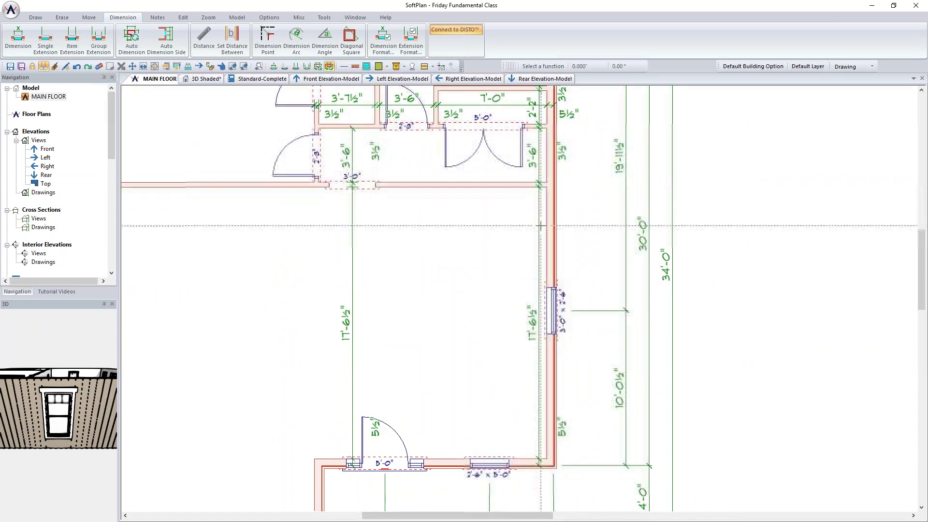
Step: Configure a new custom cabinet of type Base with a Corner shape and a width of 36"
{"action": "left_click", "coordinate": [35, 17]}
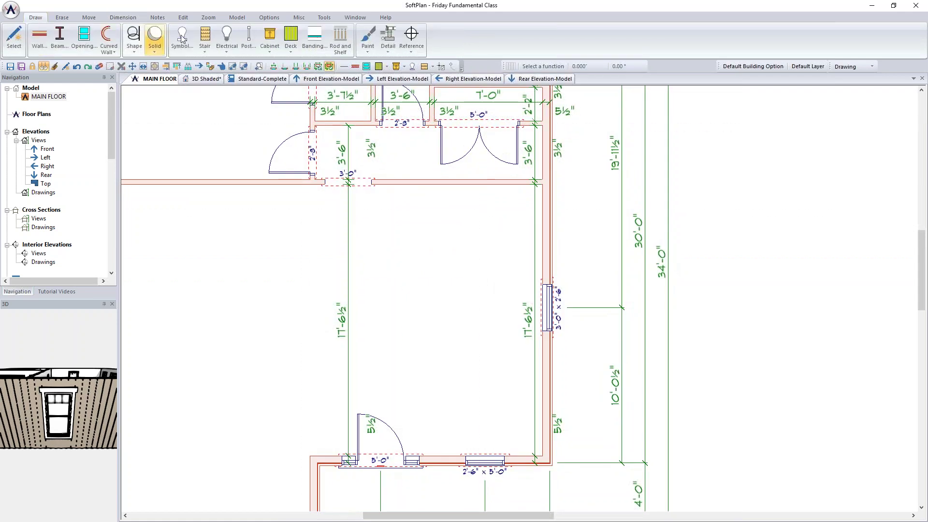
{"action": "left_click", "coordinate": [270, 40]}
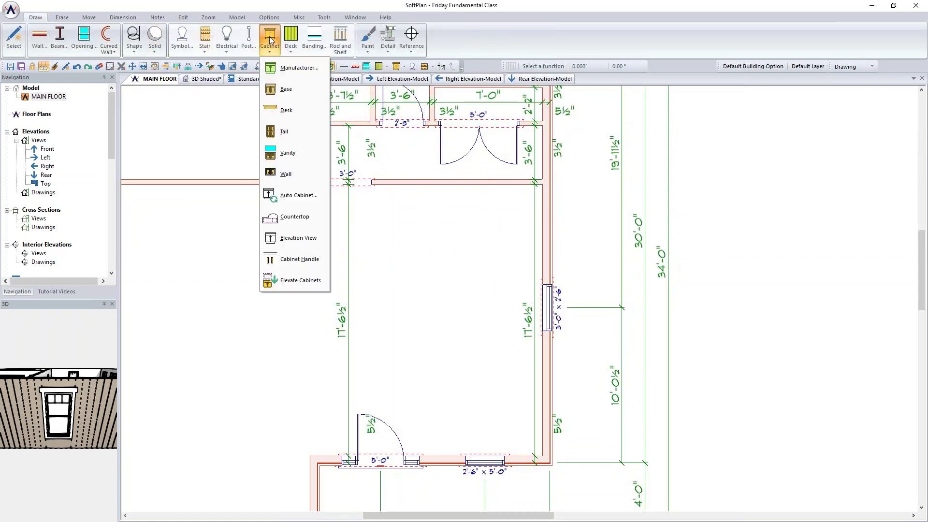
{"action": "left_click", "coordinate": [292, 67]}
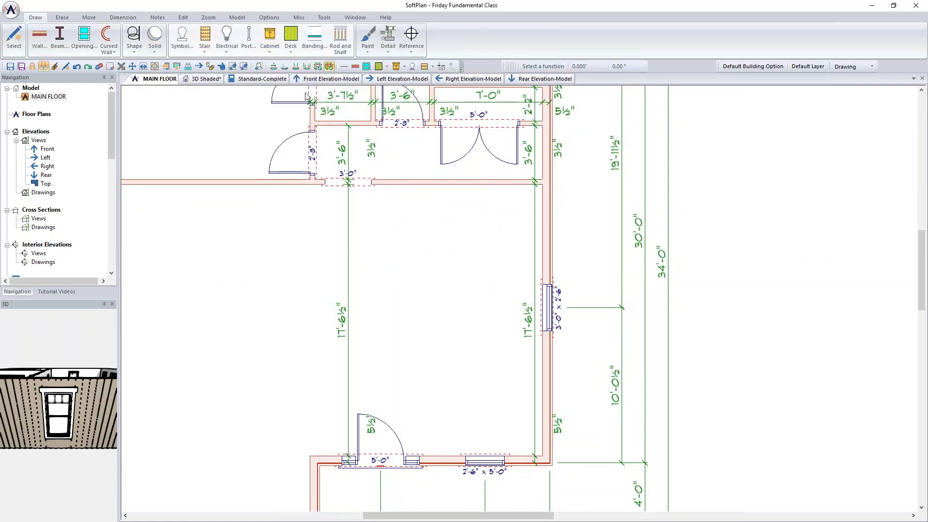
{"action": "left_click_drag", "start_coordinate": [530, 103], "coordinate": [709, 68]}
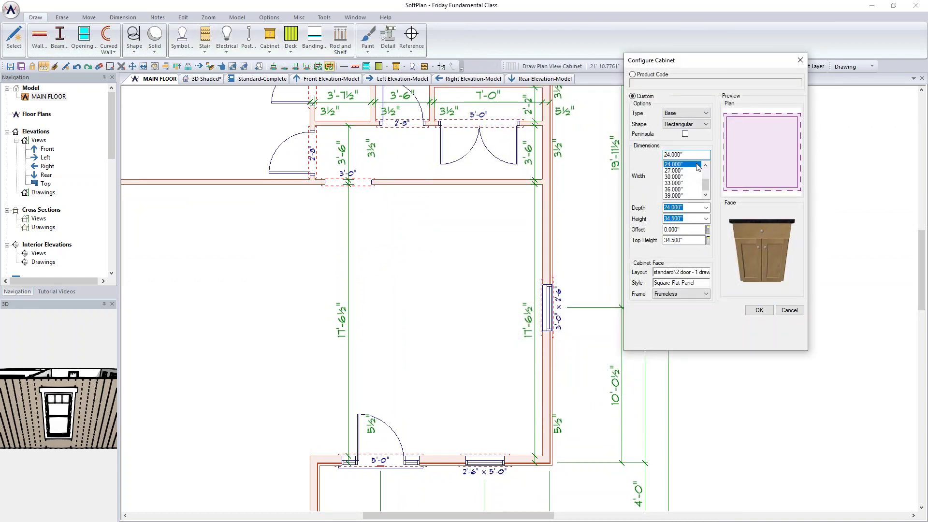
{"action": "left_click", "coordinate": [697, 114]}
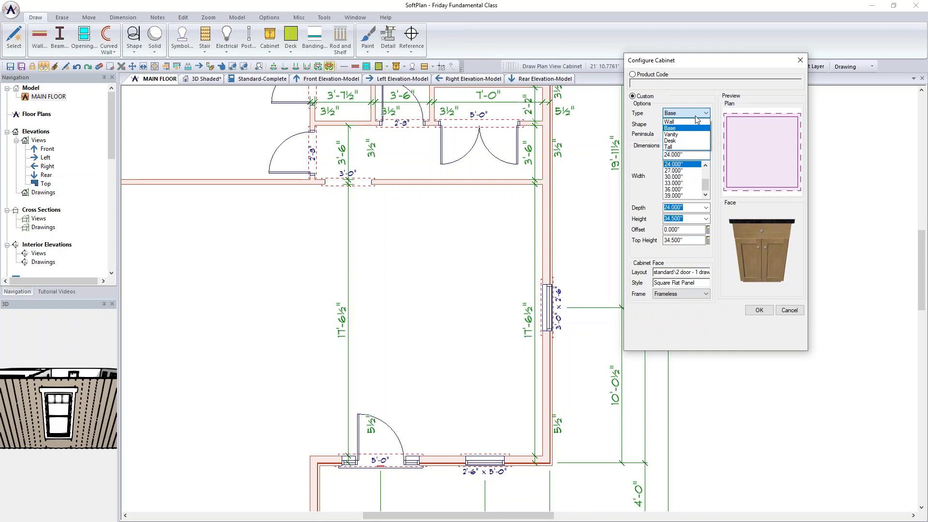
{"action": "left_click", "coordinate": [677, 128]}
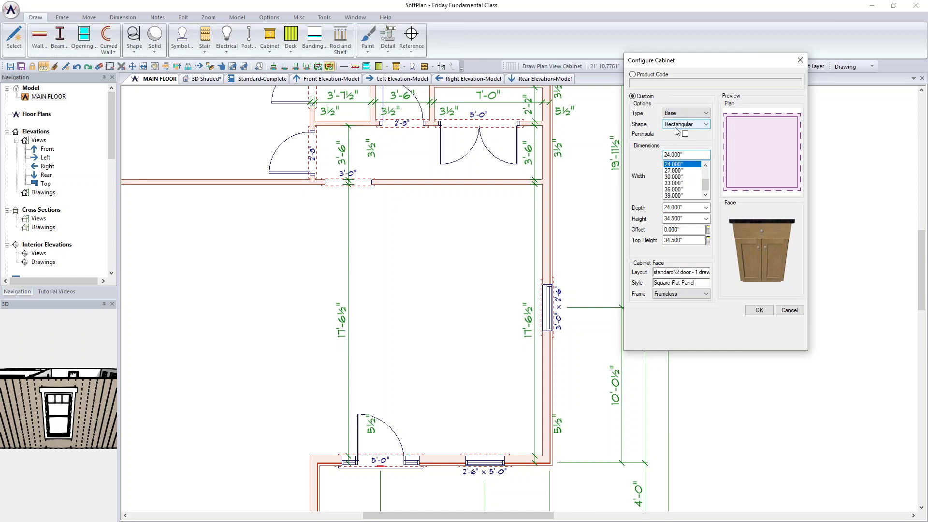
{"action": "left_click", "coordinate": [678, 125]}
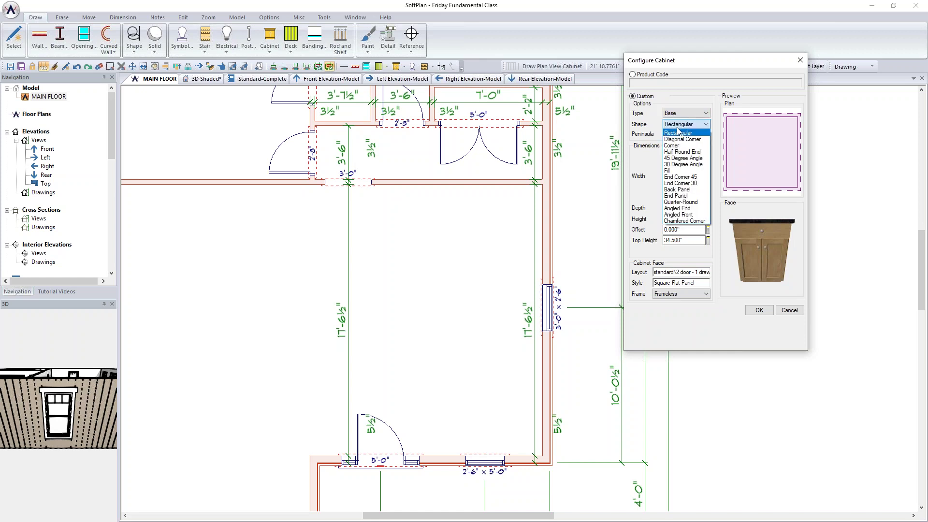
{"action": "left_click", "coordinate": [679, 146]}
{"action": "left_click", "coordinate": [702, 161]}
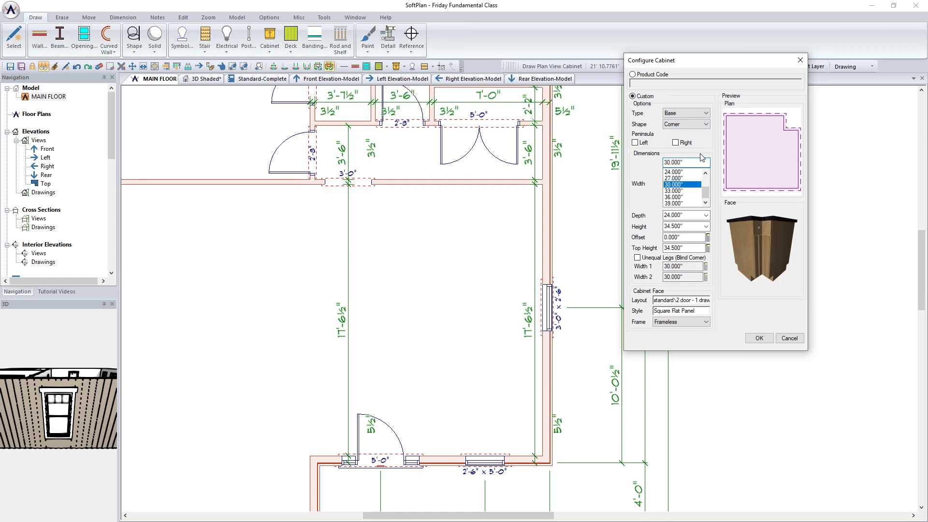
{"action": "left_click", "coordinate": [684, 197]}
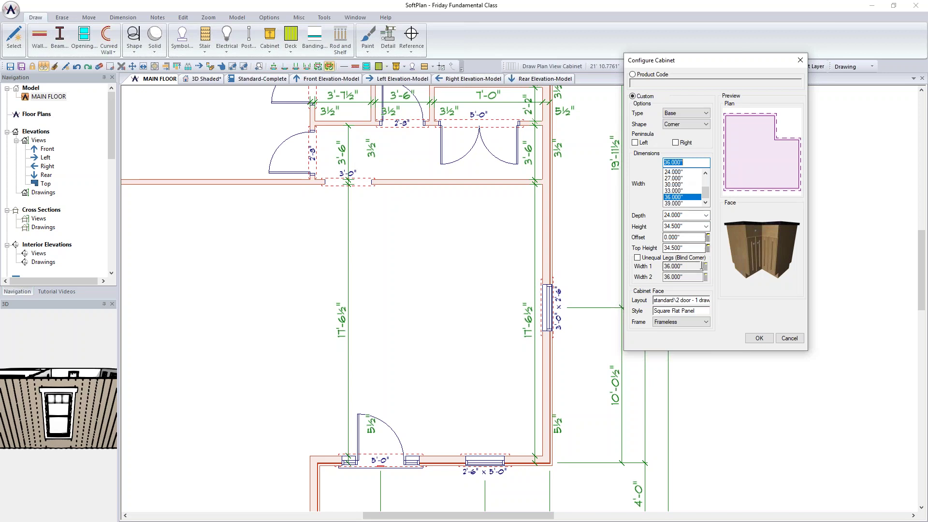
Step: Give the corner cabinet the Standard 1 door face layout and place it in the upper-right corner of the large room
{"action": "left_click", "coordinate": [696, 301]}
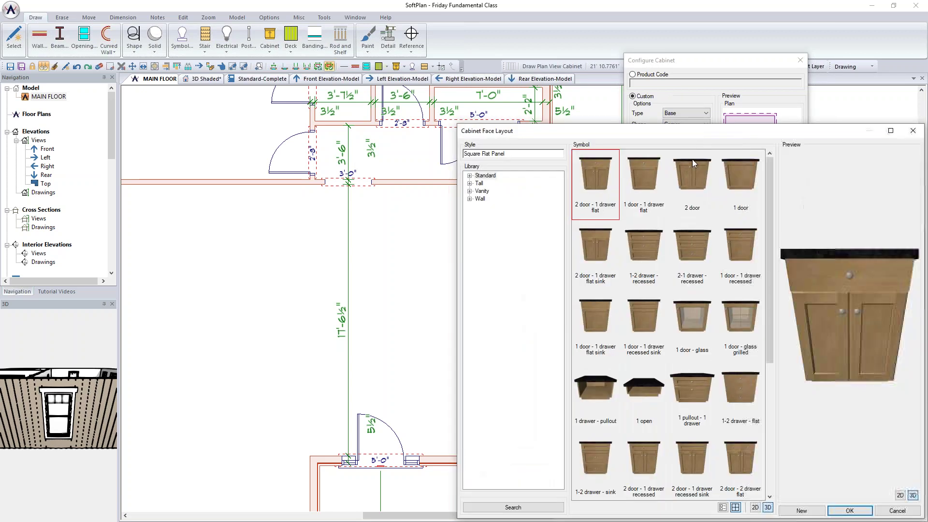
{"action": "left_click_drag", "start_coordinate": [693, 174], "coordinate": [377, 23]}
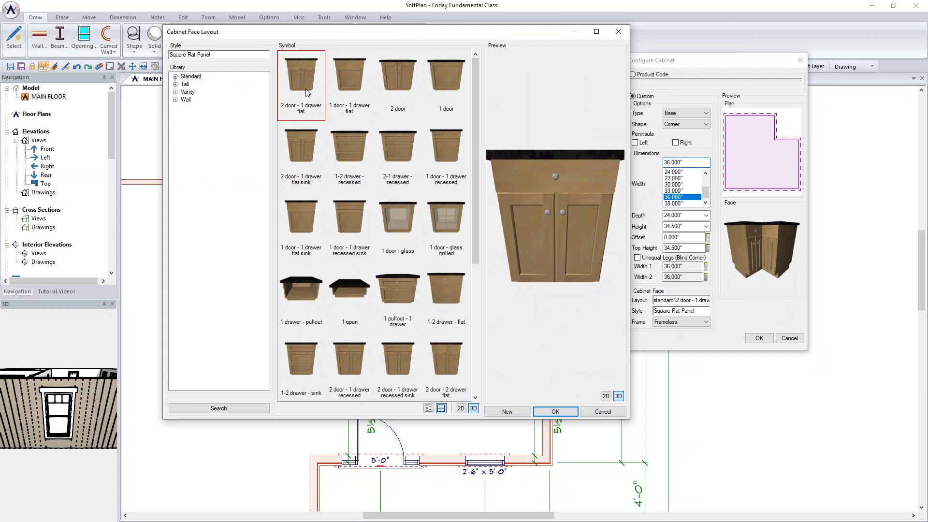
{"action": "double_click", "coordinate": [183, 76]}
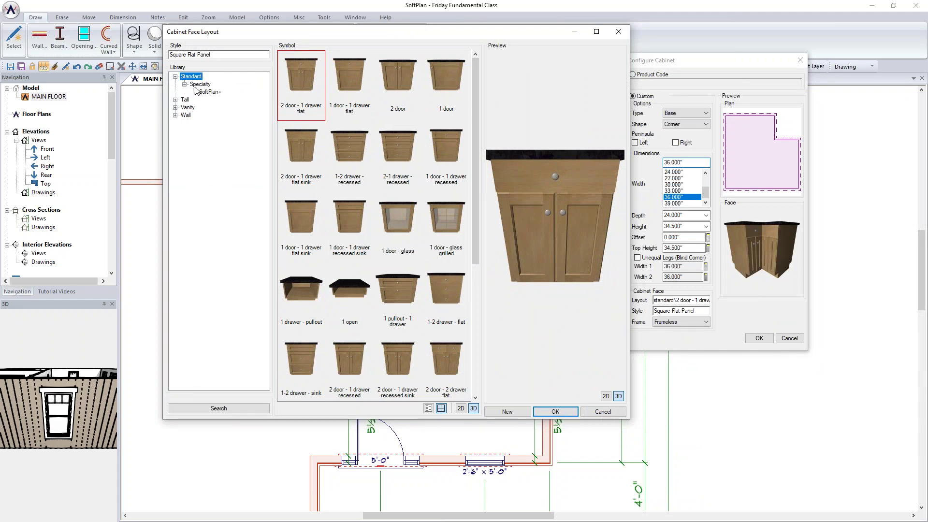
{"action": "left_click", "coordinate": [210, 91]}
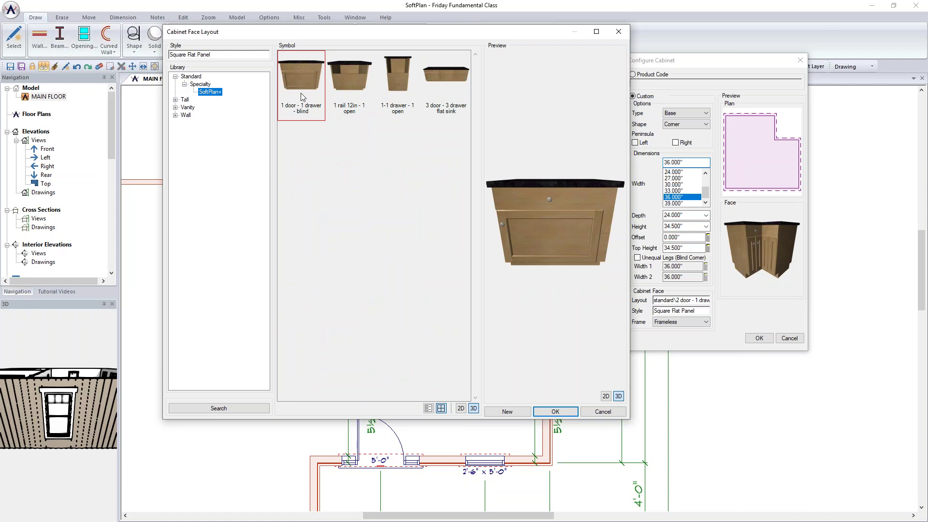
{"action": "left_click", "coordinate": [195, 76]}
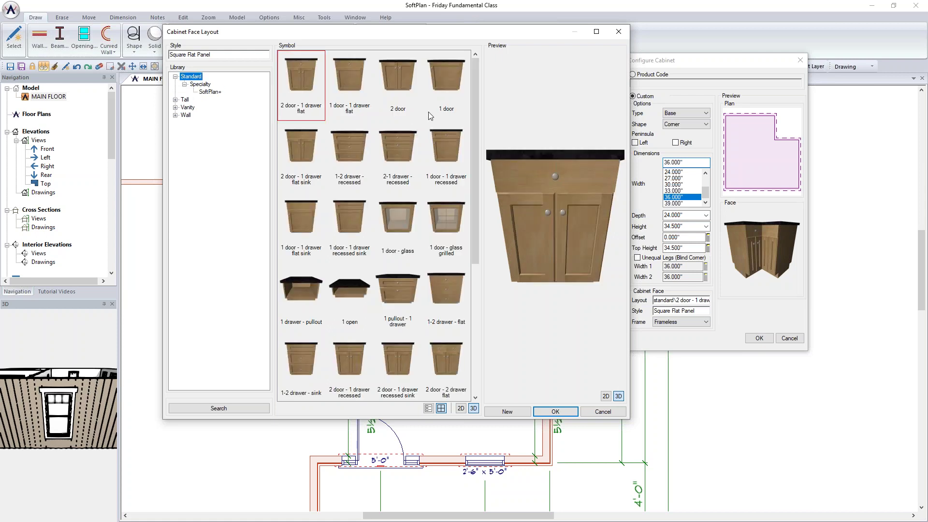
{"action": "left_click", "coordinate": [451, 78]}
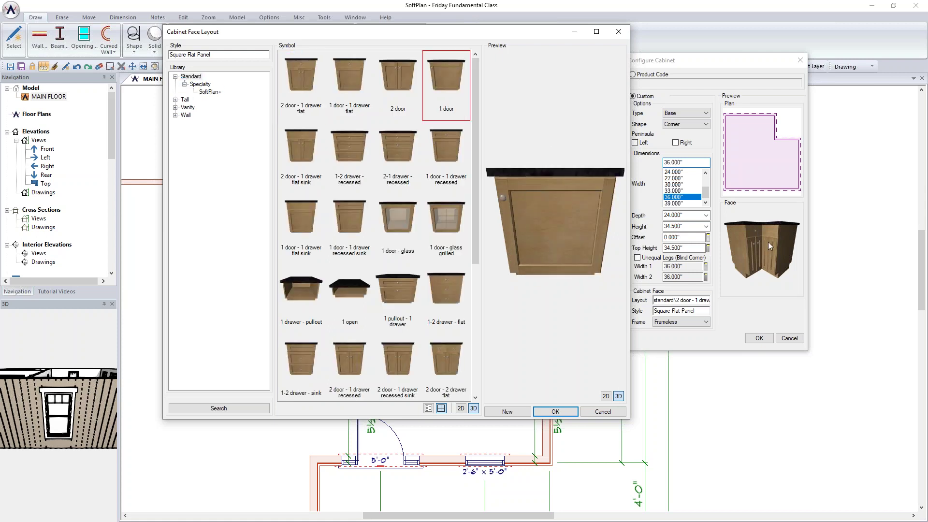
{"action": "left_click", "coordinate": [556, 411]}
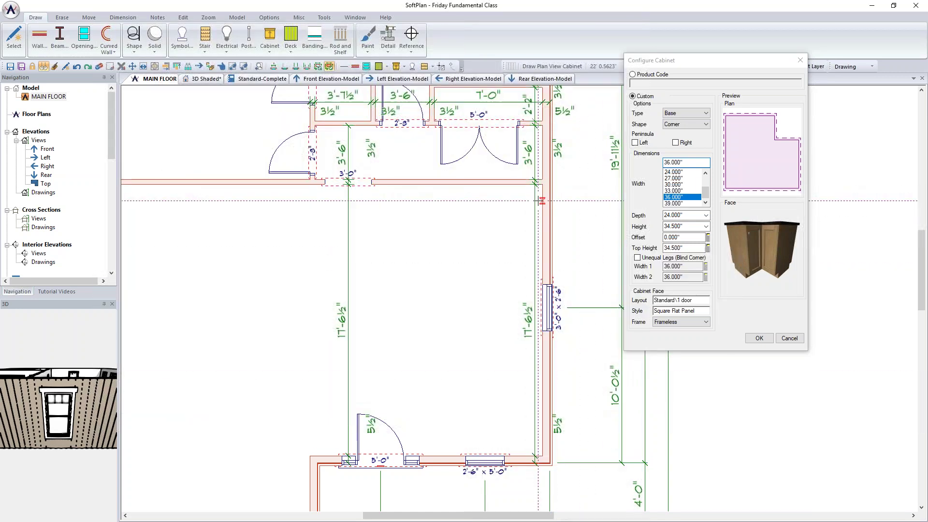
{"action": "left_click", "coordinate": [531, 203]}
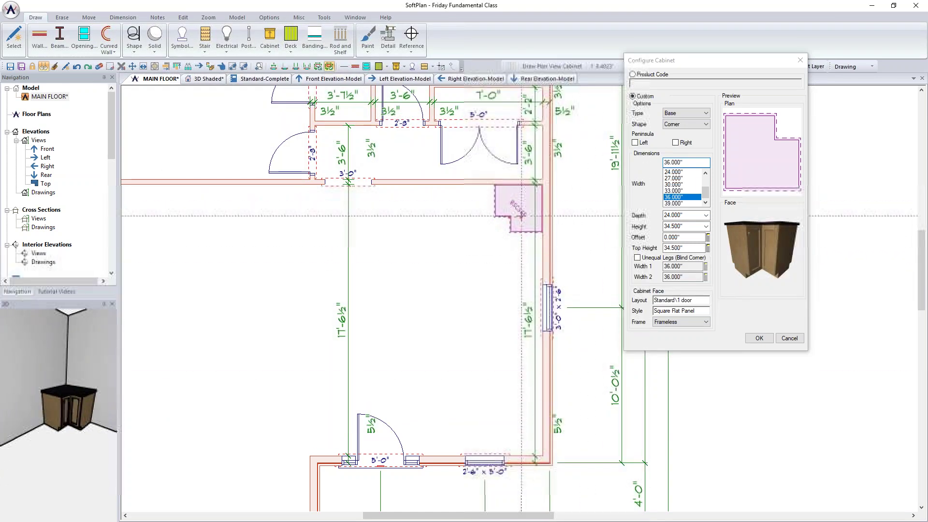
Step: Change the cabinet settings to a Rectangular base cabinet 30" wide
{"action": "scroll", "coordinate": [531, 203], "scroll_direction": "up", "scroll_amount": 2}
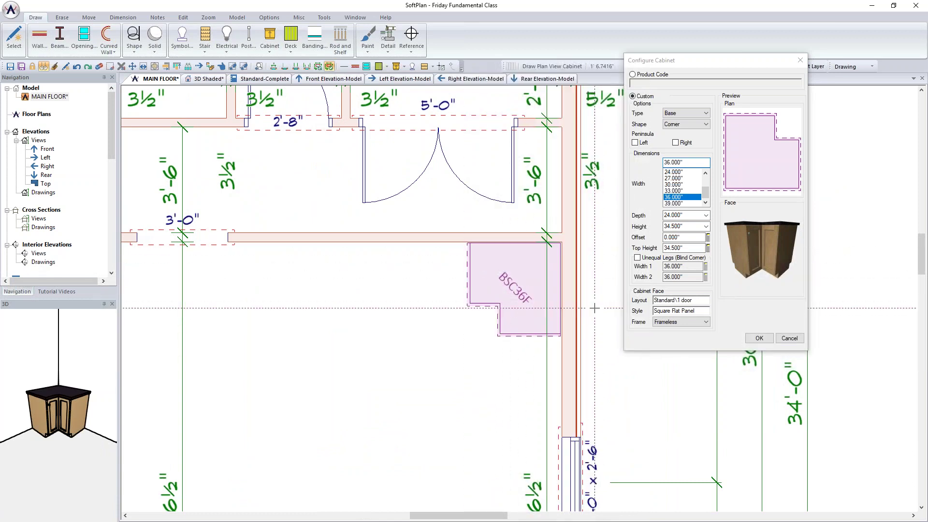
{"action": "left_click", "coordinate": [683, 124]}
{"action": "left_click", "coordinate": [687, 133]}
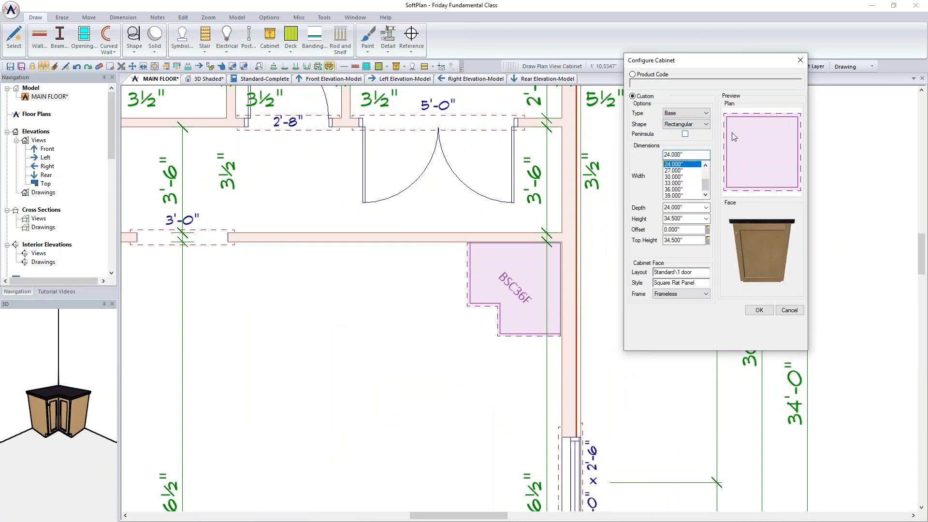
{"action": "left_click", "coordinate": [674, 177]}
Step: Apply the 2 door - 1 drawer recessed face to the 30" cabinet and place it along the wall, left of the corner cabinet
{"action": "left_click", "coordinate": [677, 272]}
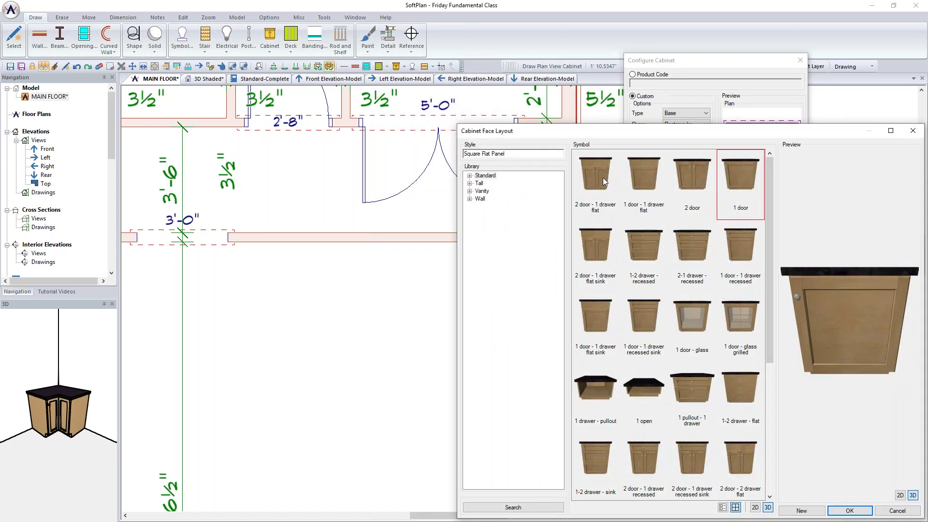
{"action": "left_click", "coordinate": [603, 178]}
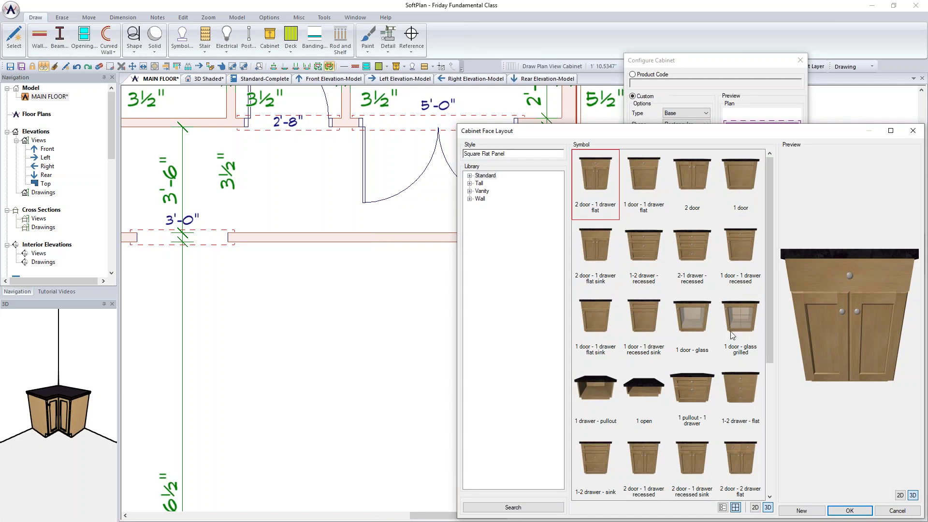
{"action": "scroll", "coordinate": [691, 389], "scroll_direction": "down", "scroll_amount": 1}
{"action": "left_click", "coordinate": [651, 441]}
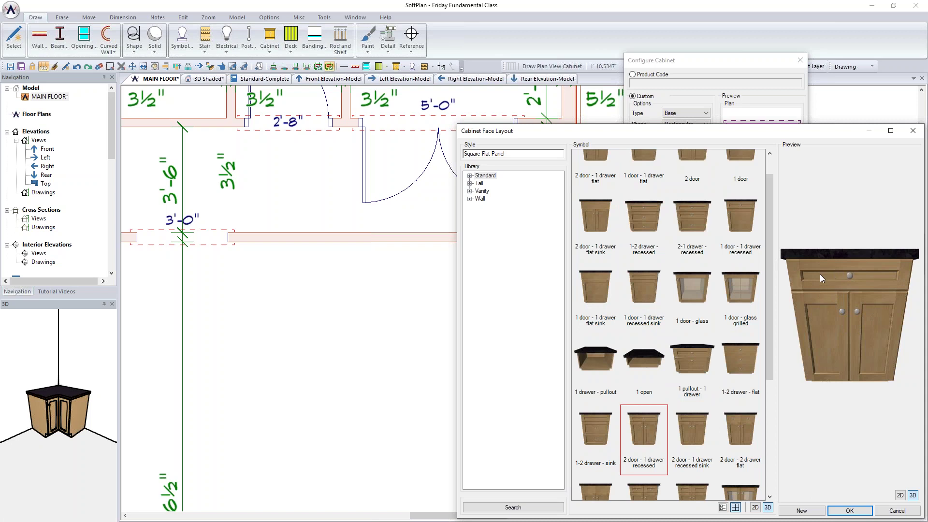
{"action": "left_click", "coordinate": [849, 510]}
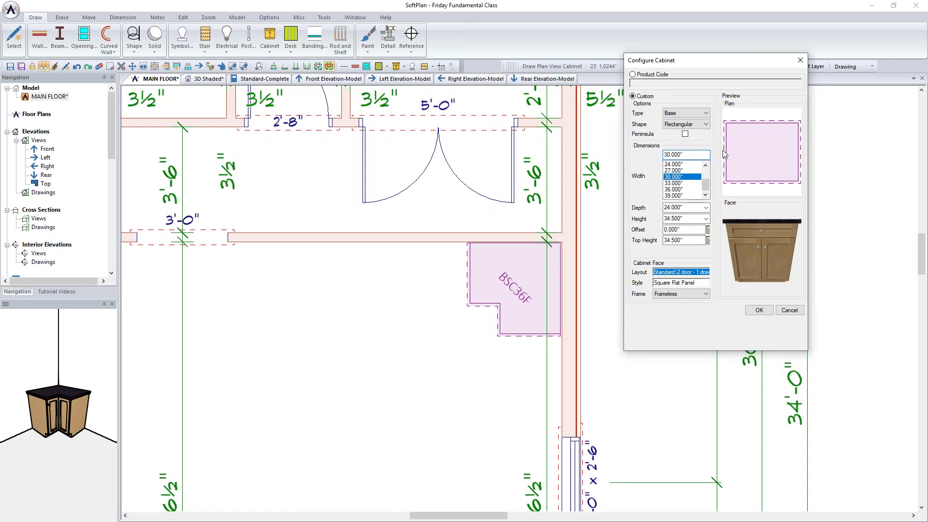
{"action": "left_click", "coordinate": [441, 242]}
{"action": "left_click", "coordinate": [439, 267]}
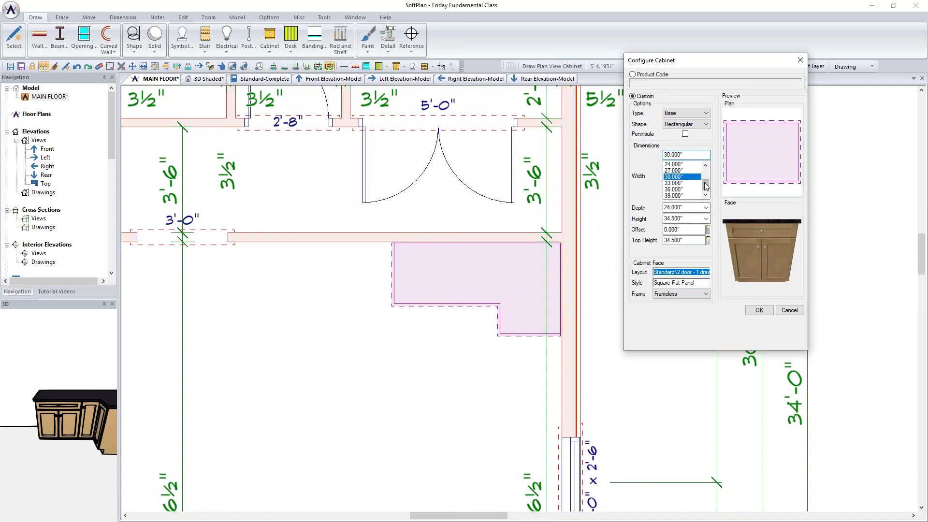
Step: Set the width for the following rectangular base cabinet to 15"
{"action": "scroll", "coordinate": [677, 174], "scroll_direction": "up", "scroll_amount": 2}
{"action": "left_click", "coordinate": [676, 165]}
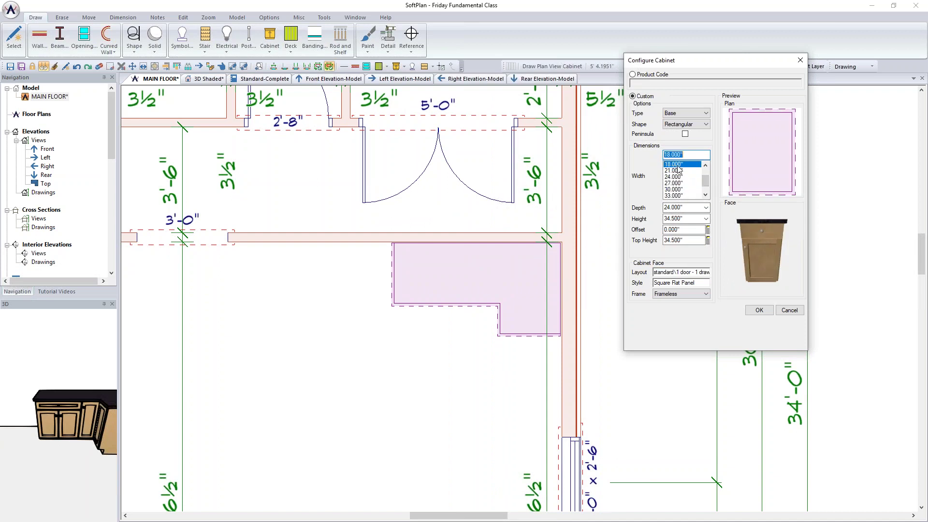
{"action": "scroll", "coordinate": [680, 170], "scroll_direction": "up", "scroll_amount": 1}
{"action": "left_click", "coordinate": [676, 177]}
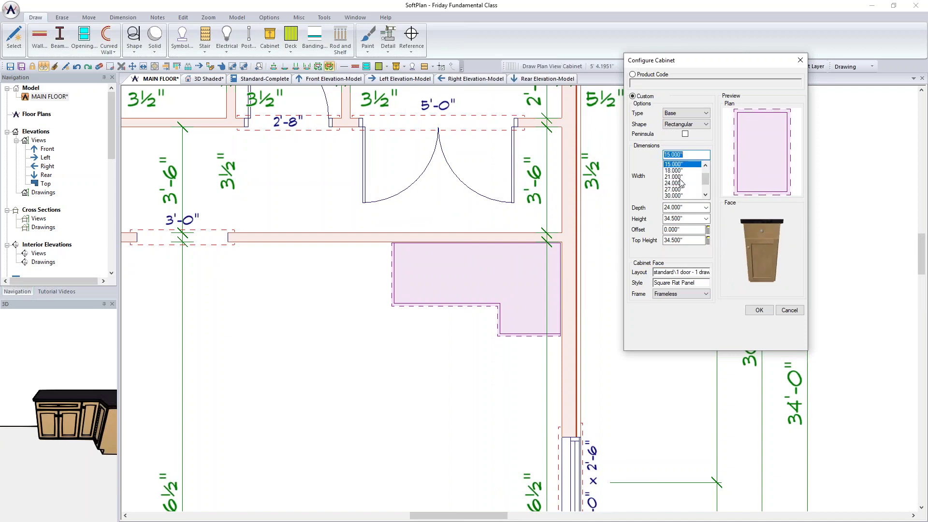
Step: Give the 15" cabinet the 1-2 drawer - recessed face layout and place it left of the 30" base cabinet
{"action": "left_click", "coordinate": [684, 274]}
{"action": "left_click", "coordinate": [658, 261]}
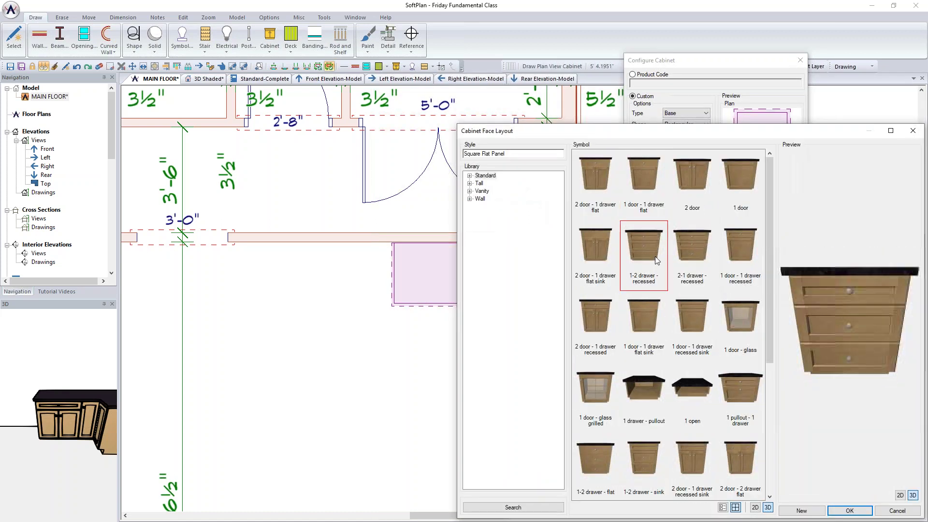
{"action": "left_click", "coordinate": [850, 510]}
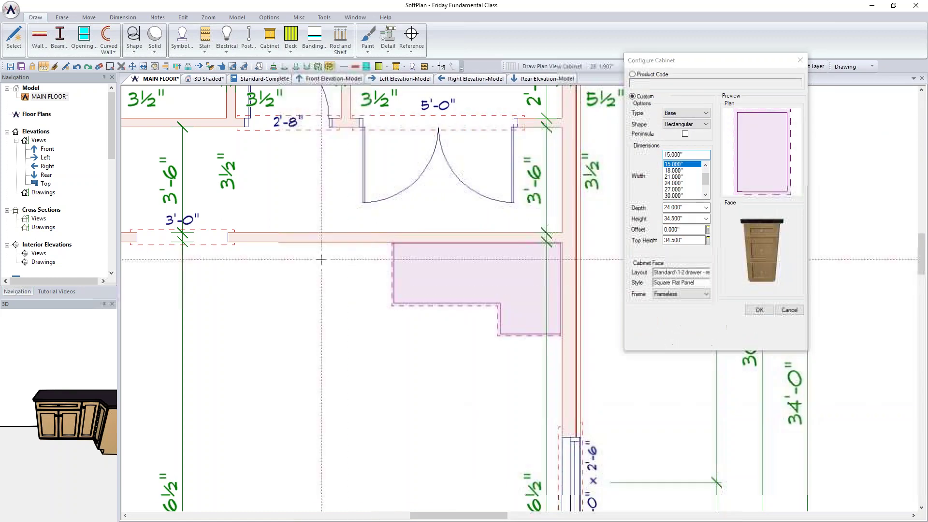
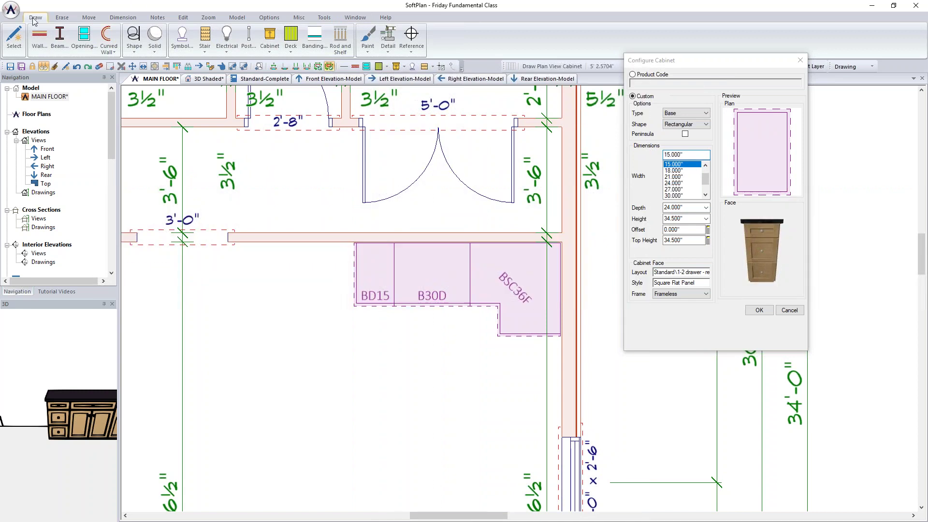
{"action": "left_click", "coordinate": [14, 39]}
{"action": "left_click", "coordinate": [382, 288]}
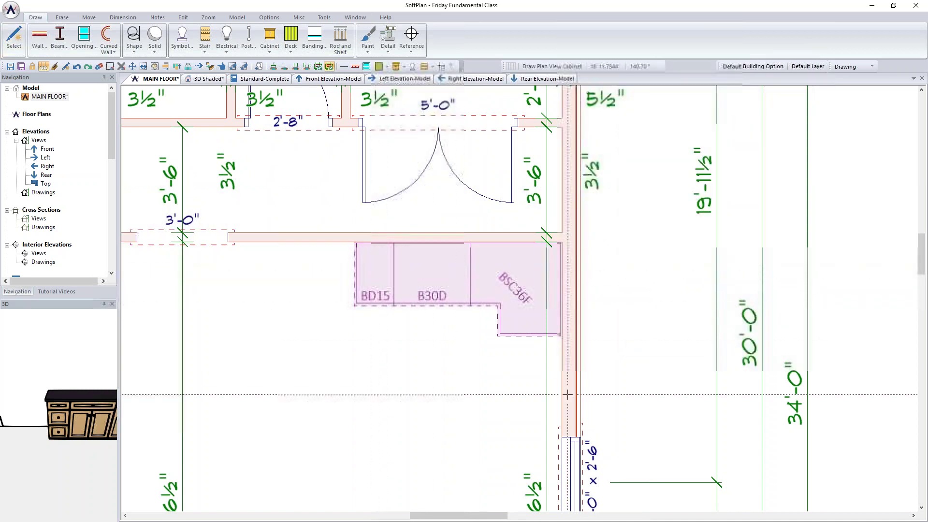
Step: Place a 15" rectangular base cabinet against the exterior side wall, directly below the corner cabinet
{"action": "left_click", "coordinate": [562, 357]}
{"action": "left_click", "coordinate": [545, 357]}
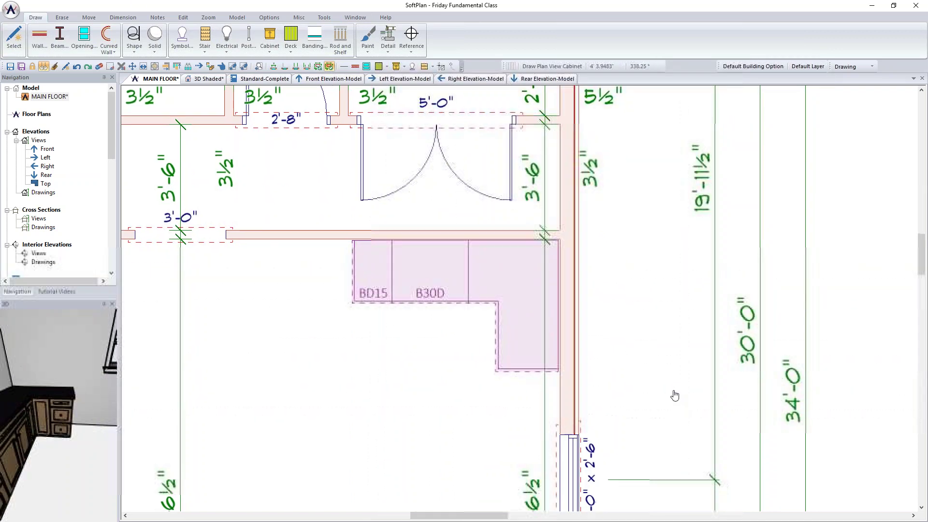
{"action": "middle_click_drag", "start_coordinate": [680, 405], "coordinate": [613, 293]}
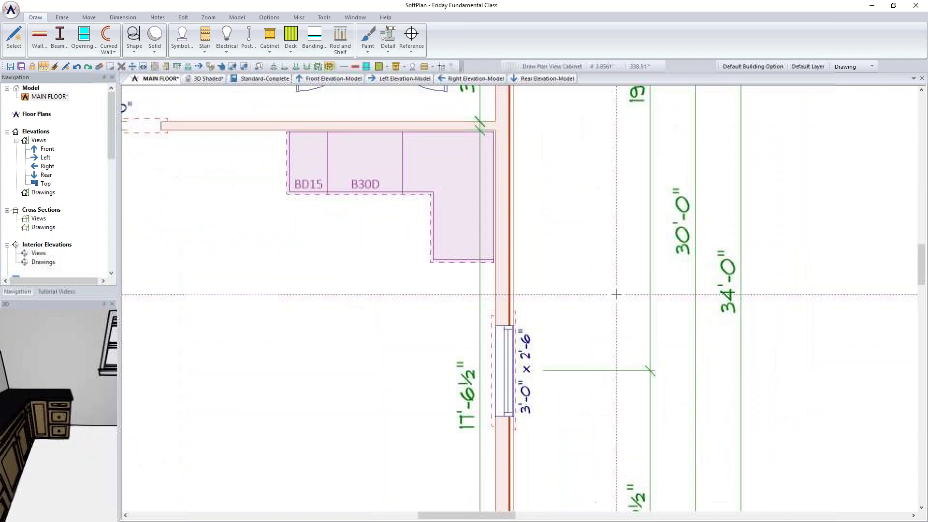
Step: Configure a 36" wide rectangular base cabinet and place it on the side wall below the 15" cabinet
{"action": "left_click", "coordinate": [270, 48]}
{"action": "left_click", "coordinate": [299, 90]}
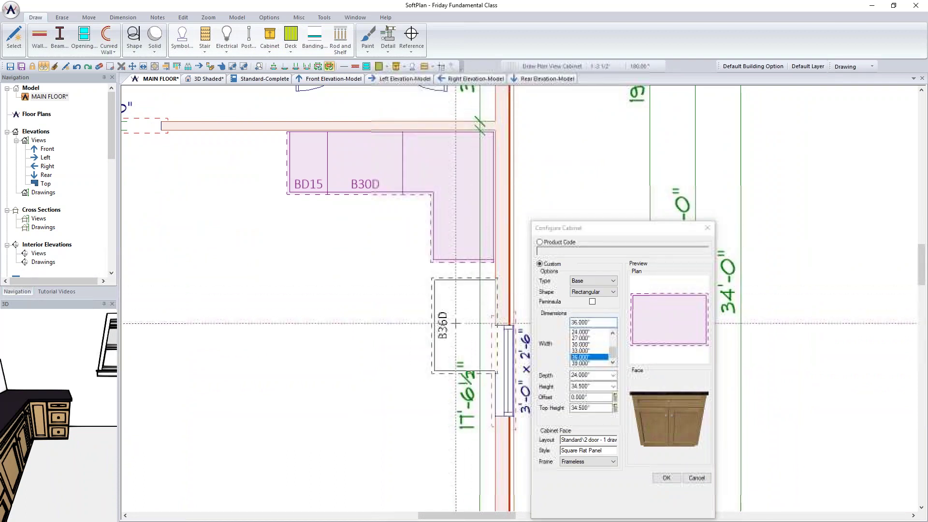
{"action": "left_click", "coordinate": [491, 314]}
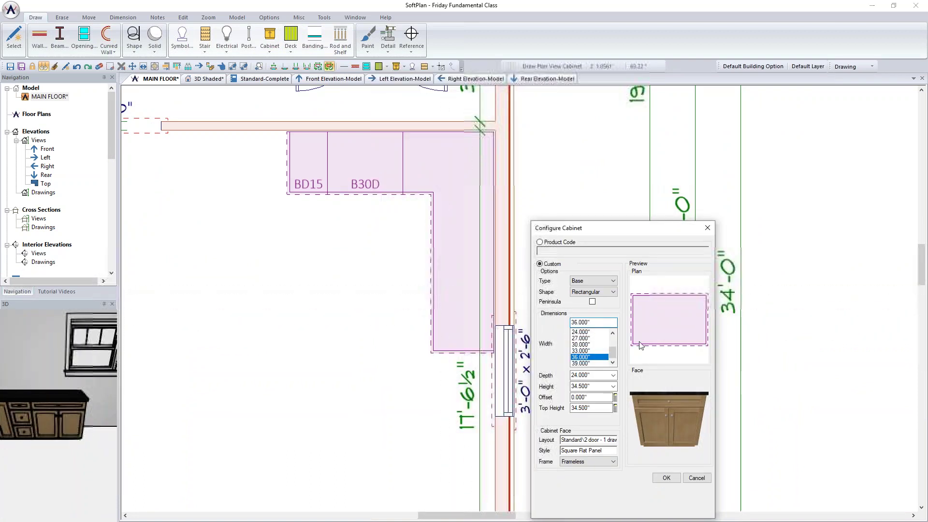
Step: Set the cabinet width to 24" and place that base cabinet below the 36" one on the side wall
{"action": "left_click_drag", "start_coordinate": [685, 229], "coordinate": [714, 149]}
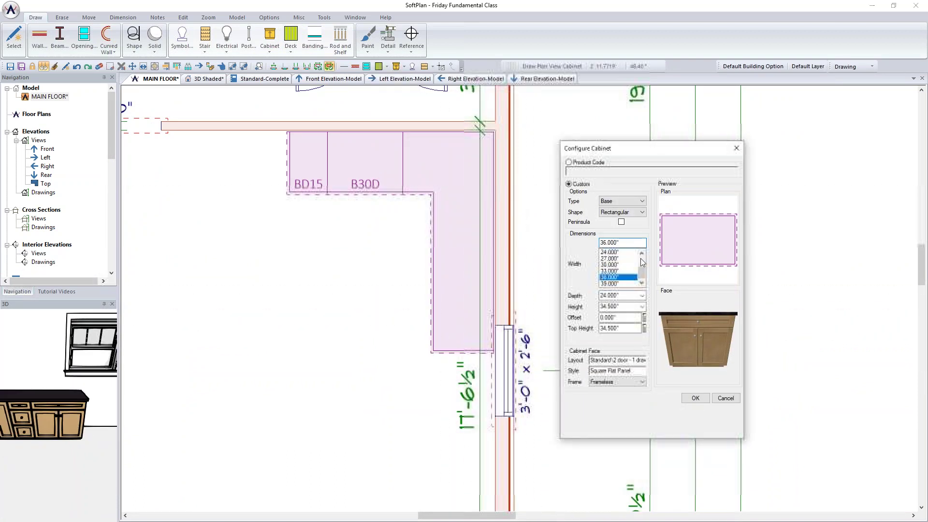
{"action": "left_click", "coordinate": [619, 251]}
{"action": "left_click", "coordinate": [503, 383]}
Step: Set the base cabinet width to 36" and place it freestanding inside the L-shaped run as an island
{"action": "scroll", "coordinate": [501, 338], "scroll_direction": "down", "scroll_amount": 2}
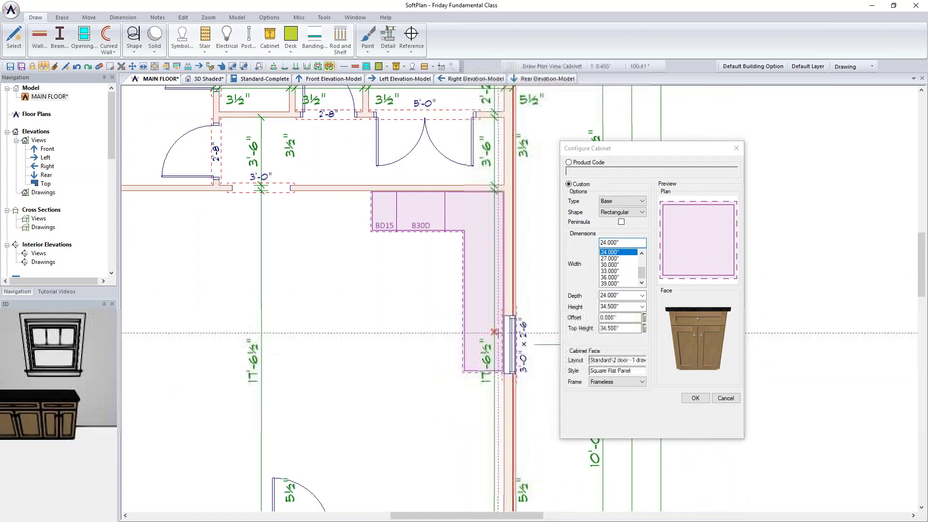
{"action": "middle_click_drag", "start_coordinate": [456, 356], "coordinate": [419, 262]}
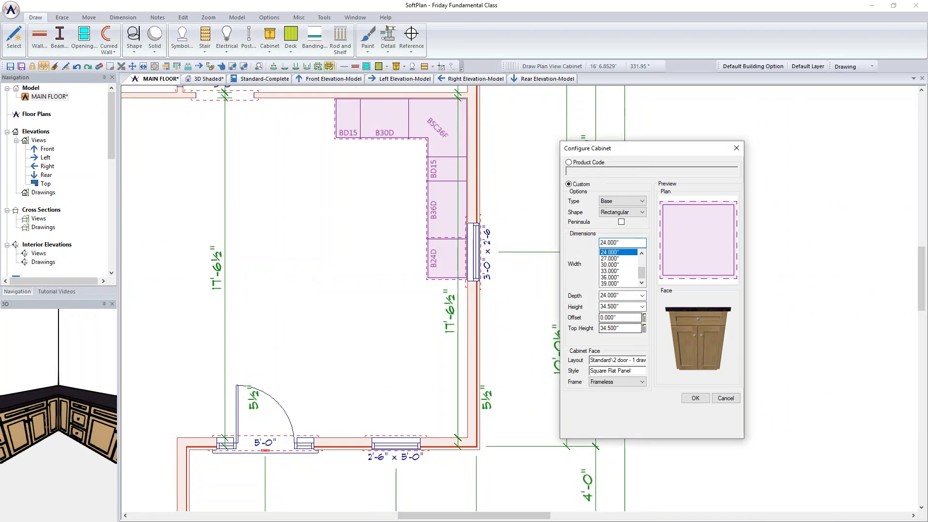
{"action": "left_click", "coordinate": [612, 277]}
{"action": "left_click", "coordinate": [695, 398]}
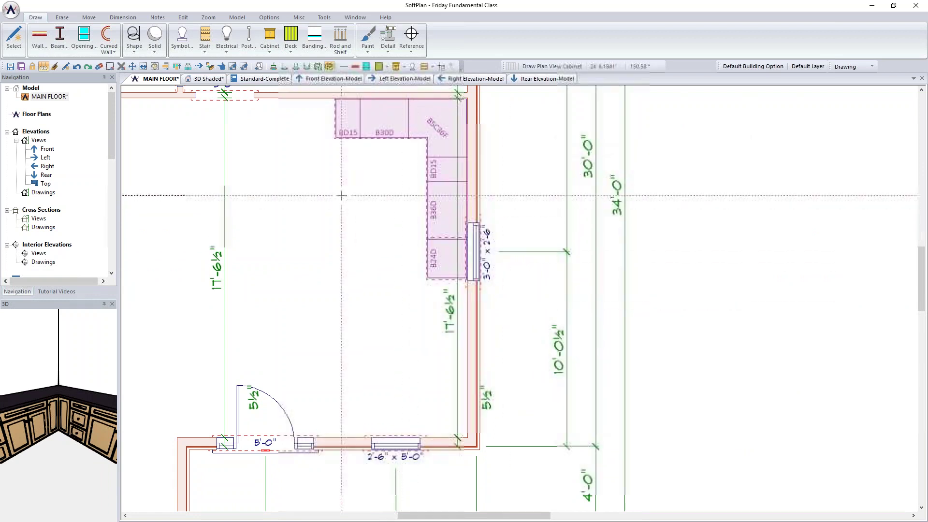
{"action": "left_click", "coordinate": [363, 203]}
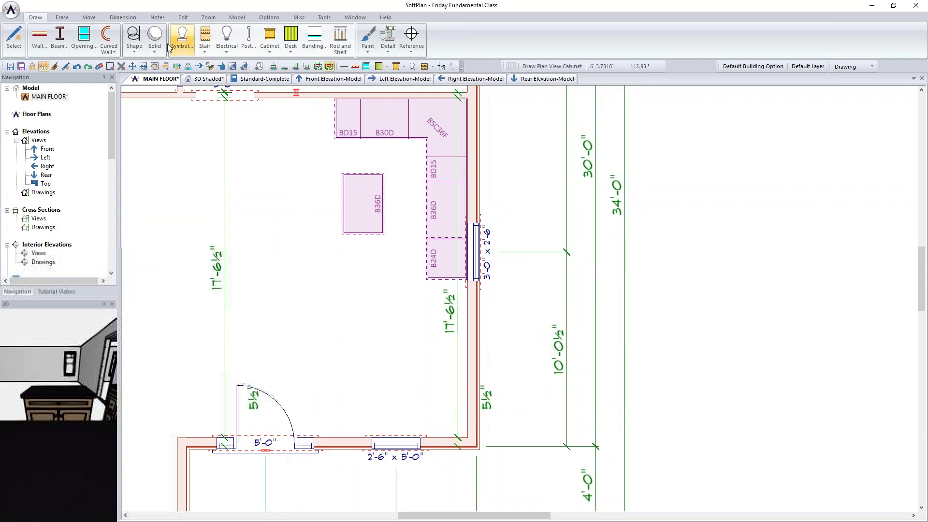
Step: Dimension the island cabinet and its clearances to both kitchen cabinet runs, with symbol dimensioning enabled
{"action": "left_click", "coordinate": [123, 17]}
{"action": "left_click", "coordinate": [27, 44]}
{"action": "left_click", "coordinate": [723, 67]}
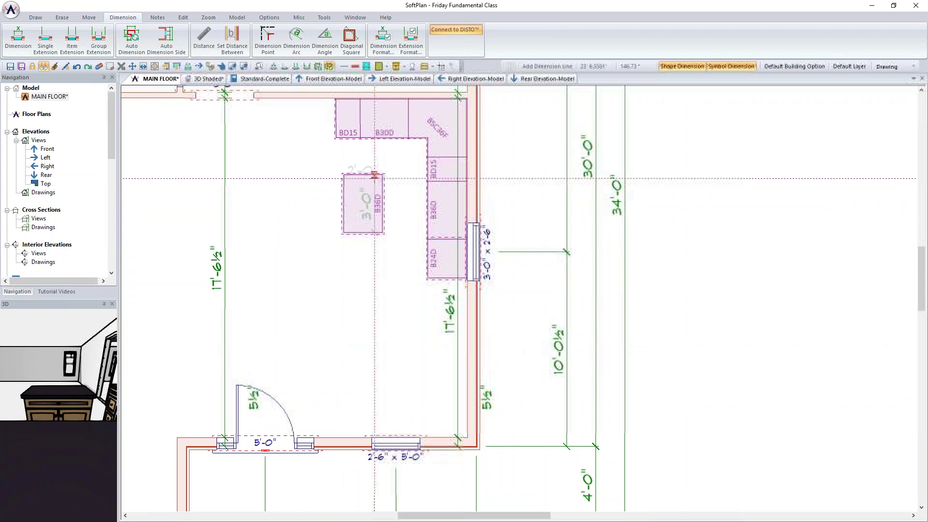
{"action": "left_click", "coordinate": [386, 196]}
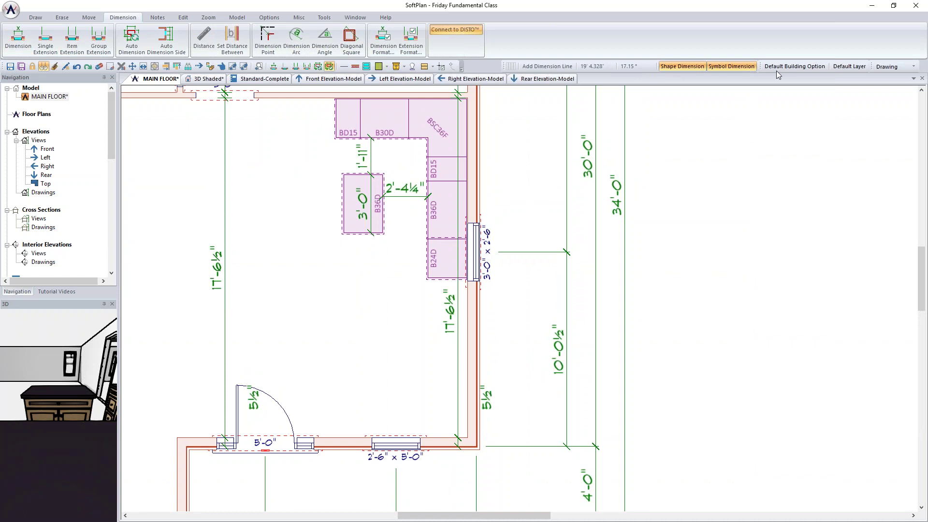
Step: Set the clearance between the island and the cabinet run above it in the plan to 3'-6"
{"action": "scroll", "coordinate": [516, 287], "scroll_direction": "up", "scroll_amount": 2}
{"action": "right_click", "coordinate": [479, 242]}
{"action": "left_click", "coordinate": [496, 266]}
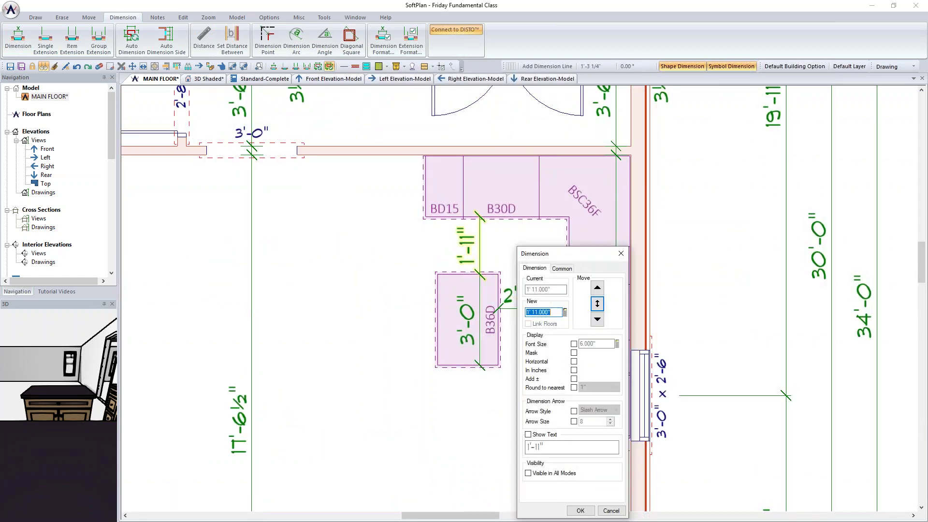
{"action": "key", "text": "Return"}
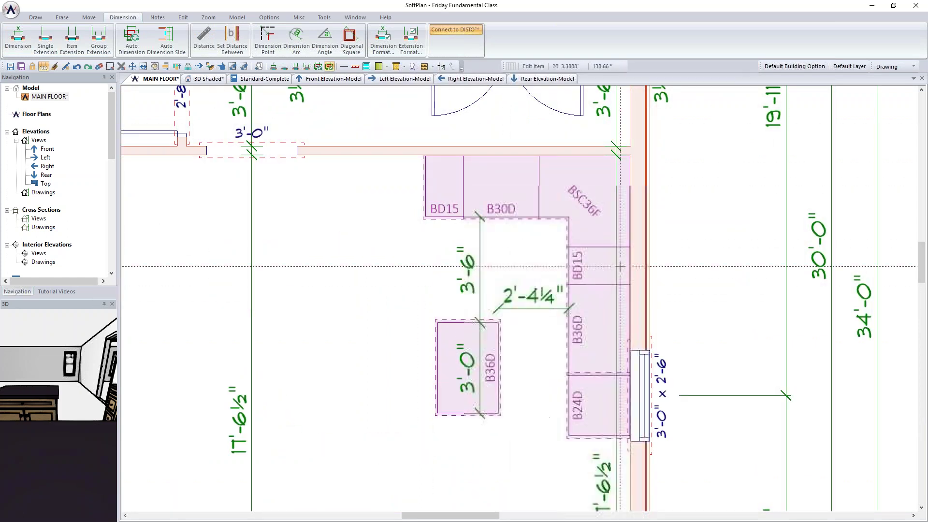
Step: Set the clearance between the island and the cabinets on the exterior side wall to 3'-6" by moving the island
{"action": "left_click", "coordinate": [513, 308]}
{"action": "type", "text": "4"}
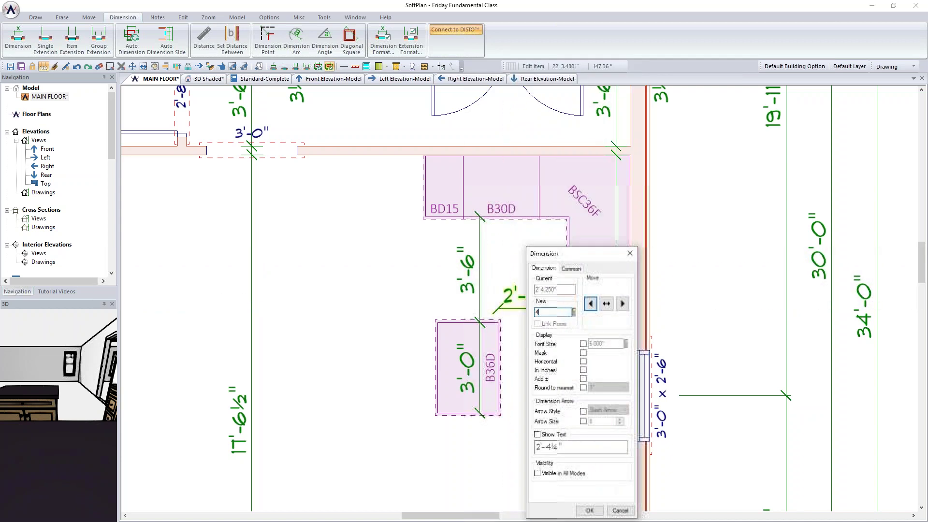
{"action": "type", "text": "2\""}
{"action": "key", "text": "Return"}
Step: Add another base cabinet below the 24" one on the side wall and extend the island with a second cabinet
{"action": "scroll", "coordinate": [534, 365], "scroll_direction": "down", "scroll_amount": 1}
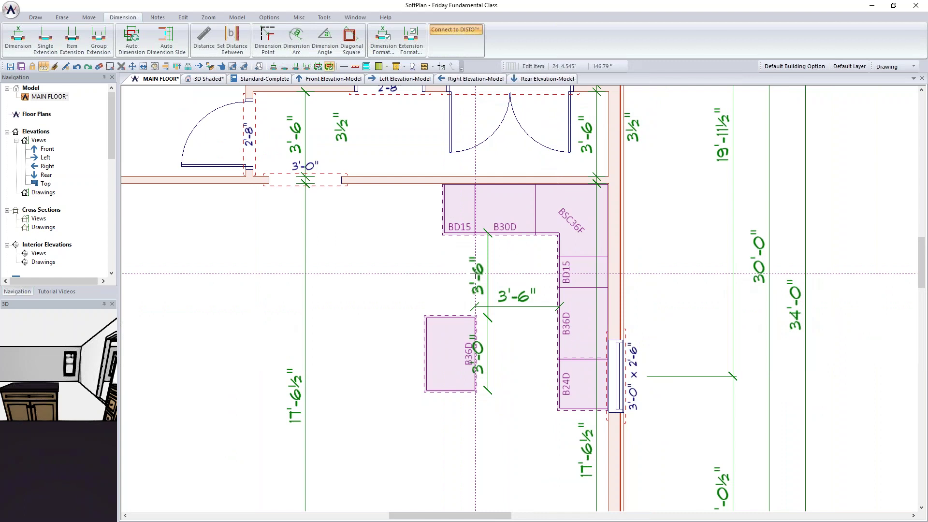
{"action": "scroll", "coordinate": [475, 274], "scroll_direction": "down", "scroll_amount": 2}
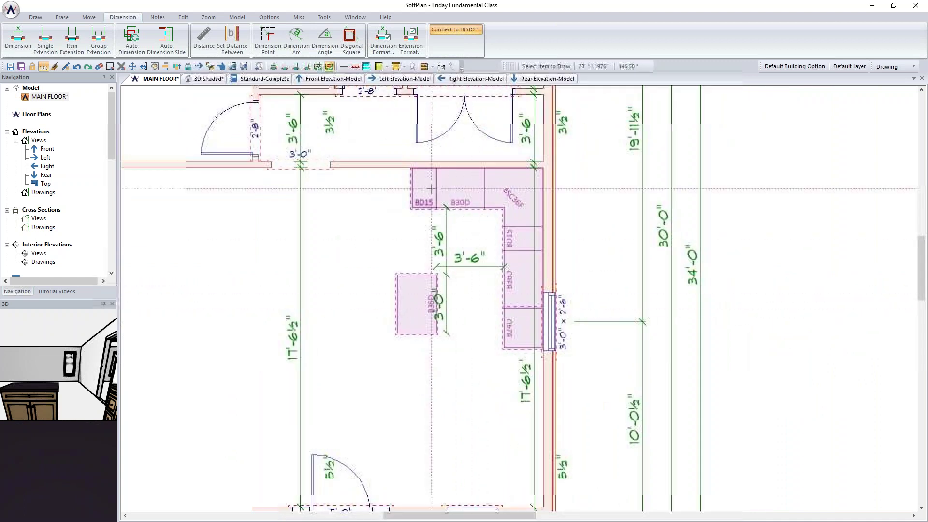
{"action": "left_click", "coordinate": [544, 379]}
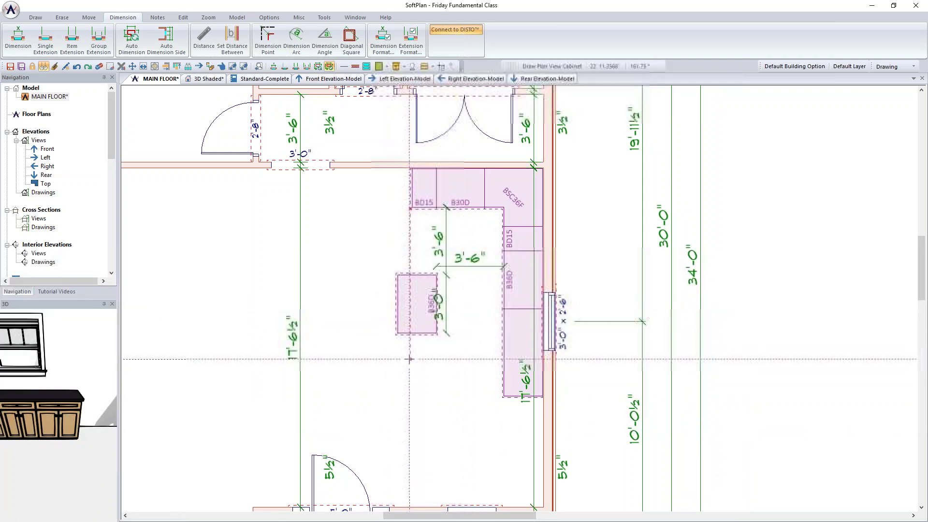
{"action": "left_click", "coordinate": [429, 392]}
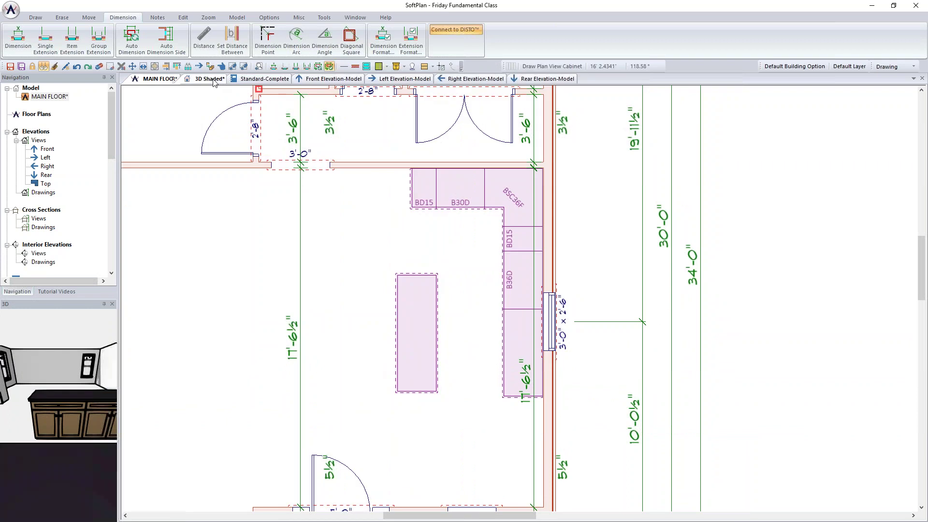
Step: Open the shaded 3D model and view the kitchen base cabinets and island up close
{"action": "left_click", "coordinate": [214, 81]}
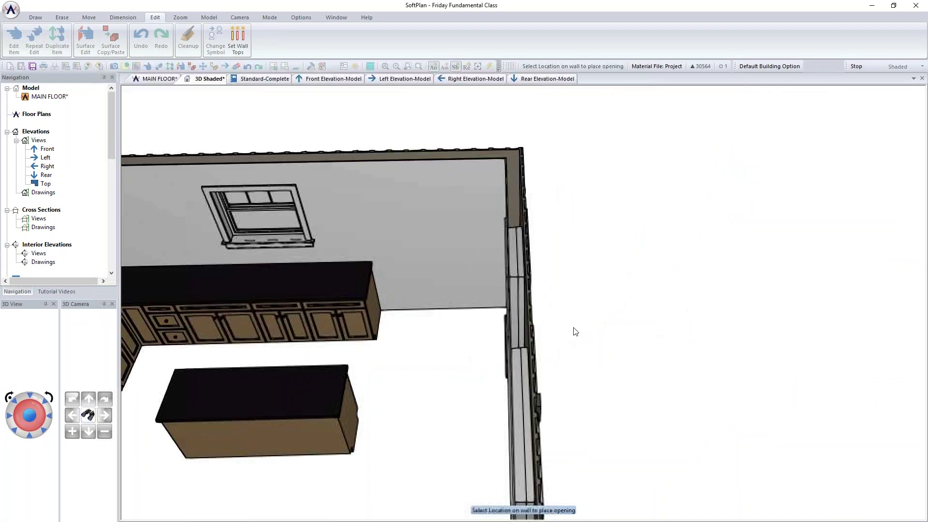
{"action": "scroll", "coordinate": [570, 334], "scroll_direction": "down", "scroll_amount": 5}
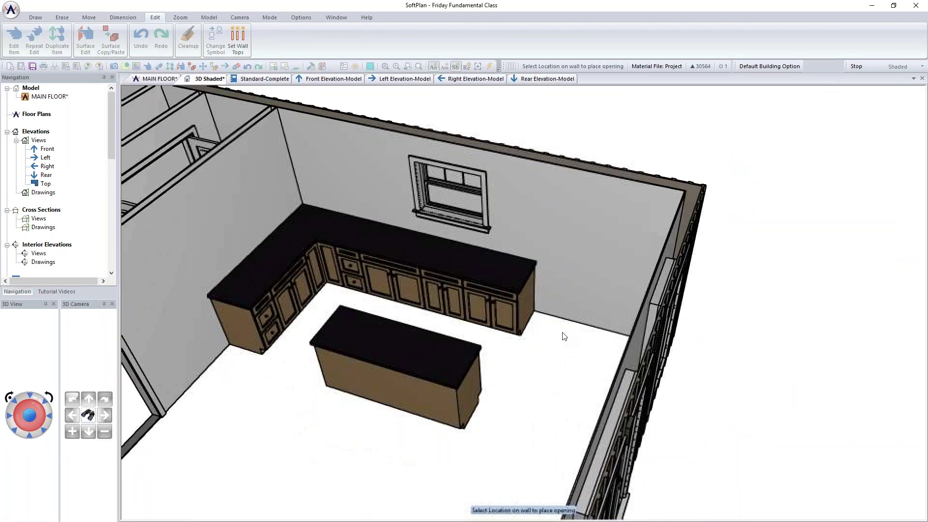
{"action": "middle_click_drag", "start_coordinate": [492, 273], "coordinate": [483, 298]}
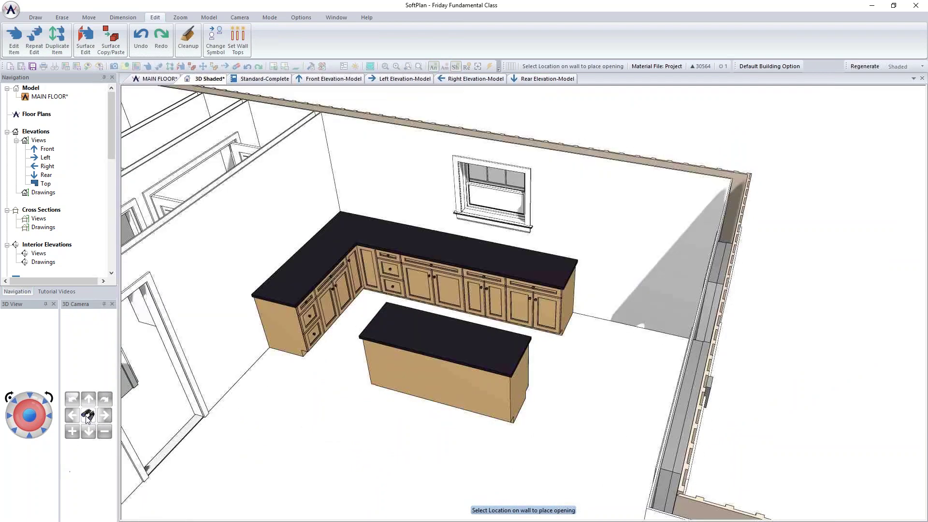
{"action": "left_click", "coordinate": [87, 417]}
{"action": "left_click", "coordinate": [398, 297]}
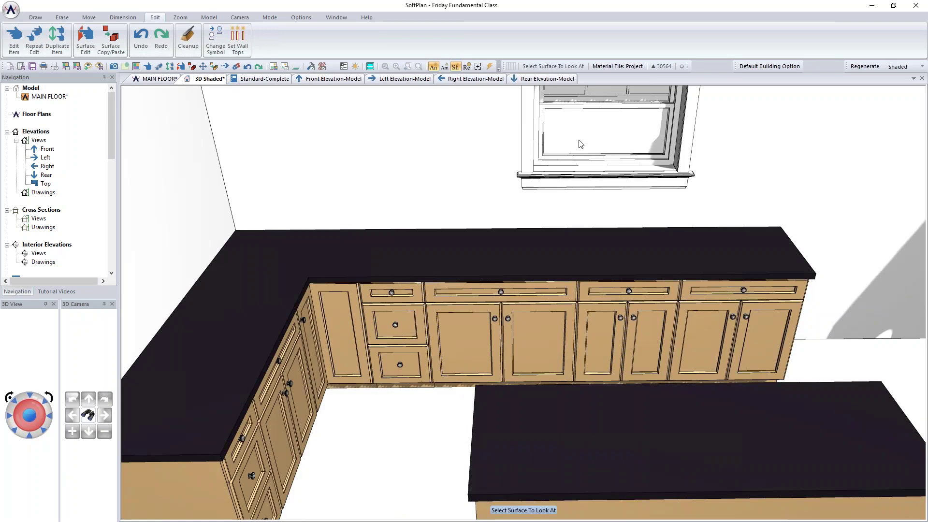
Step: Move the kitchen window along the wall so it is centred above the 36" base cabinet
{"action": "left_click", "coordinate": [581, 144]}
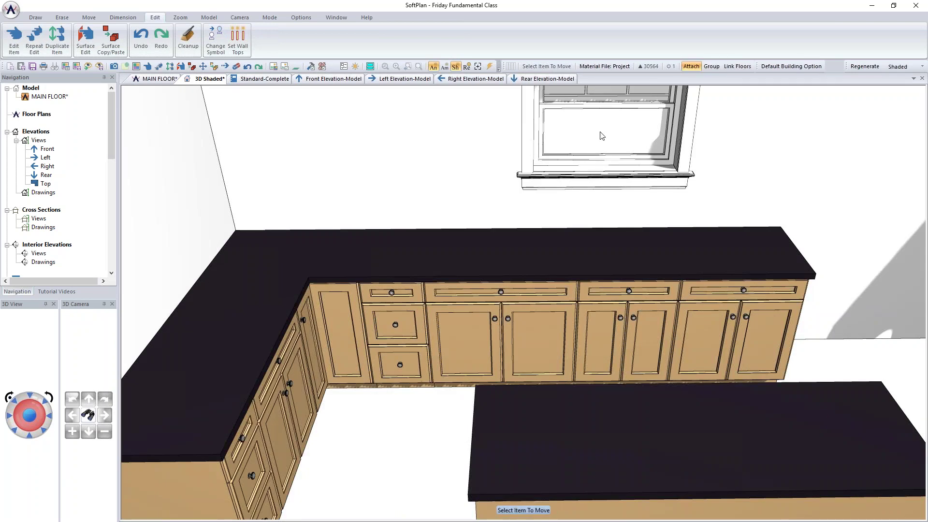
{"action": "left_click", "coordinate": [491, 141]}
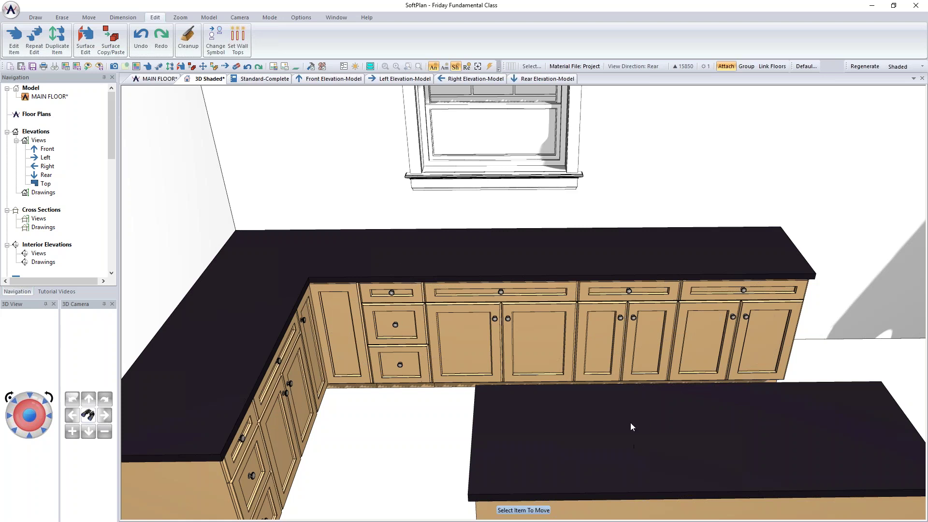
{"action": "right_click", "coordinate": [498, 298]}
{"action": "left_click", "coordinate": [529, 317]}
{"action": "left_click", "coordinate": [239, 303]}
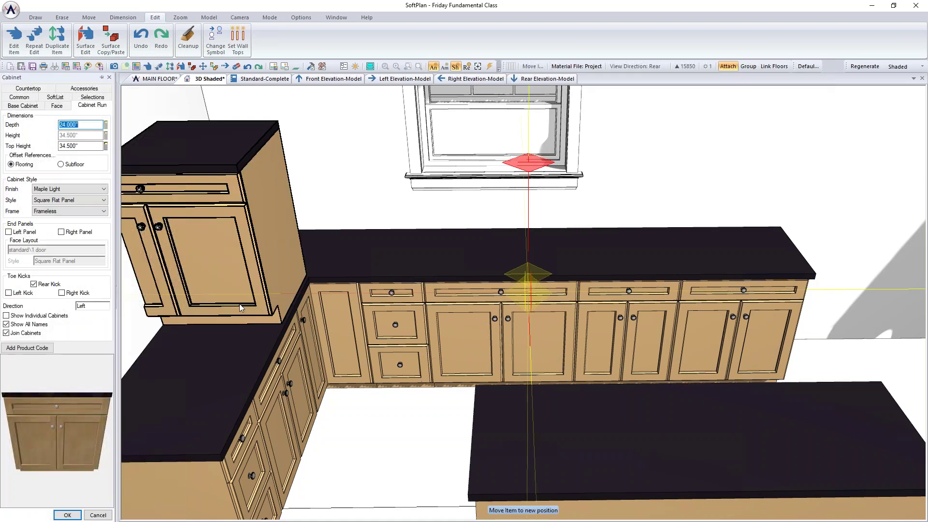
{"action": "key", "text": "Escape"}
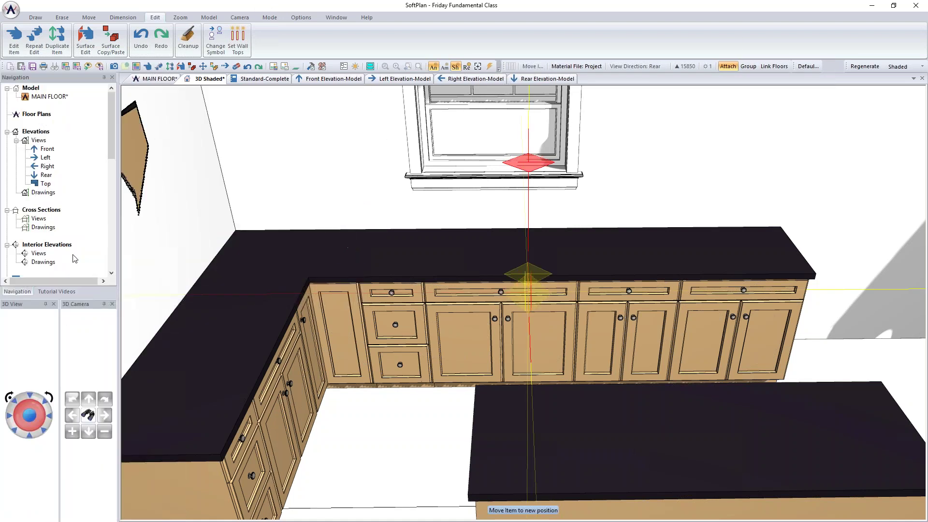
Step: Edit the 36" base cabinet beneath the window to add a sink, and open the Kohler Sinks symbol library
{"action": "right_click", "coordinate": [518, 300]}
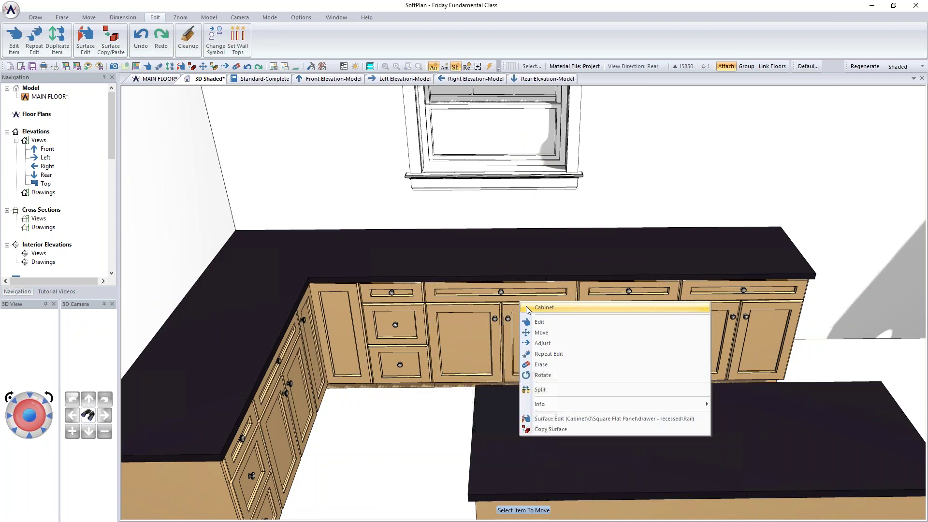
{"action": "left_click", "coordinate": [546, 326]}
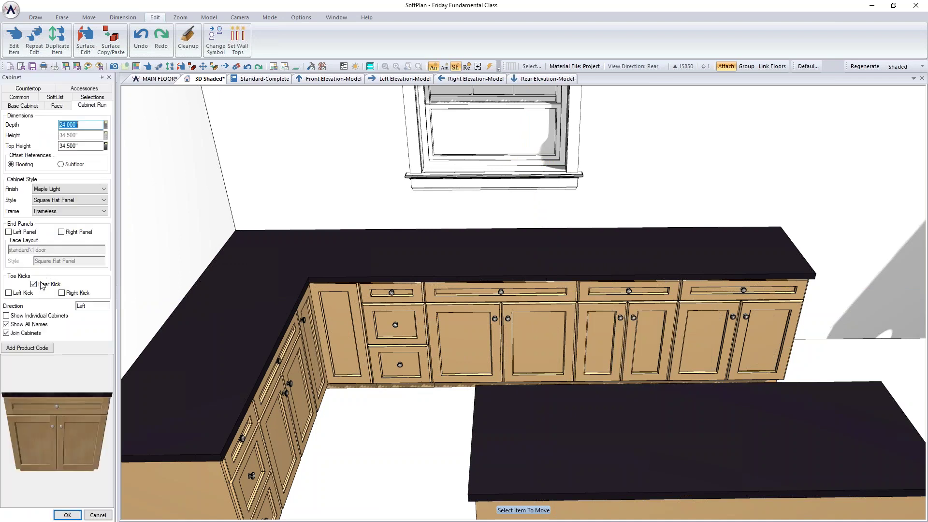
{"action": "left_click", "coordinate": [29, 107]}
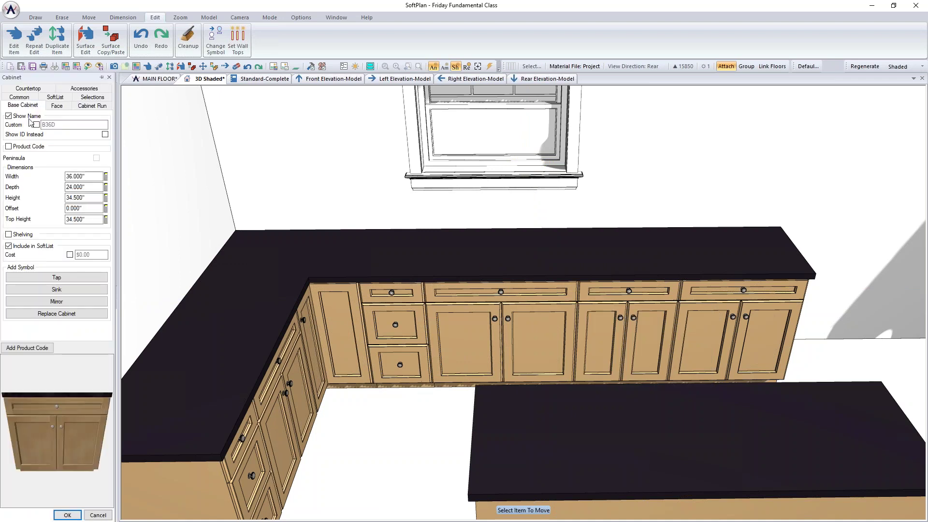
{"action": "left_click", "coordinate": [56, 289]}
{"action": "left_click_drag", "start_coordinate": [236, 136], "coordinate": [324, 73]}
{"action": "left_click", "coordinate": [205, 129]}
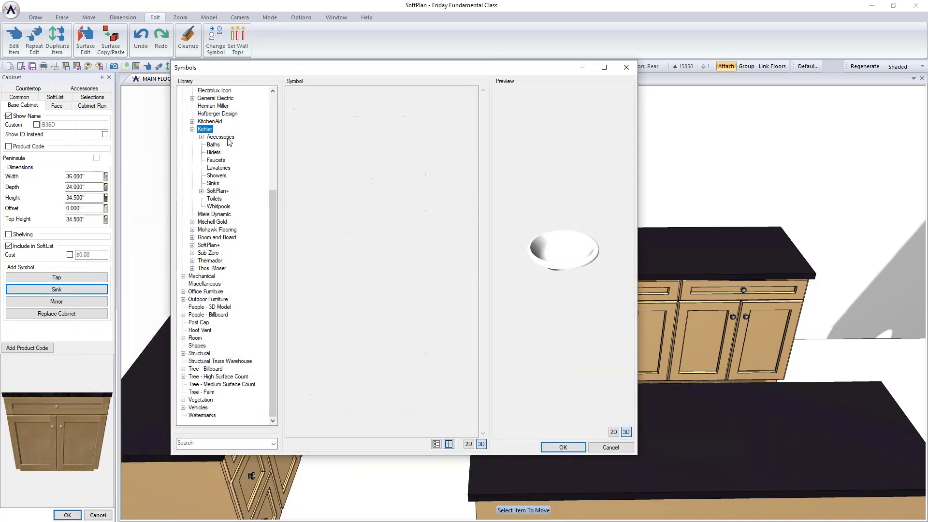
{"action": "left_click", "coordinate": [213, 183]}
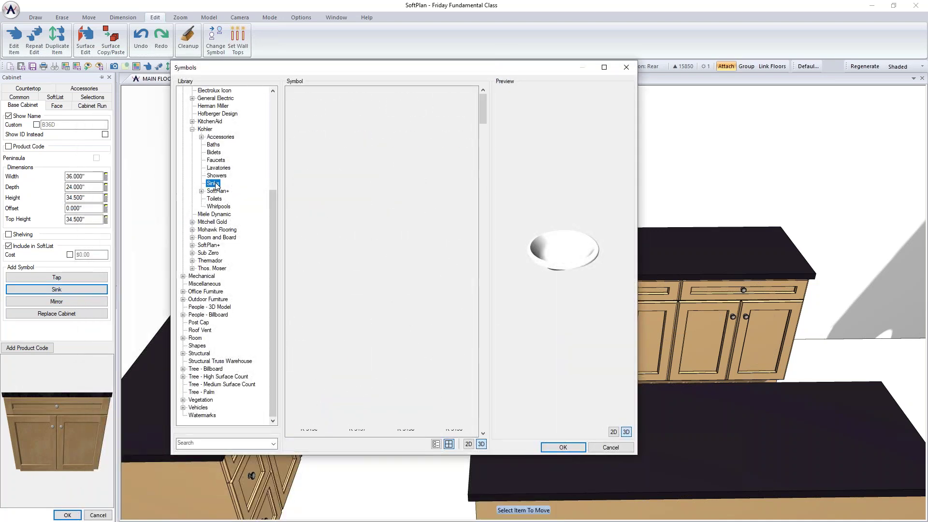
Step: Browse the Kohler sinks and add the K-3388 double-bowl sink to the 36" base cabinet
{"action": "left_click_drag", "start_coordinate": [480, 112], "coordinate": [485, 199]}
{"action": "left_click", "coordinate": [370, 255]}
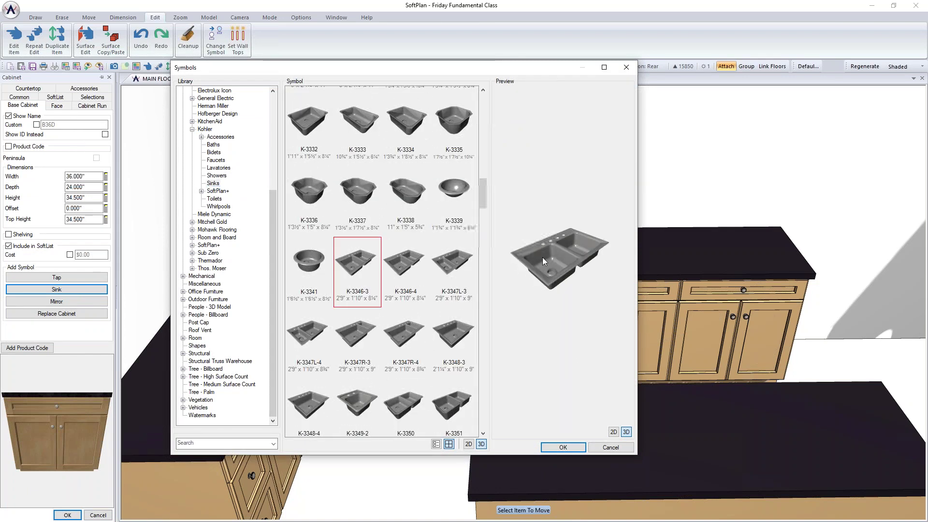
{"action": "left_click_drag", "start_coordinate": [483, 194], "coordinate": [483, 203]}
{"action": "left_click", "coordinate": [454, 227]}
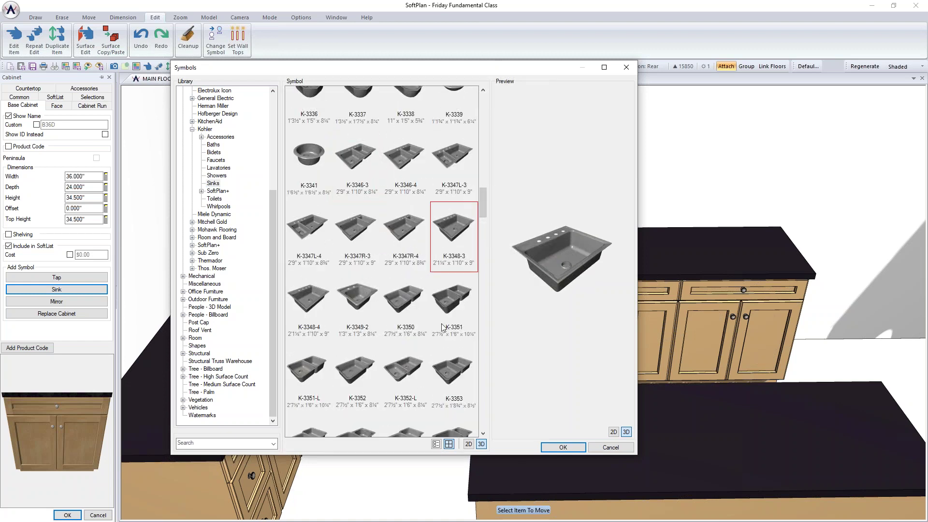
{"action": "left_click", "coordinate": [360, 368]}
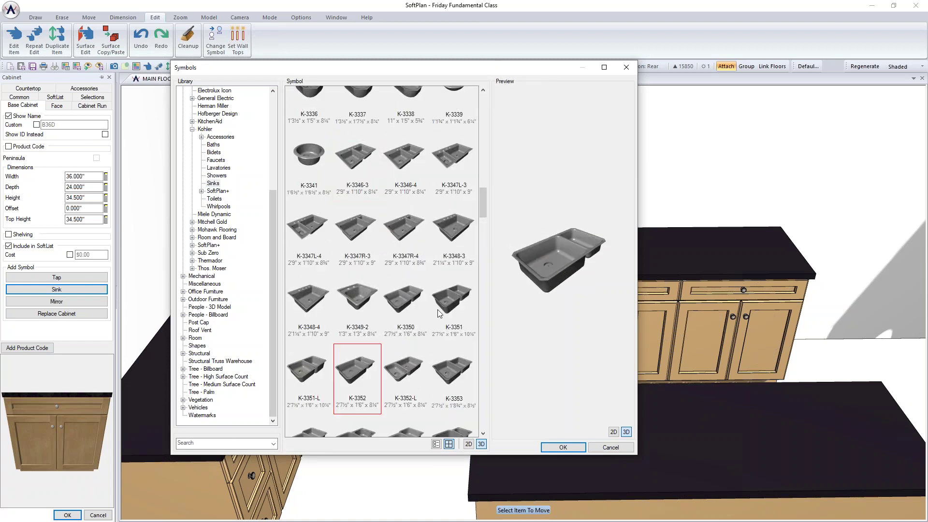
{"action": "scroll", "coordinate": [338, 367], "scroll_direction": "down", "scroll_amount": 2}
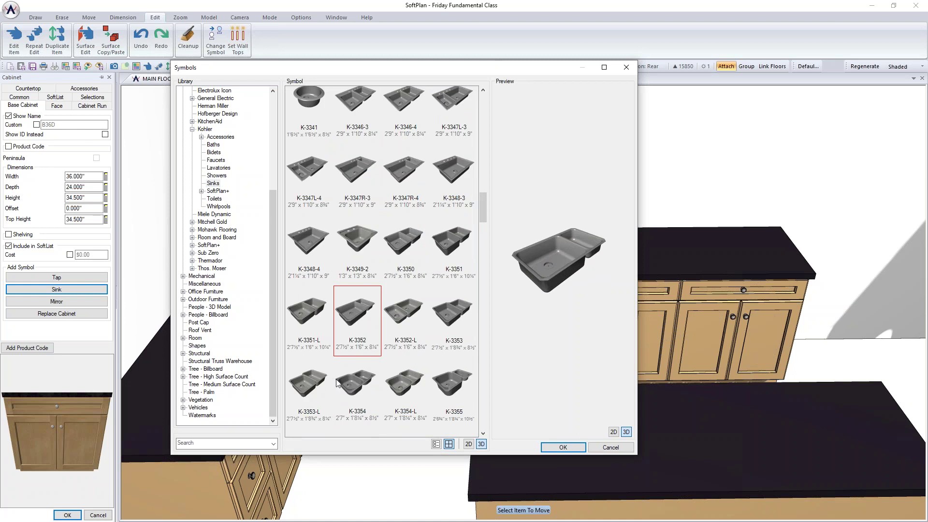
{"action": "scroll", "coordinate": [338, 382], "scroll_direction": "down", "scroll_amount": 4}
{"action": "scroll", "coordinate": [377, 381], "scroll_direction": "down", "scroll_amount": 5}
{"action": "left_click", "coordinate": [443, 339]}
{"action": "left_click_drag", "start_coordinate": [552, 266], "coordinate": [528, 275]}
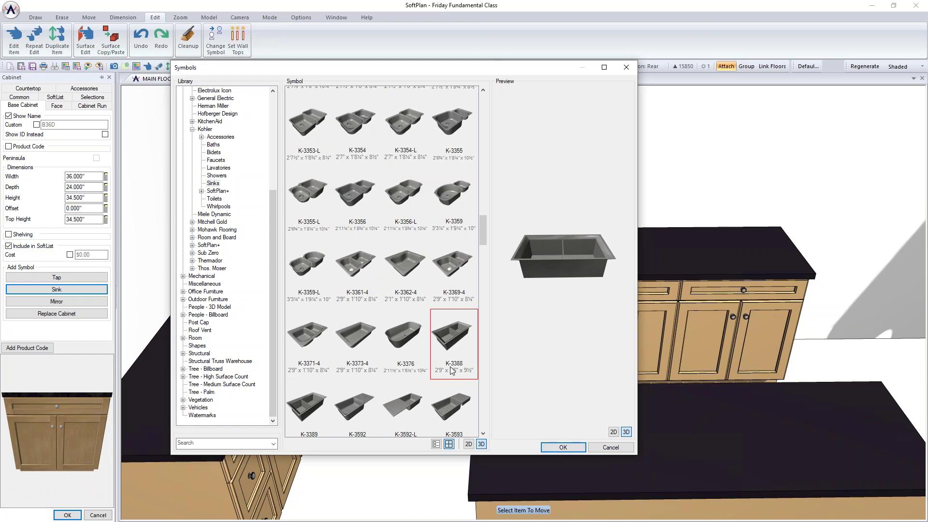
{"action": "left_click", "coordinate": [563, 447]}
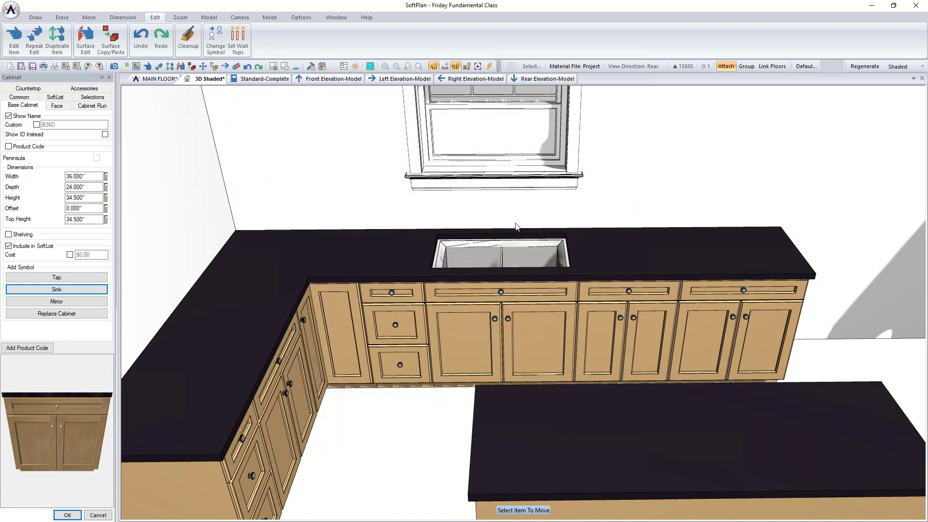
Step: Add the Kohler K-6340 faucet behind the sink as the cabinet's tap and apply the cabinet edits
{"action": "left_click", "coordinate": [69, 279]}
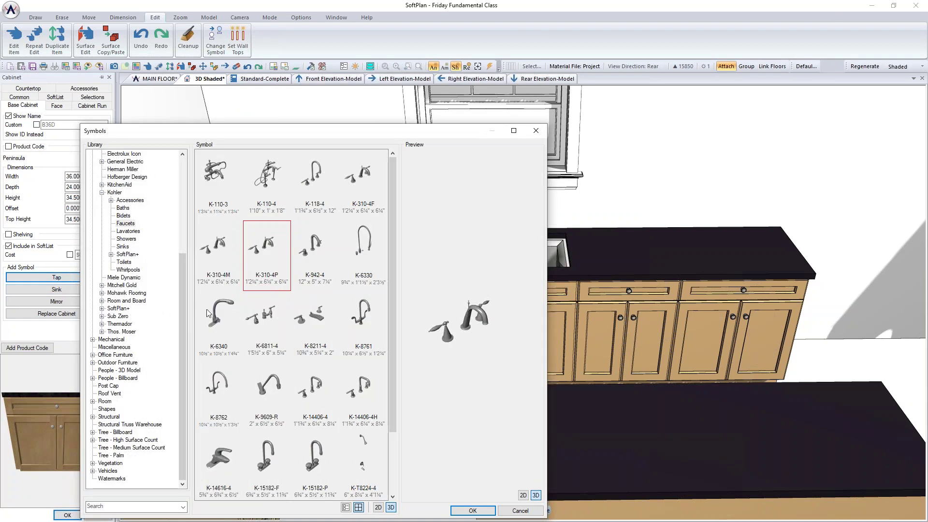
{"action": "left_click", "coordinate": [216, 319]}
{"action": "left_click", "coordinate": [473, 510]}
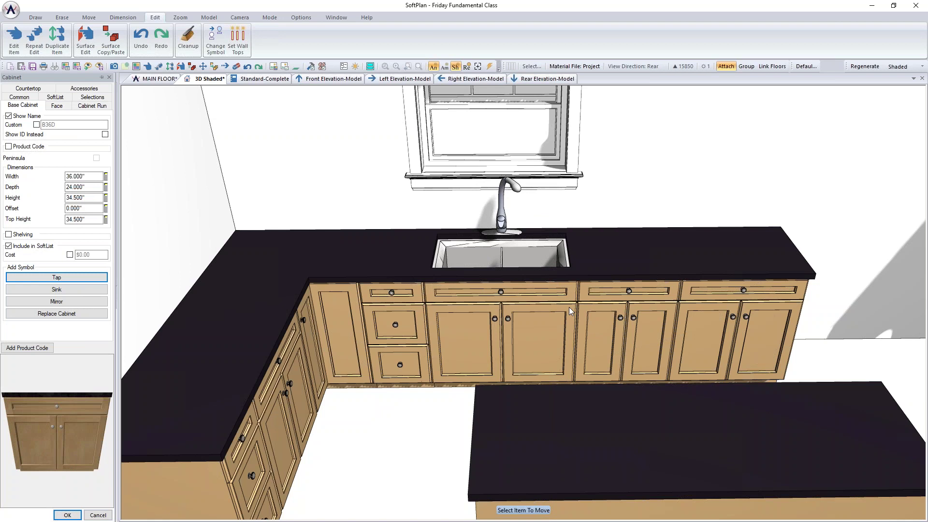
{"action": "left_click", "coordinate": [67, 515]}
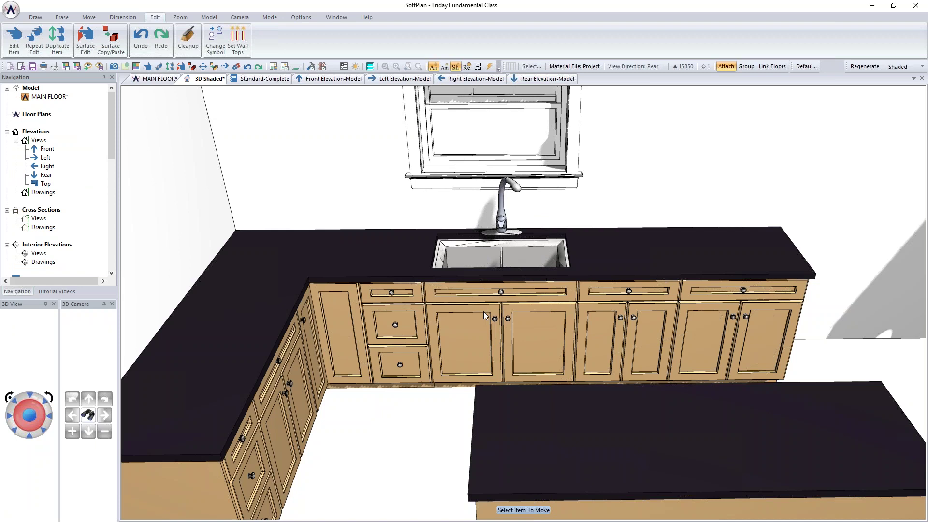
Step: Edit the 24" base cabinet beside the sink cabinet and open the symbol library for replacing it
{"action": "right_click", "coordinate": [636, 324]}
{"action": "left_click", "coordinate": [669, 341]}
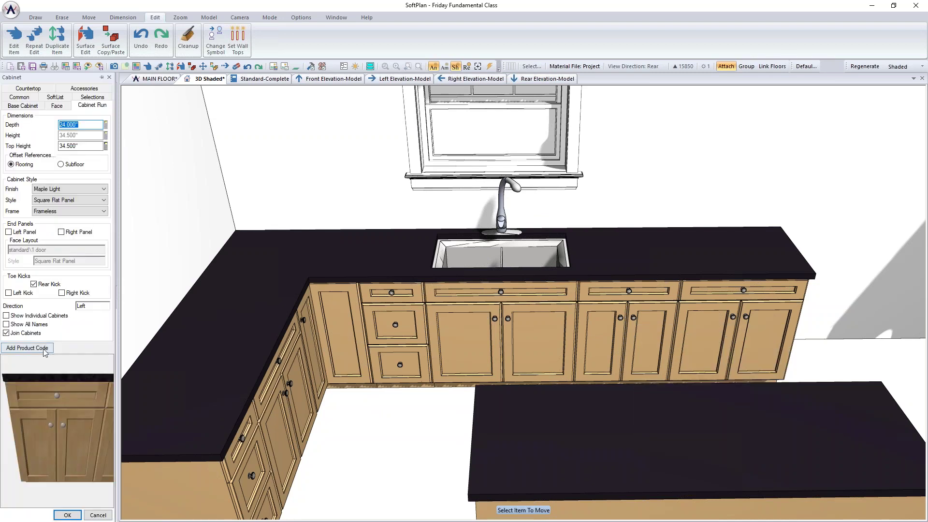
{"action": "left_click", "coordinate": [24, 105]}
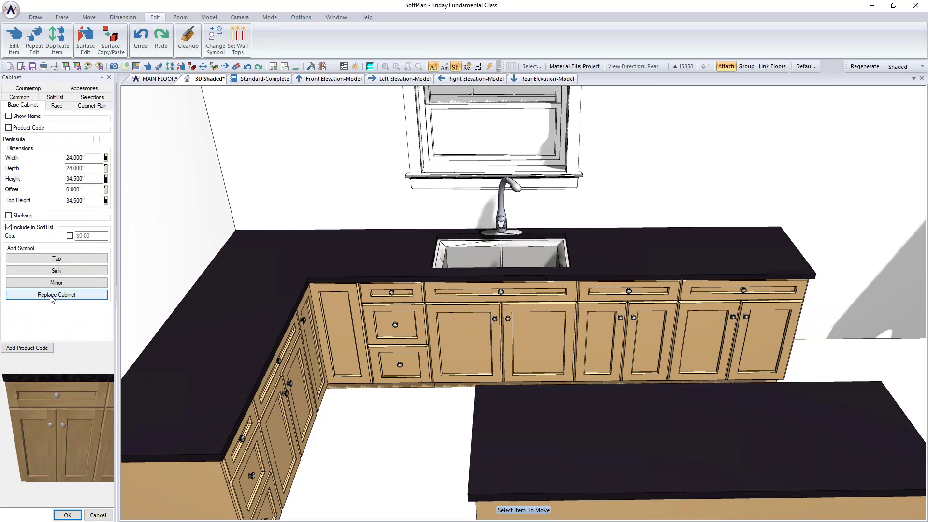
{"action": "left_click", "coordinate": [50, 296]}
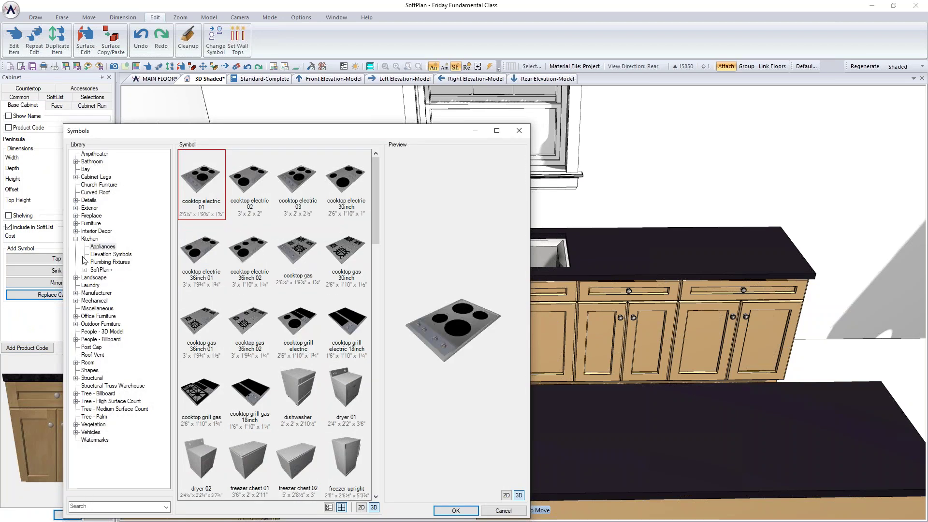
Step: Replace the 24" base cabinet with the dishwasher from General Electric's Cafe collection and apply the cabinet edits
{"action": "left_click", "coordinate": [77, 293]}
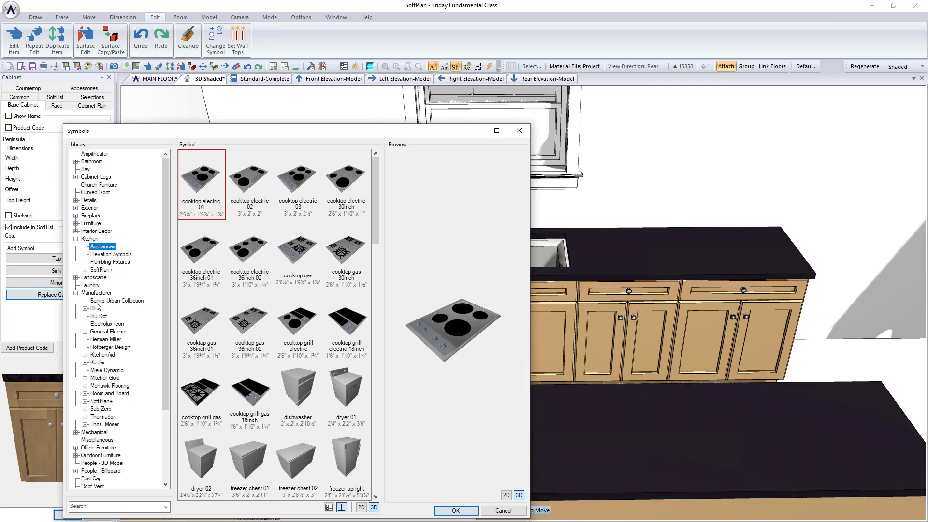
{"action": "double_click", "coordinate": [101, 333]}
{"action": "left_click", "coordinate": [102, 339]}
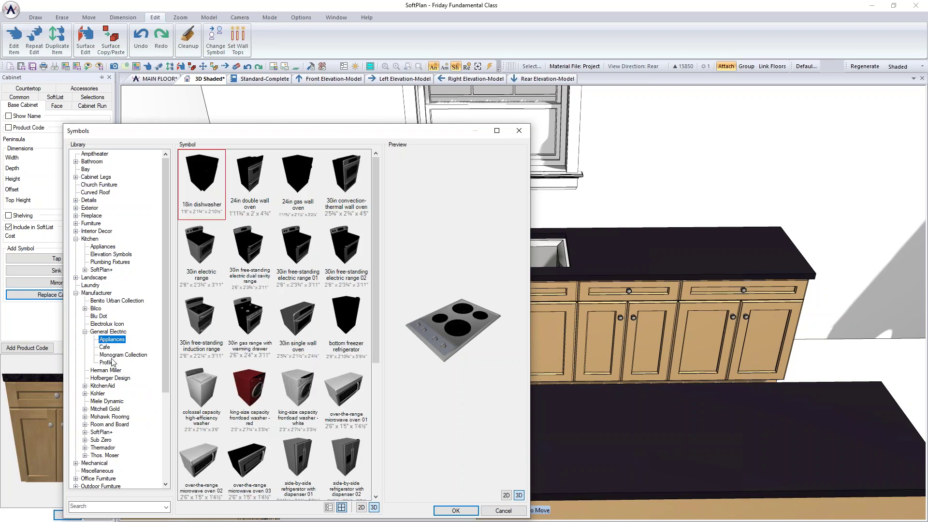
{"action": "scroll", "coordinate": [269, 383], "scroll_direction": "down", "scroll_amount": 5}
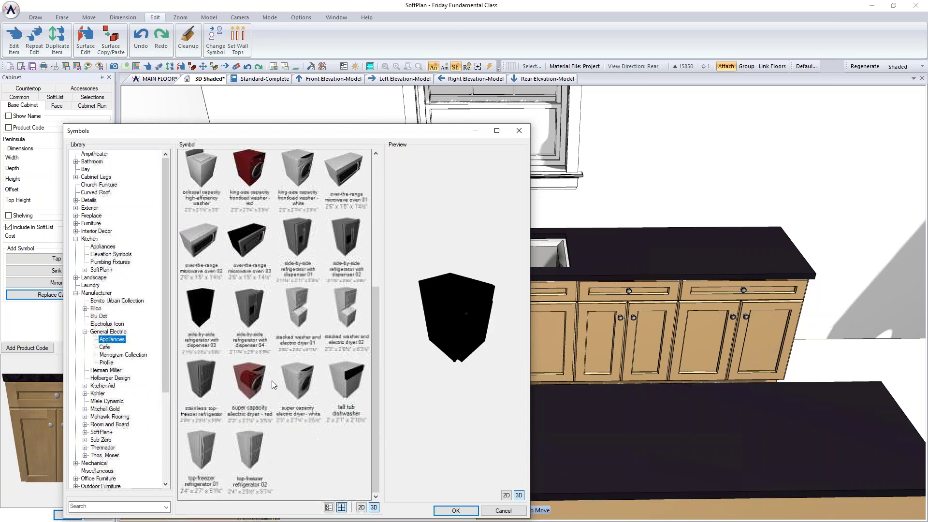
{"action": "left_click", "coordinate": [106, 348]}
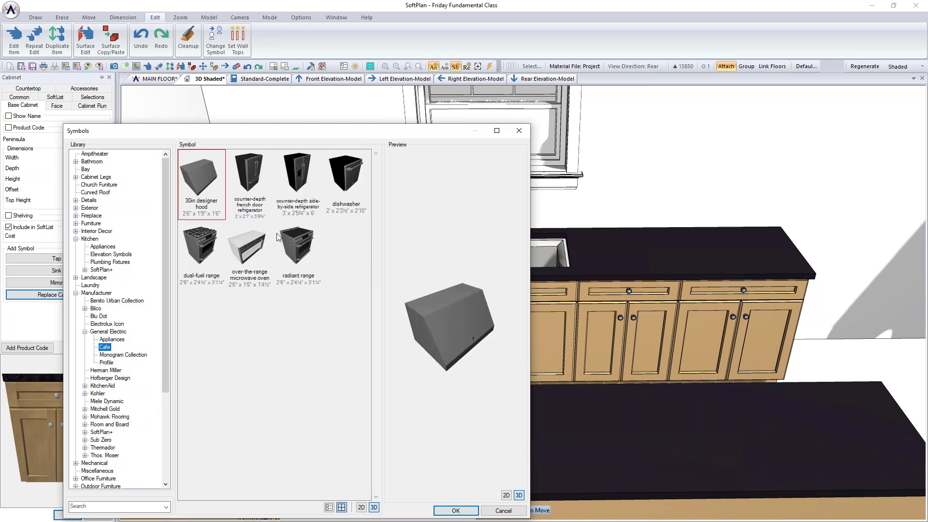
{"action": "left_click", "coordinate": [343, 179]}
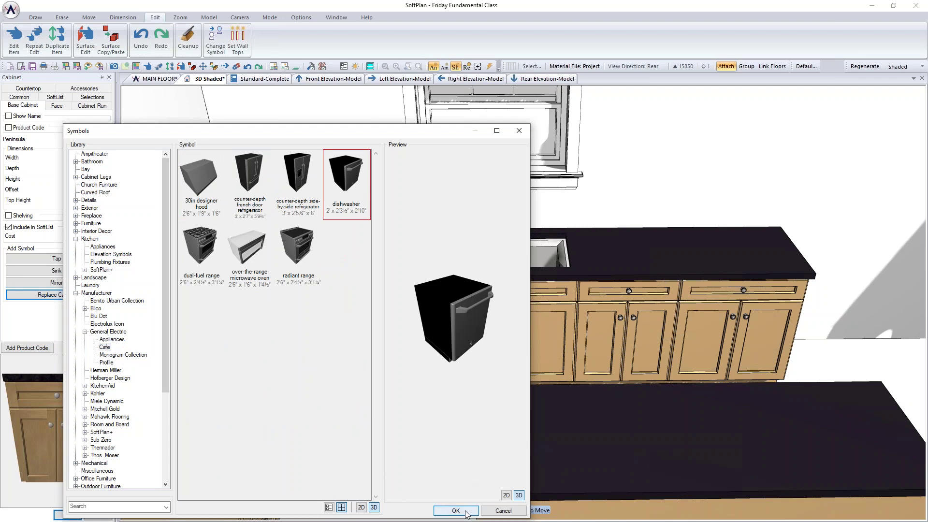
{"action": "left_click", "coordinate": [465, 509]}
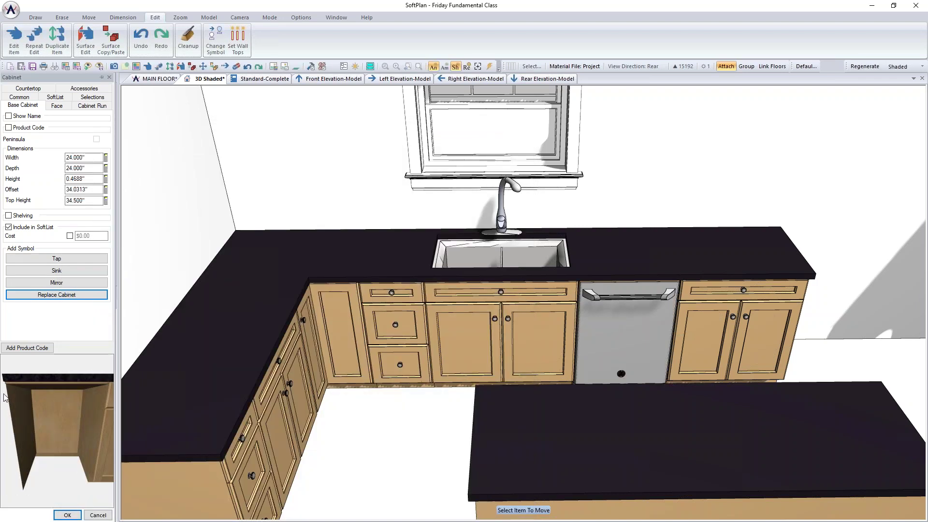
{"action": "mouse_move", "coordinate": [595, 297]}
{"action": "middle_mouse_down"}
{"action": "mouse_move", "coordinate": [584, 300]}
{"action": "mouse_move", "coordinate": [608, 318]}
{"action": "middle_mouse_up"}
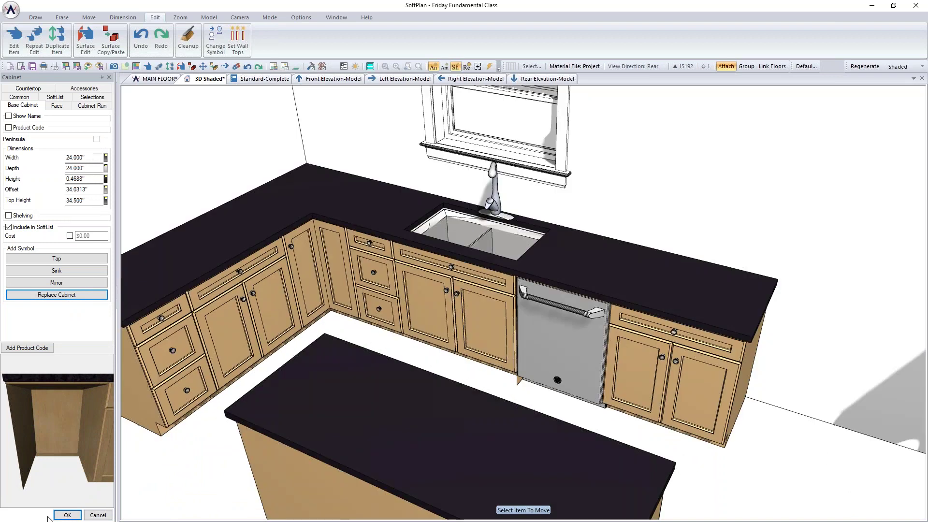
{"action": "left_click", "coordinate": [68, 515]}
Step: On the main floor plan, place the General Electric Cafe counter-depth french door refrigerator against the wall beside the end BD15 cabinet
{"action": "left_click", "coordinate": [160, 78]}
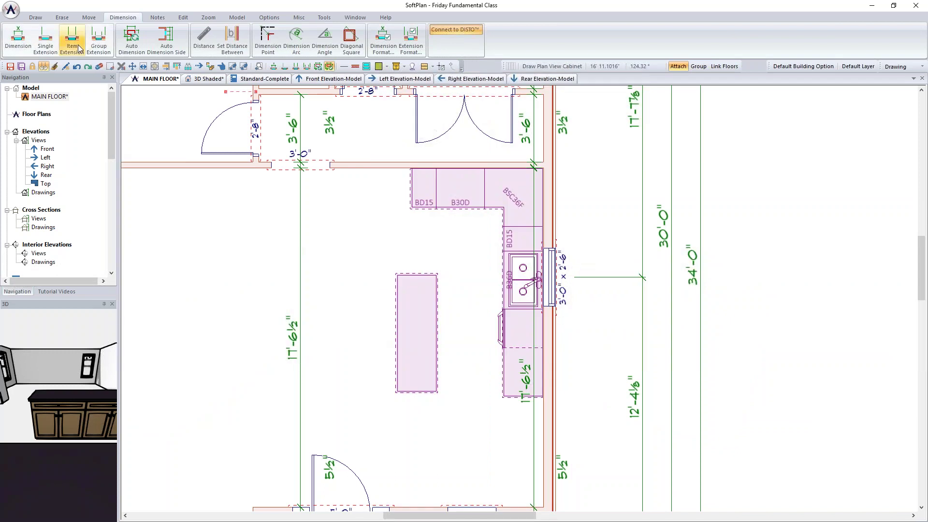
{"action": "left_click", "coordinate": [35, 18]}
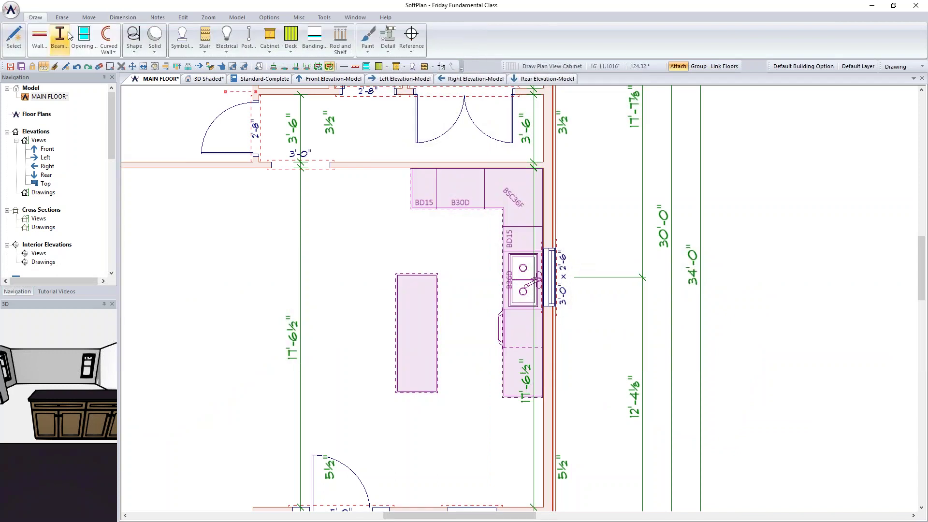
{"action": "left_click", "coordinate": [182, 38]}
{"action": "left_click", "coordinate": [506, 175]}
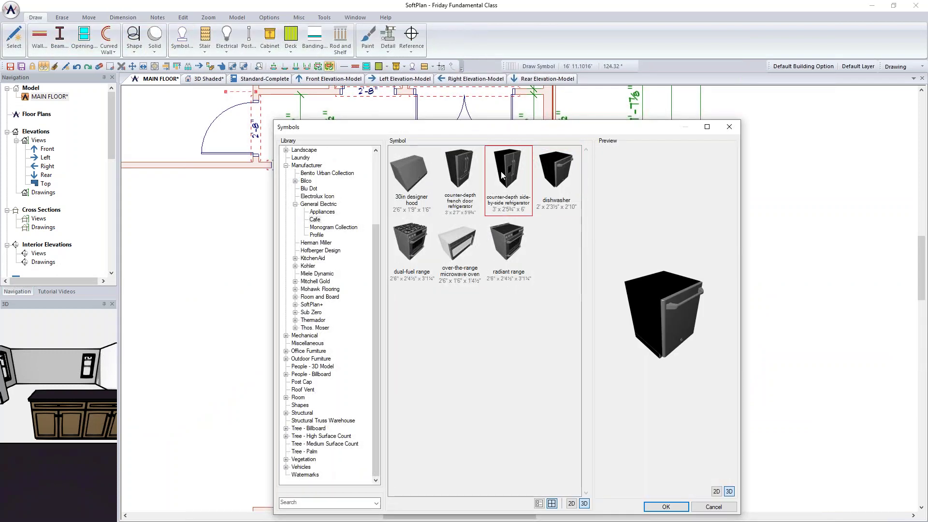
{"action": "left_click", "coordinate": [471, 172]}
{"action": "left_click_drag", "start_coordinate": [487, 128], "coordinate": [694, 123]}
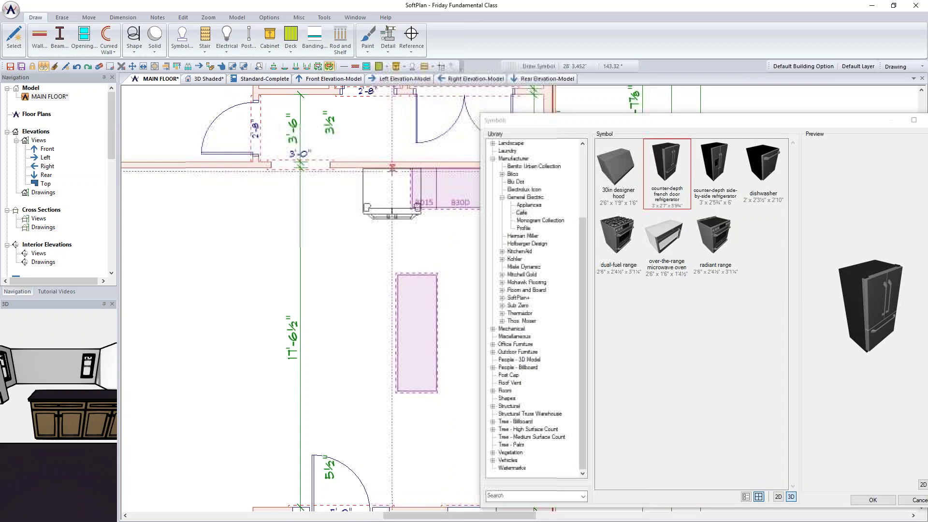
{"action": "left_click", "coordinate": [380, 167]}
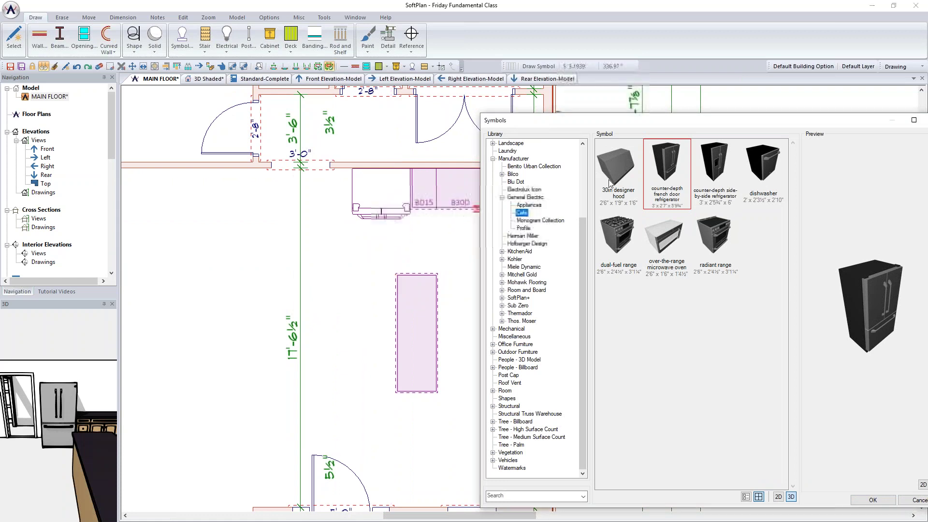
{"action": "left_click_drag", "start_coordinate": [639, 120], "coordinate": [674, 106]}
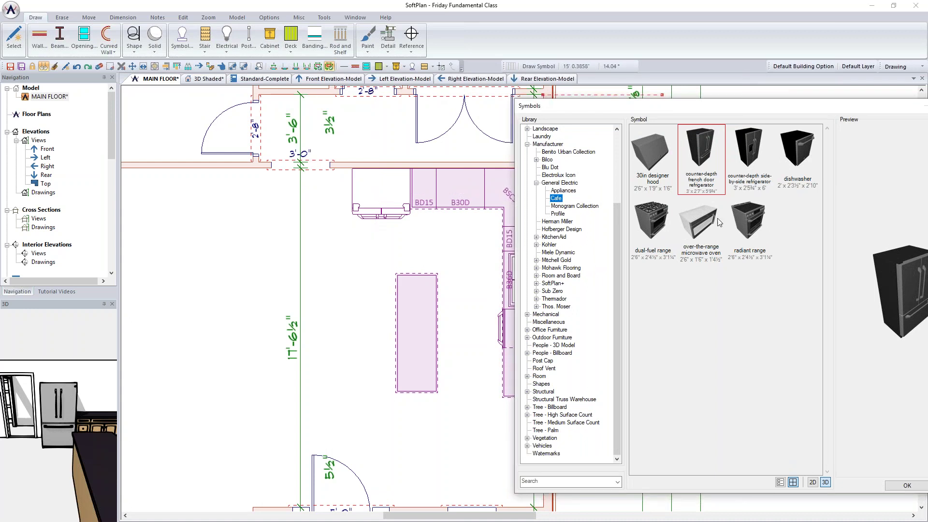
Step: Dismiss the symbol library and switch the main floor plan to the Floor System drawing mode
{"action": "left_click_drag", "start_coordinate": [689, 110], "coordinate": [547, 54]}
{"action": "left_click", "coordinate": [702, 426]}
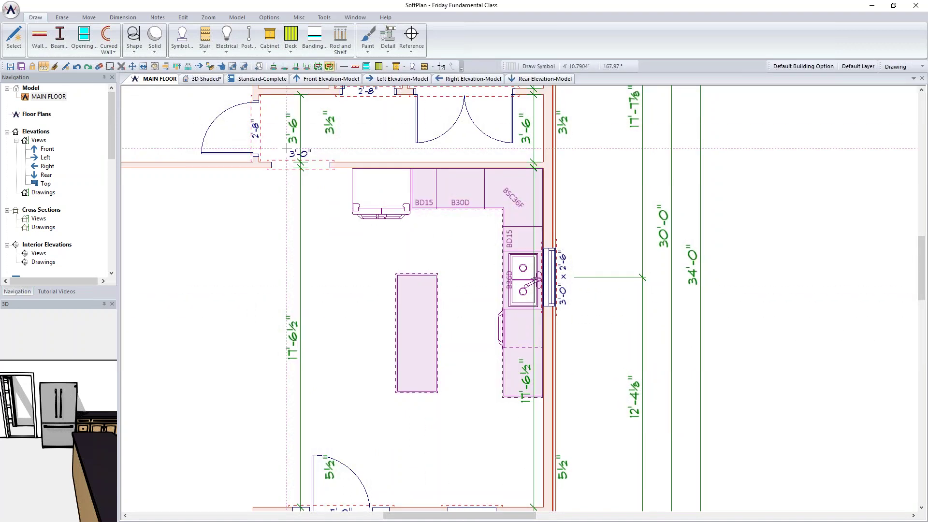
{"action": "scroll", "coordinate": [392, 323], "scroll_direction": "down", "scroll_amount": 2}
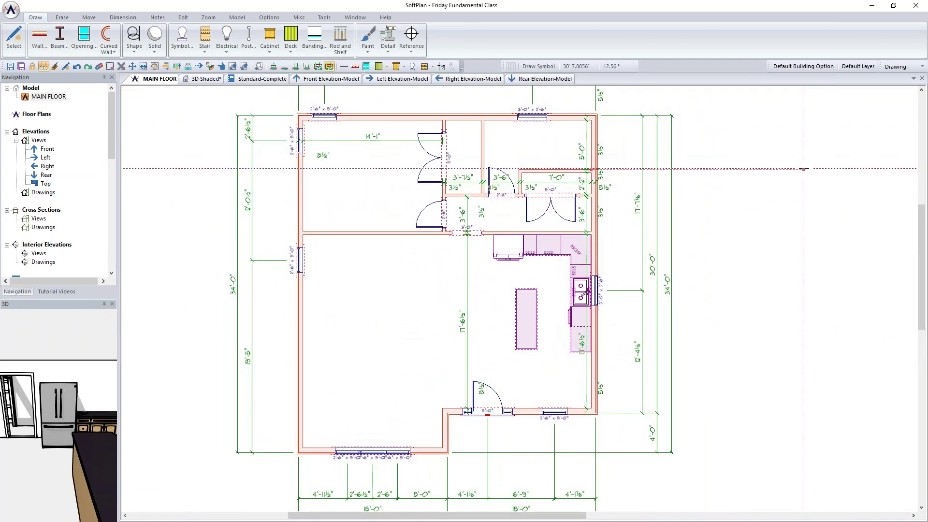
{"action": "left_click", "coordinate": [901, 67]}
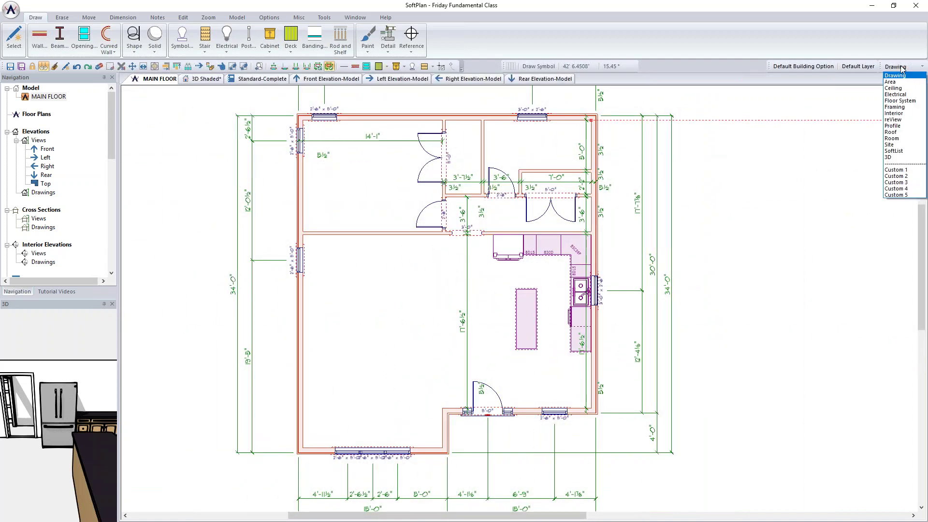
{"action": "left_click", "coordinate": [903, 100]}
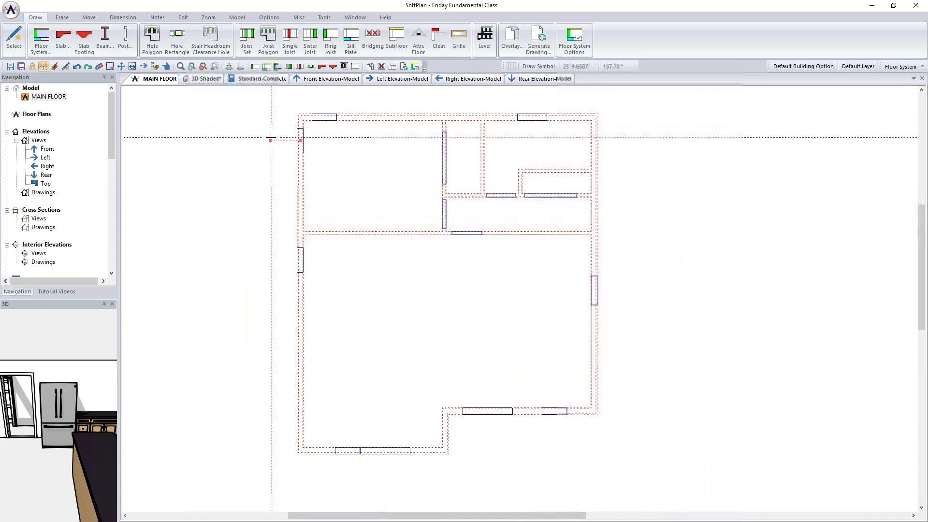
Step: Review the floor system options and the available joist types, leaving the settings unchanged
{"action": "left_click", "coordinate": [574, 39]}
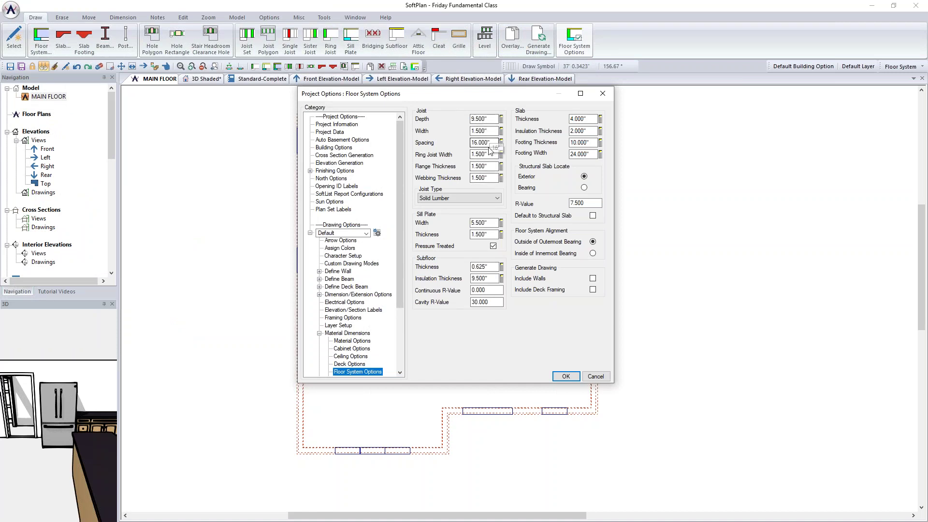
{"action": "left_click", "coordinate": [497, 199]}
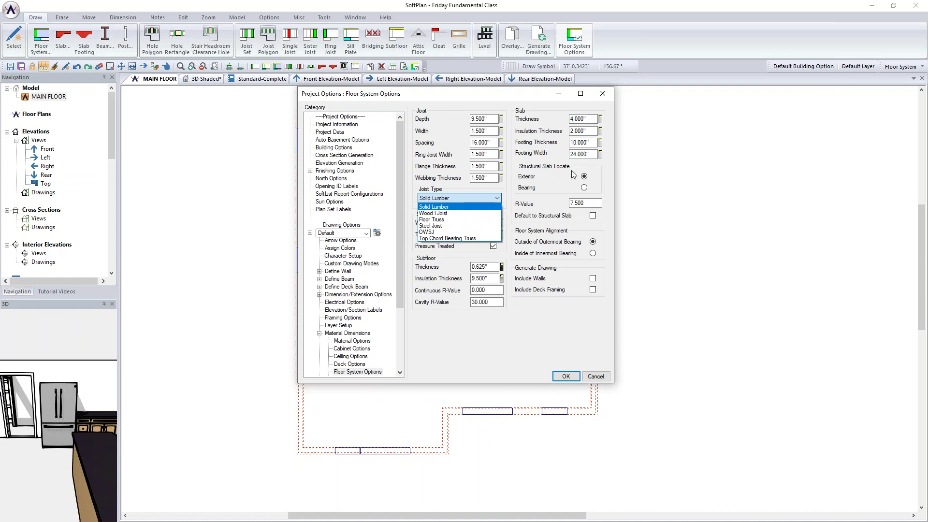
{"action": "left_click", "coordinate": [595, 378]}
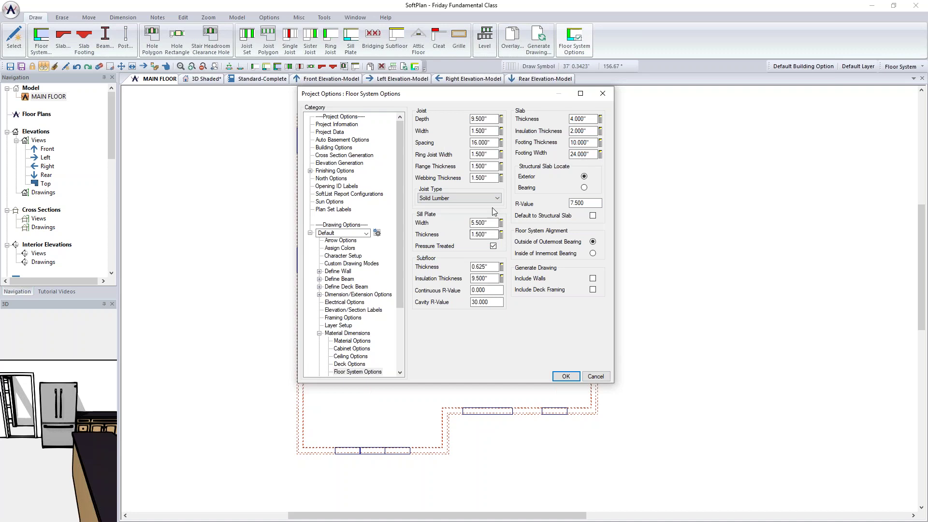
{"action": "left_click", "coordinate": [594, 378]}
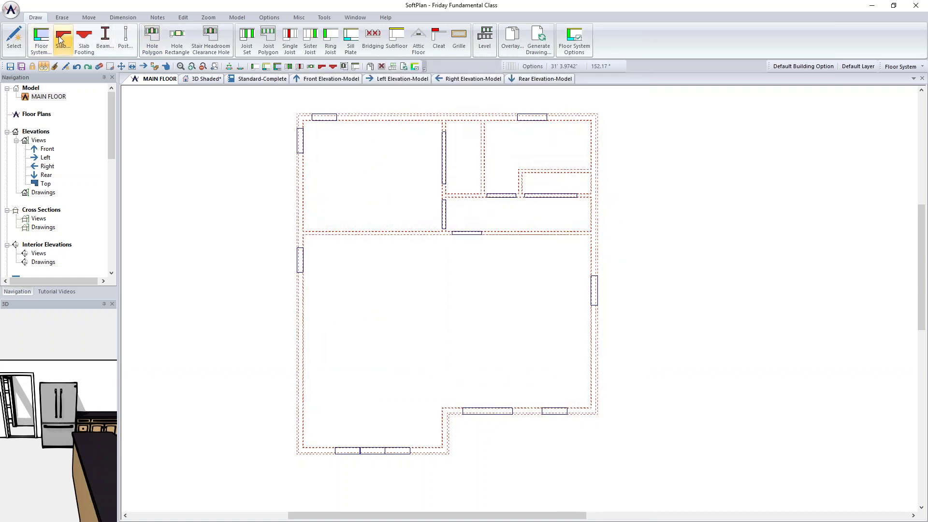
Step: Draw a slab over the whole floor plan using the Auto Trace method
{"action": "left_click", "coordinate": [77, 53]}
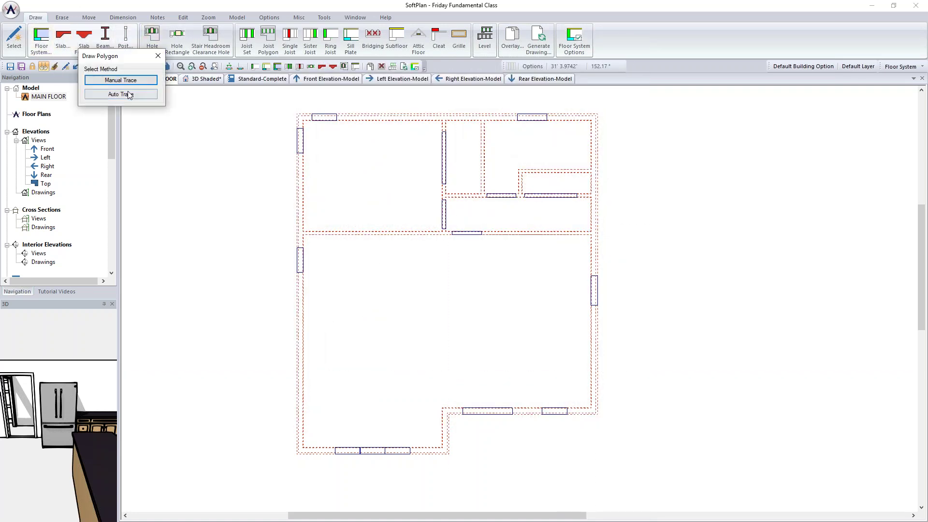
{"action": "left_click", "coordinate": [120, 93]}
{"action": "left_click", "coordinate": [339, 176]}
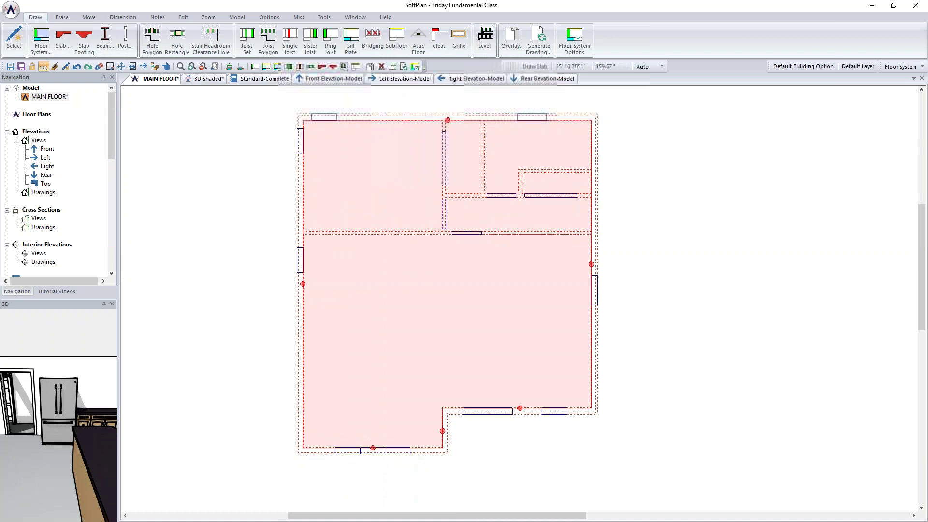
Step: Change the traced slab's style to Structural
{"action": "right_click", "coordinate": [406, 280]}
{"action": "left_click", "coordinate": [451, 303]}
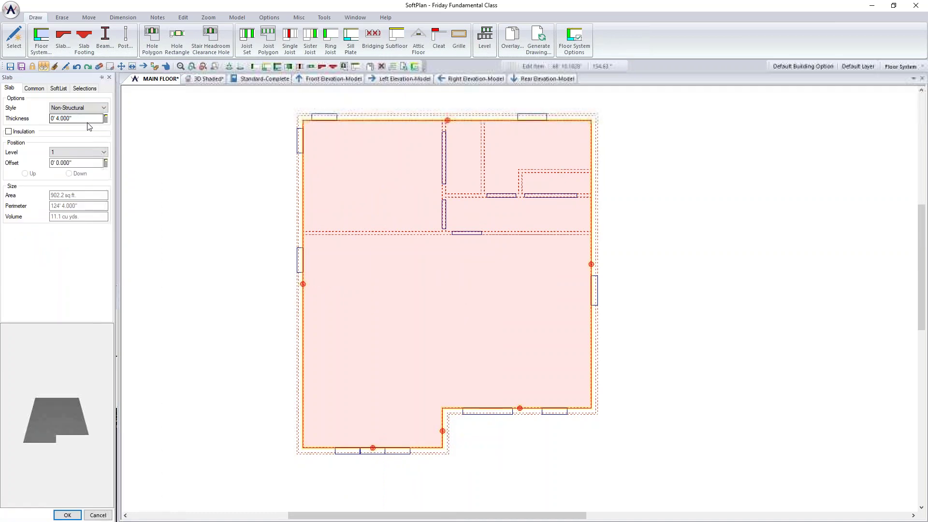
{"action": "left_click", "coordinate": [80, 108]}
{"action": "left_click", "coordinate": [72, 116]}
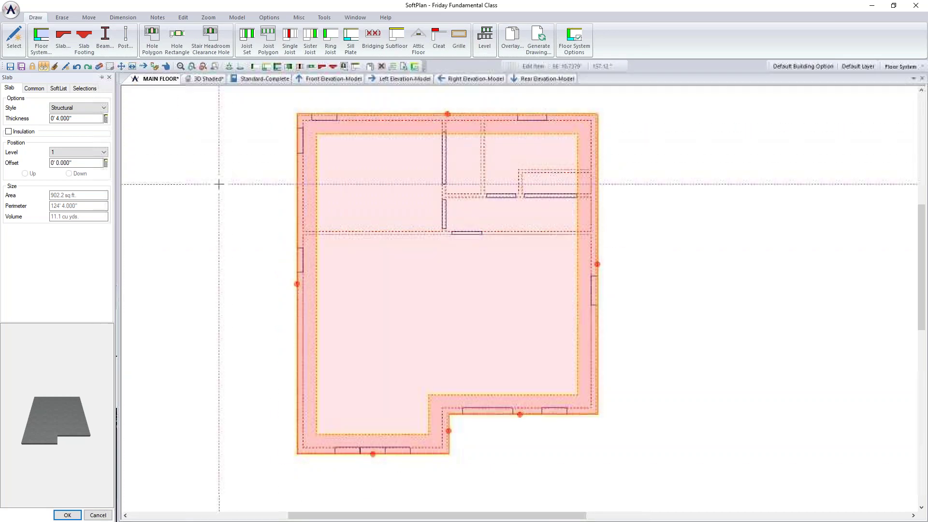
Step: Inspect the slab and footing edit options and the rear slab edge's footing width and depth, keeping them as they are
{"action": "left_click", "coordinate": [295, 218]}
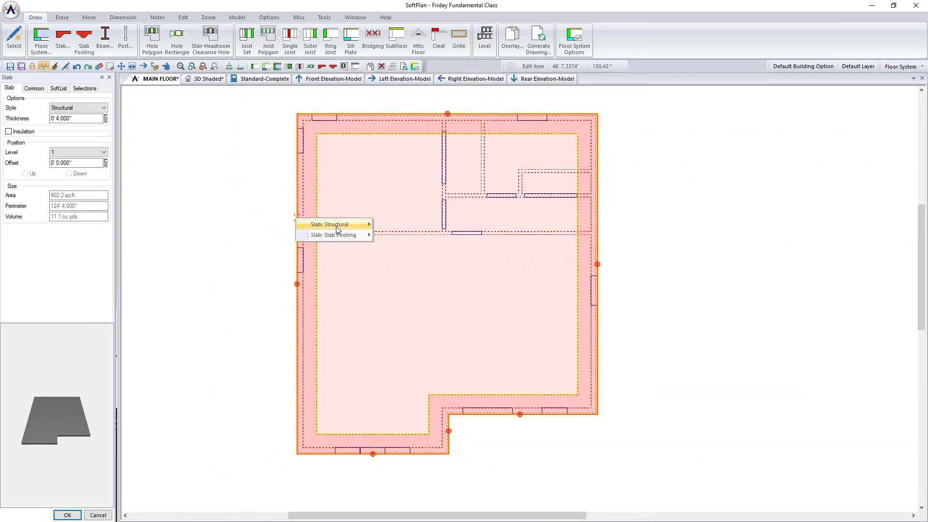
{"action": "mouse_move", "coordinate": [337, 235]}
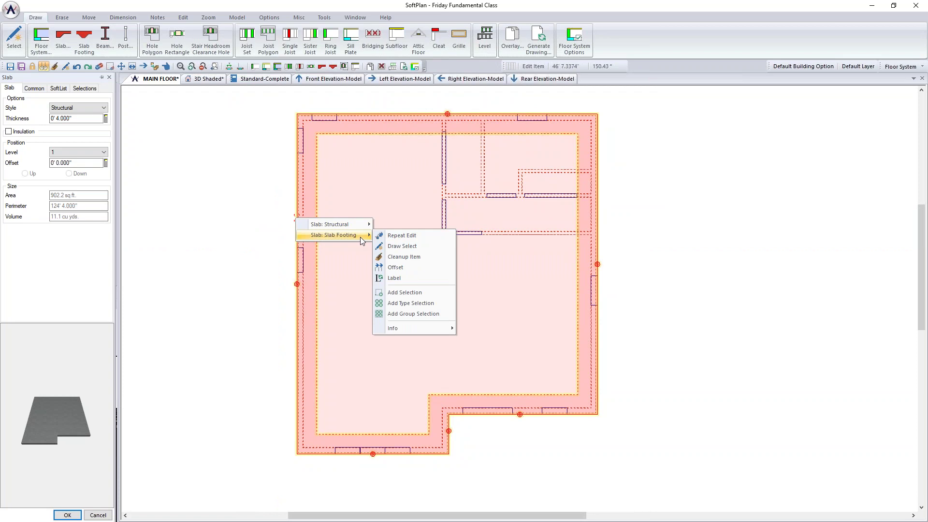
{"action": "left_click", "coordinate": [211, 164]}
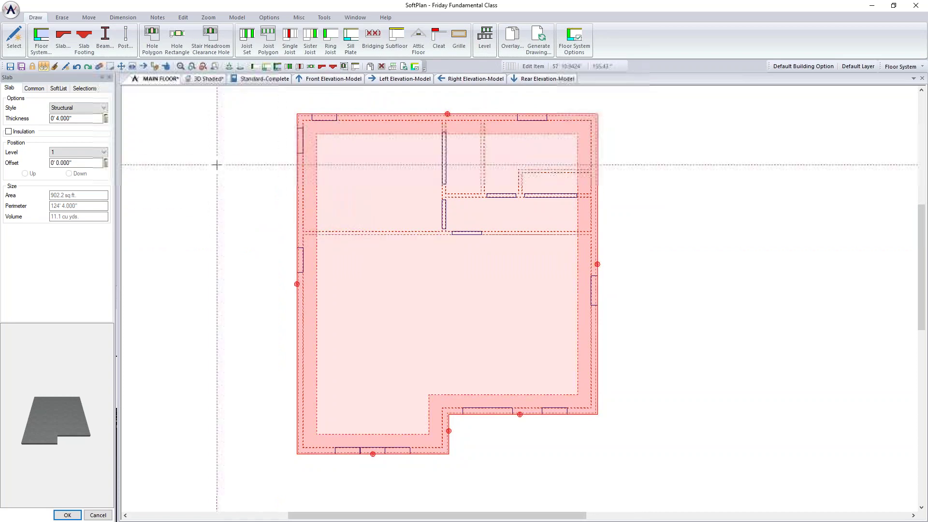
{"action": "right_click", "coordinate": [444, 113]}
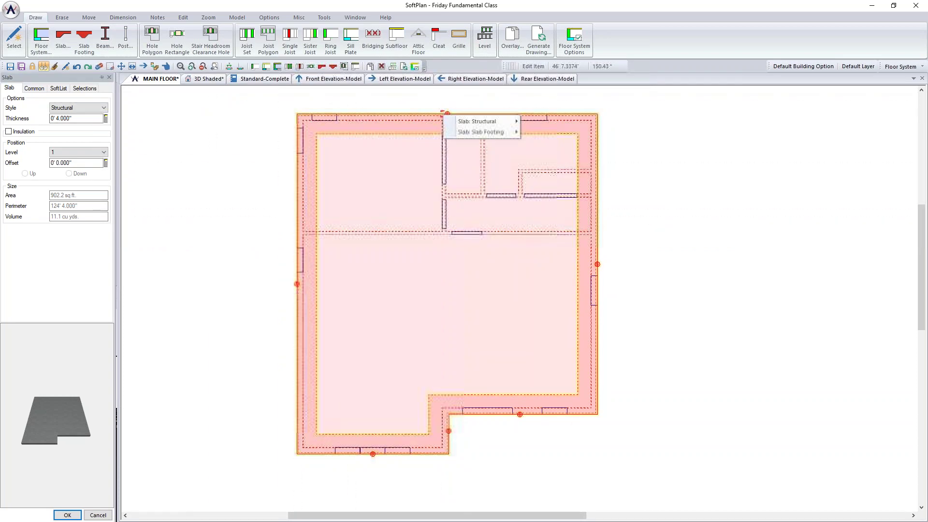
{"action": "mouse_move", "coordinate": [462, 124]}
{"action": "left_click", "coordinate": [551, 125]}
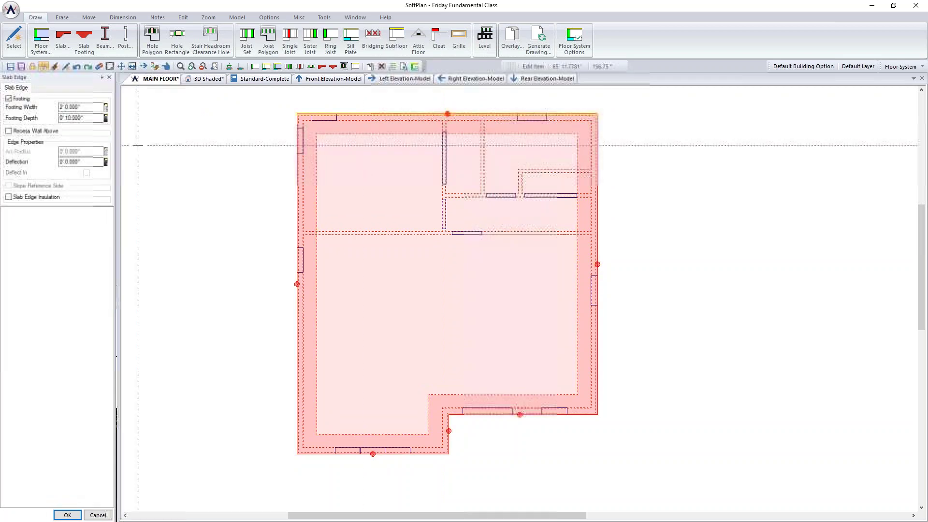
{"action": "left_click", "coordinate": [93, 119]}
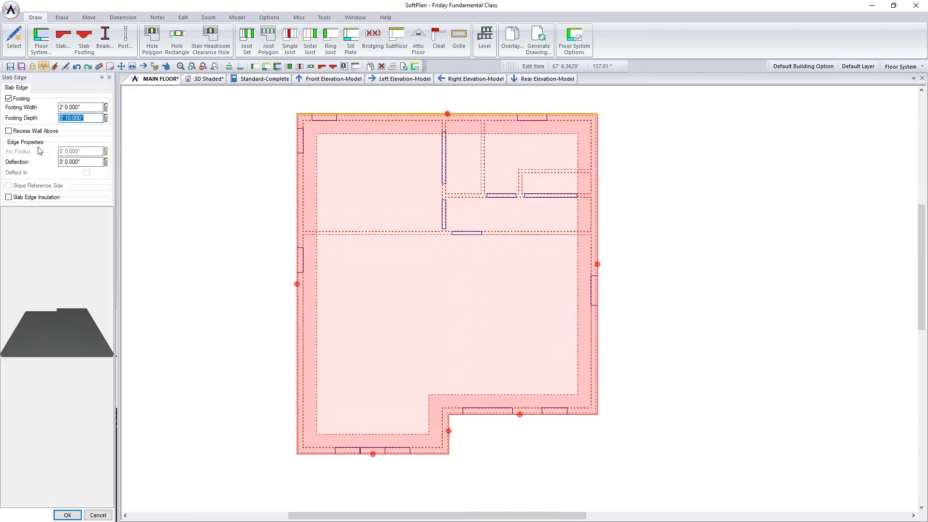
{"action": "left_click", "coordinate": [98, 516]}
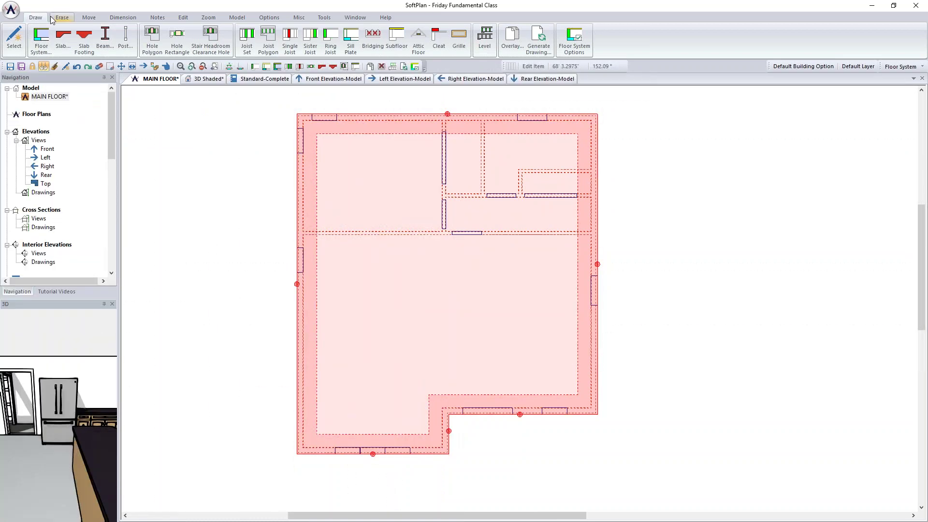
Step: Draw a slab footing under the long interior wall across the full width of the house
{"action": "left_click", "coordinate": [85, 38]}
{"action": "left_click", "coordinate": [303, 235]}
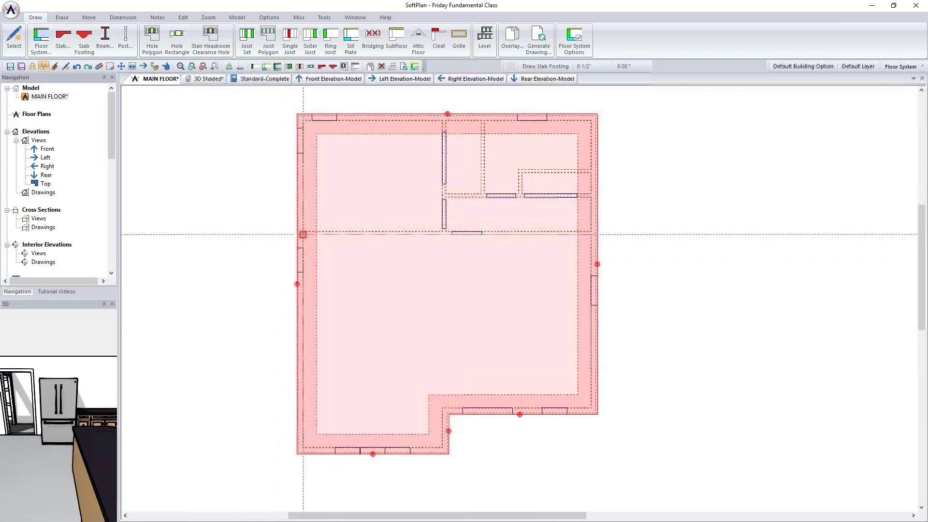
{"action": "left_click", "coordinate": [587, 235]}
Step: Draw slab footings running front to back through the middle of the slab, crossing the widthwise interior footing
{"action": "left_click", "coordinate": [587, 397]}
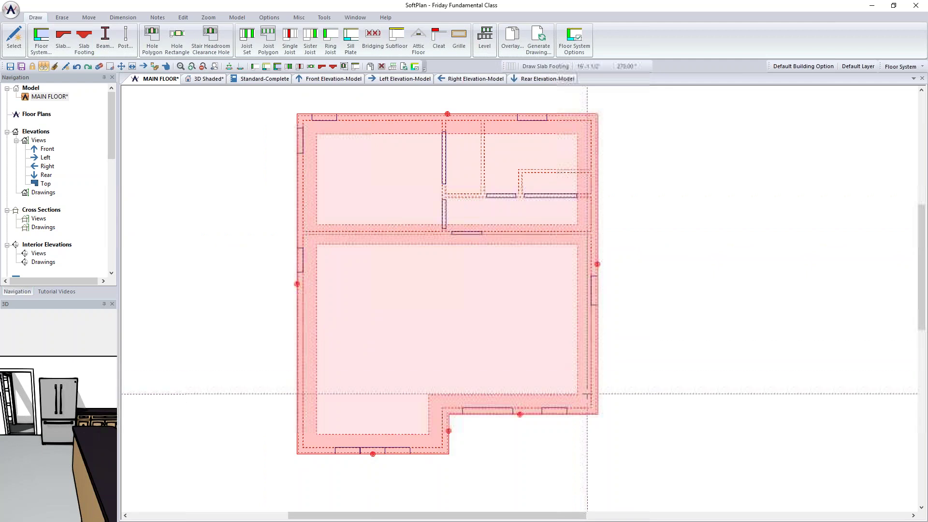
{"action": "left_click", "coordinate": [434, 398]}
{"action": "left_click", "coordinate": [435, 234]}
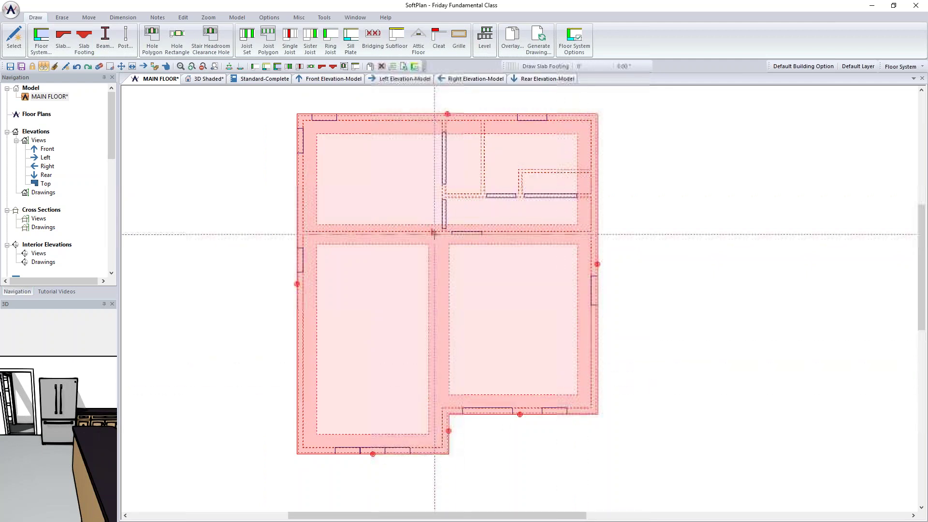
{"action": "left_click", "coordinate": [443, 130]}
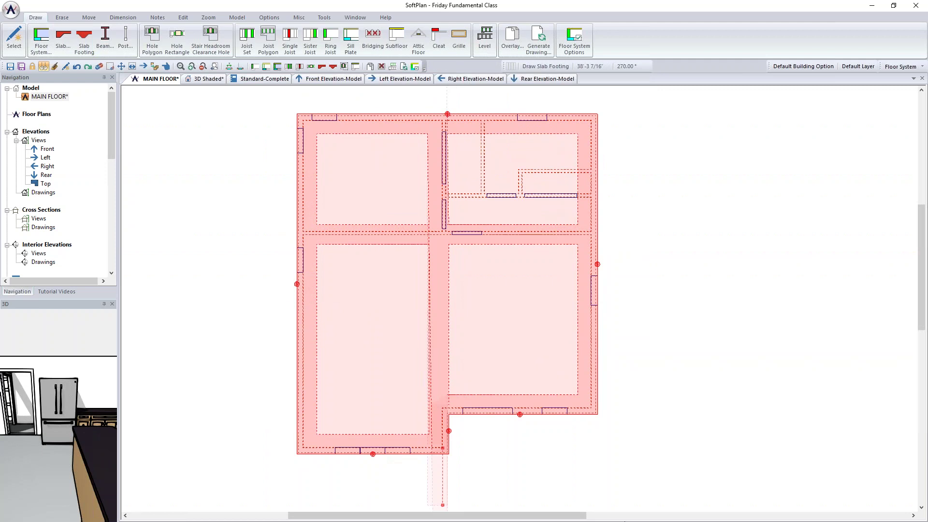
{"action": "right_click", "coordinate": [443, 195]}
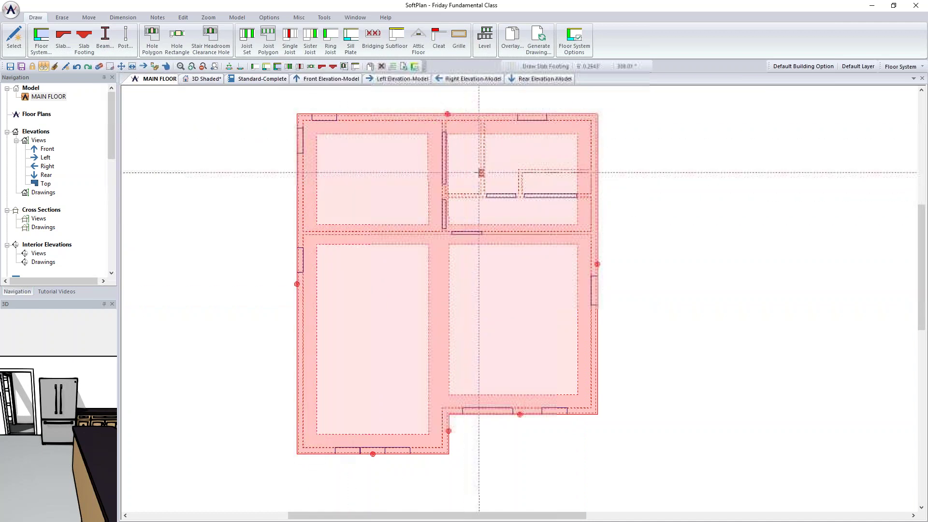
Step: Show the whole house in the shaded 3D view to examine the slab edge around the front exterior
{"action": "left_click", "coordinate": [207, 79]}
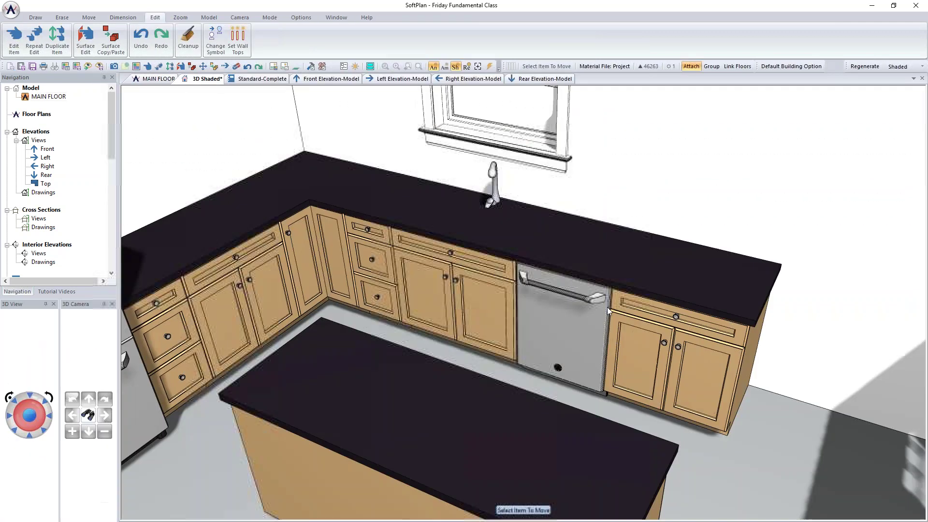
{"action": "left_click", "coordinate": [45, 433]}
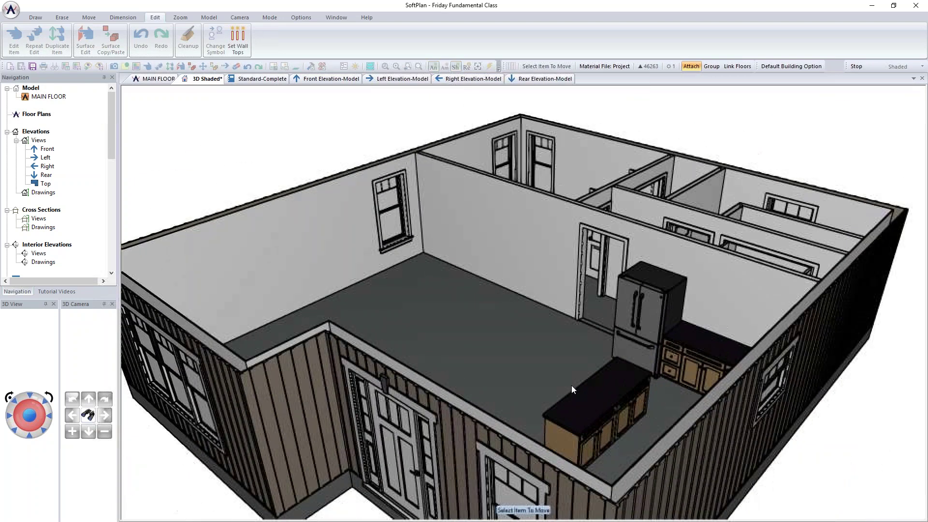
{"action": "key", "text": "Down"}
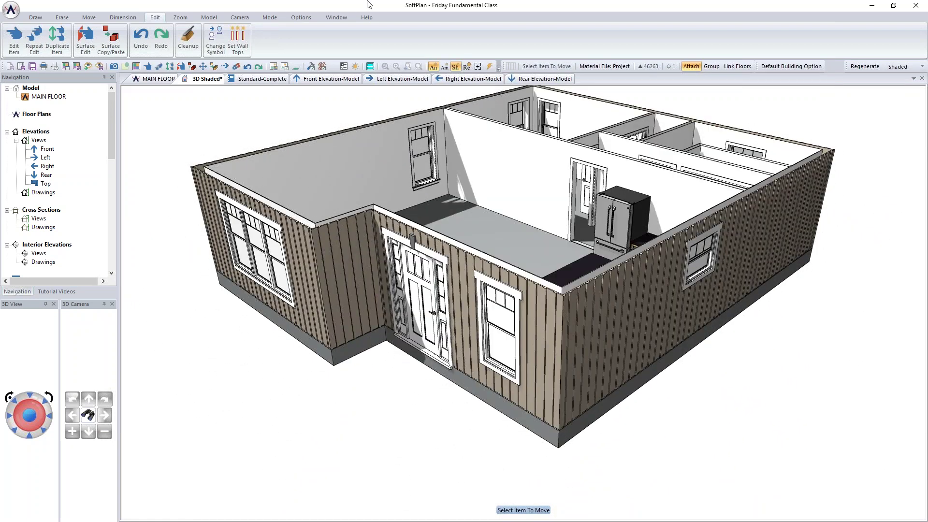
{"action": "middle_click_drag", "start_coordinate": [467, 220], "coordinate": [481, 219]}
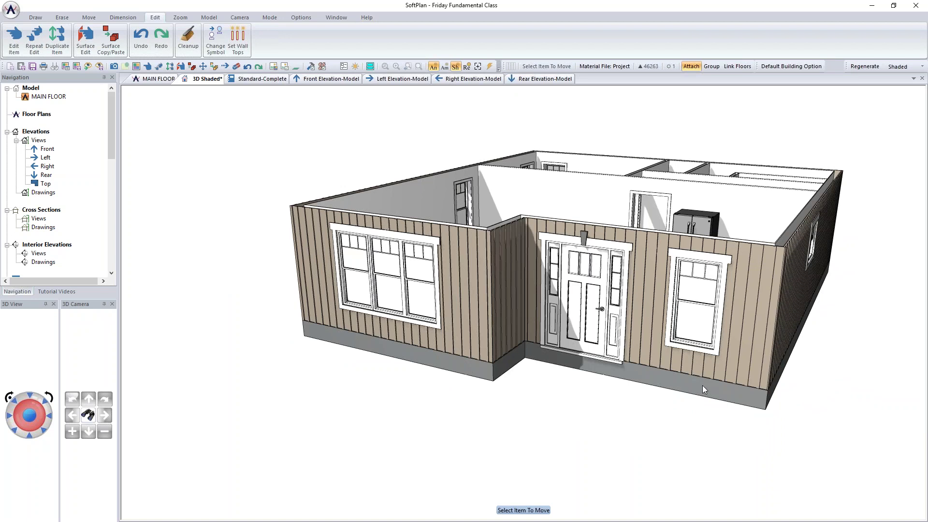
Step: Inspect the wall height and vertical offset settings of the front entry wall in the 3D model
{"action": "right_click", "coordinate": [653, 298]}
{"action": "left_click", "coordinate": [657, 319]}
{"action": "left_click", "coordinate": [84, 139]}
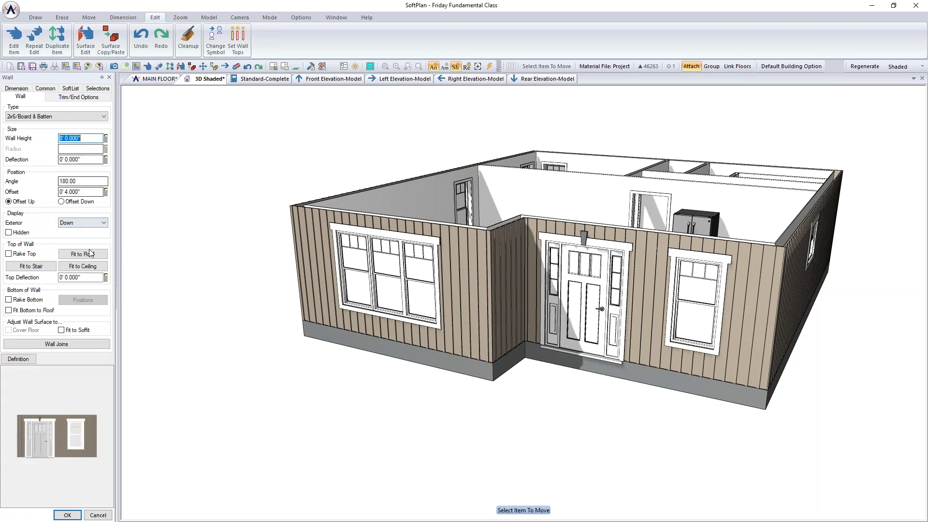
{"action": "left_click", "coordinate": [91, 193]}
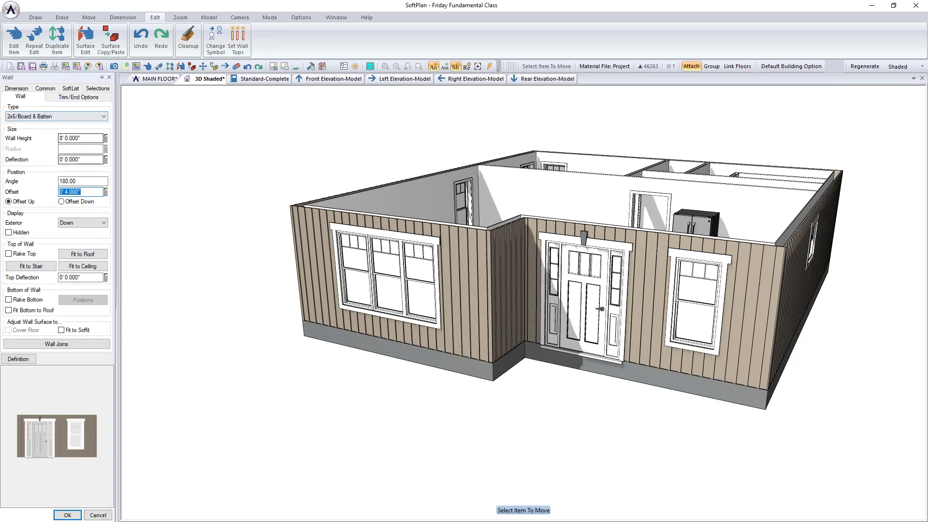
{"action": "left_click", "coordinate": [67, 515]}
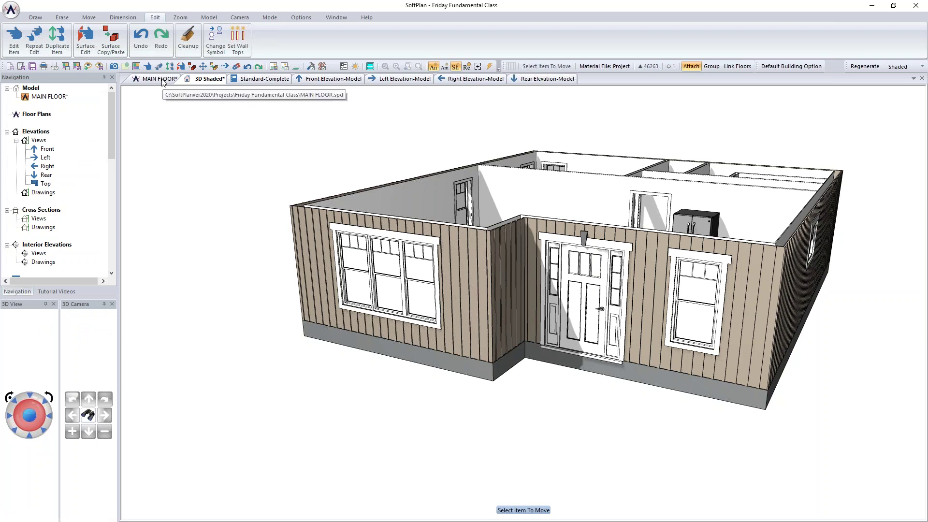
Step: Place the 3D view beside the other drawings in a new vertical tab group and regenerate the model
{"action": "key", "text": "Up"}
{"action": "key", "text": "Right"}
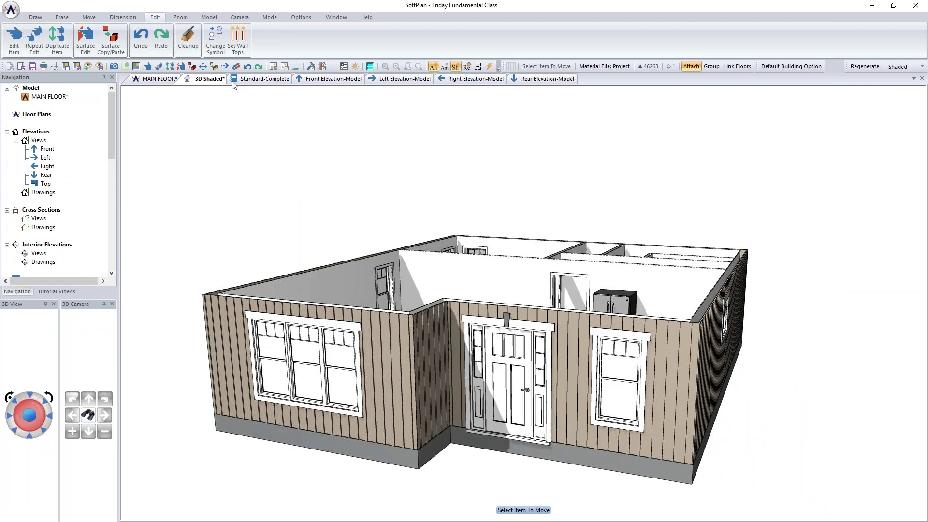
{"action": "right_click", "coordinate": [208, 82]}
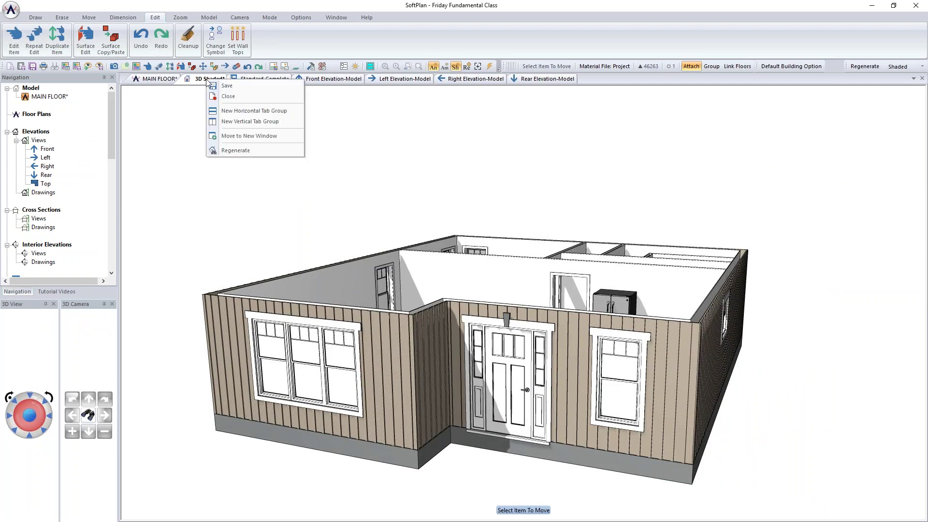
{"action": "left_click", "coordinate": [265, 122]}
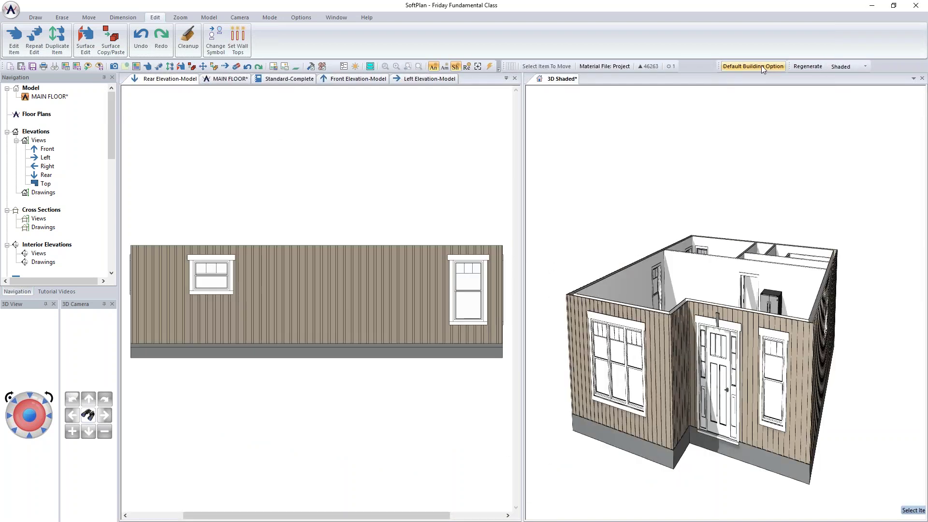
{"action": "left_click", "coordinate": [807, 67]}
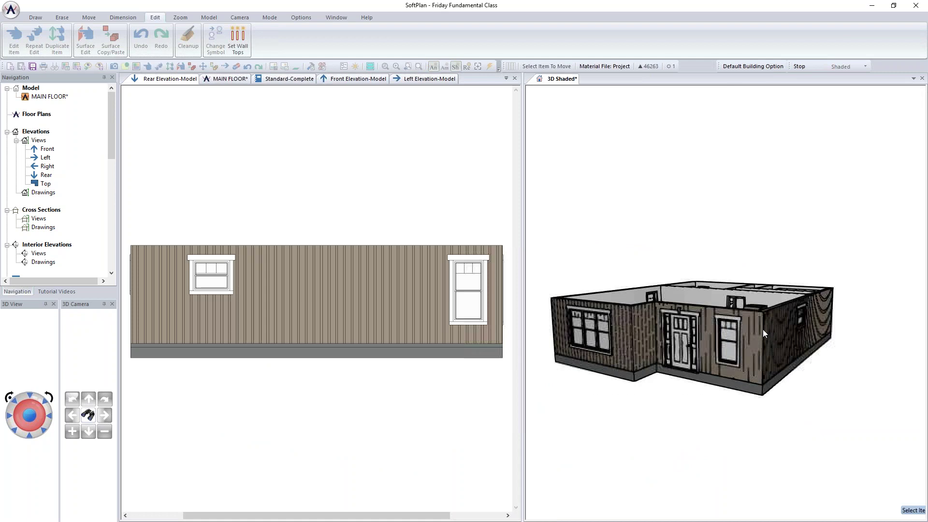
Step: Bring the main floor plan into view and switch it to Roof drawing mode
{"action": "left_click", "coordinate": [225, 80]}
{"action": "scroll", "coordinate": [314, 290], "scroll_direction": "up", "scroll_amount": 3}
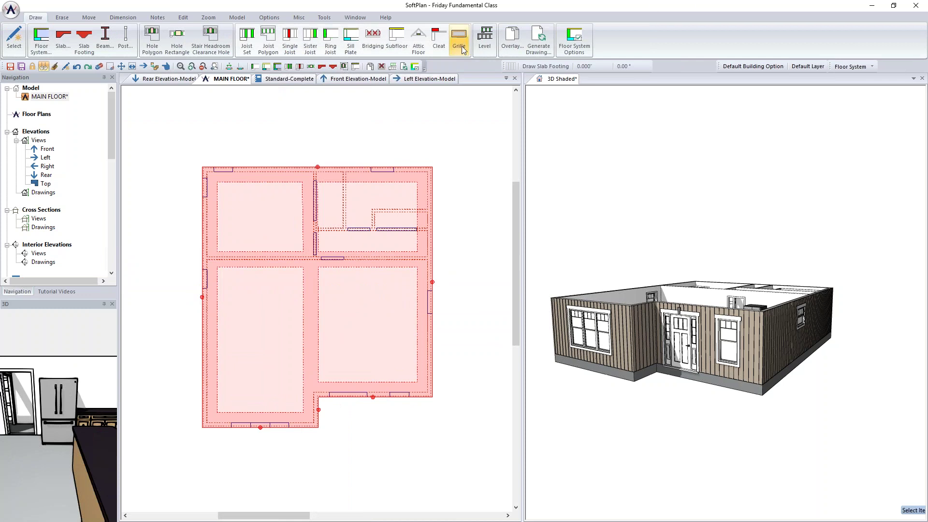
{"action": "left_click", "coordinate": [851, 67]}
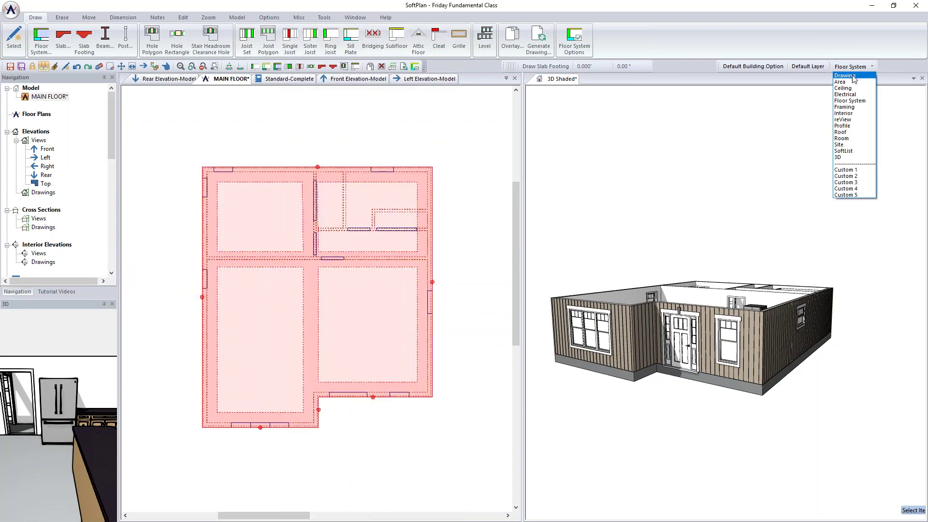
{"action": "left_click", "coordinate": [853, 134]}
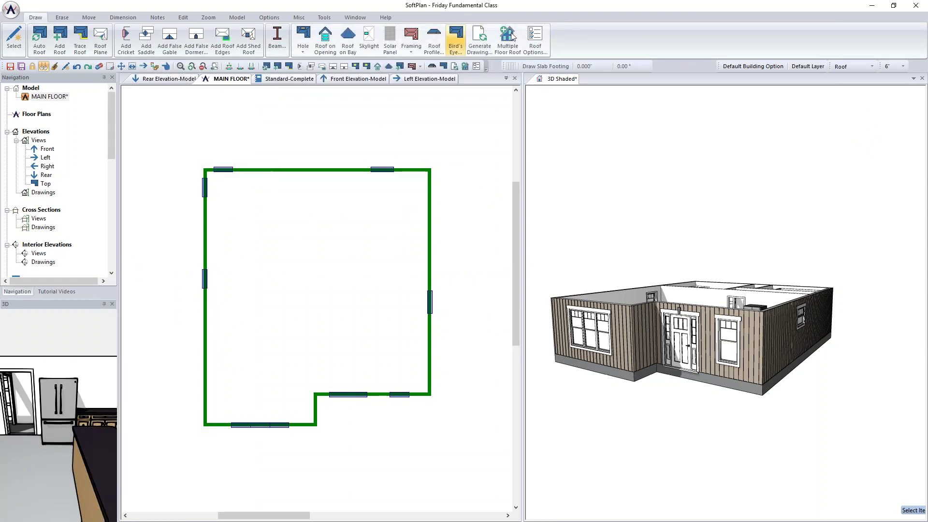
Step: Set the project's roof options to an 8" pitch, a 16" overhang and a 4.5" heel height
{"action": "left_click", "coordinate": [538, 41]}
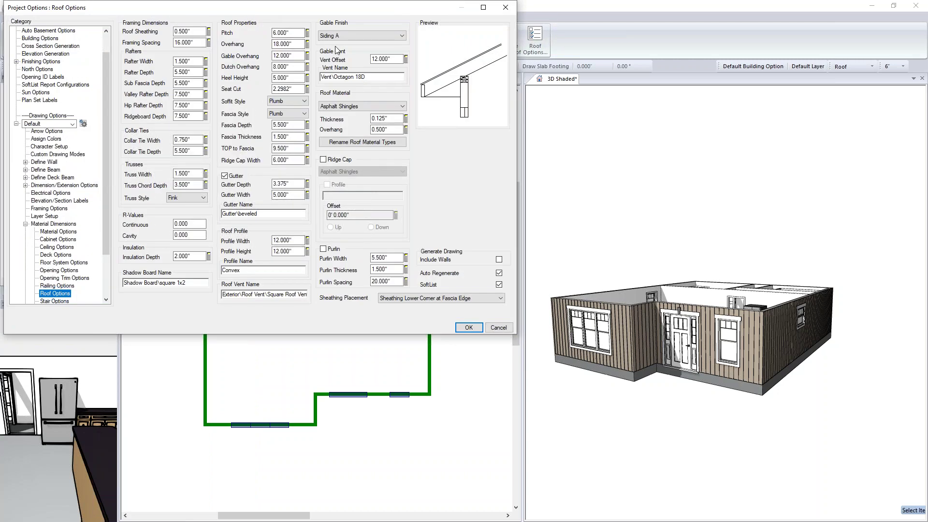
{"action": "double_click", "coordinate": [296, 33]}
{"action": "key", "text": "Tab"}
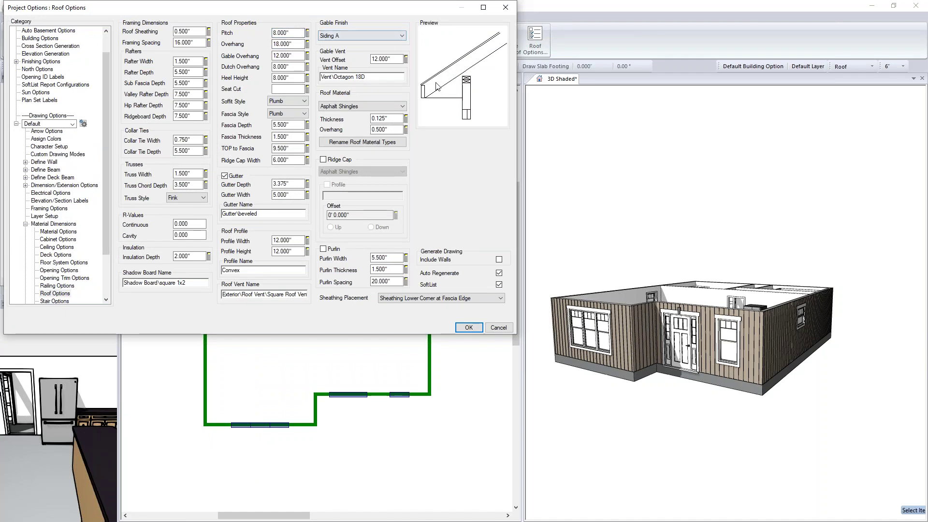
{"action": "double_click", "coordinate": [296, 43]}
{"action": "type", "text": "16"}
{"action": "key", "text": "Return"}
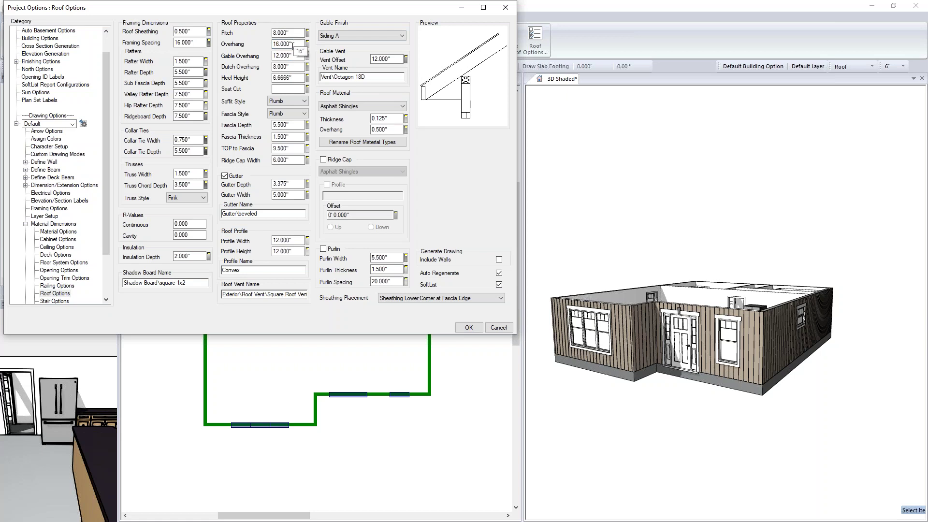
{"action": "double_click", "coordinate": [296, 77]}
{"action": "key", "text": "Tab"}
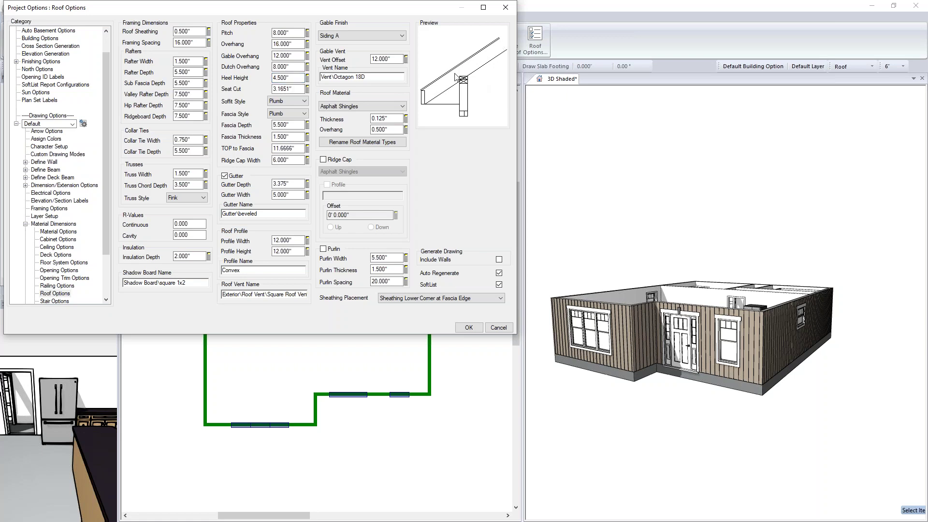
{"action": "left_click", "coordinate": [468, 328]}
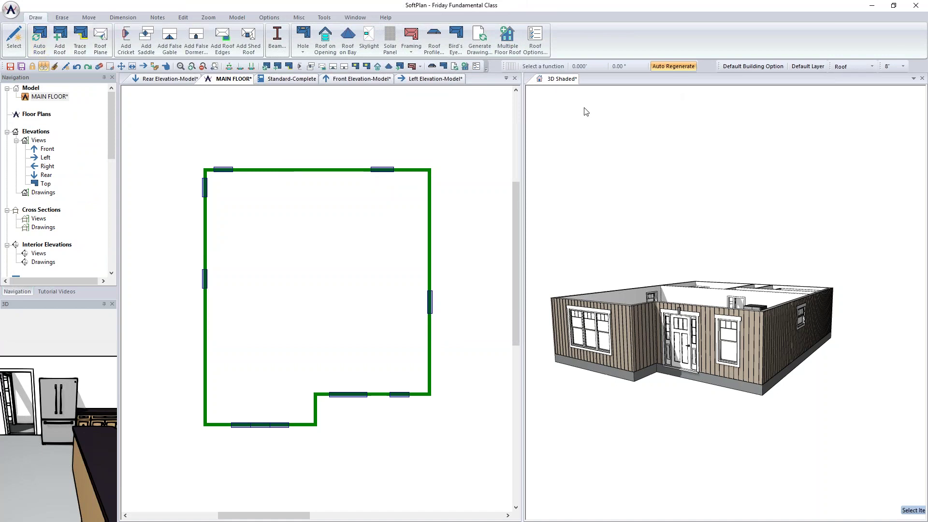
Step: Generate an automatic roof over the exterior walls and set the right-hand roof edge's pitch to 12"
{"action": "left_click", "coordinate": [39, 39]}
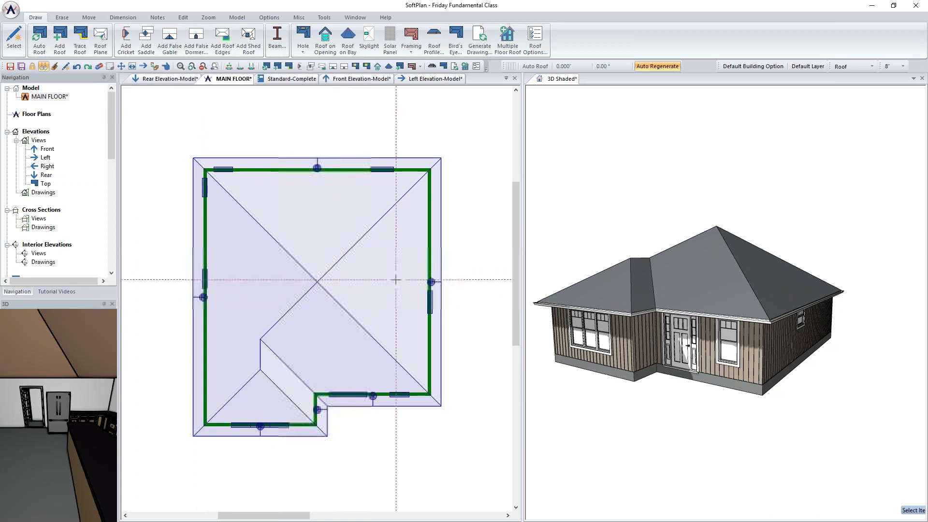
{"action": "right_click", "coordinate": [444, 279]}
{"action": "left_click", "coordinate": [471, 300]}
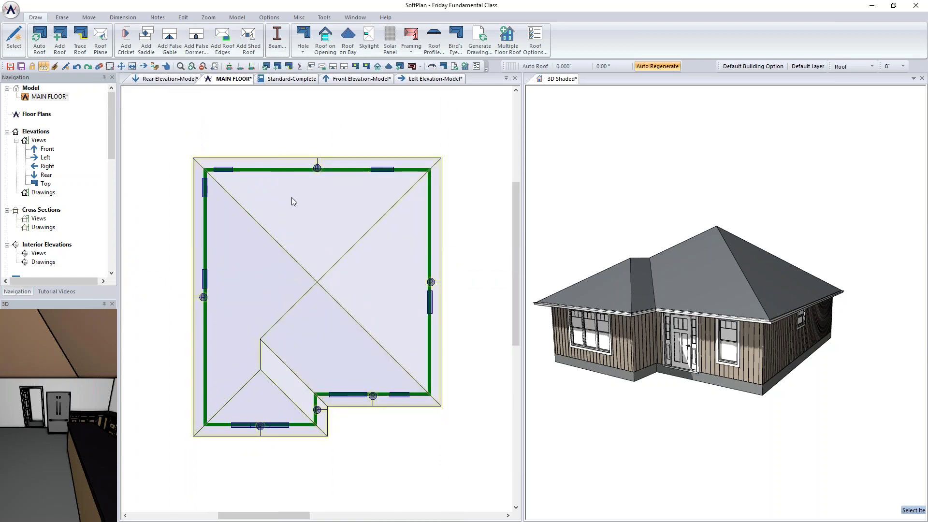
{"action": "left_click", "coordinate": [48, 225]}
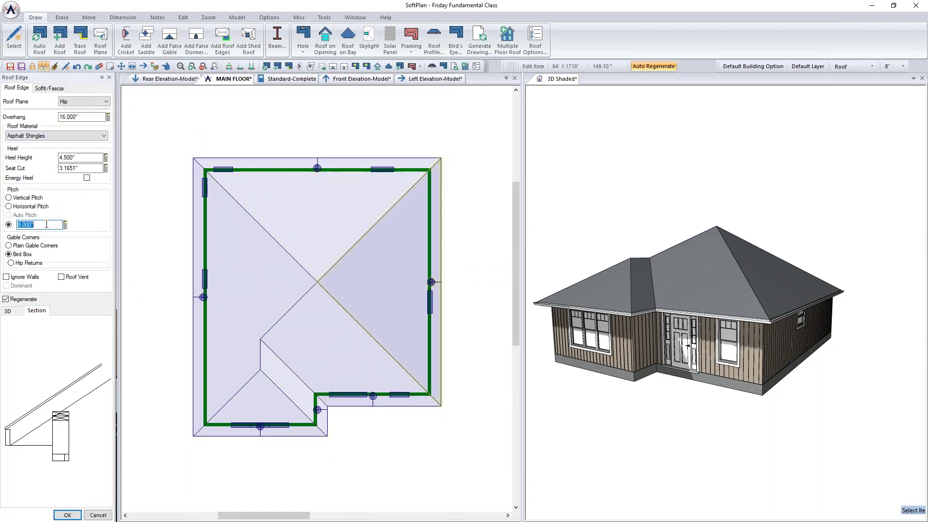
{"action": "type", "text": "12"}
{"action": "key", "text": "Tab"}
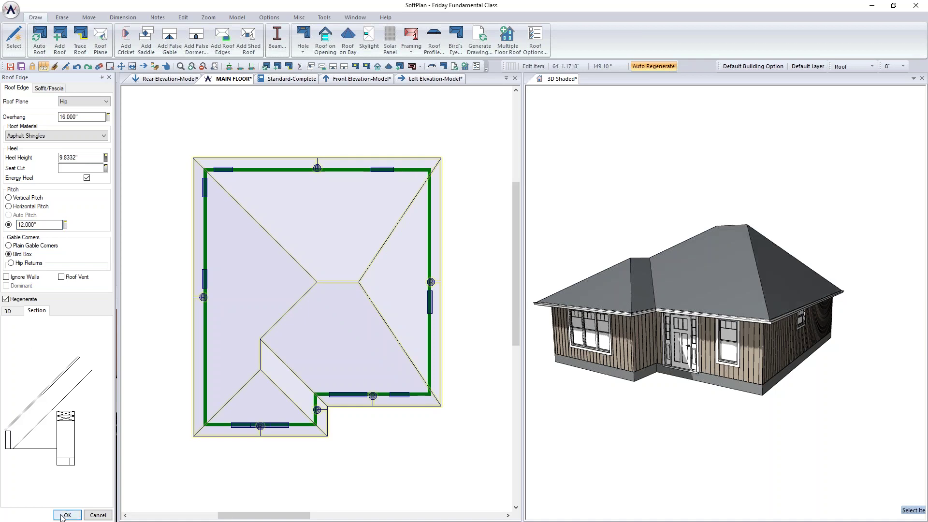
{"action": "left_click", "coordinate": [64, 515]}
Step: Repeat the 12" pitch edit on the left-hand roof edge and check the roof's shape in 3D
{"action": "right_click", "coordinate": [193, 251]}
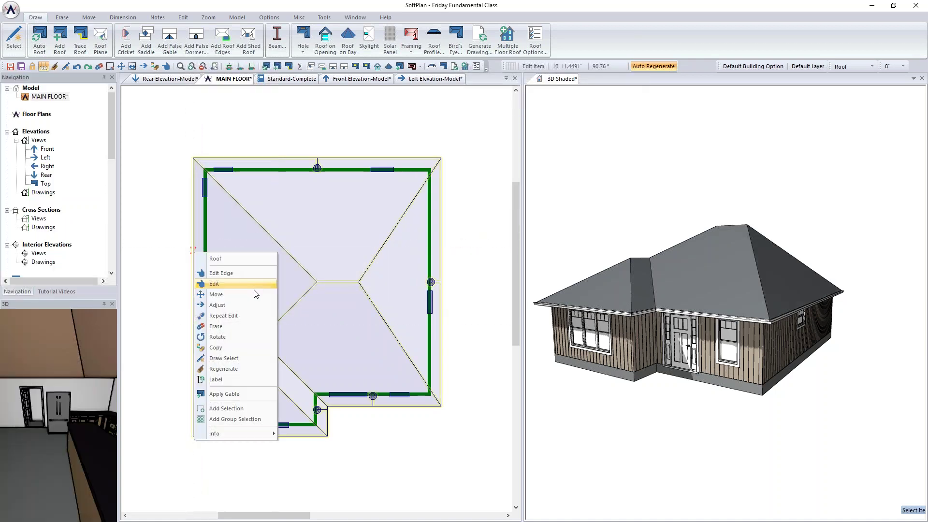
{"action": "left_click", "coordinate": [248, 315]}
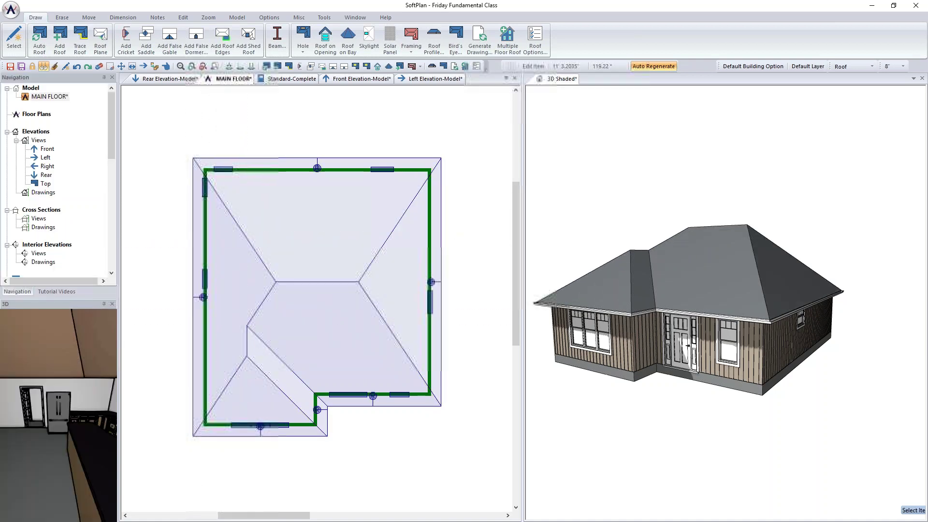
{"action": "left_click", "coordinate": [623, 286]}
{"action": "left_click_drag", "start_coordinate": [649, 289], "coordinate": [681, 291]}
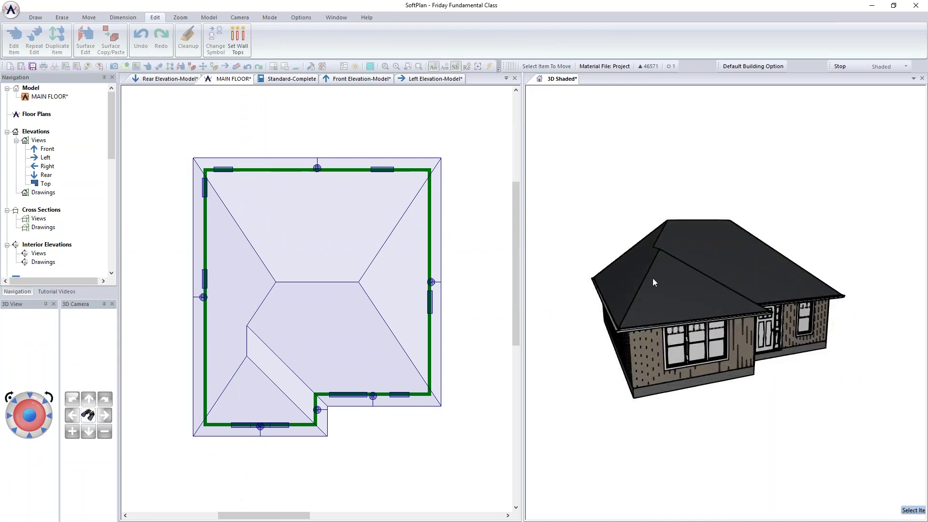
{"action": "left_click_drag", "start_coordinate": [756, 273], "coordinate": [736, 271]}
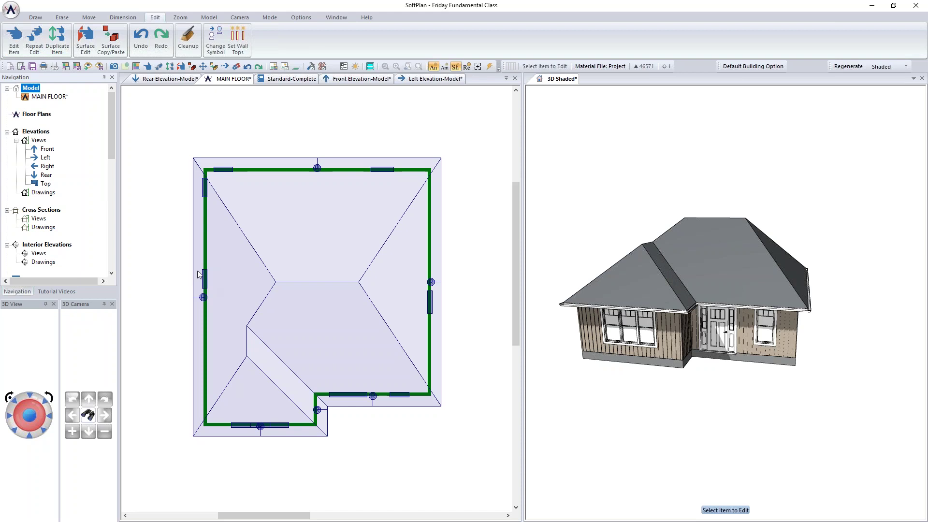
Step: Change the left-hand roof edge from a hip to a gable and examine the gable end in 3D
{"action": "left_click", "coordinate": [182, 263]}
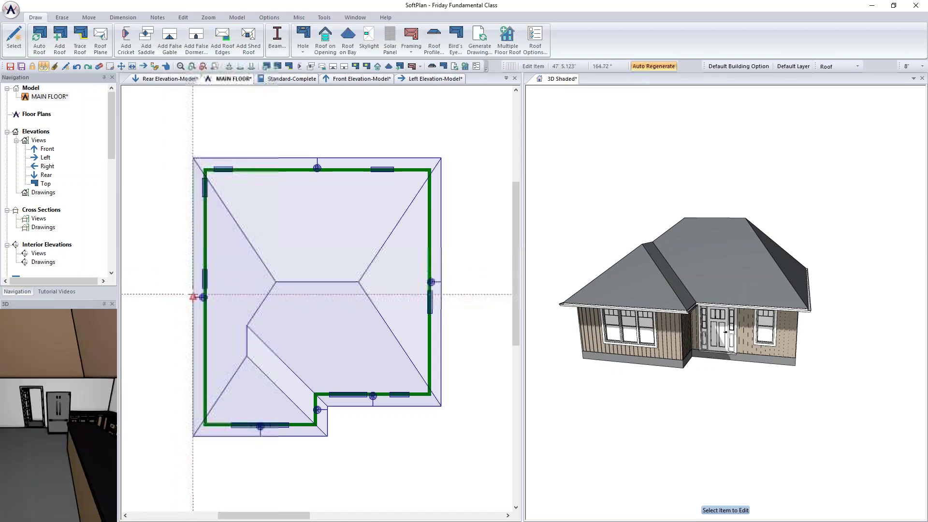
{"action": "right_click", "coordinate": [194, 296]}
{"action": "left_click", "coordinate": [240, 317]}
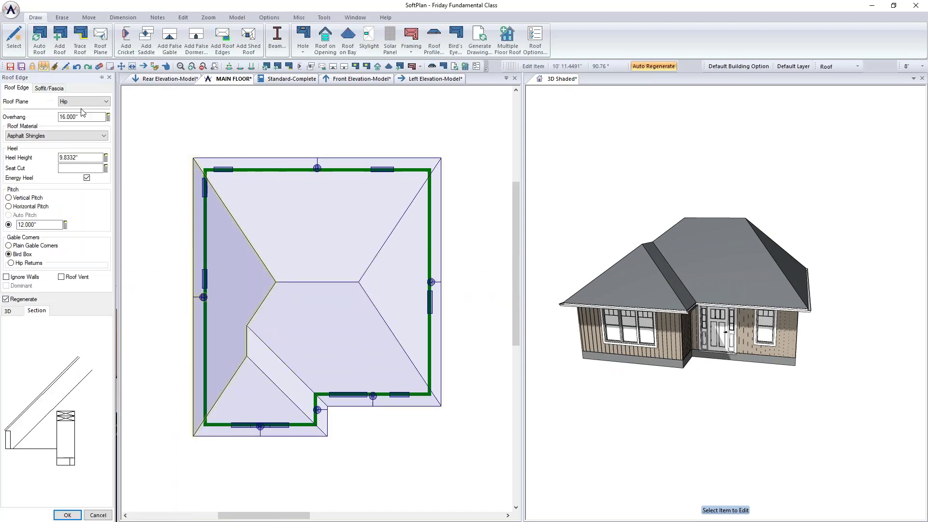
{"action": "left_click", "coordinate": [85, 101]}
{"action": "left_click", "coordinate": [85, 118]}
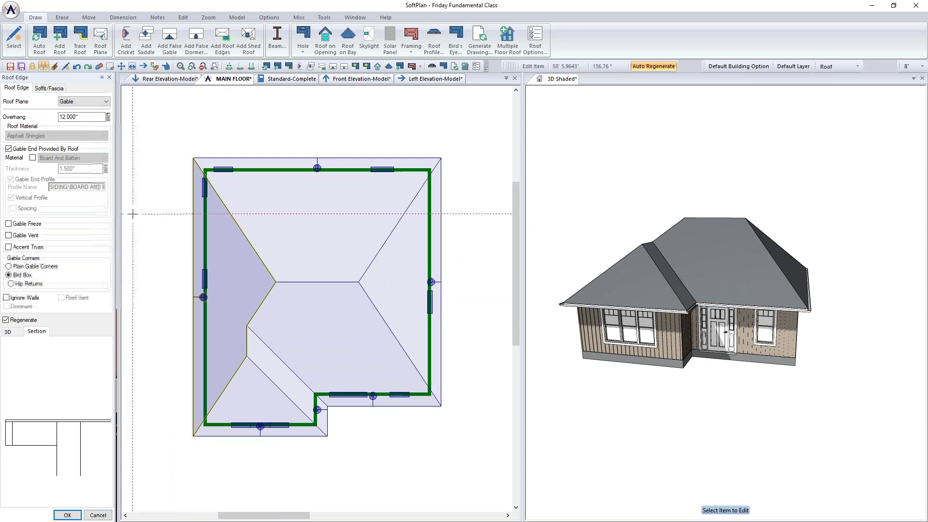
{"action": "left_click_drag", "start_coordinate": [638, 275], "coordinate": [724, 309]}
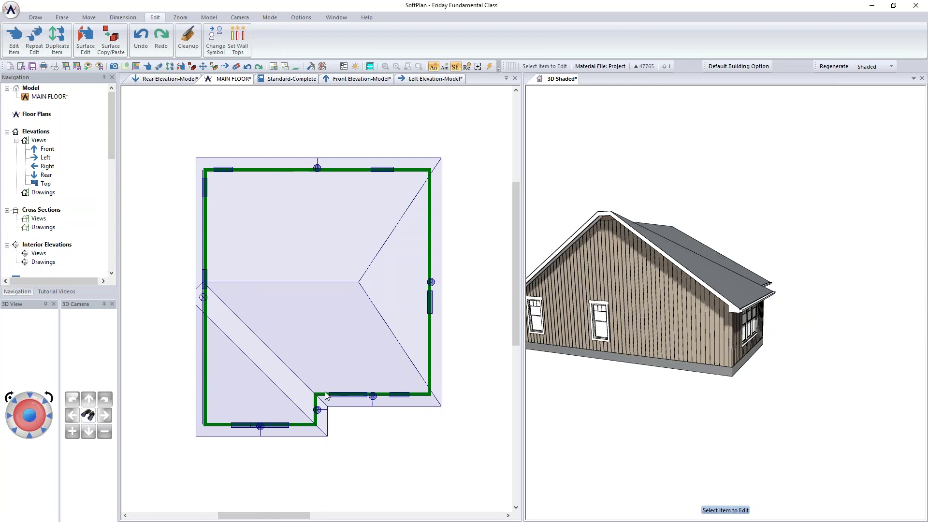
Step: Erase the whole automatic roof from the floor plan
{"action": "left_click", "coordinate": [62, 17]}
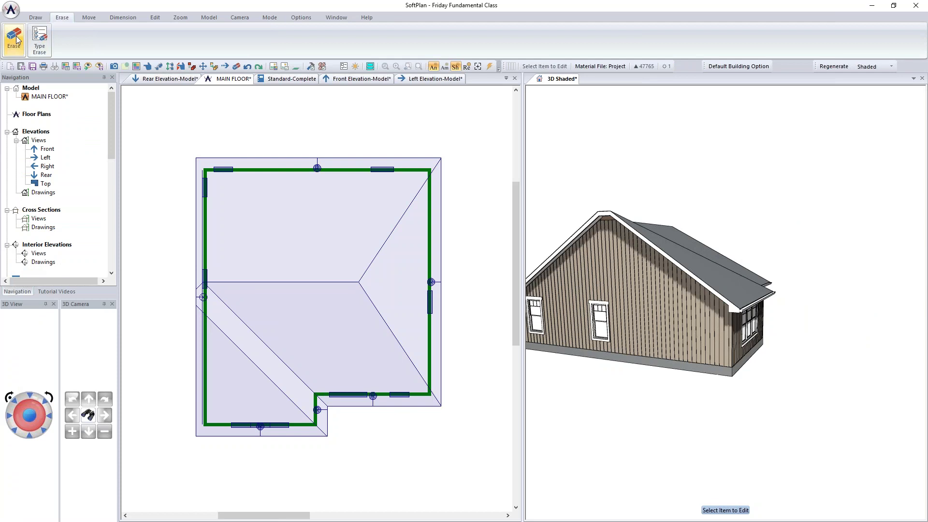
{"action": "key", "text": "Escape"}
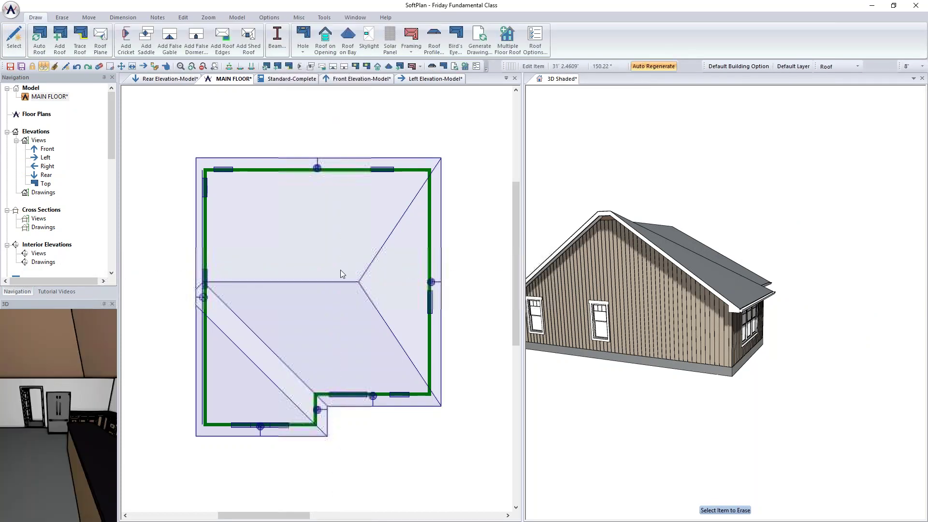
{"action": "left_click", "coordinate": [347, 269]}
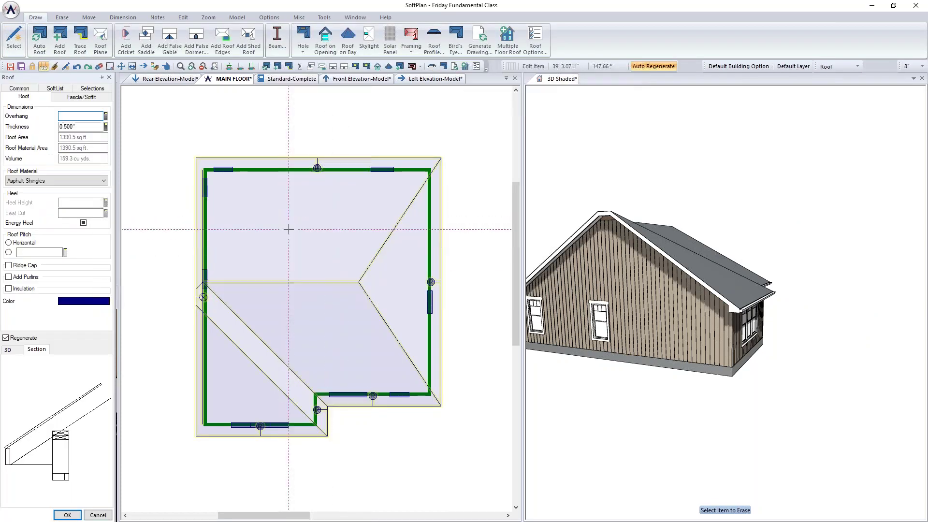
{"action": "key", "text": "Escape"}
{"action": "left_click", "coordinate": [284, 268]}
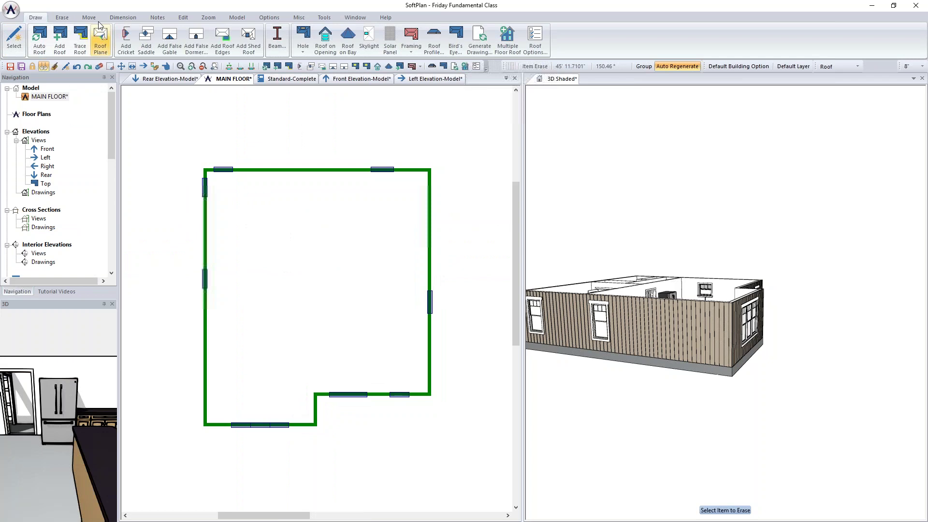
Step: Trace a rectangular roof over the main body of the house, its front edge aligned with the entry wall and leaving out the front projection
{"action": "left_click", "coordinate": [78, 41]}
{"action": "left_click", "coordinate": [431, 168]}
{"action": "left_click", "coordinate": [431, 395]}
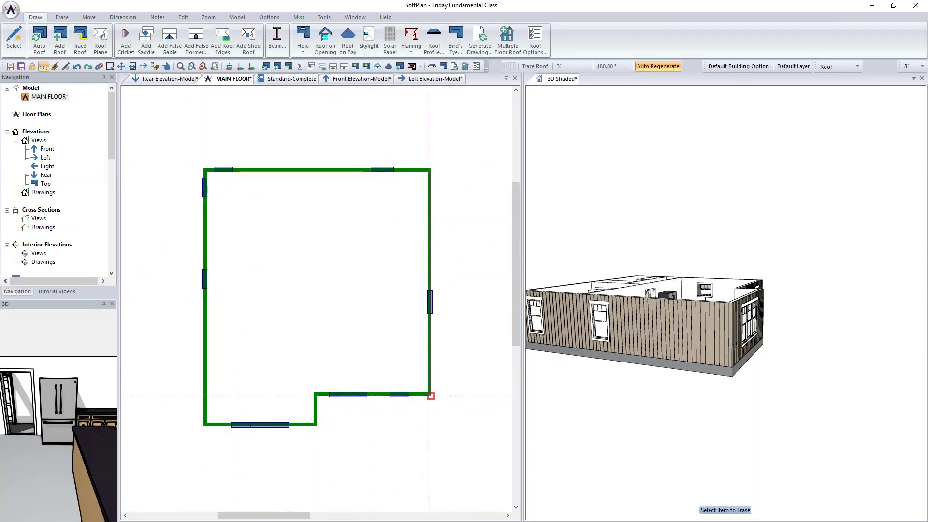
{"action": "left_click", "coordinate": [192, 396]}
{"action": "double_click", "coordinate": [191, 176]}
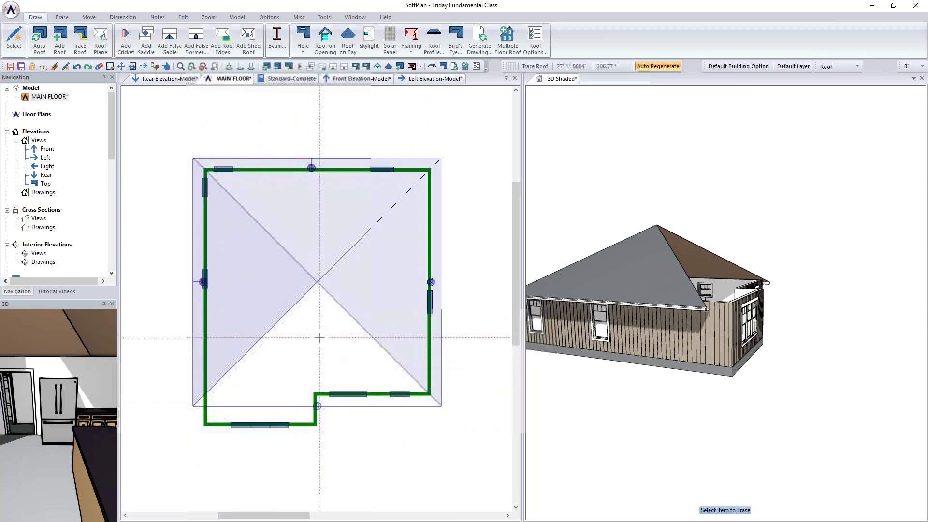
{"action": "scroll", "coordinate": [321, 329], "scroll_direction": "up", "scroll_amount": 1}
{"action": "scroll", "coordinate": [317, 298], "scroll_direction": "down", "scroll_amount": 1}
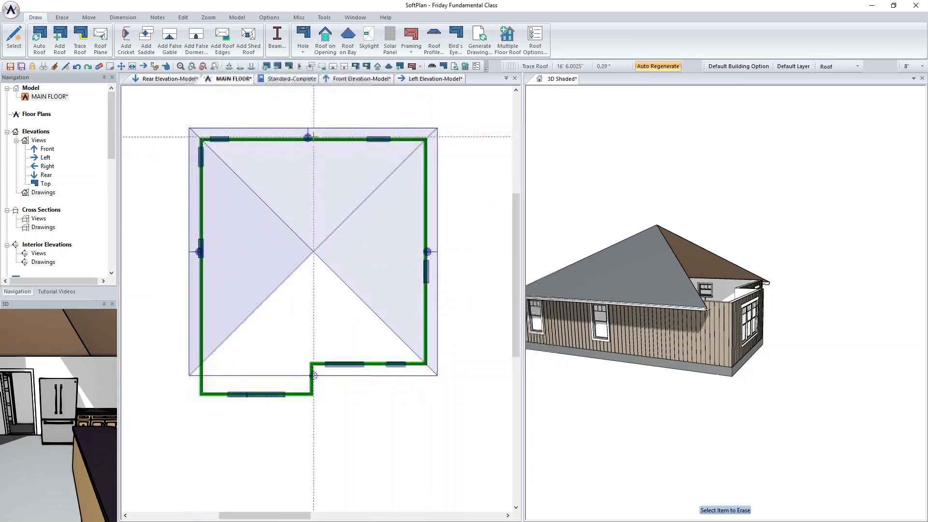
Step: Adjust the reference point of the traced roof's front edge from the short return wall onto the front entry wall
{"action": "scroll", "coordinate": [265, 313], "scroll_direction": "up", "scroll_amount": 2}
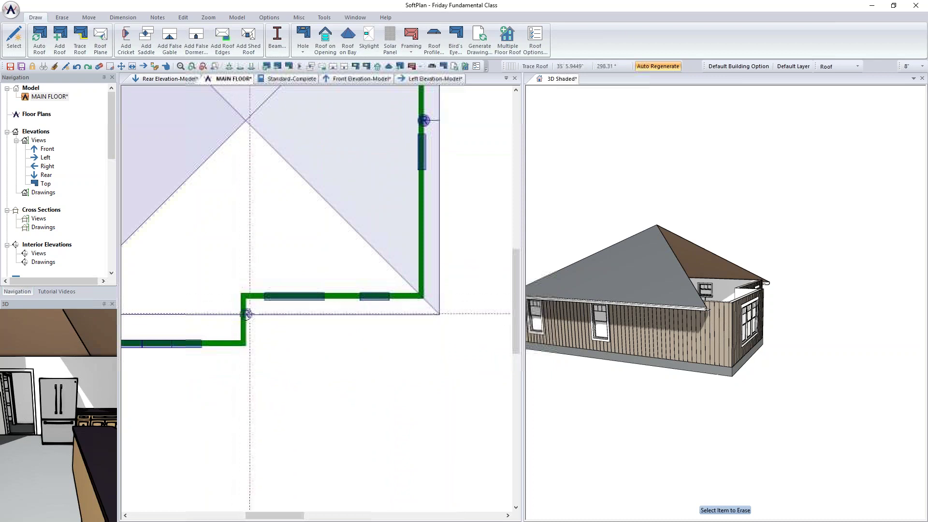
{"action": "left_click", "coordinate": [700, 285]}
{"action": "left_click_drag", "start_coordinate": [700, 285], "coordinate": [613, 301]}
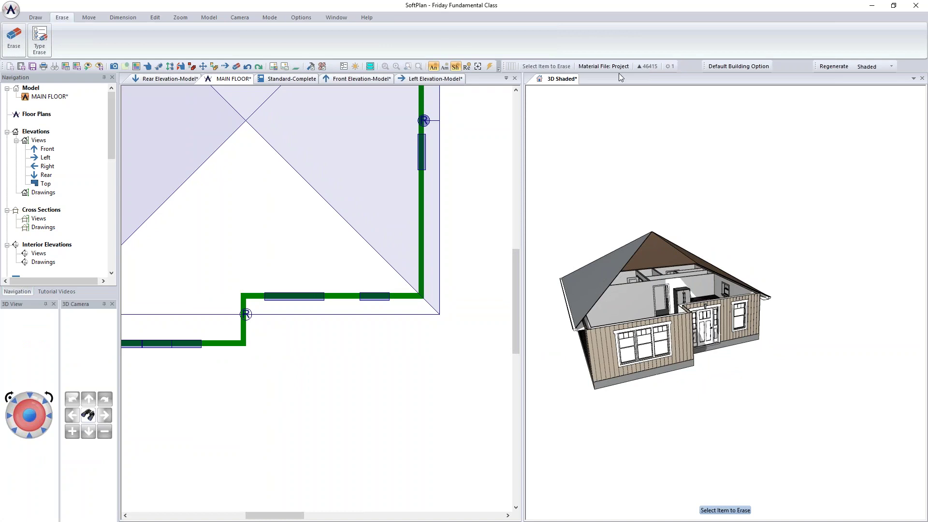
{"action": "left_click", "coordinate": [88, 19]}
{"action": "left_click", "coordinate": [41, 39]}
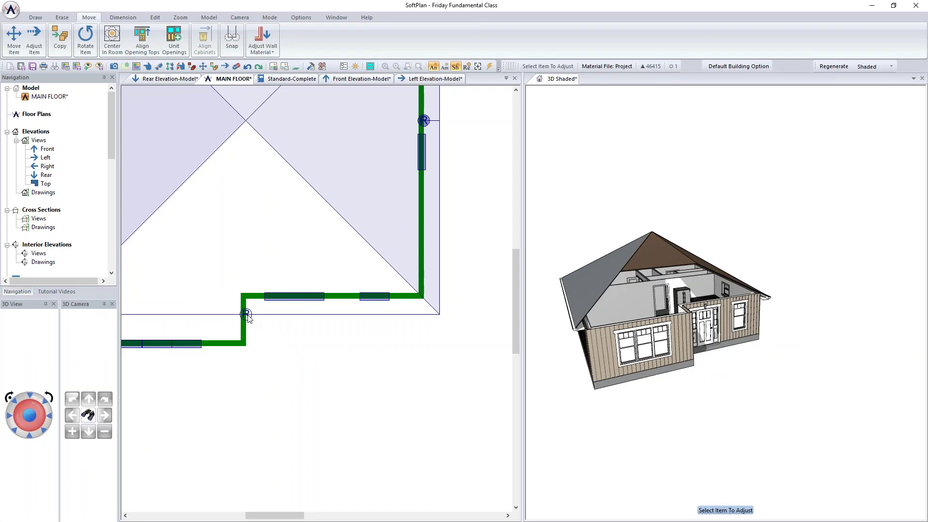
{"action": "left_click", "coordinate": [248, 315]}
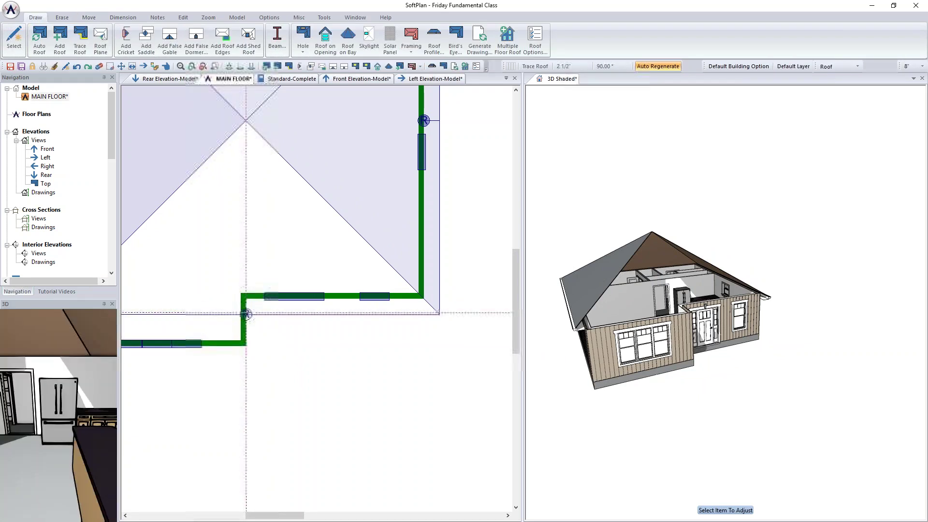
{"action": "left_click", "coordinate": [247, 314]}
{"action": "mouse_move", "coordinate": [304, 320]}
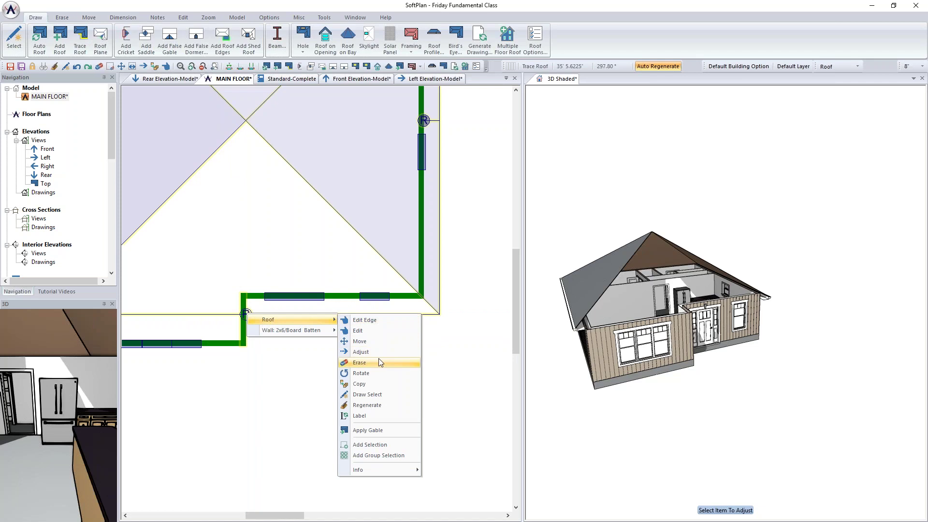
{"action": "left_click", "coordinate": [361, 352]}
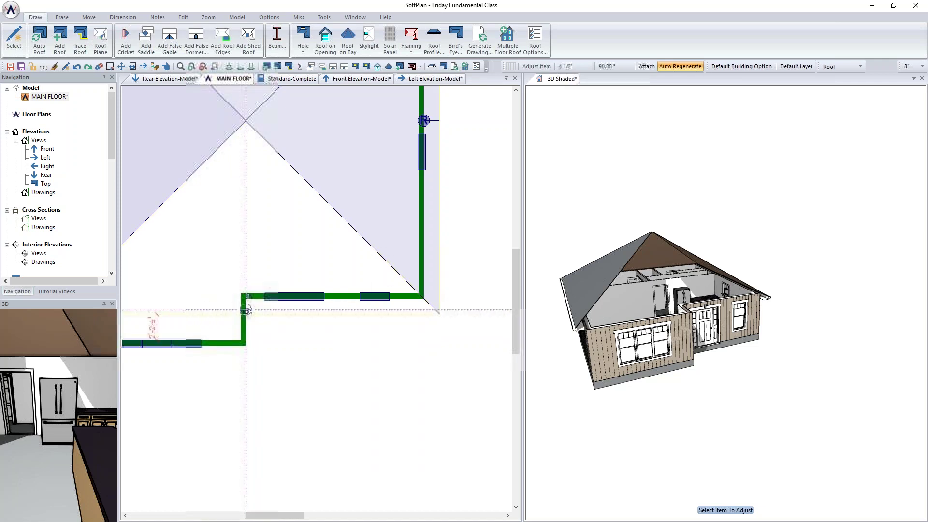
{"action": "left_click", "coordinate": [291, 300]}
{"action": "middle_click_drag", "start_coordinate": [671, 287], "coordinate": [648, 284]}
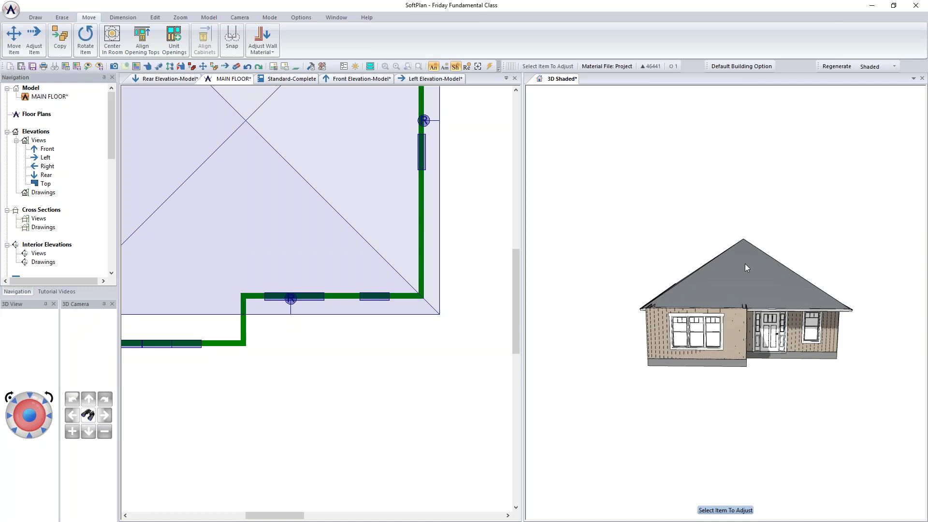
{"action": "scroll", "coordinate": [237, 312], "scroll_direction": "down", "scroll_amount": 2}
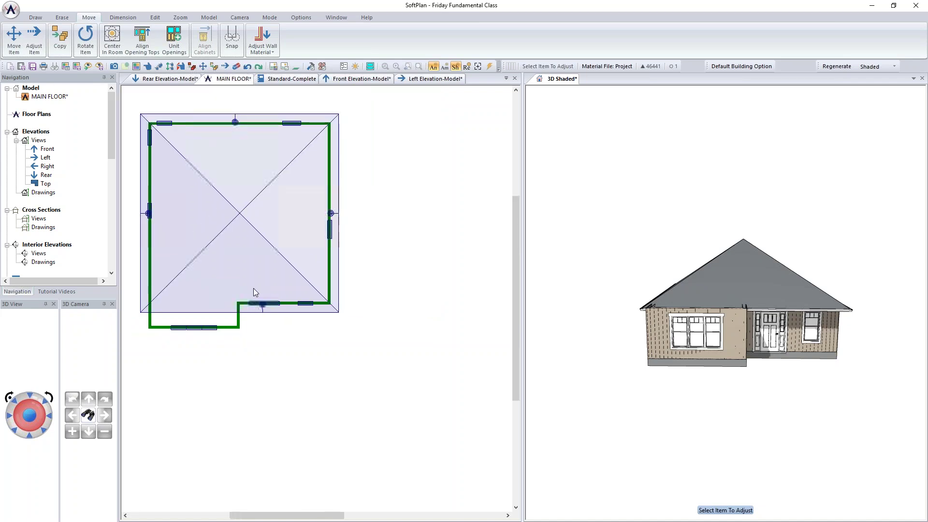
Step: Change the right-hand edge of the main traced roof from a hip to a gable
{"action": "left_click", "coordinate": [297, 287]}
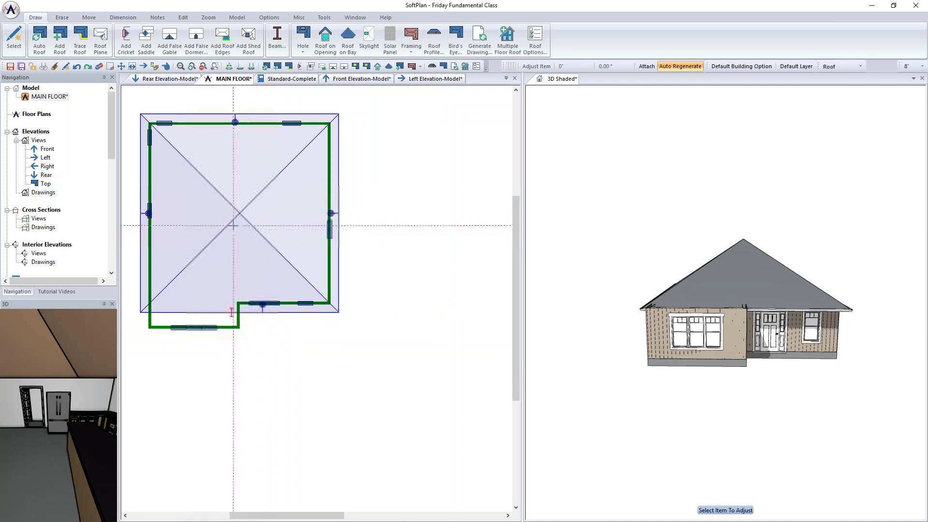
{"action": "left_click", "coordinate": [14, 39]}
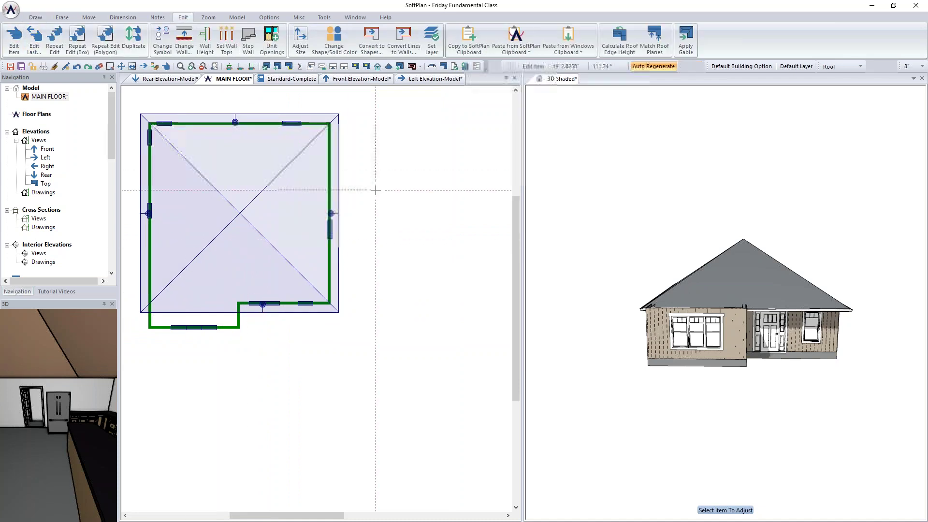
{"action": "left_click", "coordinate": [340, 194]}
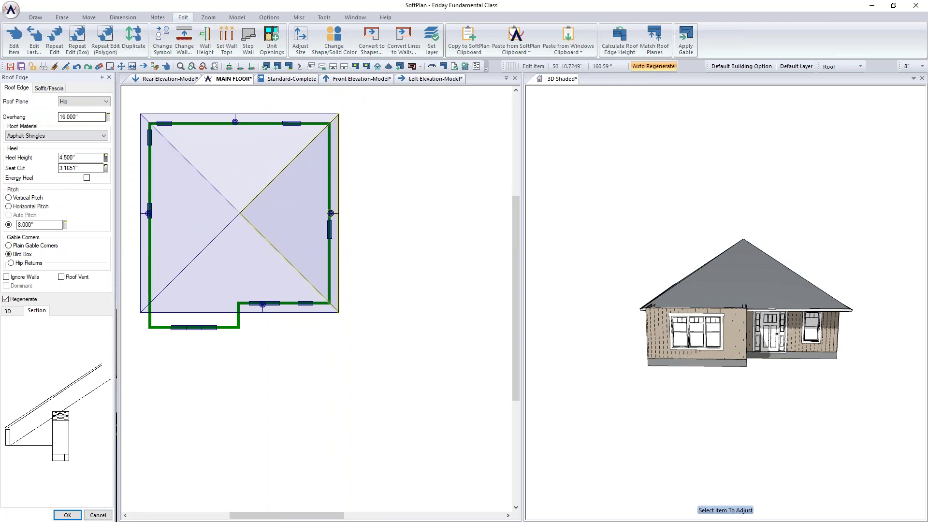
{"action": "left_click", "coordinate": [80, 102]}
{"action": "left_click", "coordinate": [73, 122]}
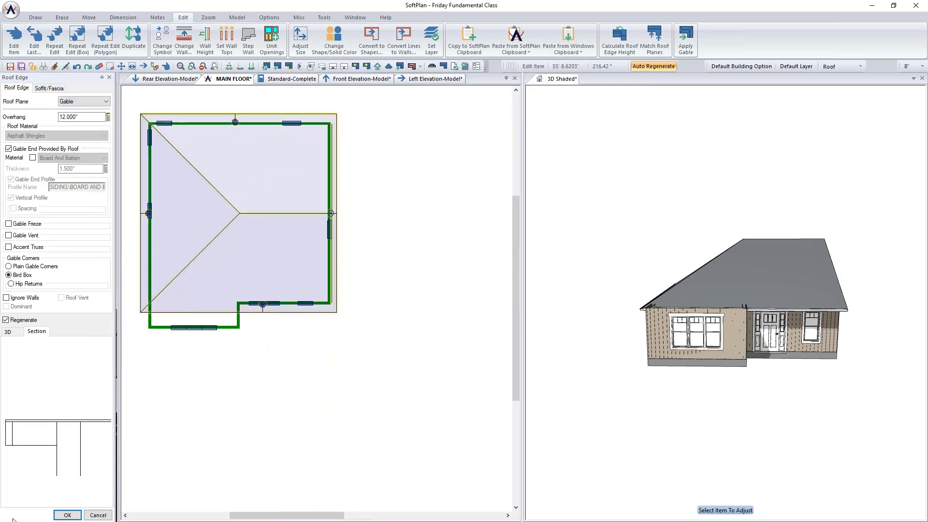
{"action": "left_click", "coordinate": [55, 515]}
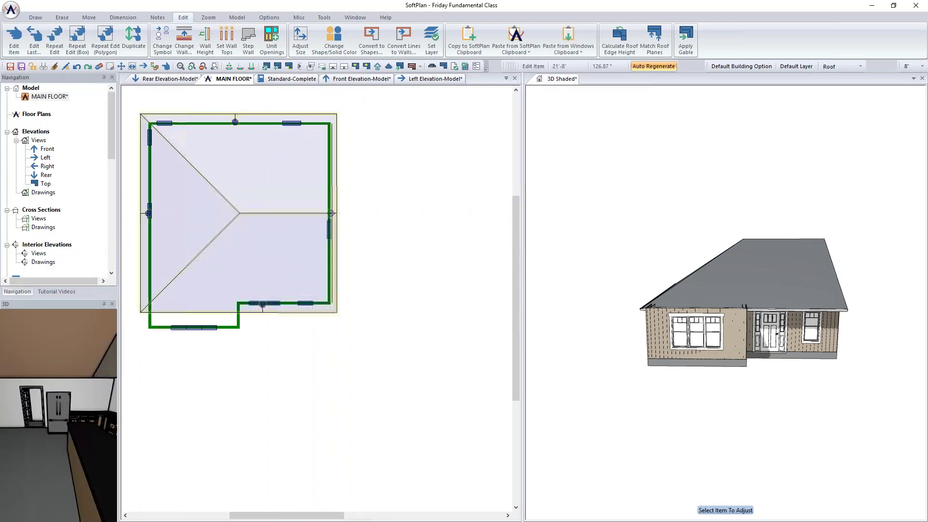
Step: Repeat the gable edit on the left-hand edge of the main roof and check the gable end in 3D
{"action": "right_click", "coordinate": [140, 218]}
{"action": "left_click", "coordinate": [168, 280]}
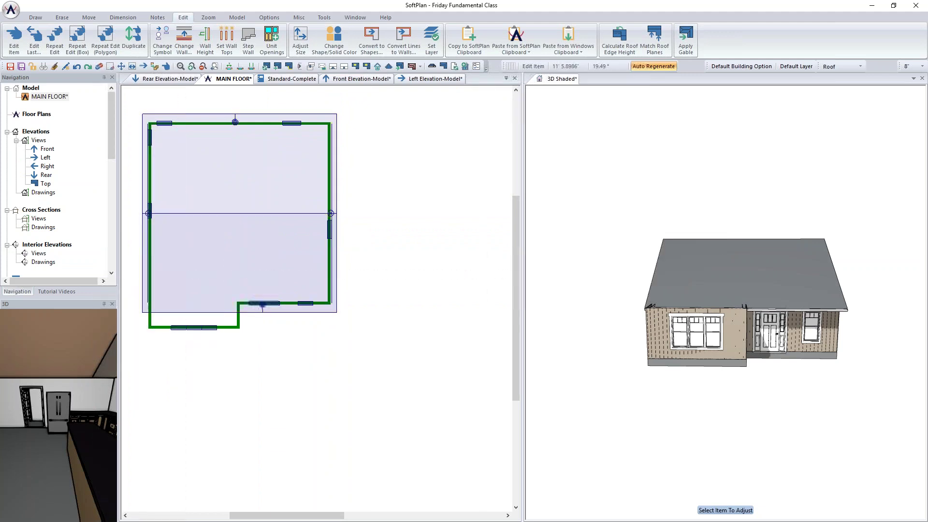
{"action": "left_click", "coordinate": [732, 319]}
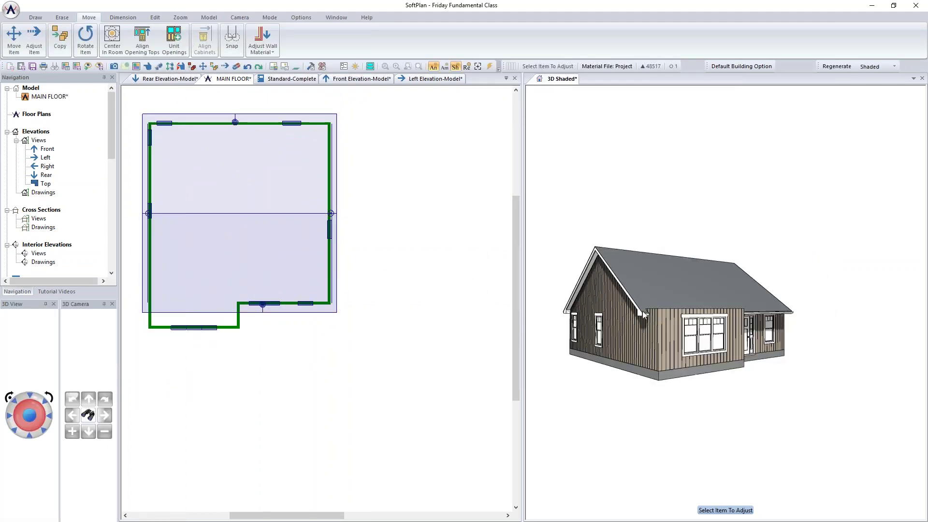
Step: Trace a separate rectangular roof over the front projection, from the entry wall line to its front wall, and check it in 3D
{"action": "left_click", "coordinate": [192, 341]}
{"action": "scroll", "coordinate": [180, 319], "scroll_direction": "up", "scroll_amount": 3}
{"action": "middle_click_drag", "start_coordinate": [313, 306], "coordinate": [283, 319]}
{"action": "scroll", "coordinate": [283, 318], "scroll_direction": "down", "scroll_amount": 1}
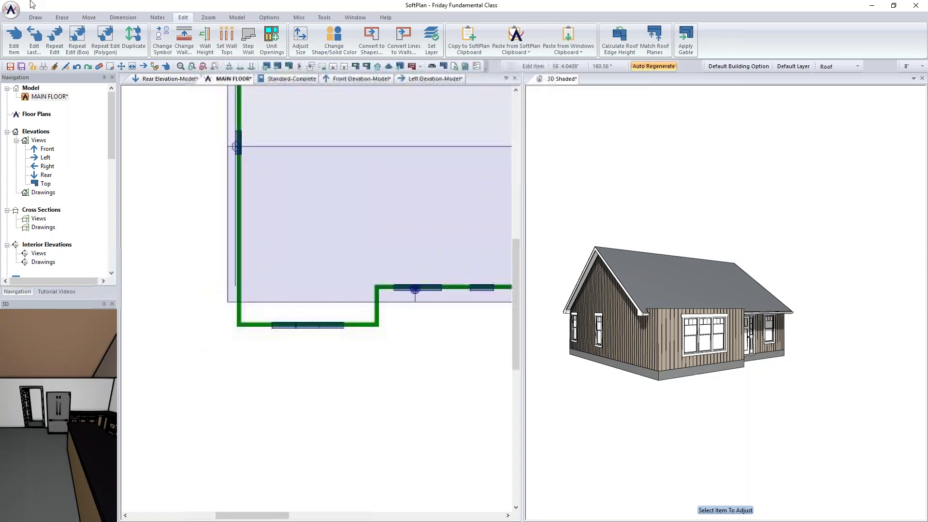
{"action": "left_click", "coordinate": [36, 17]}
{"action": "left_click", "coordinate": [74, 39]}
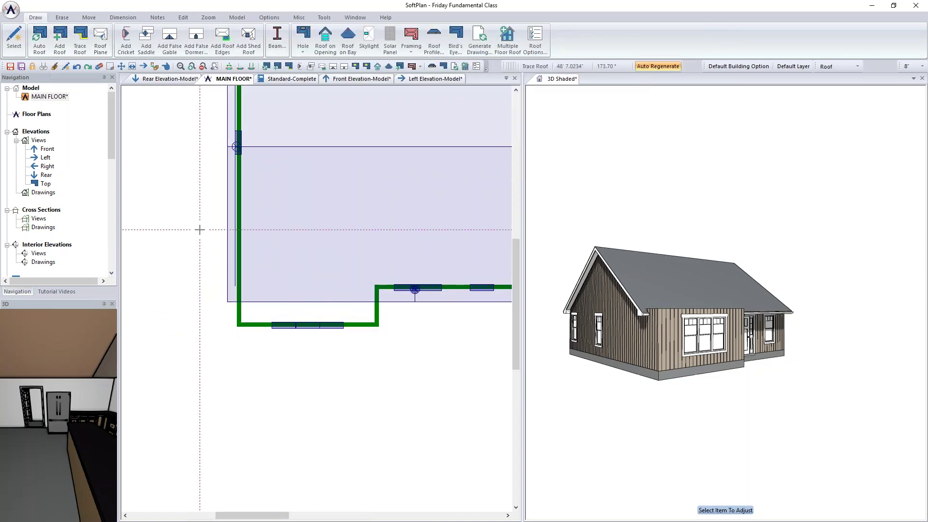
{"action": "left_click", "coordinate": [232, 287]}
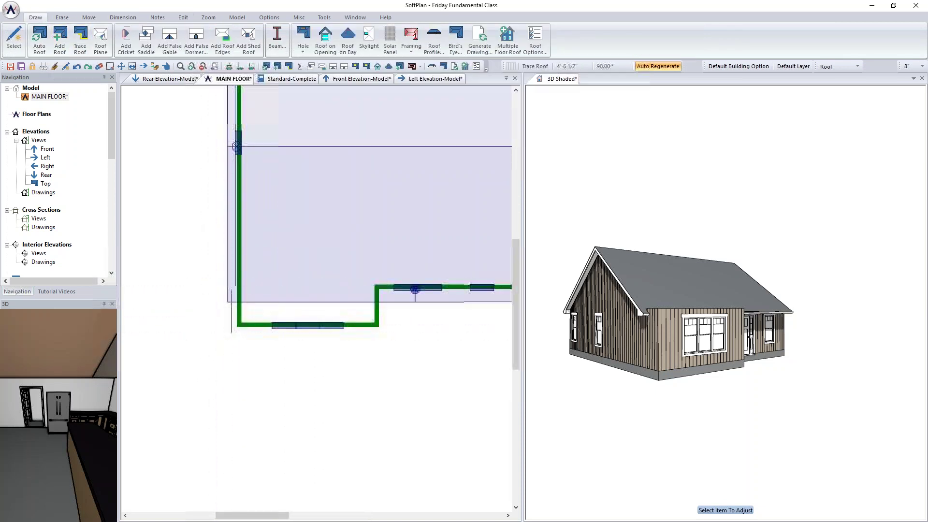
{"action": "left_click", "coordinate": [382, 289]}
{"action": "left_click", "coordinate": [383, 332]}
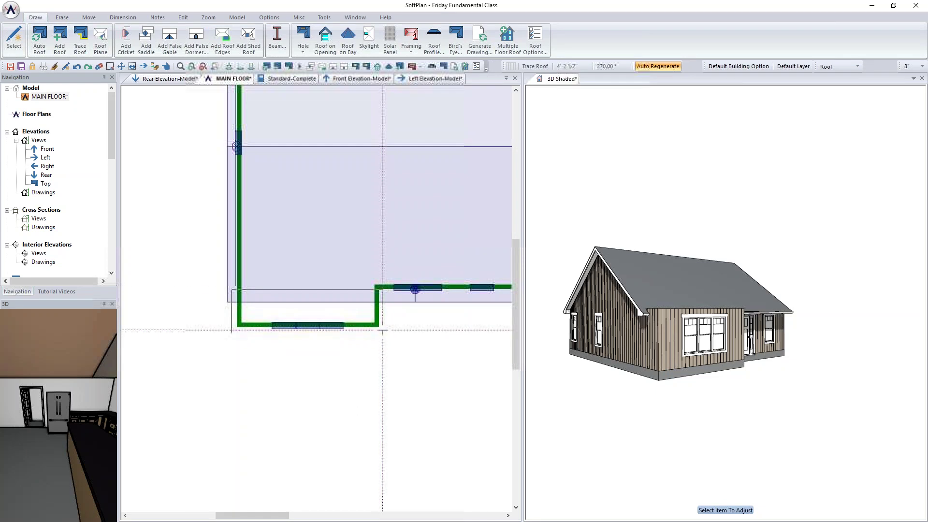
{"action": "double_click", "coordinate": [233, 330]}
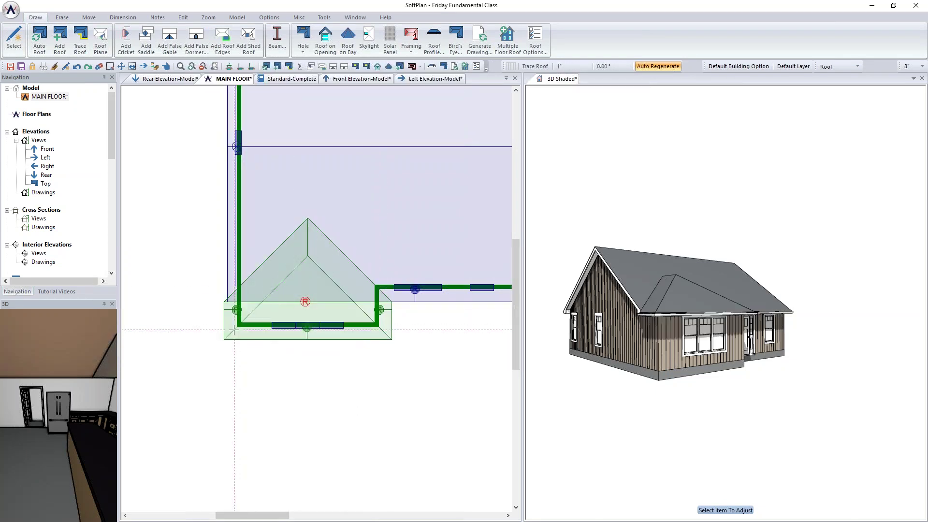
{"action": "left_click", "coordinate": [669, 291]}
{"action": "left_click", "coordinate": [329, 346]}
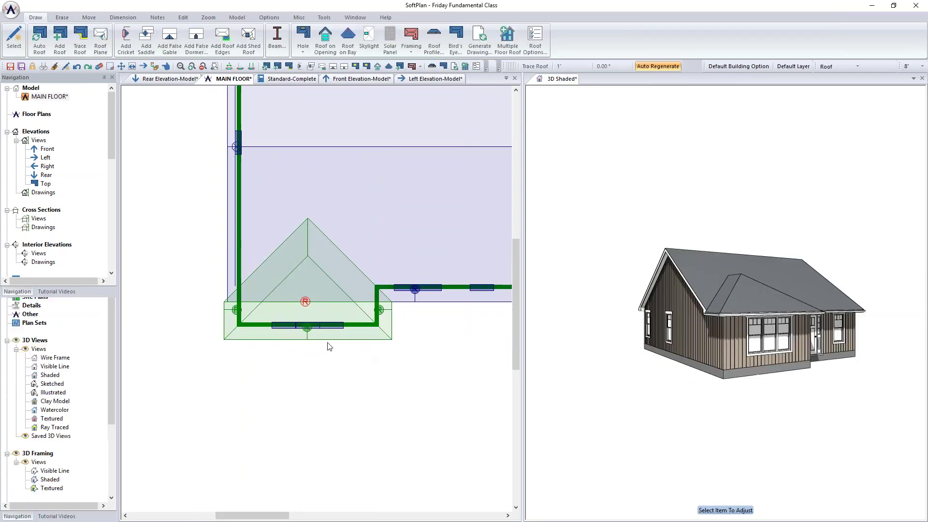
Step: Apply a gable to the front edge of the projection's roof and check it in 3D
{"action": "right_click", "coordinate": [327, 339]}
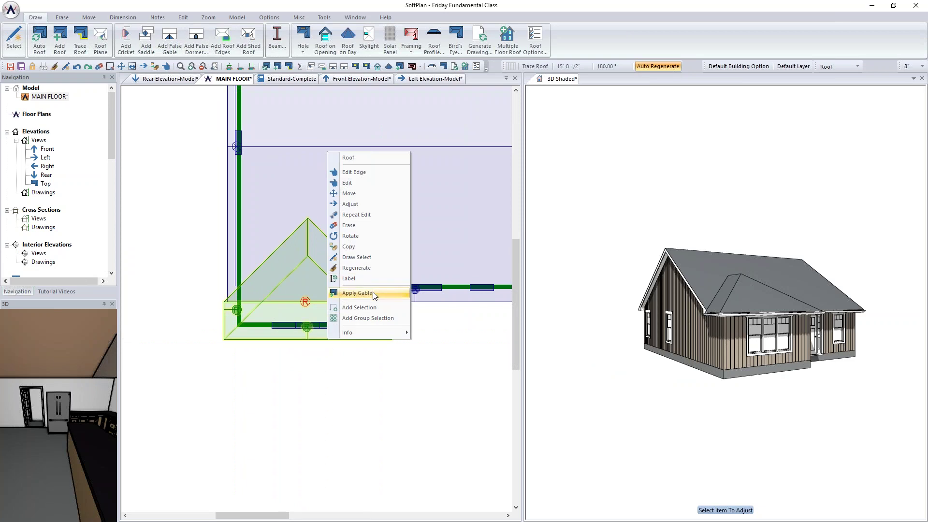
{"action": "left_click", "coordinate": [356, 293]}
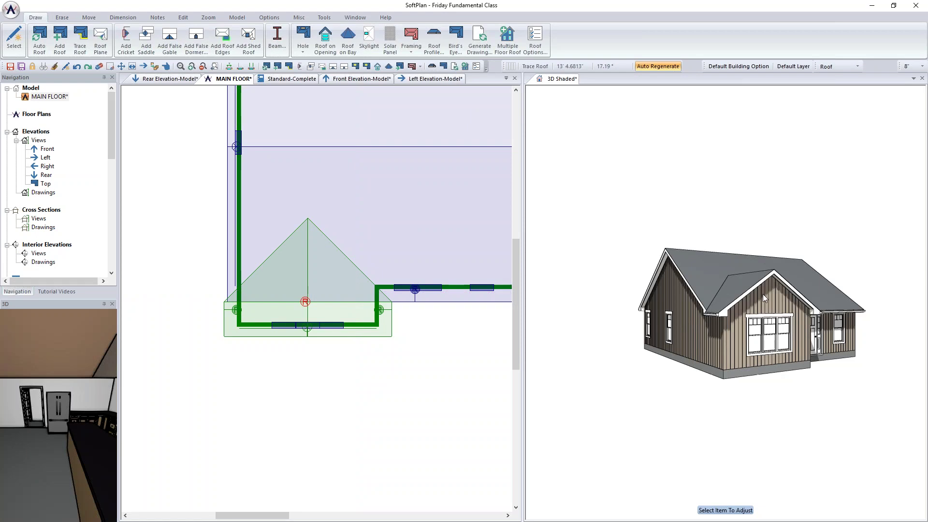
{"action": "left_click", "coordinate": [761, 295]}
{"action": "left_click", "coordinate": [394, 319]}
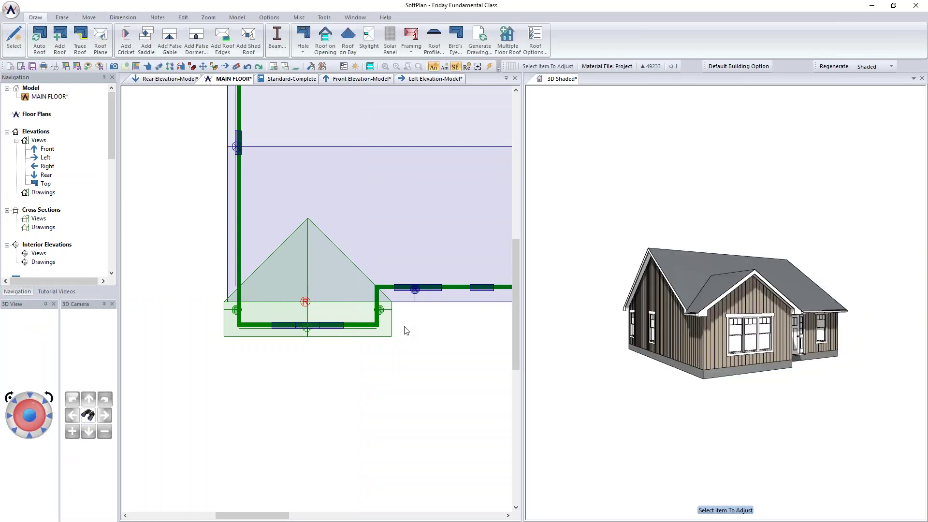
Step: Steepen the pitch of the projection roof's right-hand edge, repeat the edit on its left-hand edge, and check the front in 3D
{"action": "right_click", "coordinate": [392, 318]}
{"action": "left_click", "coordinate": [417, 337]}
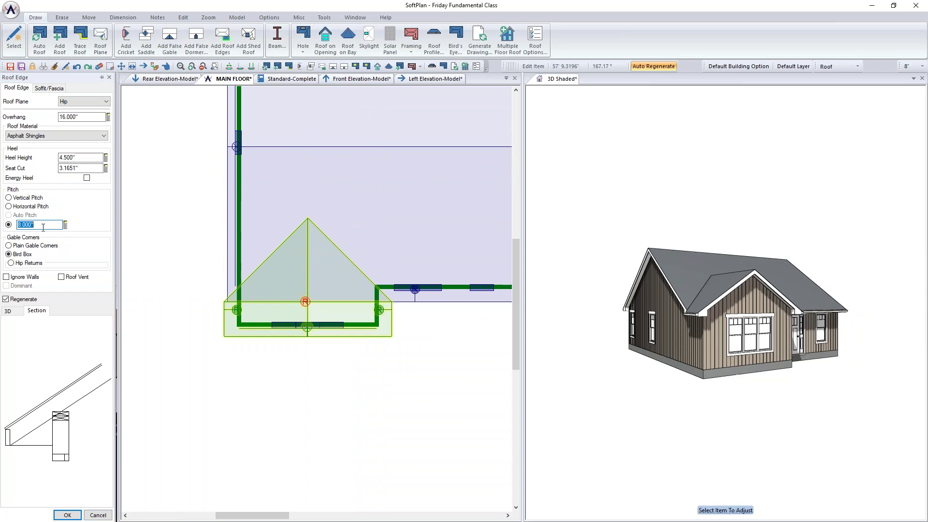
{"action": "key", "text": "Tab"}
{"action": "left_click", "coordinate": [68, 515]}
{"action": "right_click", "coordinate": [226, 323]}
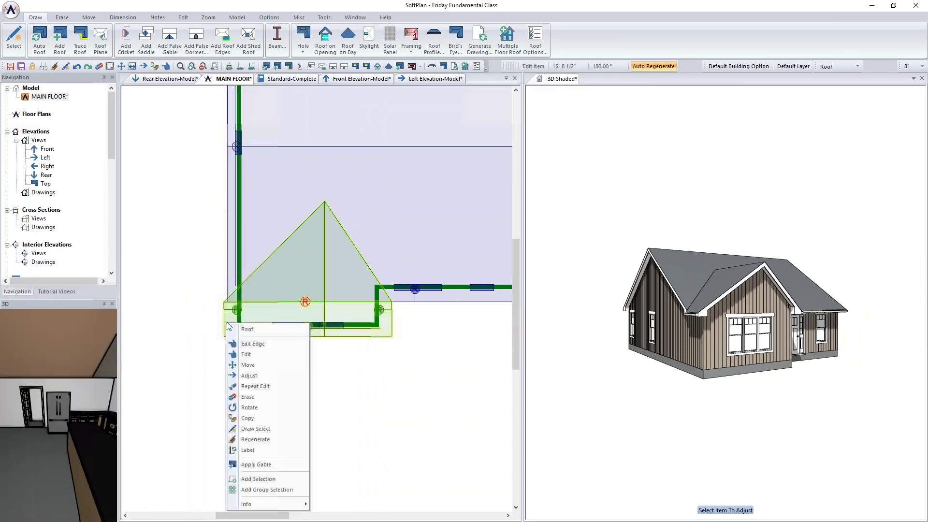
{"action": "left_click", "coordinate": [276, 390]}
{"action": "left_click", "coordinate": [800, 286]}
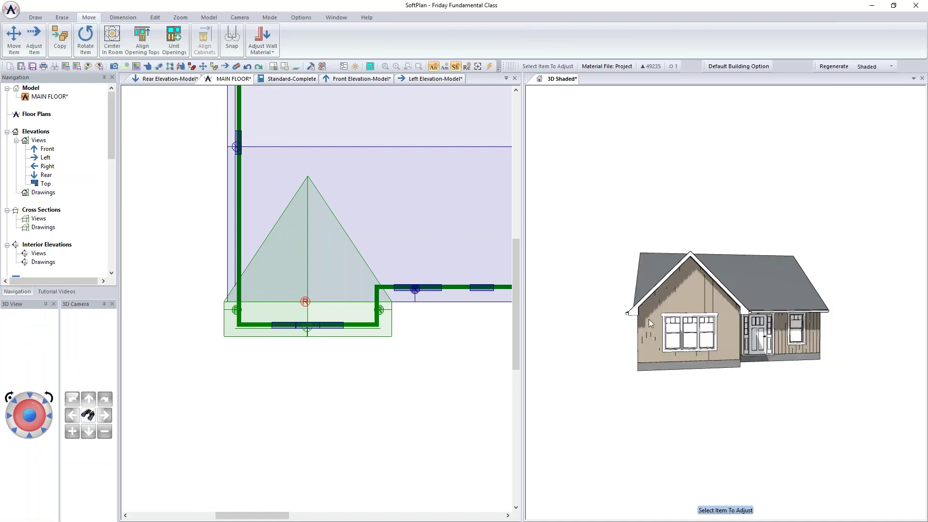
Step: In the front elevation, add a gable frieze and an accent truss to the projection's front gable
{"action": "left_click", "coordinate": [361, 79]}
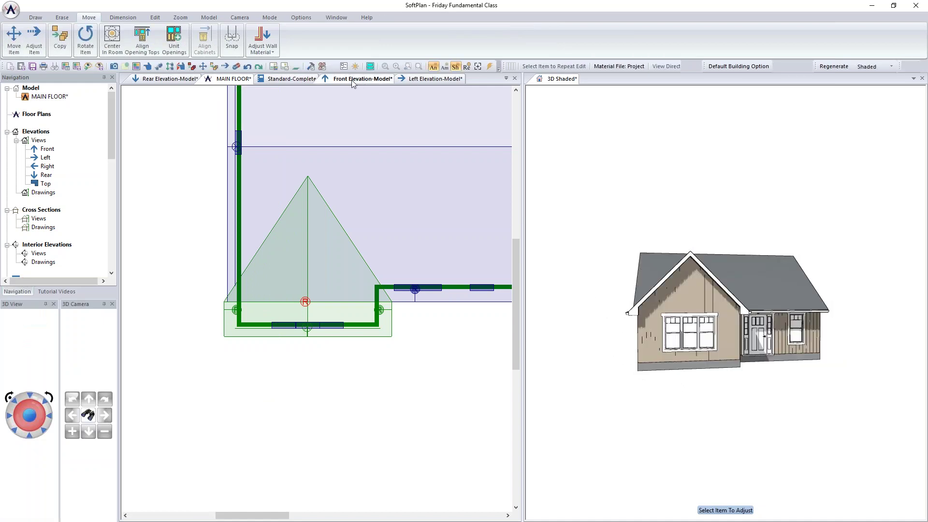
{"action": "left_click", "coordinate": [181, 18]}
{"action": "left_click", "coordinate": [53, 42]}
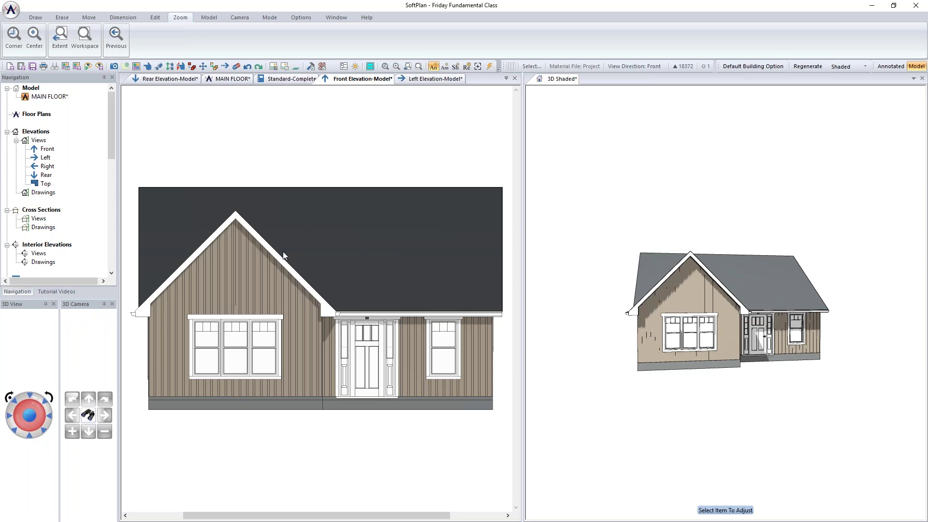
{"action": "right_click", "coordinate": [211, 242]}
{"action": "left_click", "coordinate": [232, 256]}
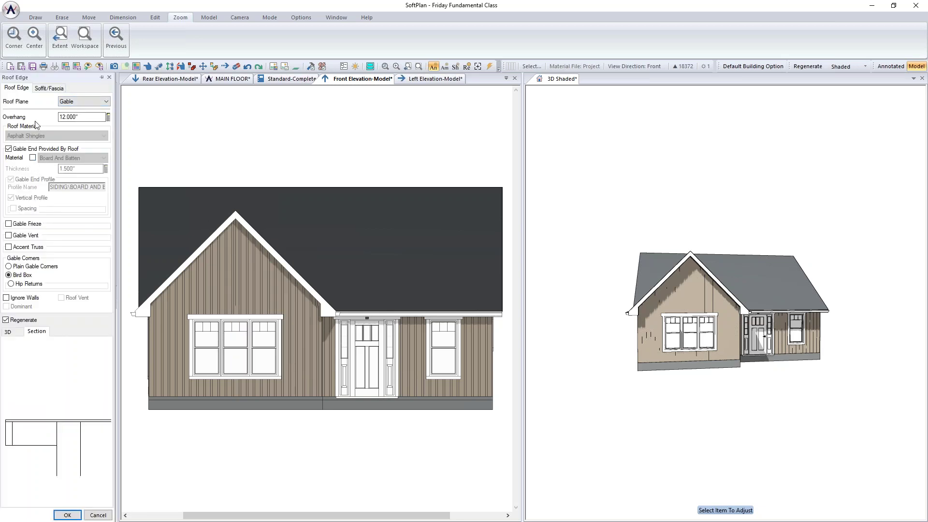
{"action": "left_click", "coordinate": [18, 225]}
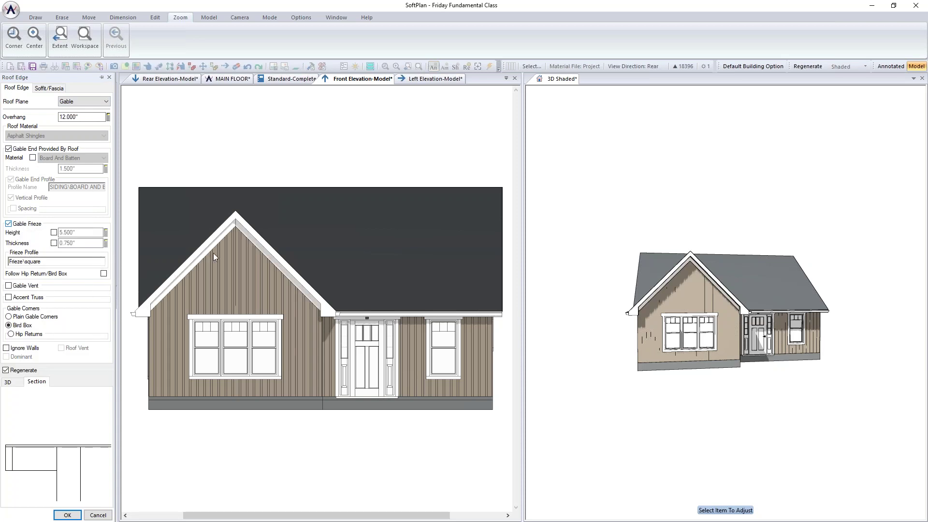
{"action": "left_click", "coordinate": [10, 299]}
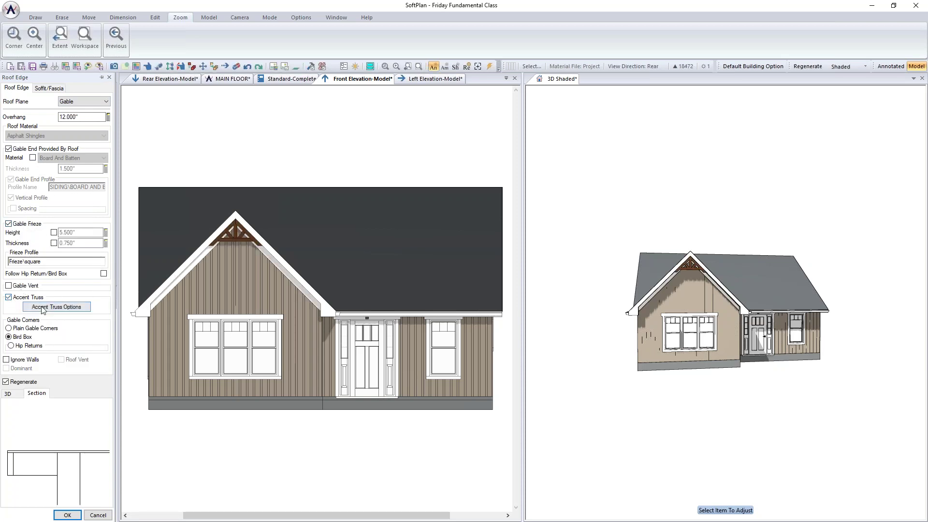
Step: Set the front gable's accent truss height to 42 inches and accept the roof edge settings
{"action": "left_click", "coordinate": [56, 307]}
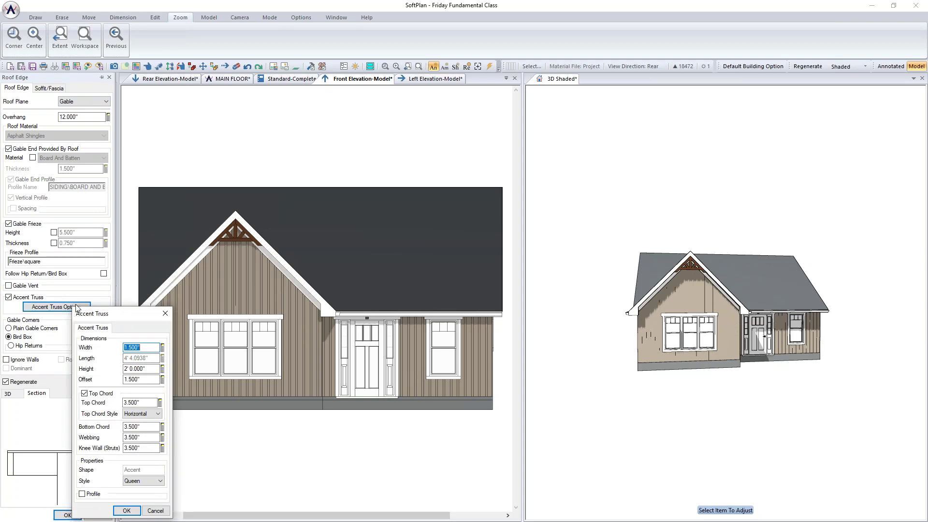
{"action": "left_click_drag", "start_coordinate": [124, 316], "coordinate": [193, 165]}
{"action": "left_click", "coordinate": [216, 220]}
{"action": "type", "text": "42"}
{"action": "key", "text": "Return"}
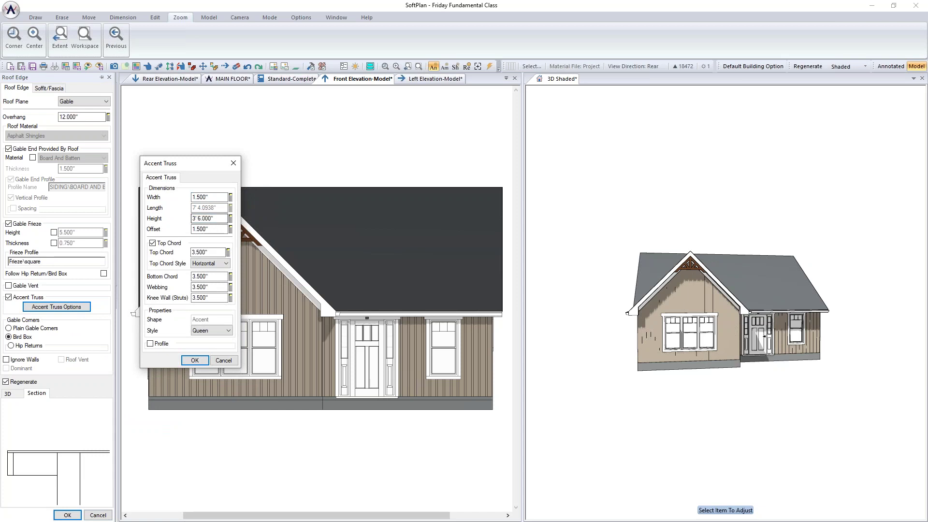
{"action": "left_click", "coordinate": [194, 360]}
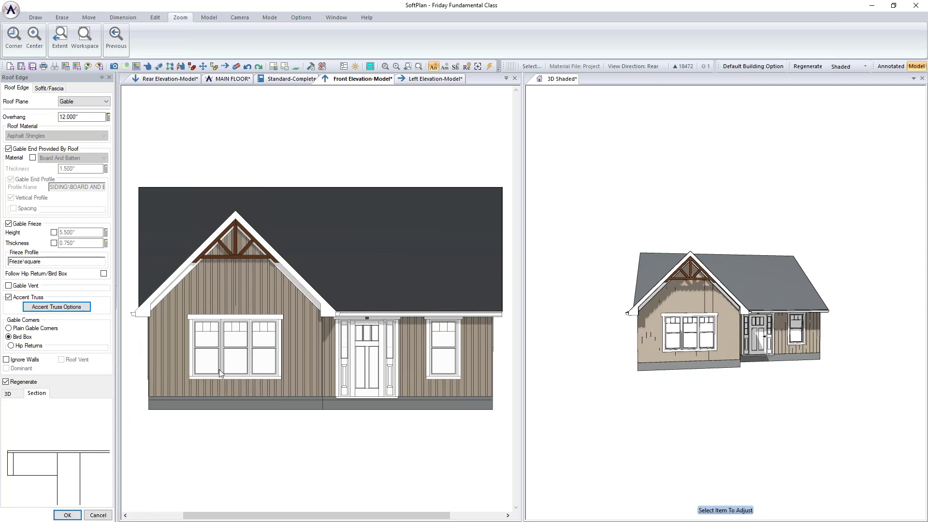
{"action": "key", "text": "Return"}
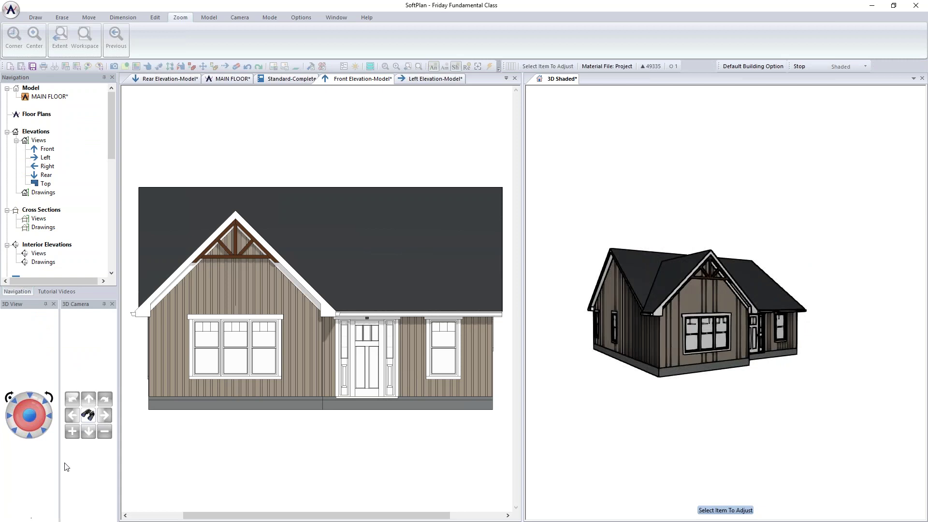
Step: Repeat the frieze and accent truss edit on the main roof's gable in the left elevation
{"action": "left_click", "coordinate": [424, 79]}
{"action": "right_click", "coordinate": [272, 153]}
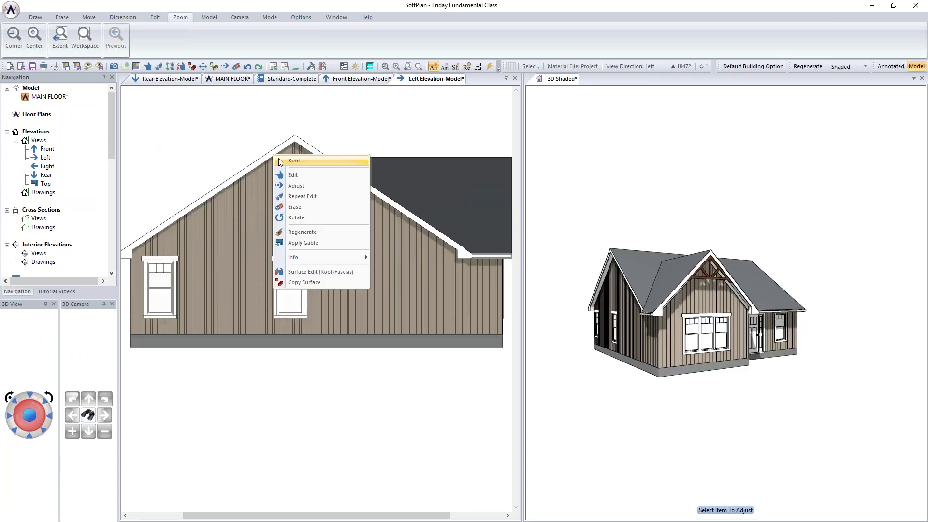
{"action": "left_click", "coordinate": [309, 195]}
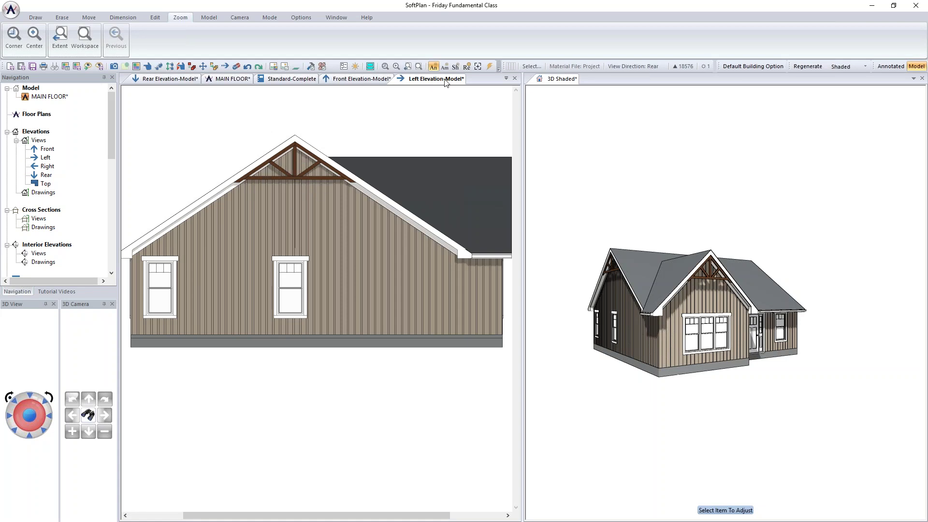
Step: Repeat the frieze and accent truss edit on the main roof's gable in the right elevation
{"action": "left_click", "coordinate": [506, 79]}
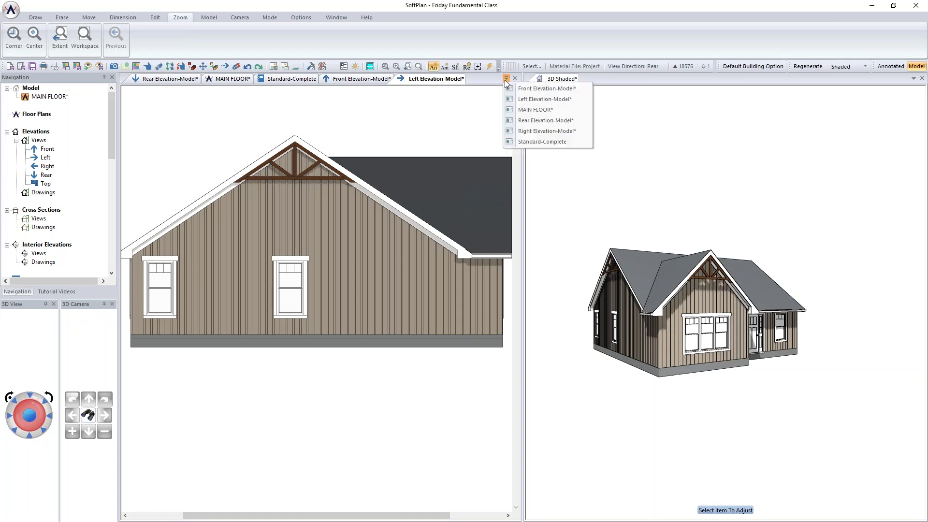
{"action": "left_click", "coordinate": [538, 122]}
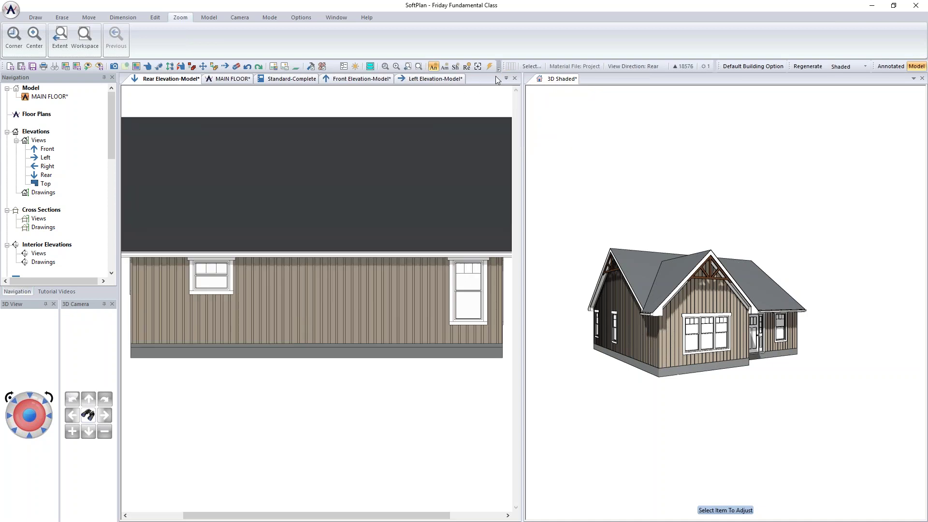
{"action": "left_click", "coordinate": [506, 78]}
{"action": "left_click", "coordinate": [542, 143]}
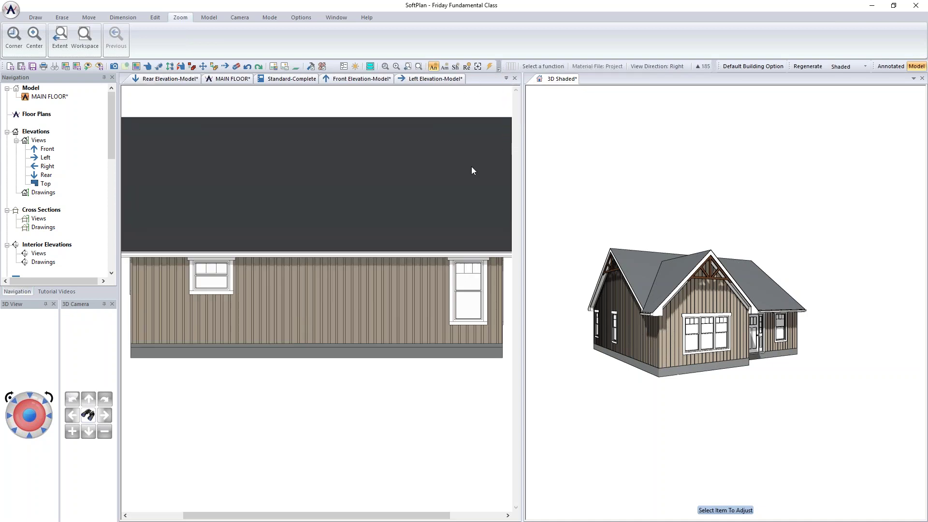
{"action": "right_click", "coordinate": [361, 158]}
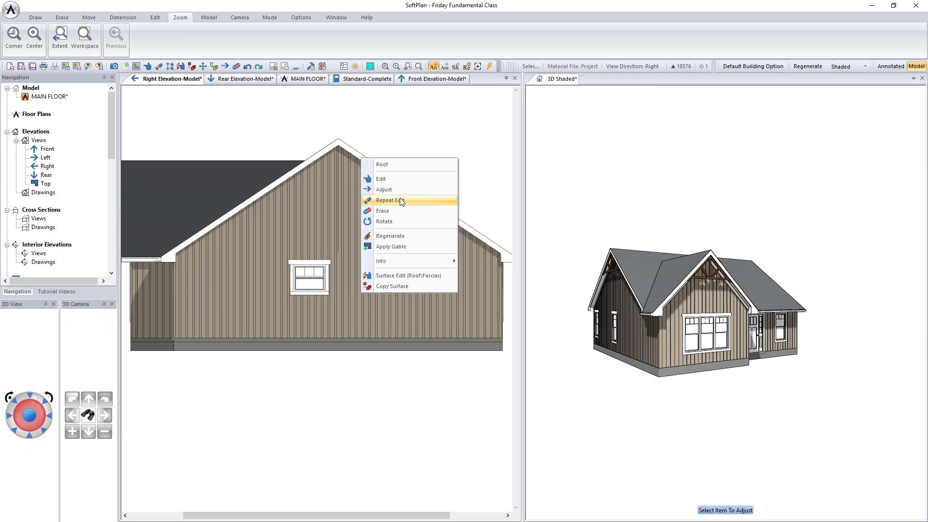
{"action": "left_click", "coordinate": [393, 201]}
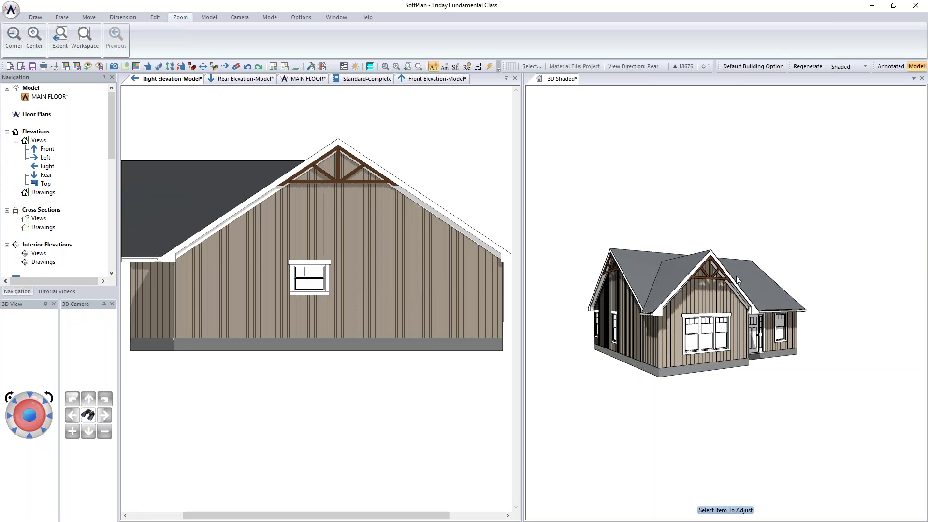
Step: Return to the main floor plan, save it, and switch from roof mode back to the regular drawing mode
{"action": "left_click_drag", "start_coordinate": [692, 254], "coordinate": [715, 278]}
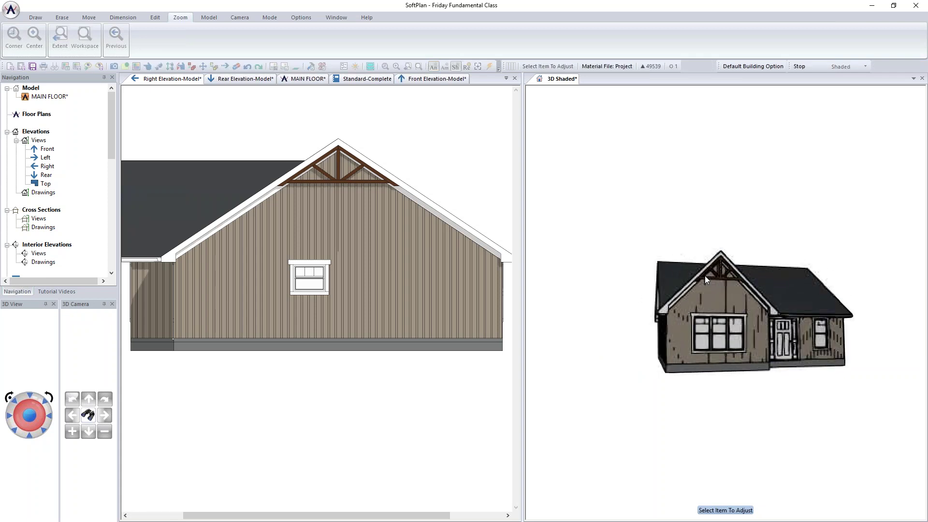
{"action": "left_click", "coordinate": [304, 79]}
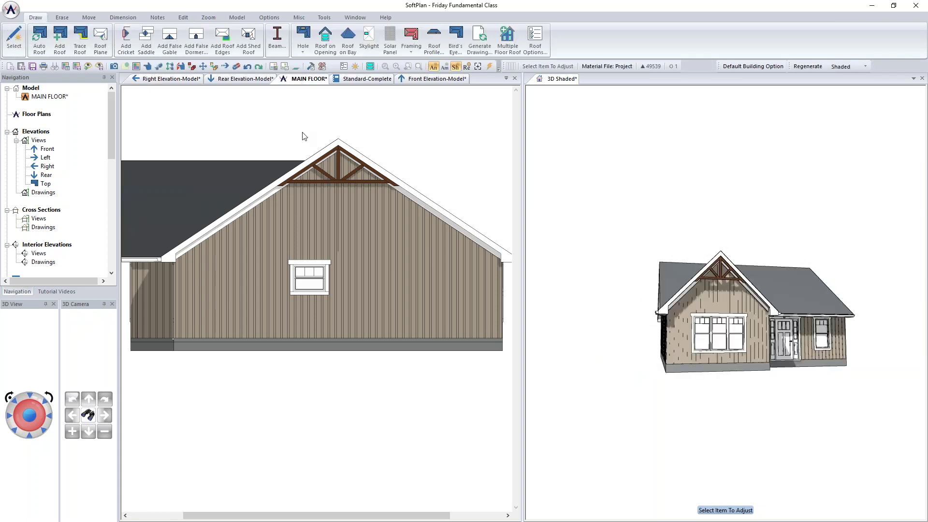
{"action": "middle_click_drag", "start_coordinate": [346, 220], "coordinate": [326, 250]}
{"action": "key", "text": "ctrl+s"}
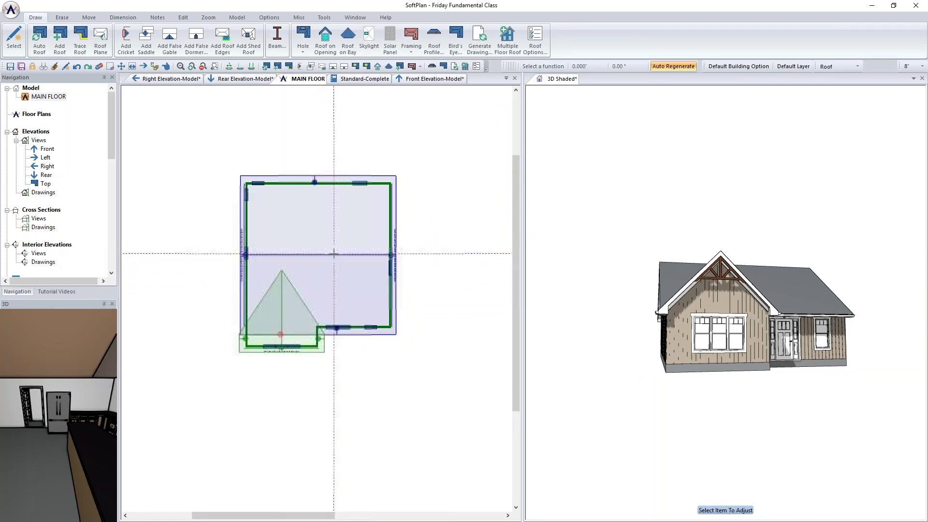
{"action": "key", "text": "Escape"}
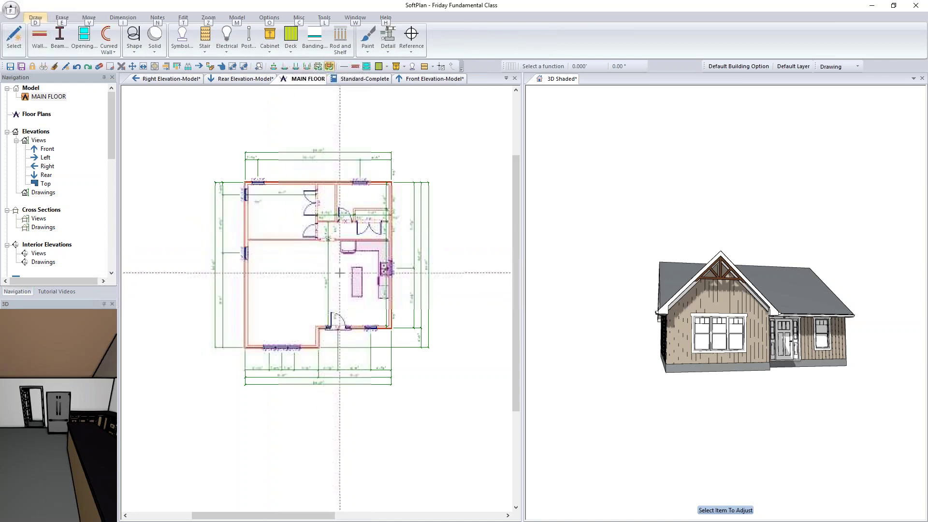
{"action": "scroll", "coordinate": [358, 322], "scroll_direction": "up", "scroll_amount": 2}
{"action": "scroll", "coordinate": [359, 322], "scroll_direction": "down", "scroll_amount": 3}
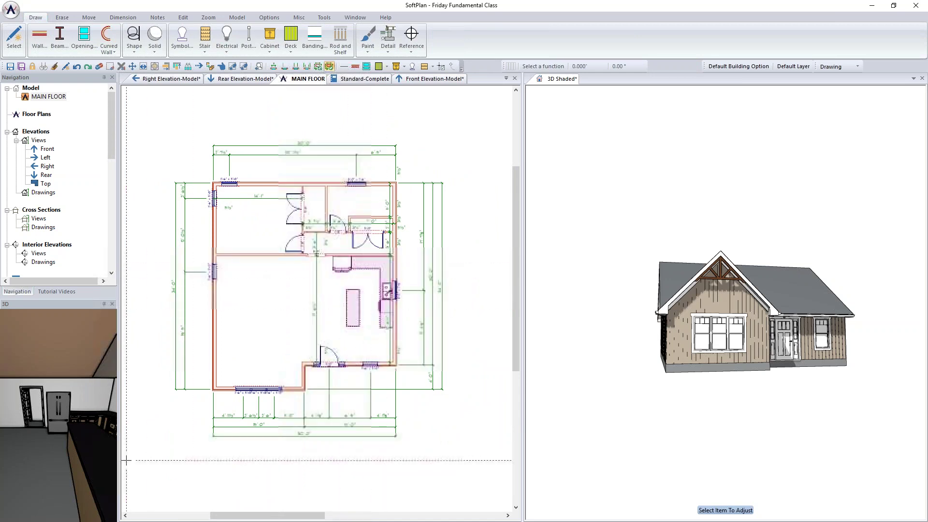
Step: Aim the 3D camera into the house interior to view the open living area and kitchen
{"action": "left_click", "coordinate": [563, 81]}
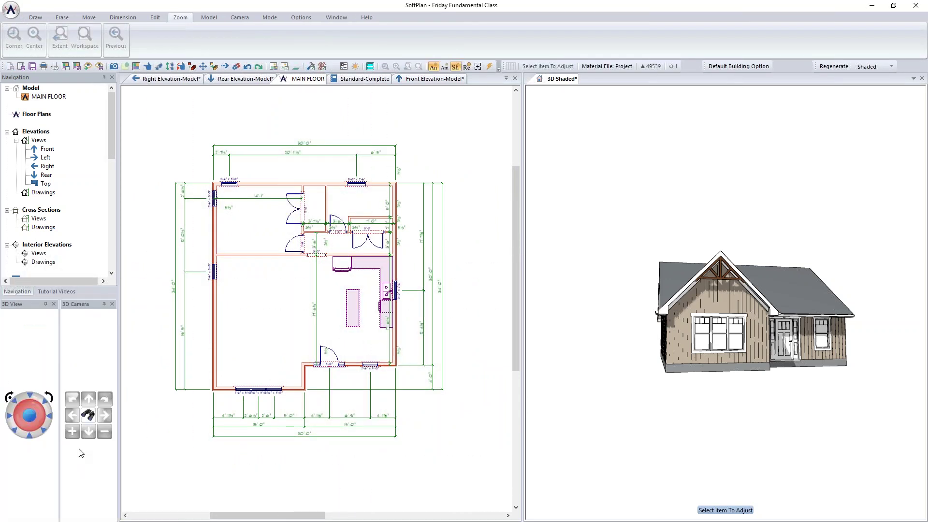
{"action": "left_click", "coordinate": [92, 416]}
{"action": "left_click", "coordinate": [719, 336]}
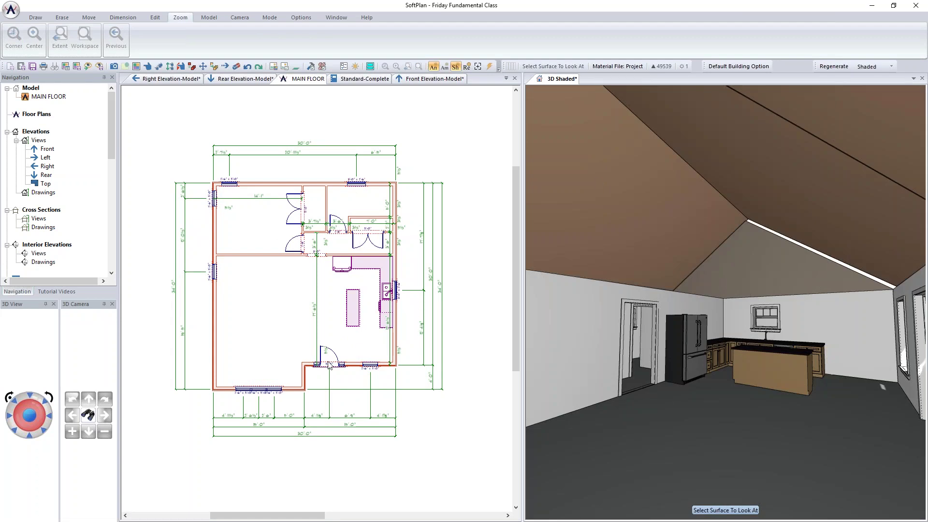
Step: Switch the main floor plan to Room mode and add an auto-traced Bedroom 1 in the rear bedroom space beside the double-door closet
{"action": "left_click", "coordinate": [330, 118]}
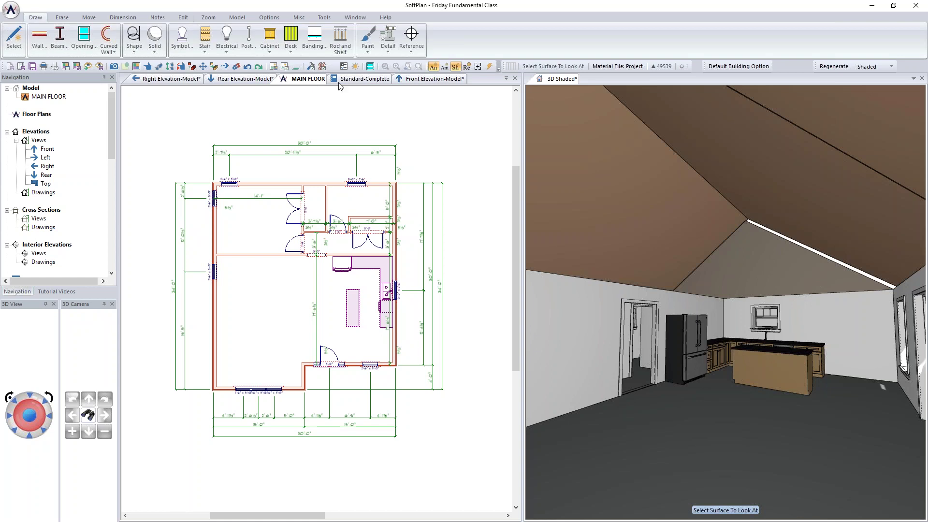
{"action": "left_click", "coordinate": [830, 67]}
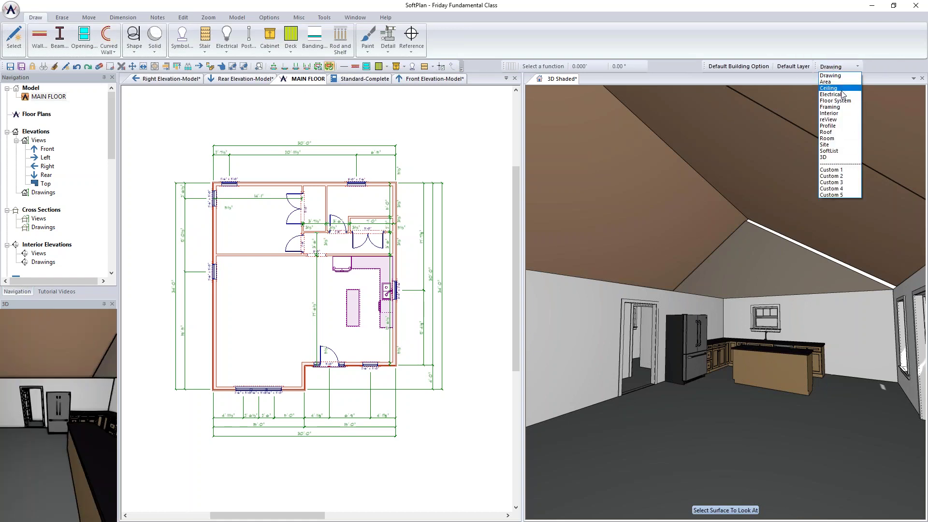
{"action": "left_click", "coordinate": [842, 139]}
{"action": "scroll", "coordinate": [321, 311], "scroll_direction": "up", "scroll_amount": 3}
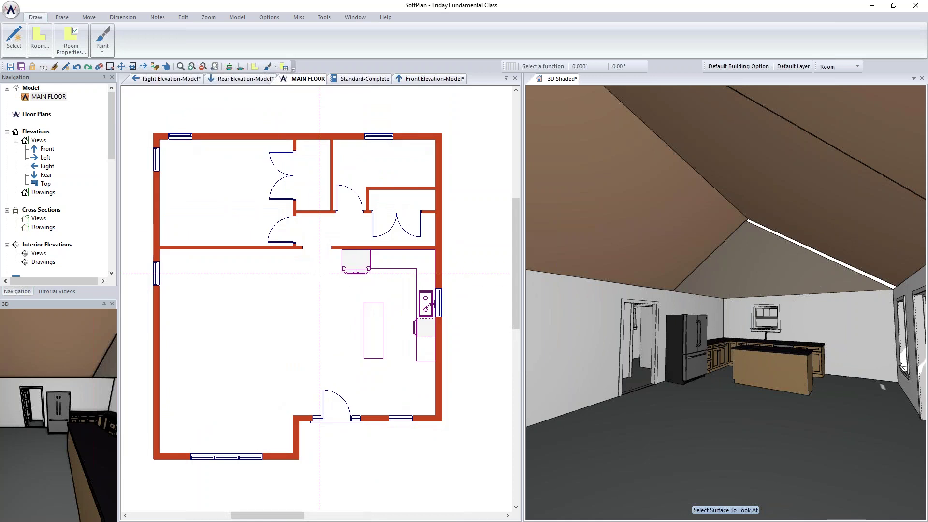
{"action": "left_click", "coordinate": [40, 38]}
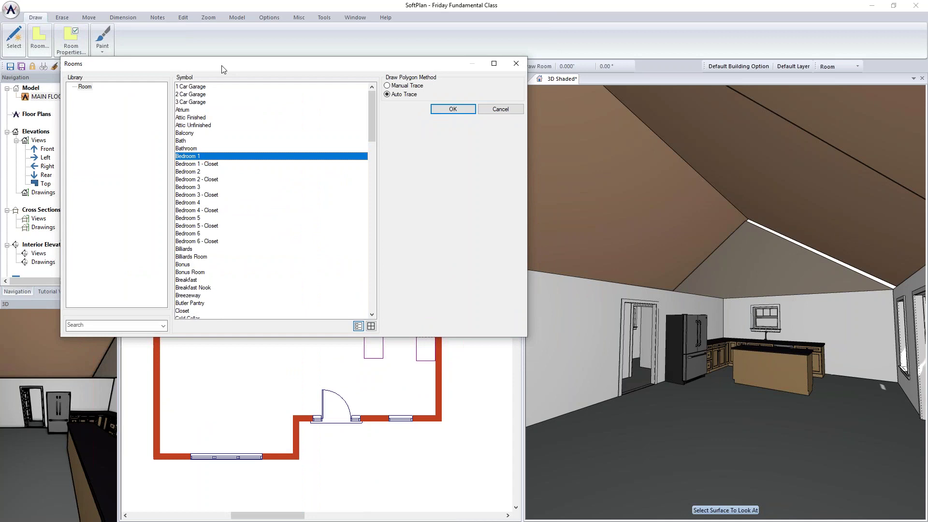
{"action": "left_click_drag", "start_coordinate": [223, 66], "coordinate": [642, 107]}
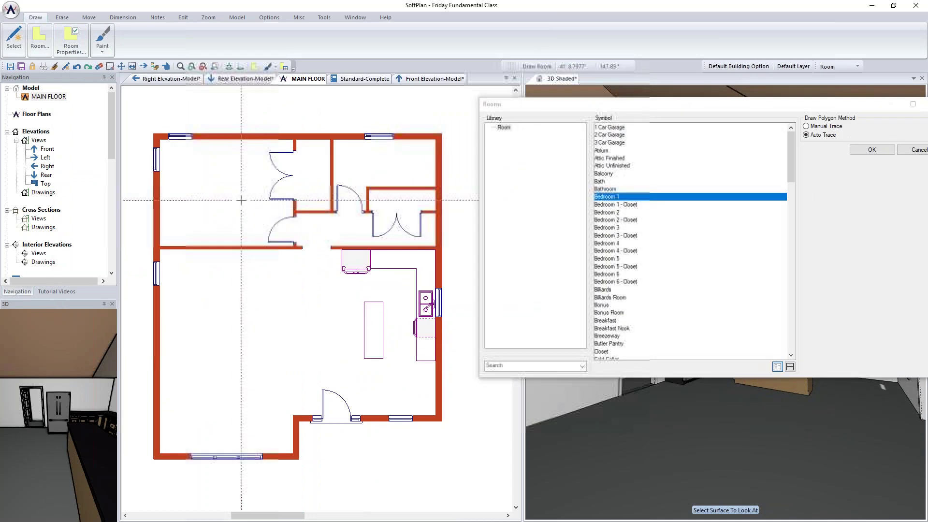
{"action": "right_click", "coordinate": [235, 221]}
{"action": "left_click", "coordinate": [263, 240]}
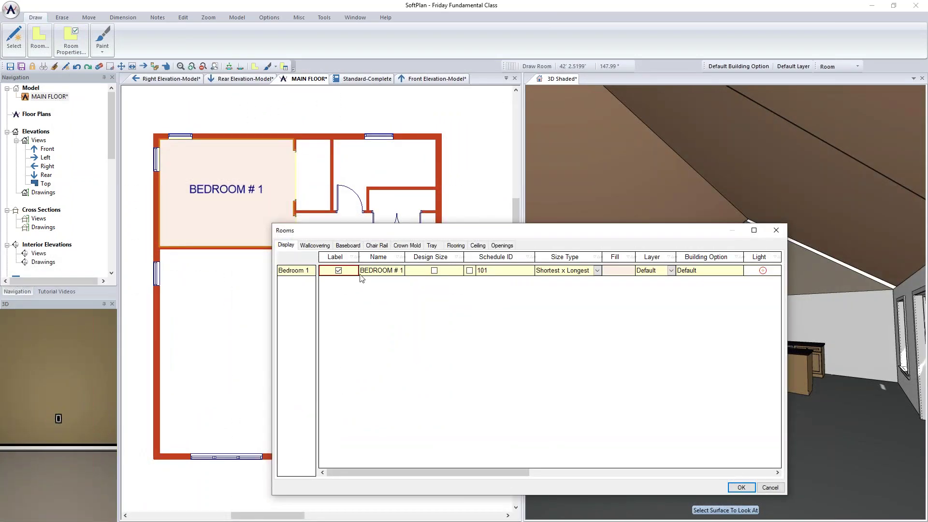
Step: Set Bedroom 1's ceiling finish to Painted and accept the room settings
{"action": "left_click", "coordinate": [348, 246]}
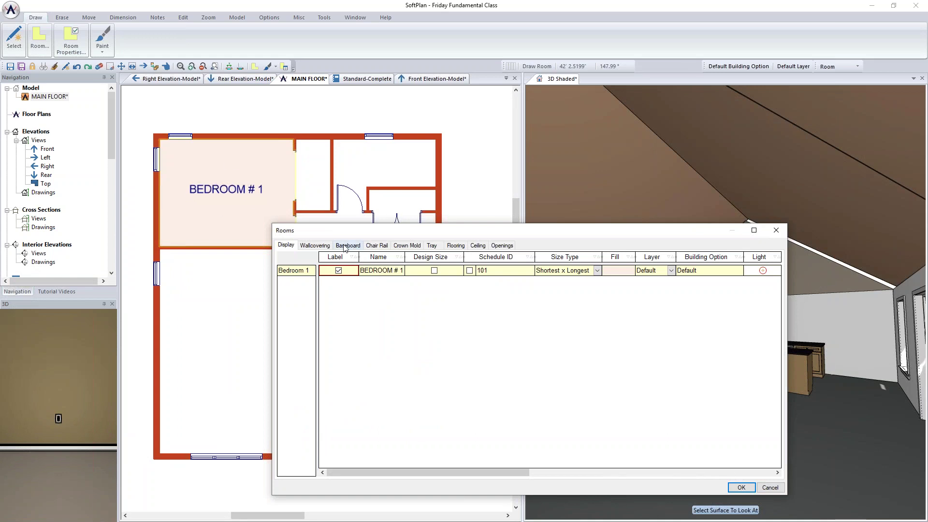
{"action": "left_click", "coordinate": [455, 246]}
{"action": "left_click", "coordinate": [479, 245]}
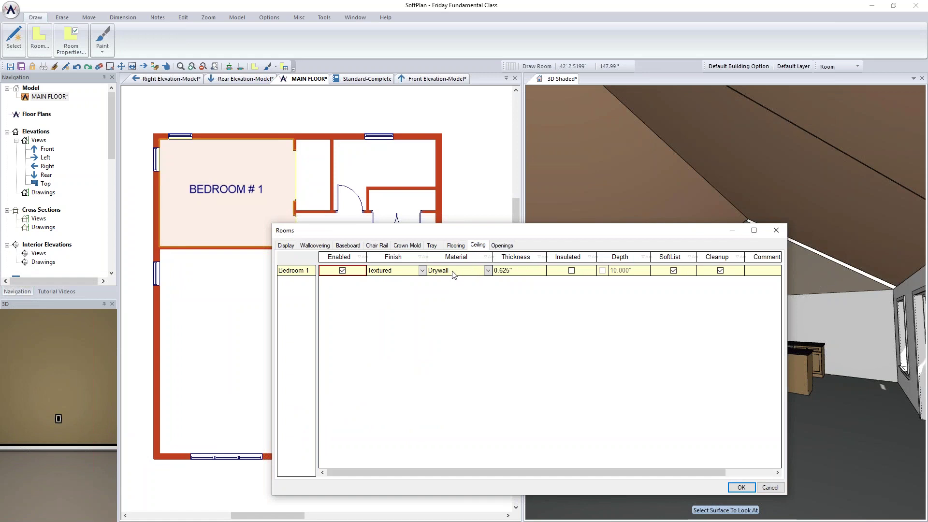
{"action": "left_click", "coordinate": [423, 274]}
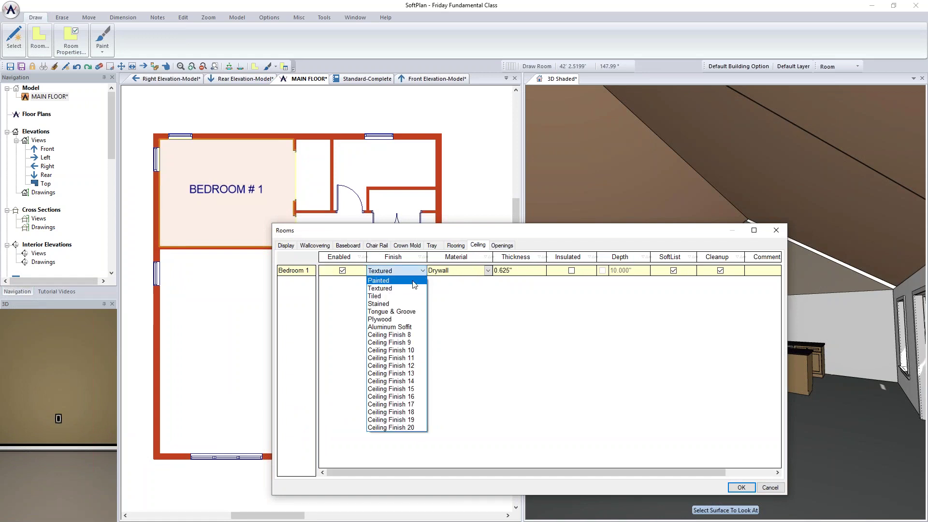
{"action": "left_click", "coordinate": [387, 289]}
{"action": "left_click", "coordinate": [742, 488]}
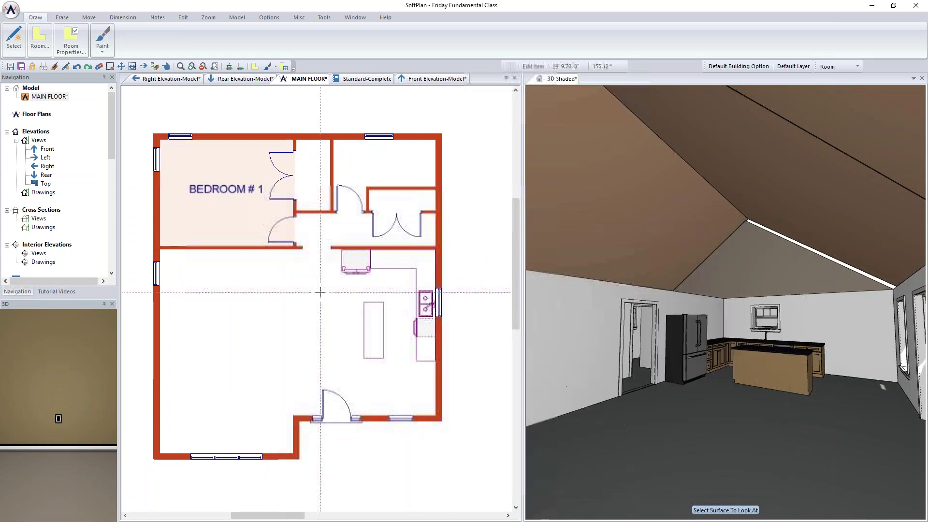
Step: Add an auto-traced Family room covering the open living and kitchen area
{"action": "left_click", "coordinate": [35, 34]}
{"action": "left_click", "coordinate": [259, 245]}
{"action": "key", "text": "f"}
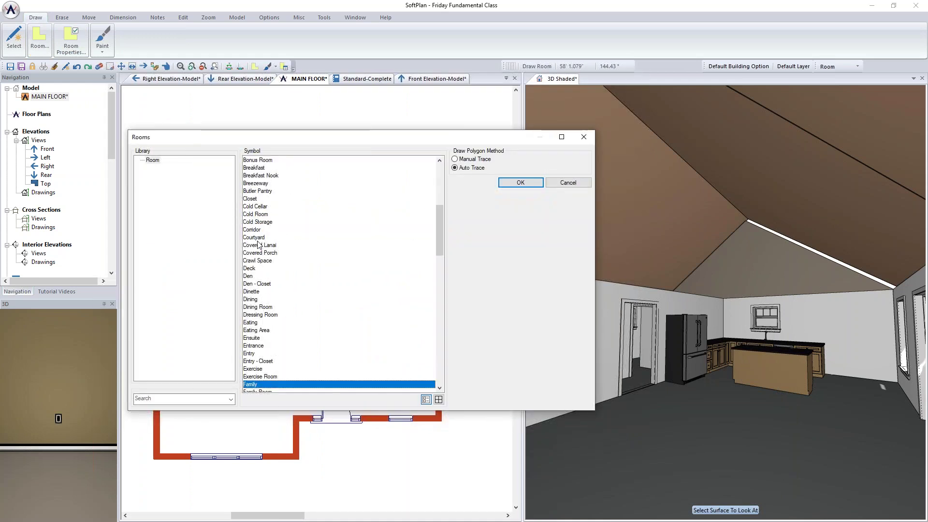
{"action": "left_click", "coordinate": [521, 182]}
{"action": "left_click", "coordinate": [214, 365]}
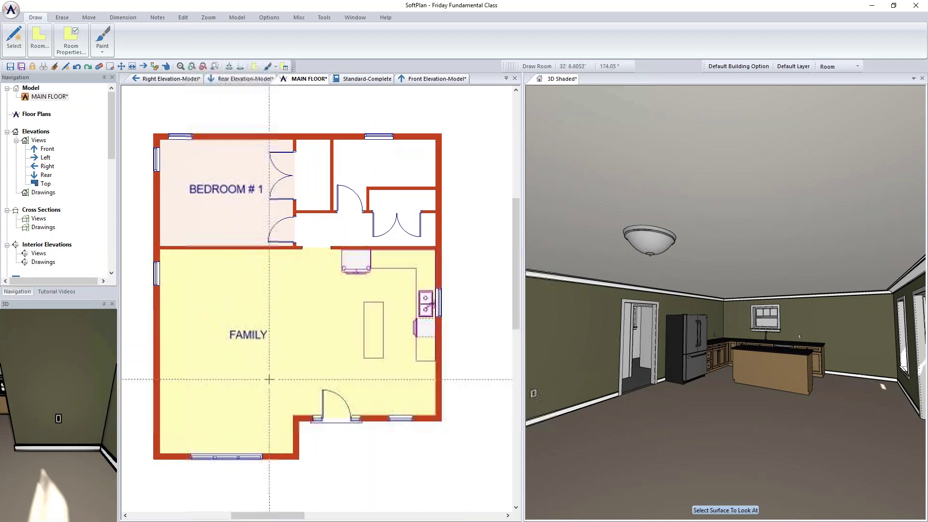
Step: Edit the Family room's flooring type to hardwood and accept the room settings
{"action": "left_click", "coordinate": [672, 364]}
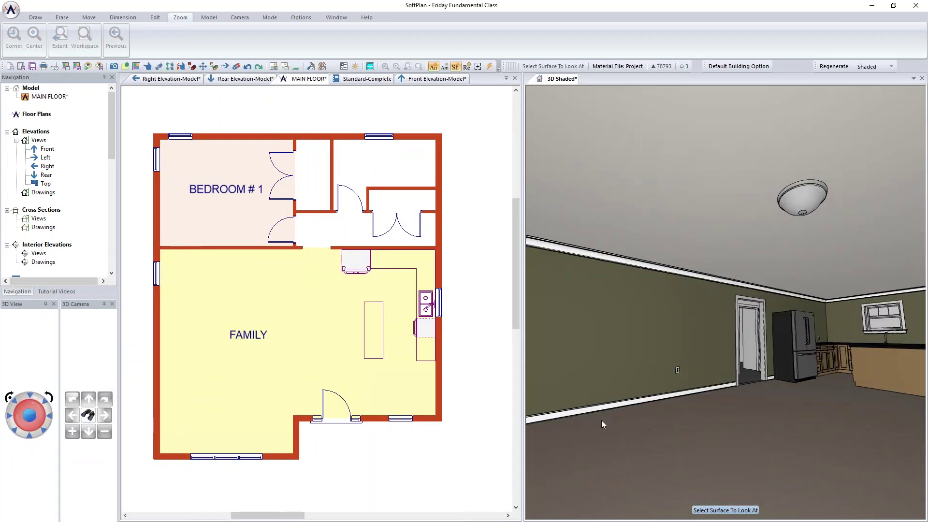
{"action": "left_click", "coordinate": [307, 346]}
{"action": "right_click", "coordinate": [337, 356]}
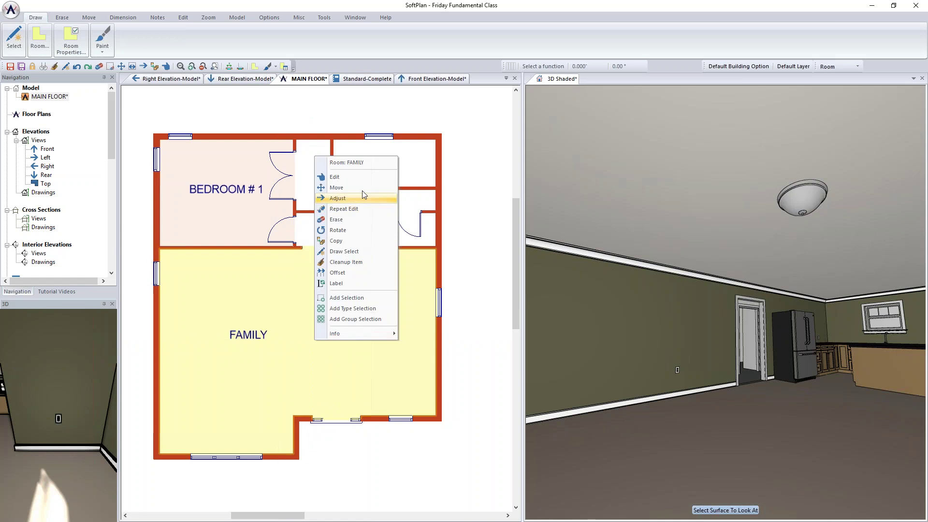
{"action": "left_click", "coordinate": [361, 178]}
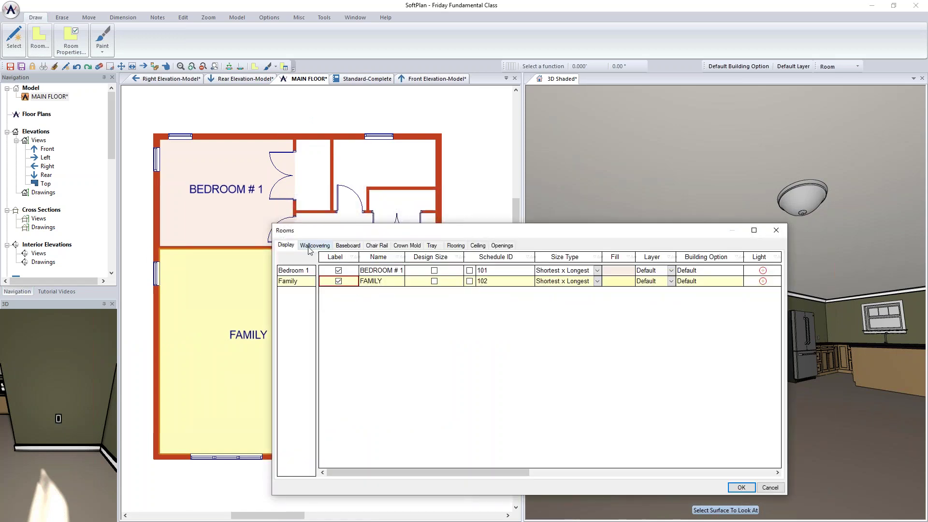
{"action": "left_click", "coordinate": [456, 246]}
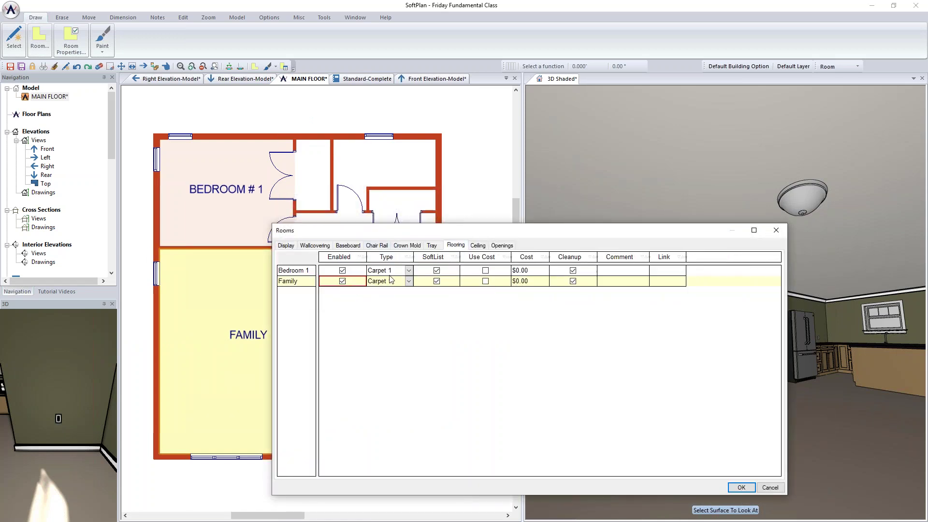
{"action": "left_click", "coordinate": [409, 281]}
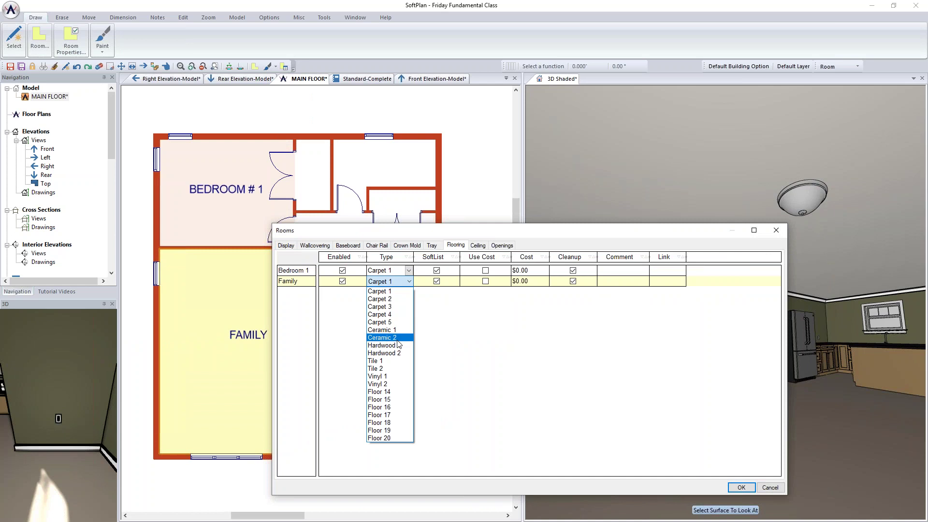
{"action": "left_click", "coordinate": [390, 349]}
{"action": "left_click", "coordinate": [741, 487]}
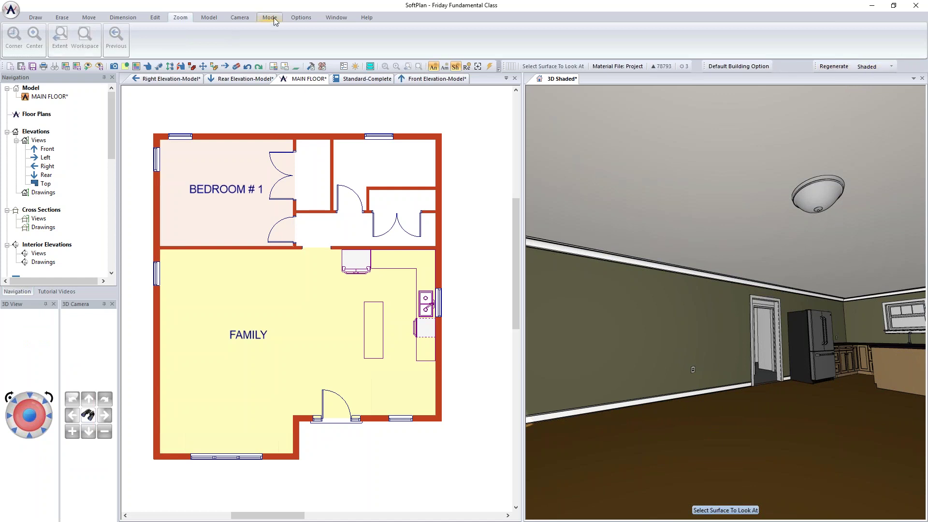
Step: Set the 3D view's face display to Textured and look across the family room toward the kitchen
{"action": "left_click", "coordinate": [299, 18]}
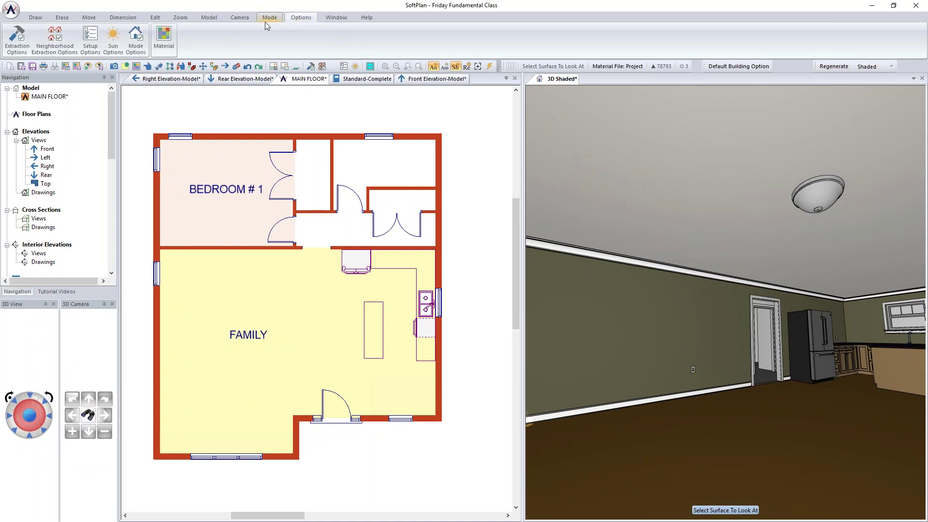
{"action": "left_click", "coordinate": [139, 43]}
{"action": "left_click", "coordinate": [92, 97]}
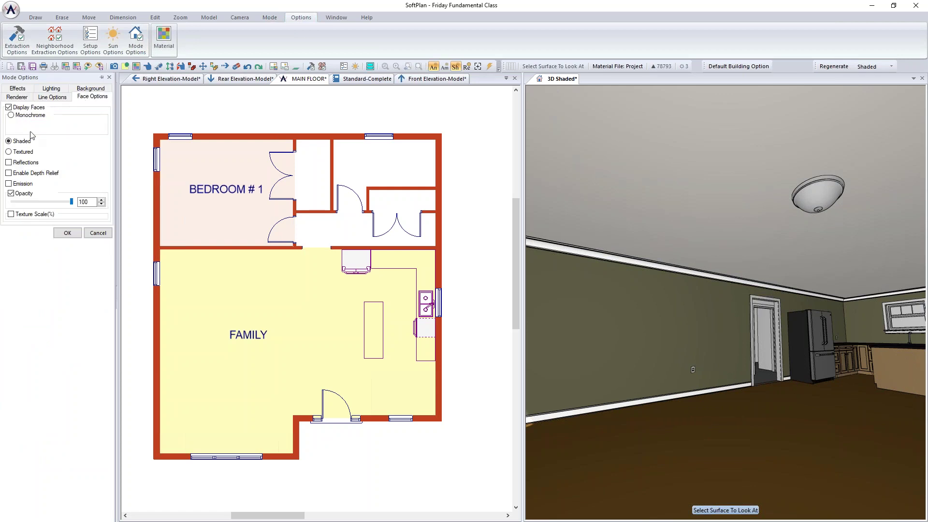
{"action": "left_click", "coordinate": [23, 152]}
{"action": "left_click", "coordinate": [68, 234]}
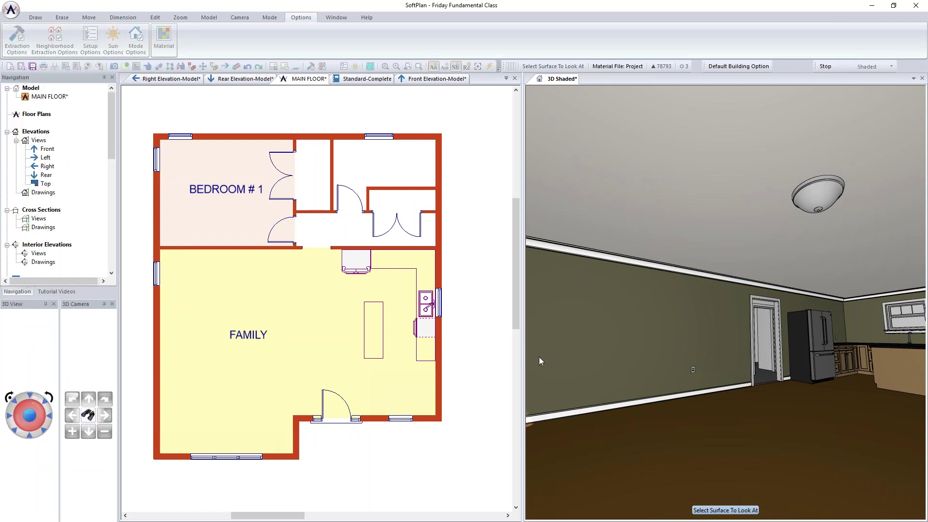
{"action": "left_click", "coordinate": [701, 385]}
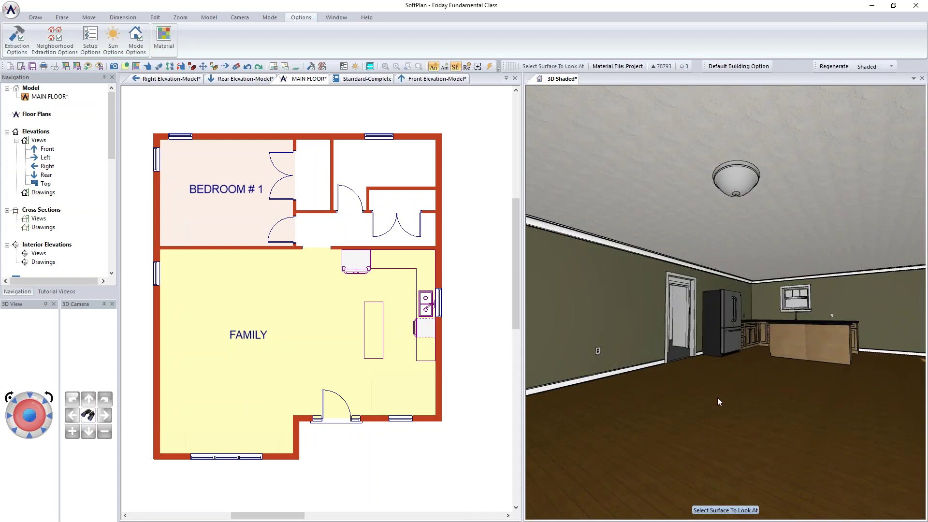
Step: Set the Family room's ceiling finish to Painted and accept the room settings
{"action": "left_click", "coordinate": [333, 332]}
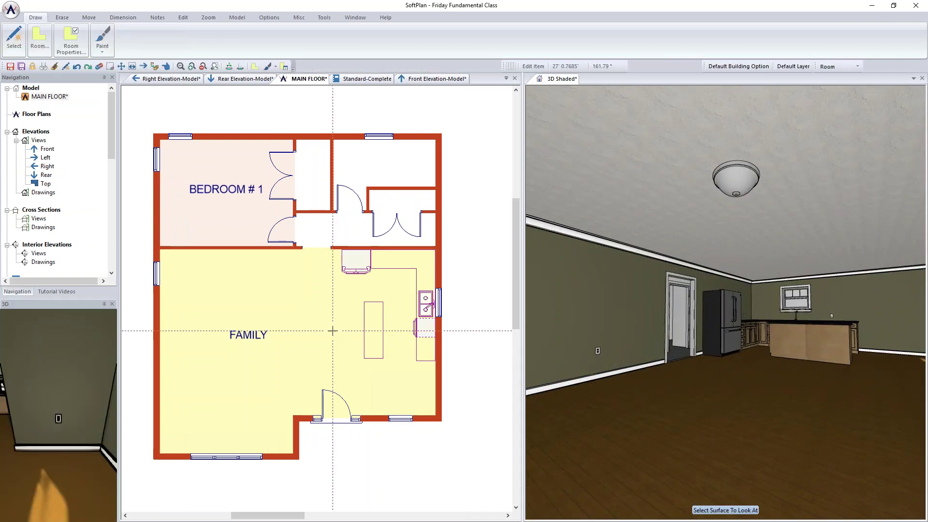
{"action": "left_click", "coordinate": [354, 356]}
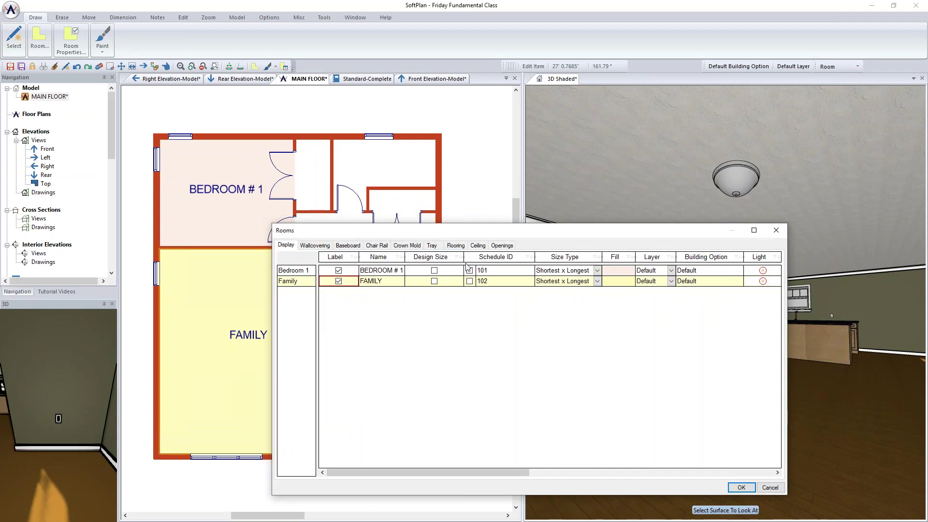
{"action": "left_click", "coordinate": [478, 246]}
{"action": "left_click", "coordinate": [419, 284]}
{"action": "left_click", "coordinate": [423, 283]}
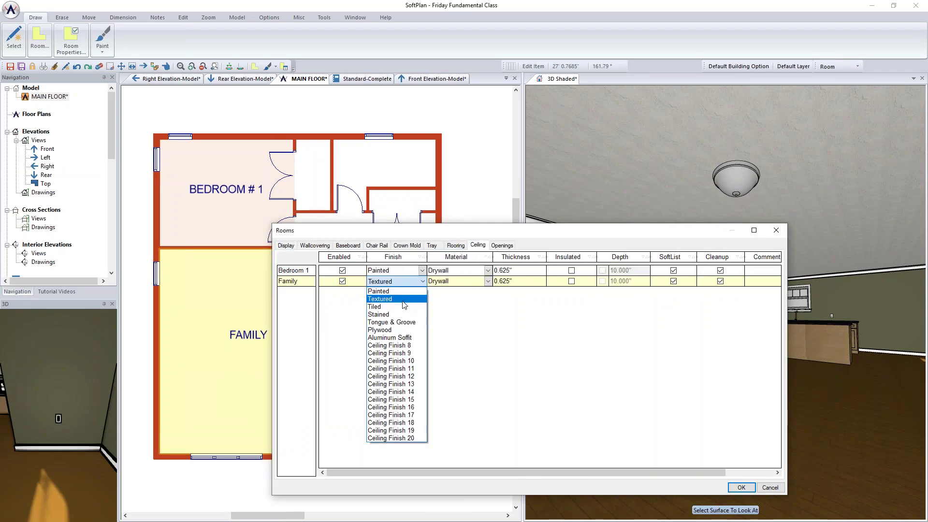
{"action": "left_click", "coordinate": [401, 293]}
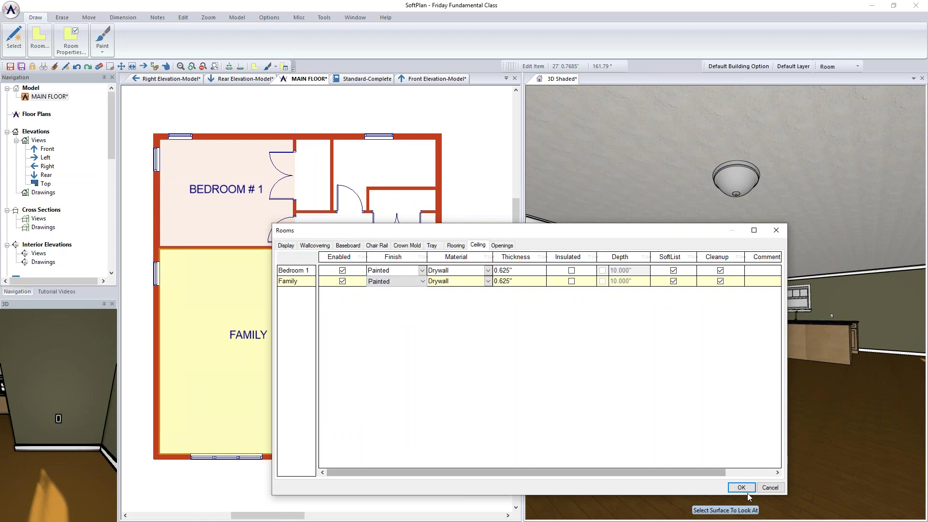
{"action": "left_click", "coordinate": [734, 487]}
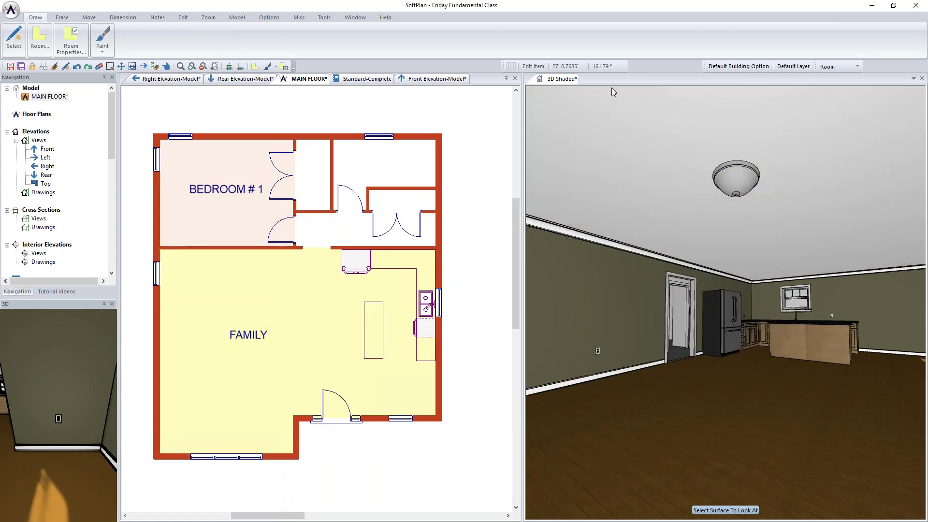
Step: Combine the 3D view with the other drawings in one window group so it fills the workspace
{"action": "right_click", "coordinate": [564, 81]}
{"action": "key", "text": "Escape"}
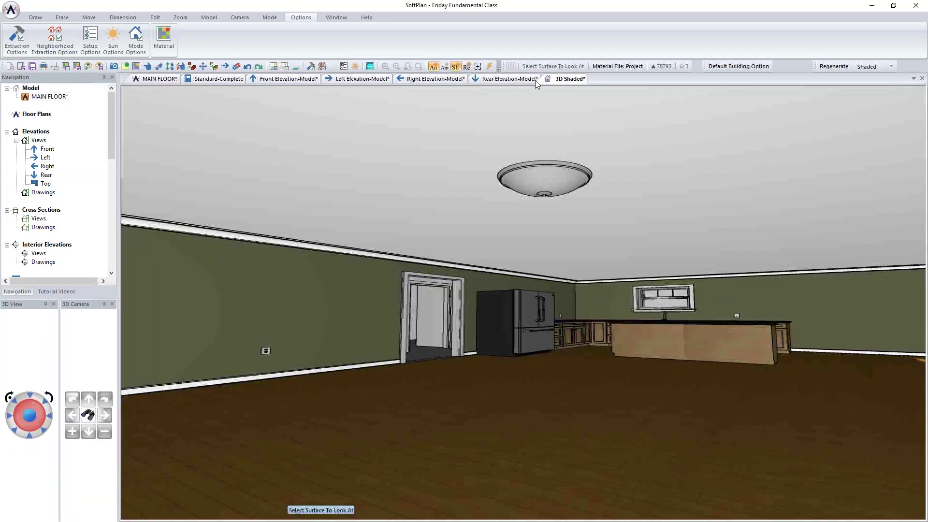
Step: Edit the surface material of the family room's hardwood floor and browse to the SoftPlan+ manufacturer textures
{"action": "left_click", "coordinate": [513, 364]}
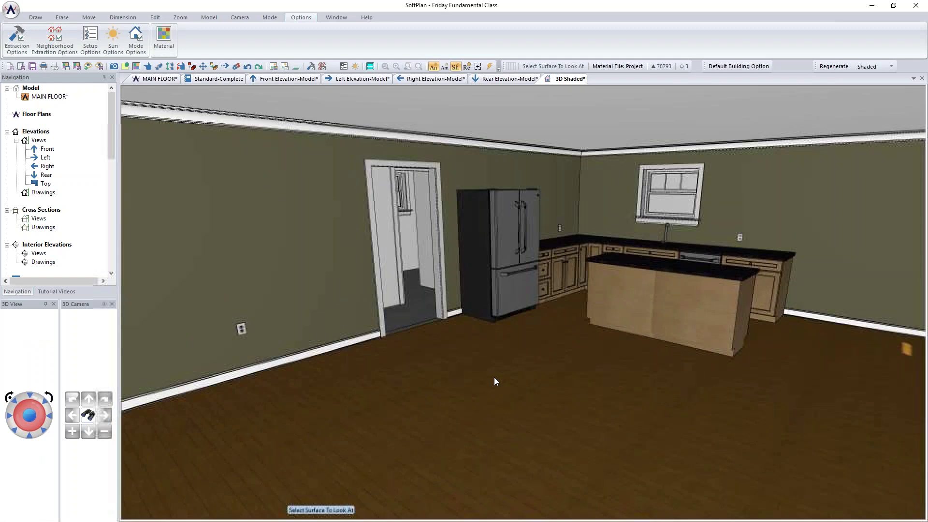
{"action": "right_click", "coordinate": [414, 413]}
{"action": "left_click", "coordinate": [479, 398]}
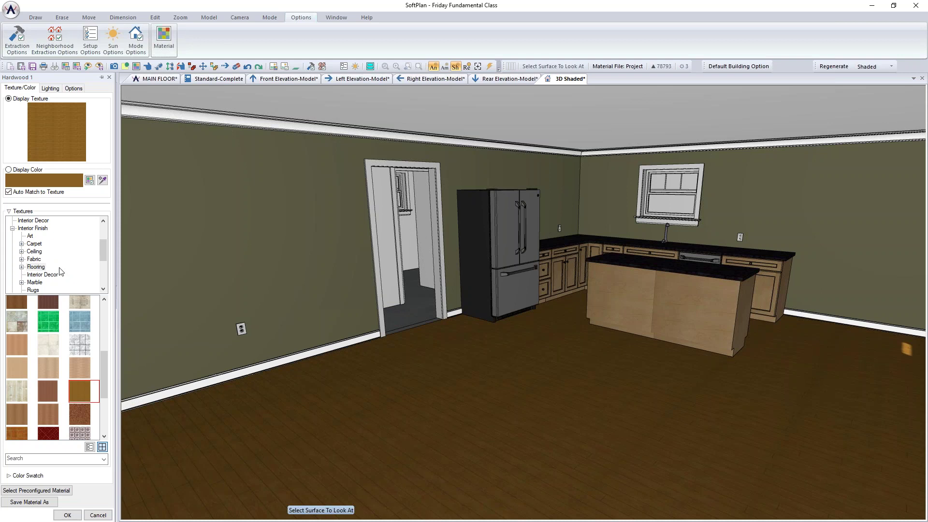
{"action": "left_click_drag", "start_coordinate": [107, 261], "coordinate": [100, 275]}
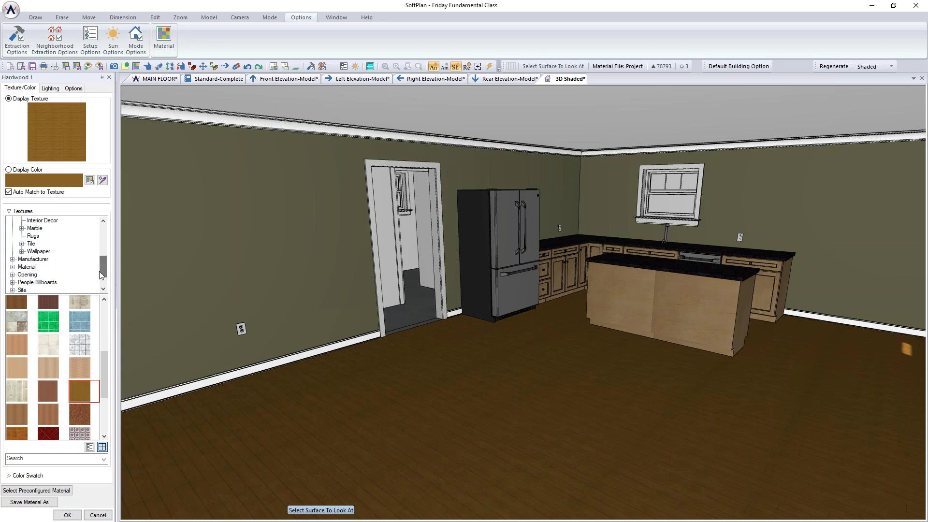
{"action": "left_click", "coordinate": [13, 260]}
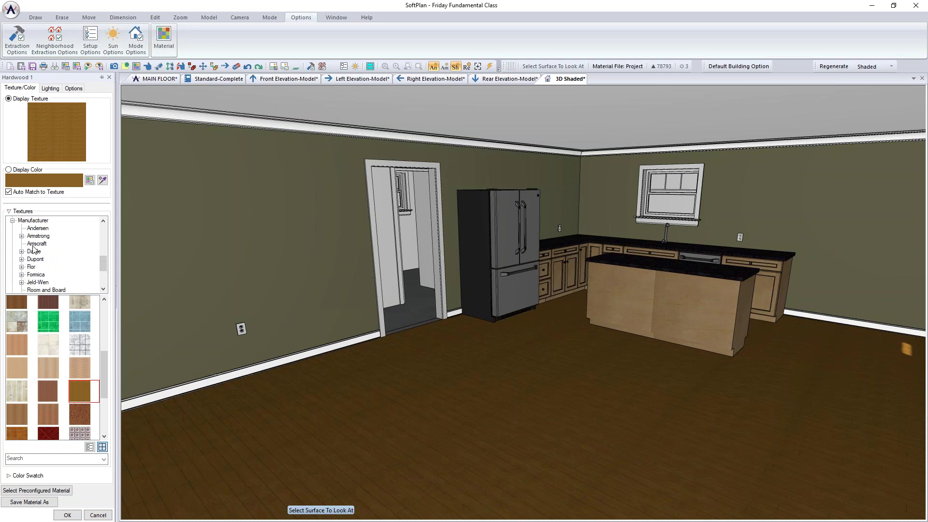
{"action": "scroll", "coordinate": [69, 267], "scroll_direction": "down", "scroll_amount": 2}
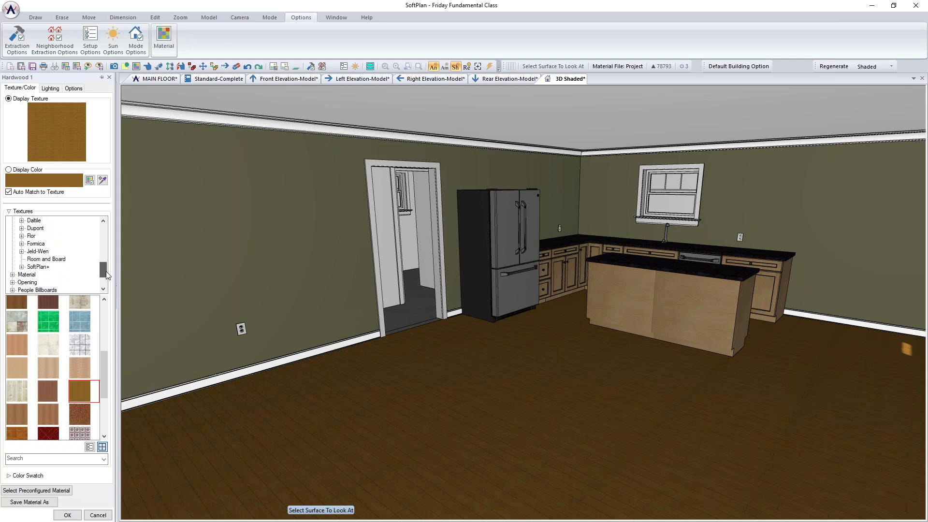
{"action": "left_click", "coordinate": [22, 259]}
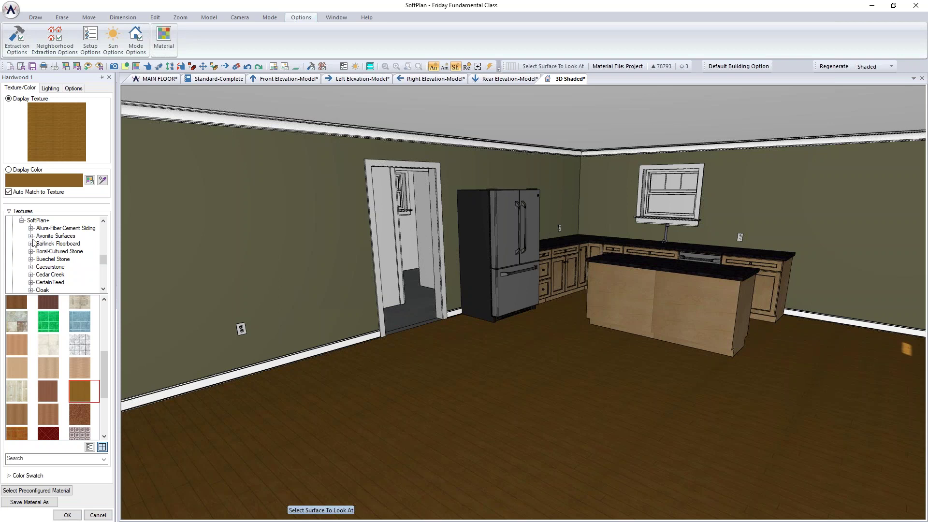
Step: Apply a dark brown plank texture from Barlinek Floorboard's Decor collection to the floor and accept the material
{"action": "left_click", "coordinate": [31, 243]}
{"action": "left_click", "coordinate": [52, 252]}
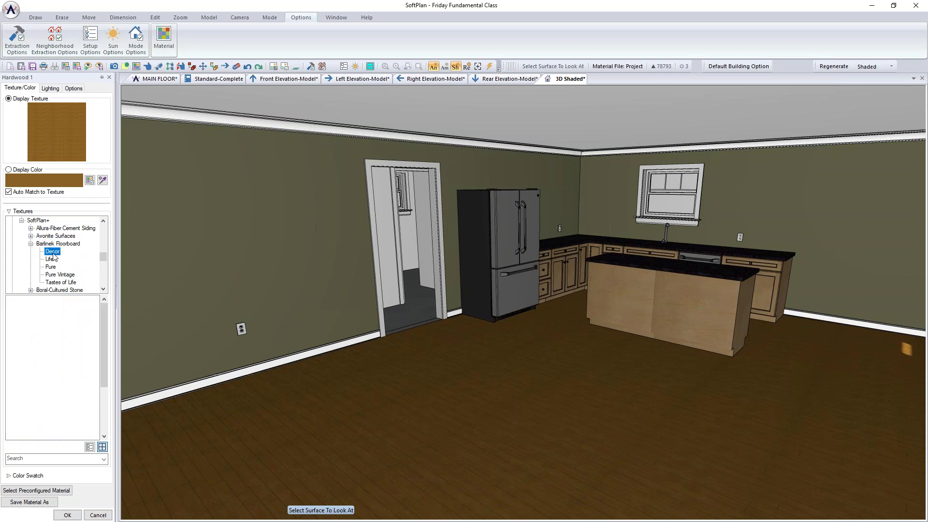
{"action": "left_click", "coordinate": [26, 312]}
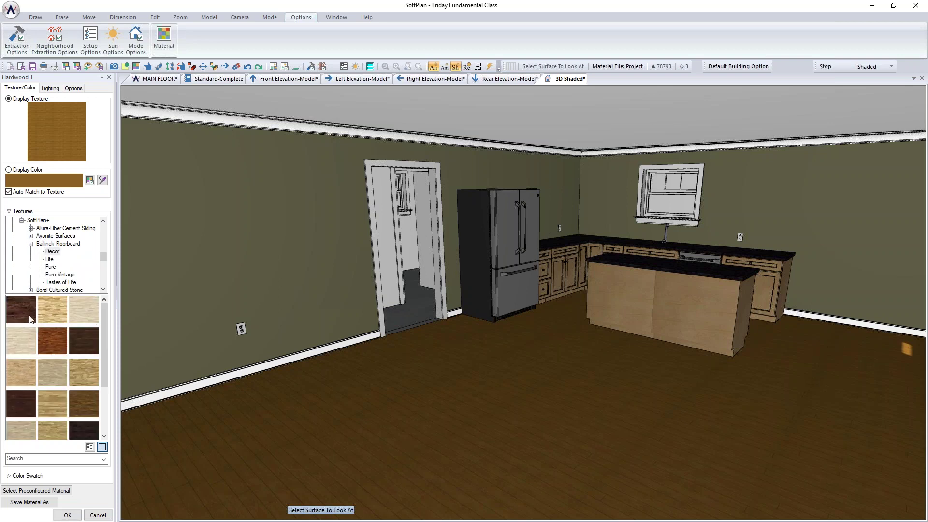
{"action": "left_click", "coordinate": [83, 343]}
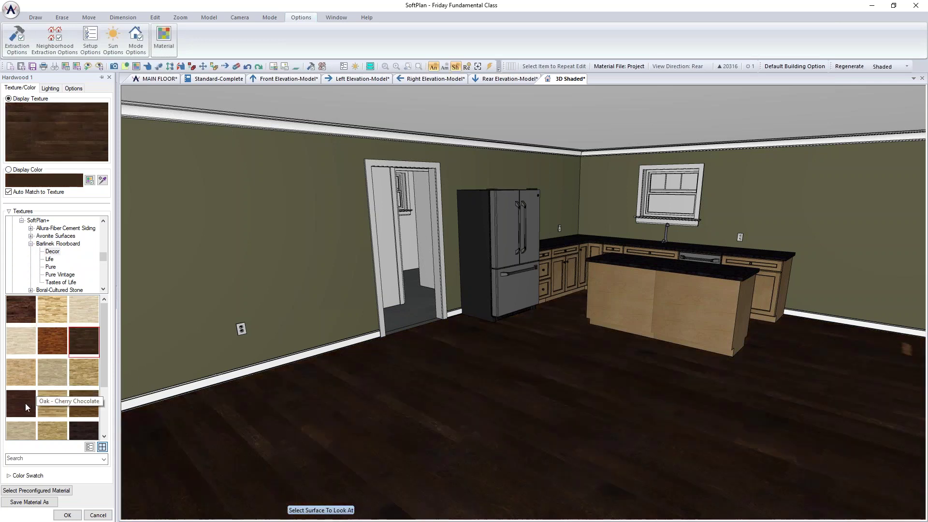
{"action": "left_click", "coordinate": [491, 384]}
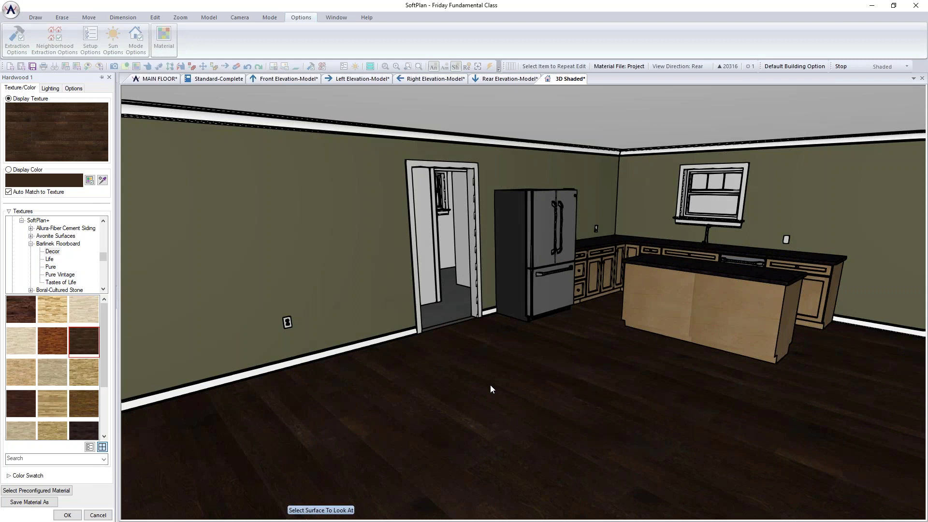
{"action": "left_click", "coordinate": [68, 515]}
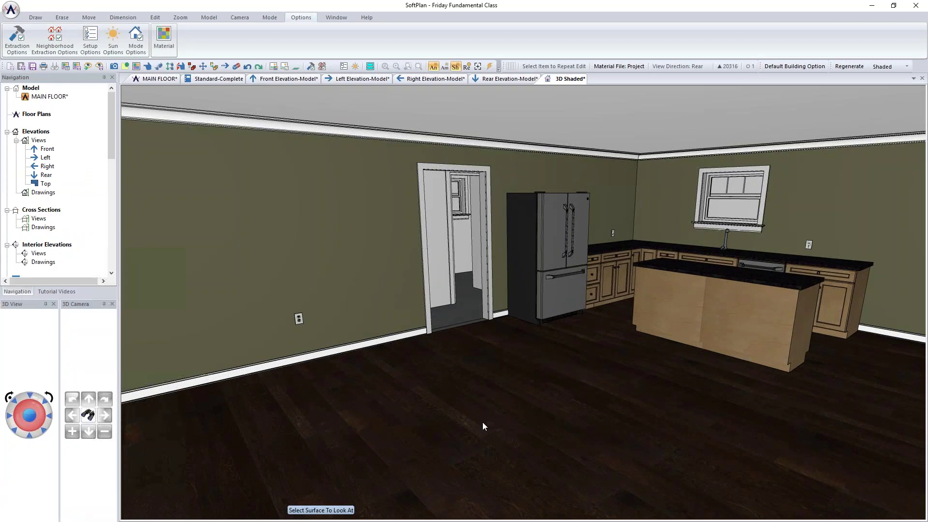
Step: Change the family room's wall paint to Argos (SW 7065) from the Sherwin Williams Colors Number swatches and accept it
{"action": "right_click", "coordinate": [282, 265]}
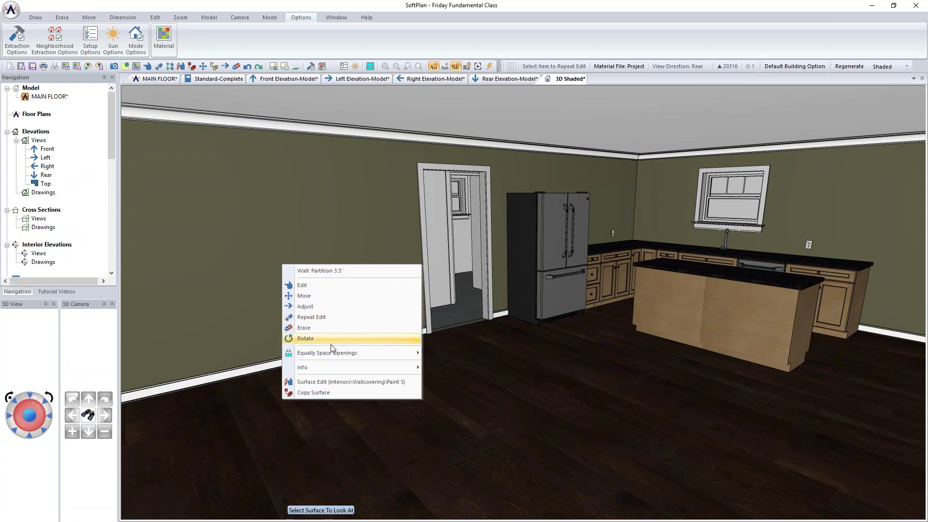
{"action": "key", "text": "Escape"}
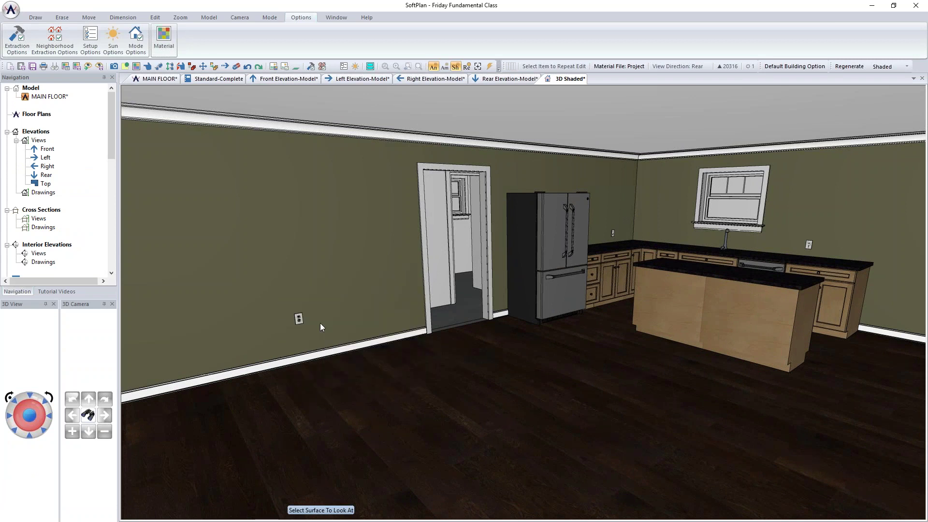
{"action": "left_click", "coordinate": [63, 232]}
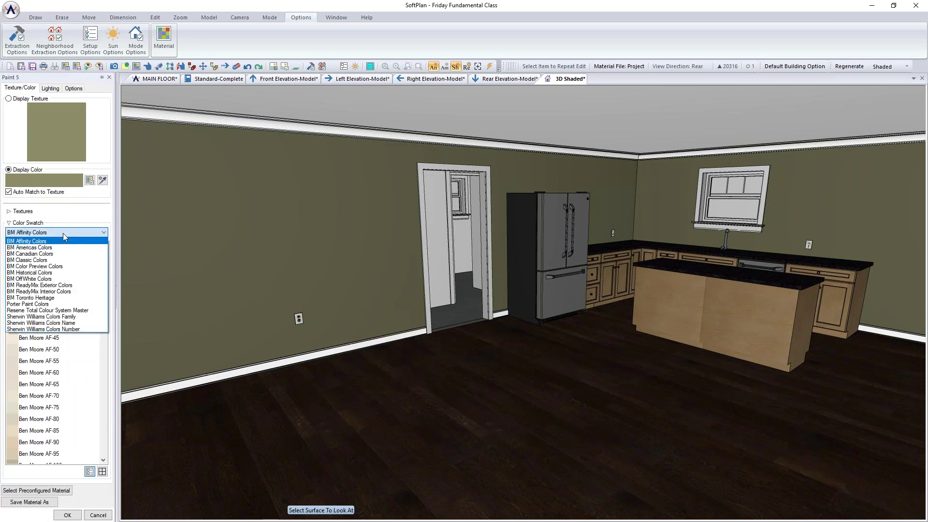
{"action": "left_click", "coordinate": [63, 330]}
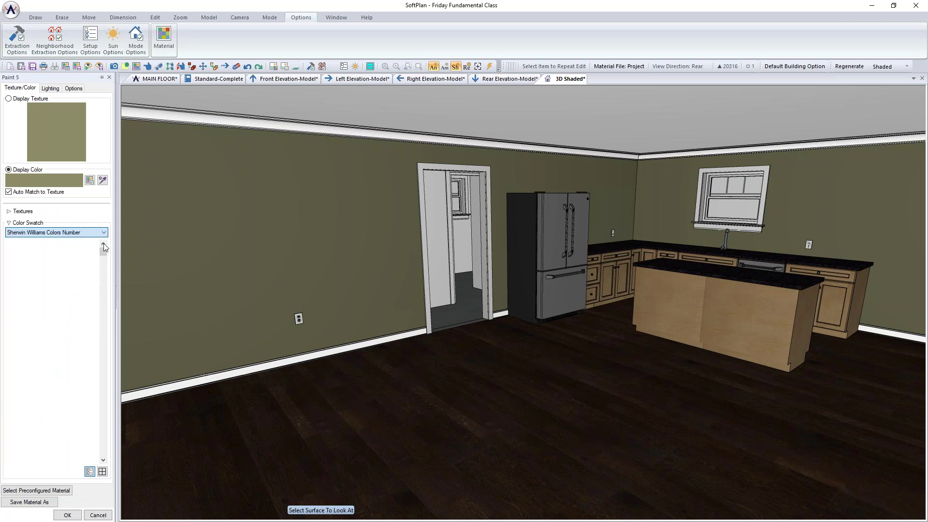
{"action": "left_click_drag", "start_coordinate": [103, 251], "coordinate": [105, 415]}
{"action": "left_click", "coordinate": [39, 383]}
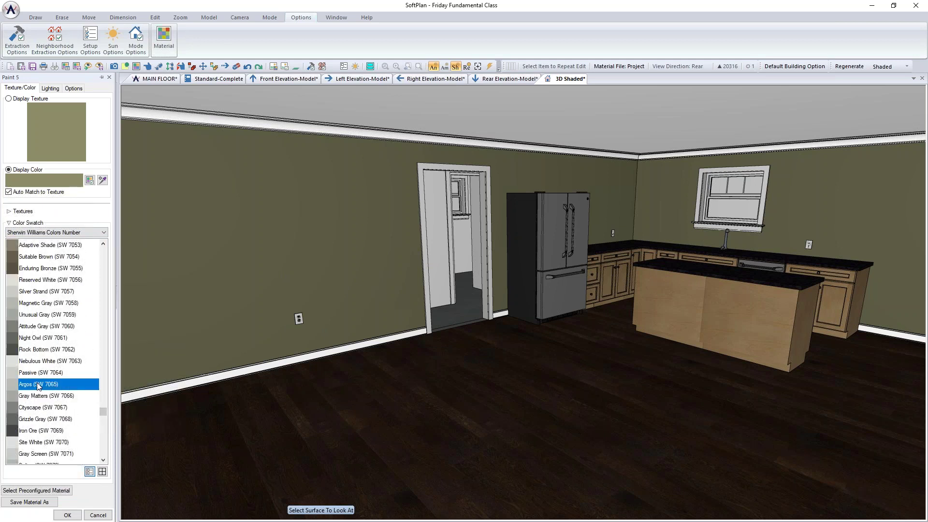
{"action": "left_click", "coordinate": [68, 515]}
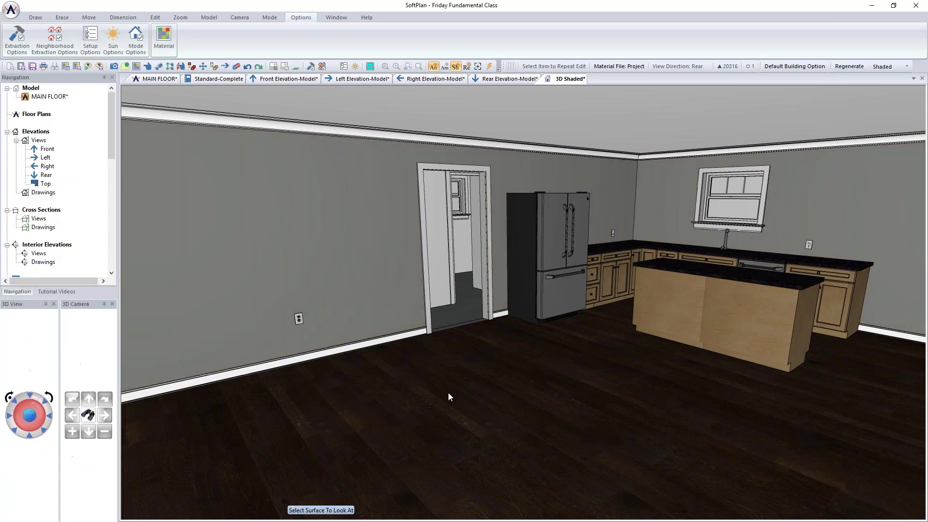
Step: Set the finish of the kitchen's base cabinet run to Painted and accept the cabinet settings
{"action": "right_click", "coordinate": [616, 266]}
{"action": "left_click", "coordinate": [629, 269]}
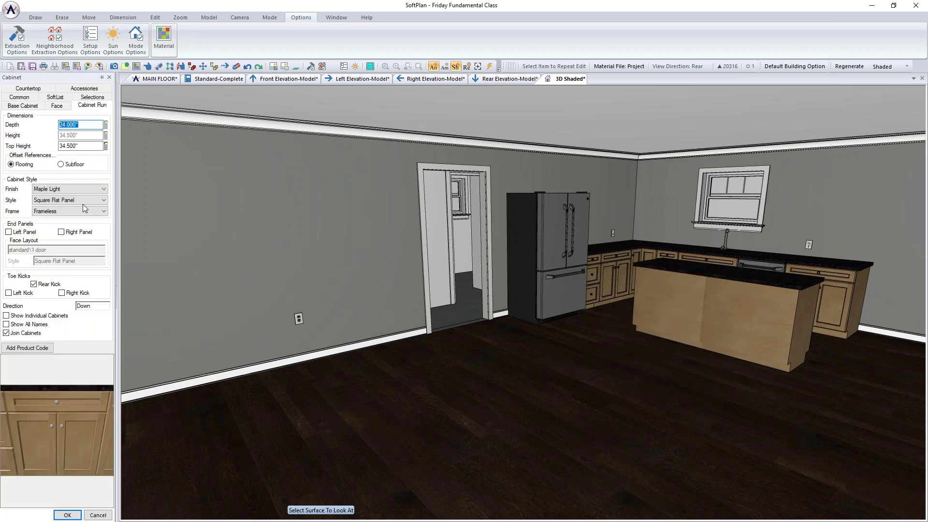
{"action": "left_click", "coordinate": [83, 189]}
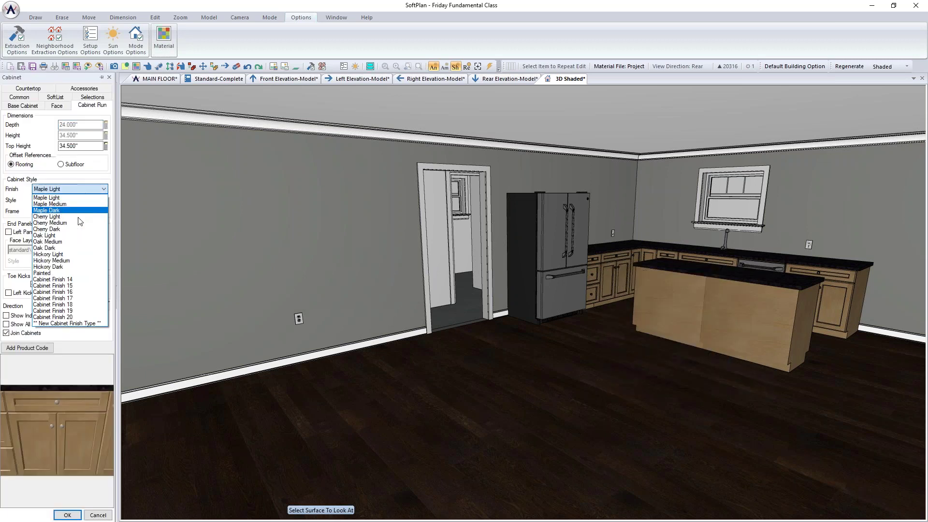
{"action": "left_click", "coordinate": [76, 274]}
{"action": "left_click", "coordinate": [67, 515]}
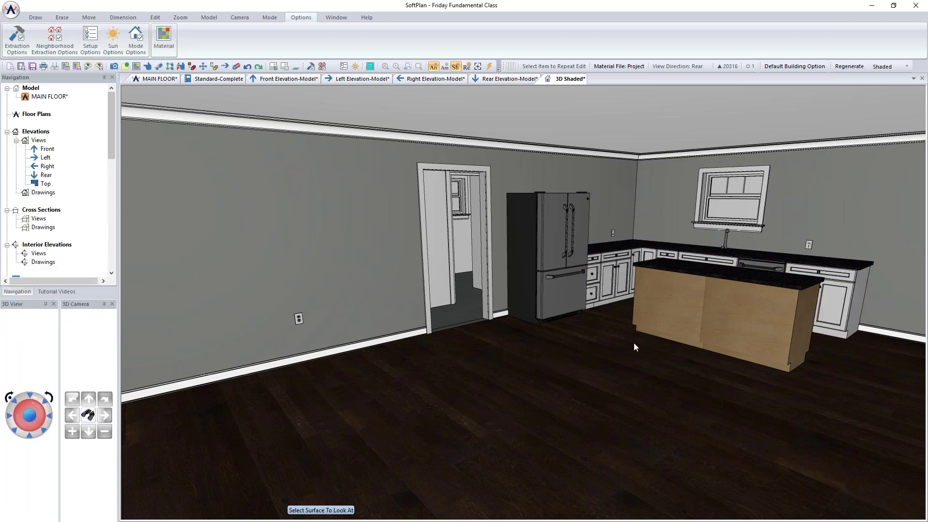
Step: Give the kitchen island the same Painted finish as the cabinet run and look around the room
{"action": "right_click", "coordinate": [682, 319]}
{"action": "left_click", "coordinate": [729, 369]}
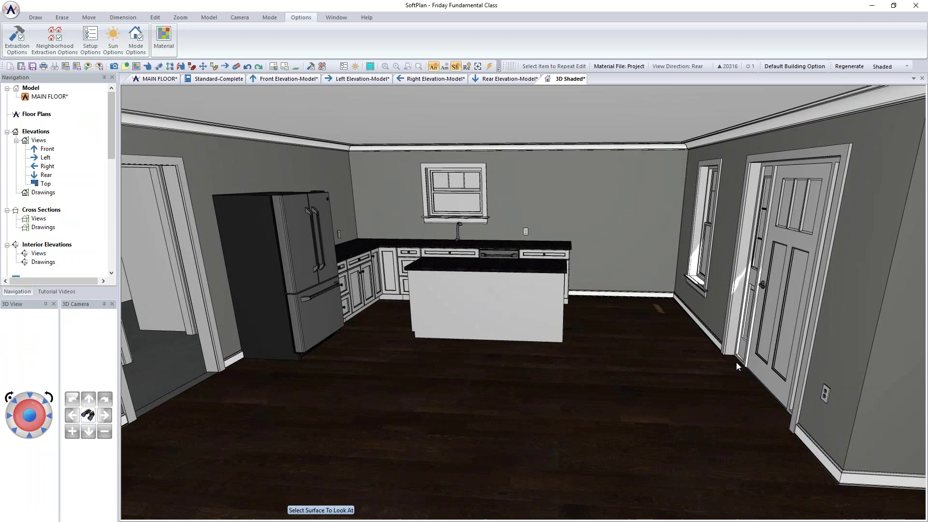
{"action": "left_click", "coordinate": [735, 362]}
{"action": "left_click", "coordinate": [422, 281]}
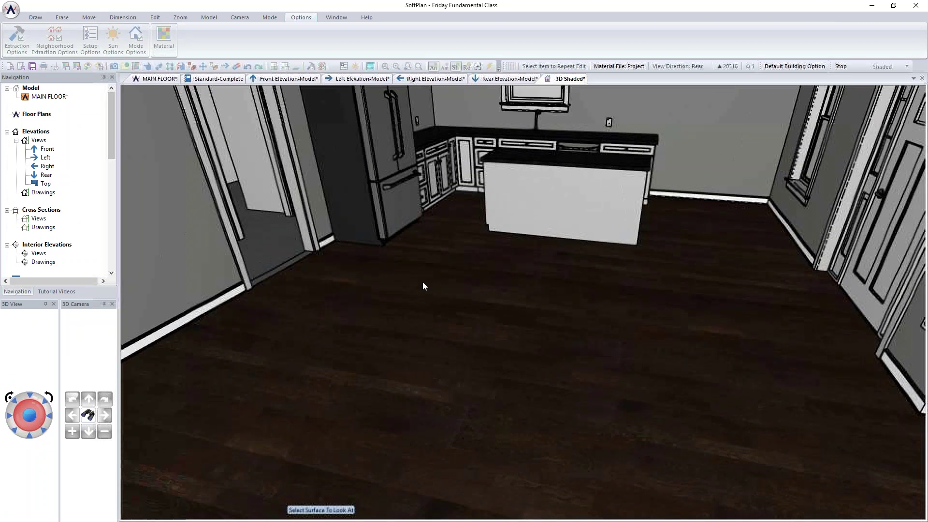
{"action": "left_click", "coordinate": [423, 283]}
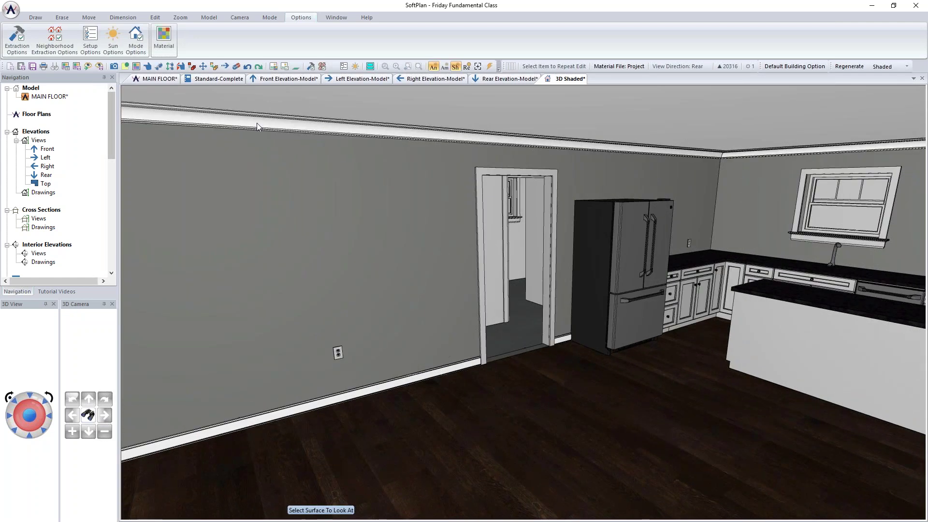
Step: Return to the main floor plan and add a Hall room in the corridor using Auto Trace
{"action": "left_click", "coordinate": [160, 79]}
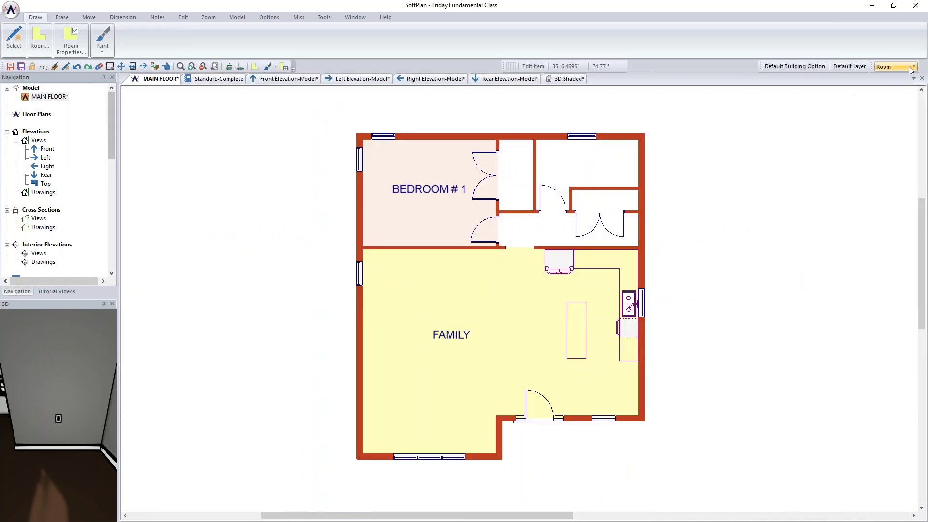
{"action": "left_click", "coordinate": [38, 38]}
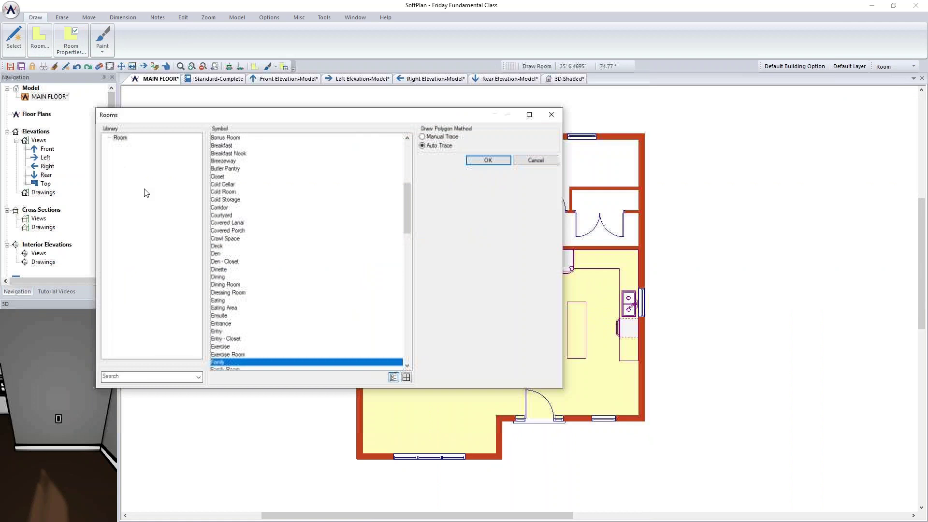
{"action": "left_click", "coordinate": [222, 190]}
{"action": "key", "text": "h"}
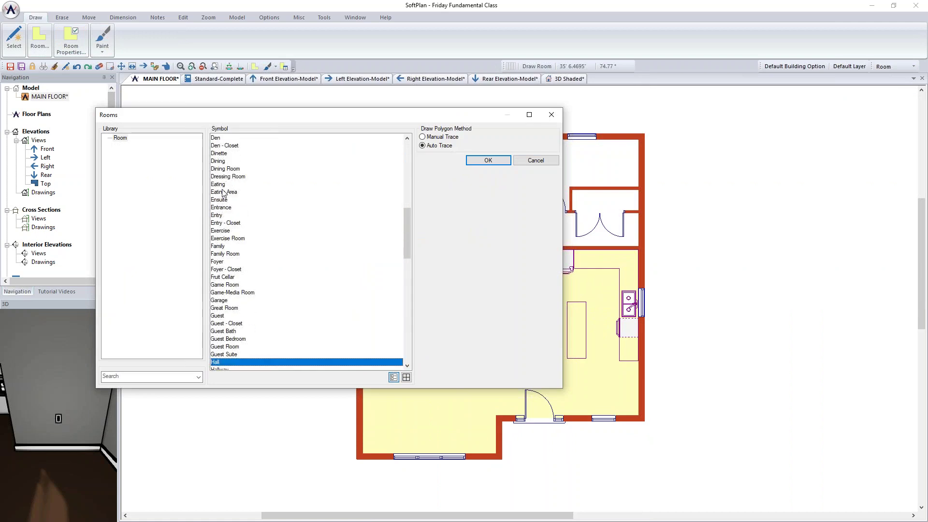
{"action": "left_click_drag", "start_coordinate": [462, 116], "coordinate": [316, 114]}
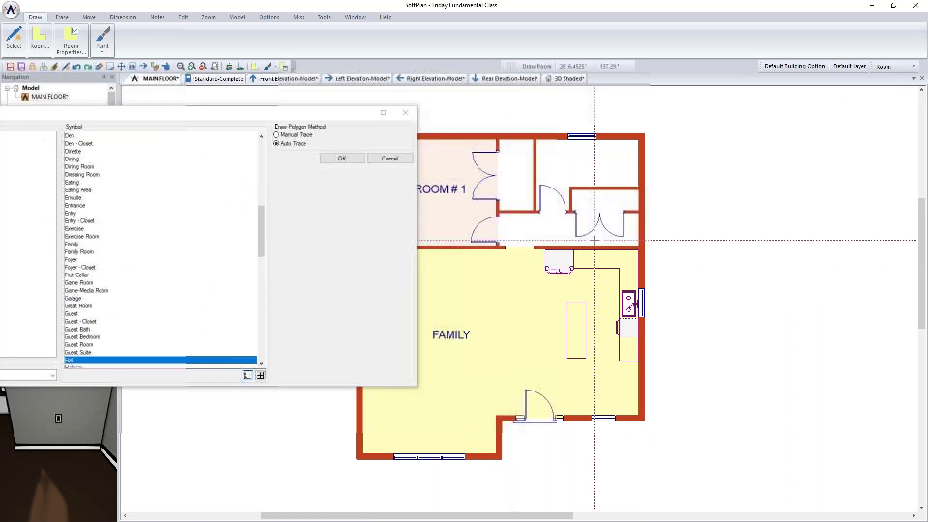
{"action": "left_click", "coordinate": [568, 227]}
Step: Add a Bedroom 1 - Closet room in the closet beside the bedroom
{"action": "scroll", "coordinate": [104, 176], "scroll_direction": "up", "scroll_amount": 15}
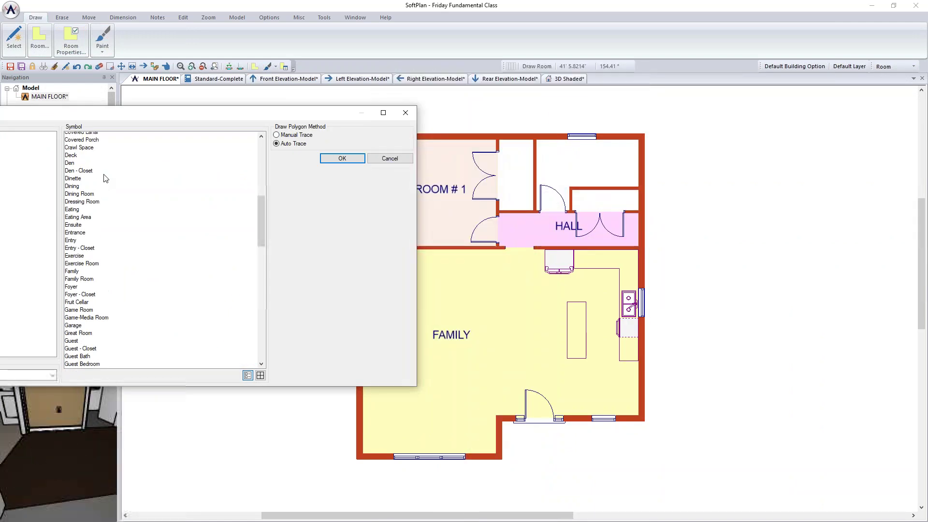
{"action": "left_click", "coordinate": [88, 213]}
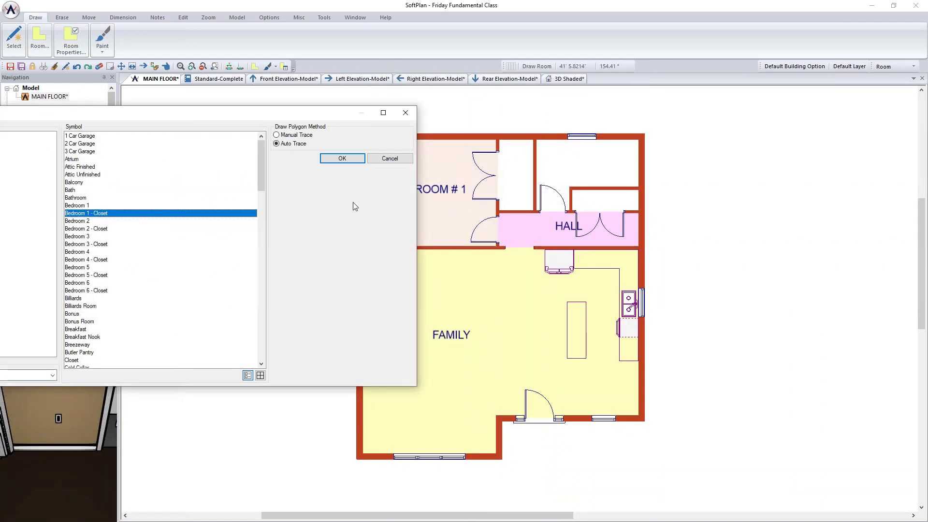
{"action": "left_click", "coordinate": [113, 239]}
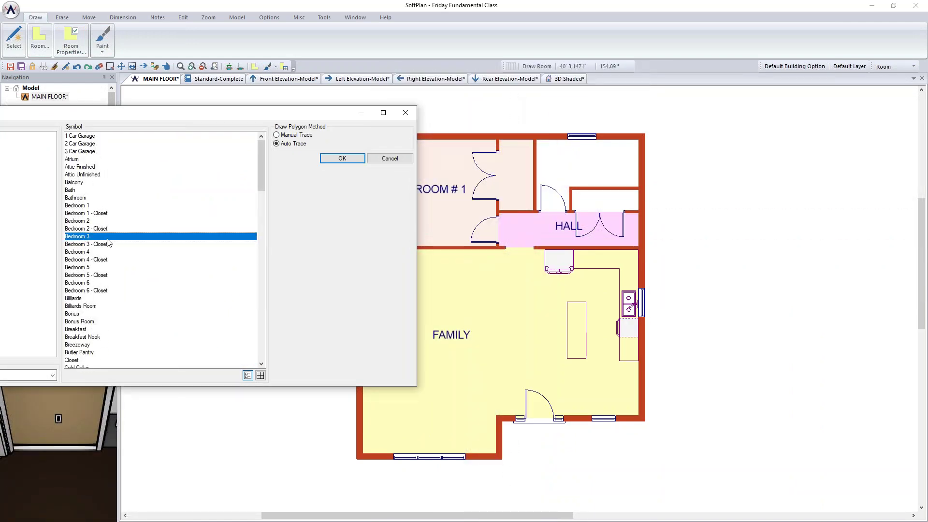
Step: Add a Bath room in the space above the hall and close the room library
{"action": "key", "text": "b"}
{"action": "left_click", "coordinate": [89, 191]}
{"action": "left_click", "coordinate": [583, 169]}
{"action": "left_click", "coordinate": [342, 159]}
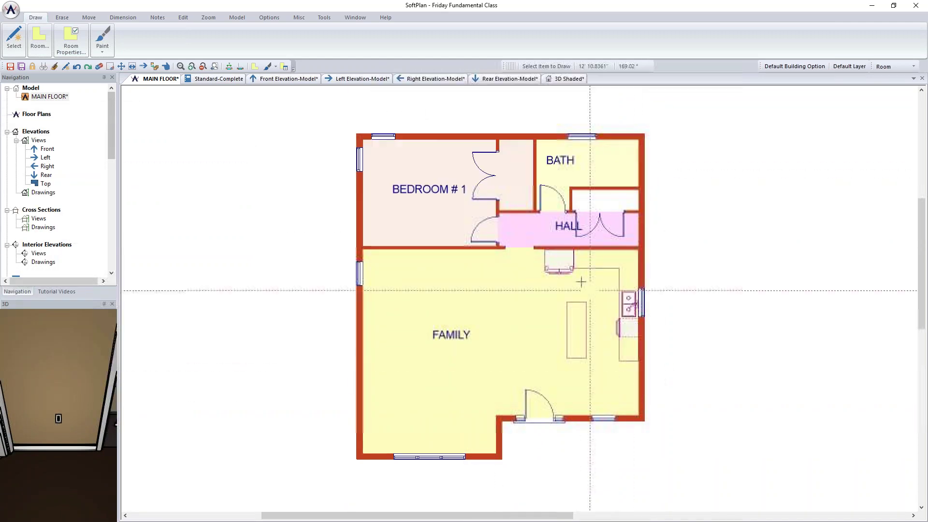
Step: Define the closet off the hall as a closet room and switch back to the shaded 3D view
{"action": "left_click", "coordinate": [612, 205]}
{"action": "left_click", "coordinate": [561, 240]}
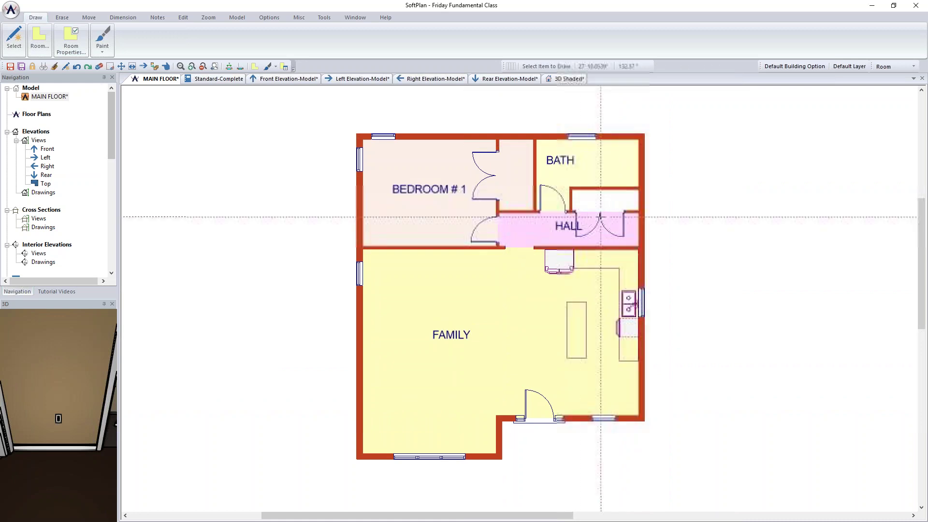
{"action": "scroll", "coordinate": [590, 320], "scroll_direction": "down", "scroll_amount": 2}
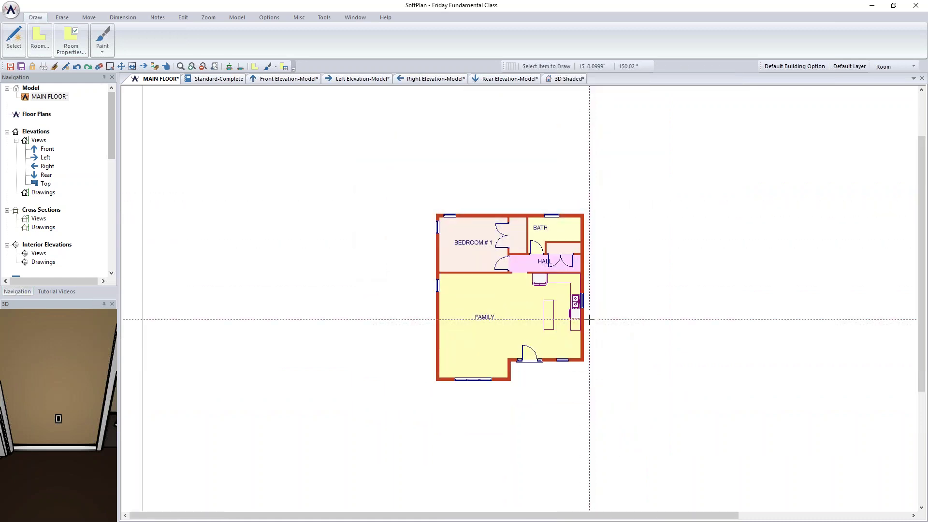
{"action": "scroll", "coordinate": [589, 319], "scroll_direction": "up", "scroll_amount": 2}
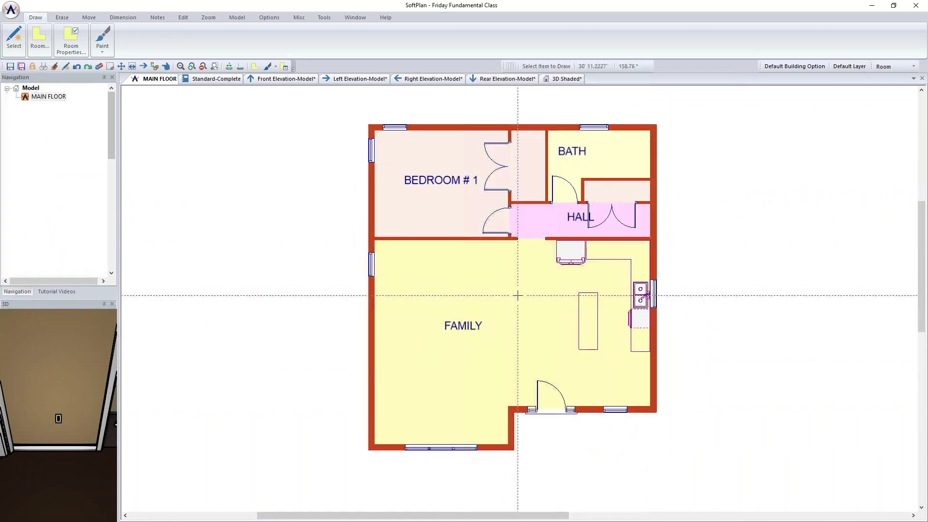
{"action": "left_click", "coordinate": [576, 80]}
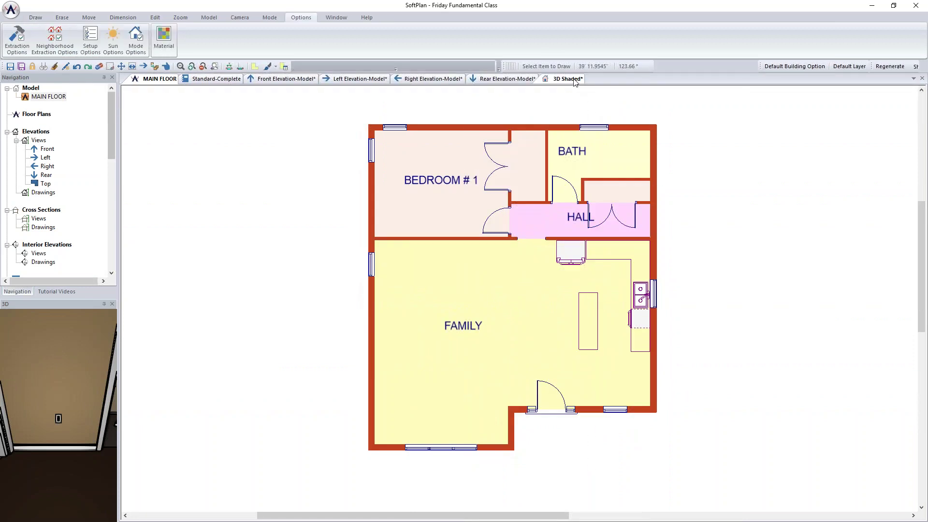
Step: Use Go To Room to place the 3D camera in the Bedroom 1 area and look at its walls, windows and floor
{"action": "left_click", "coordinate": [239, 18]}
{"action": "left_click", "coordinate": [44, 43]}
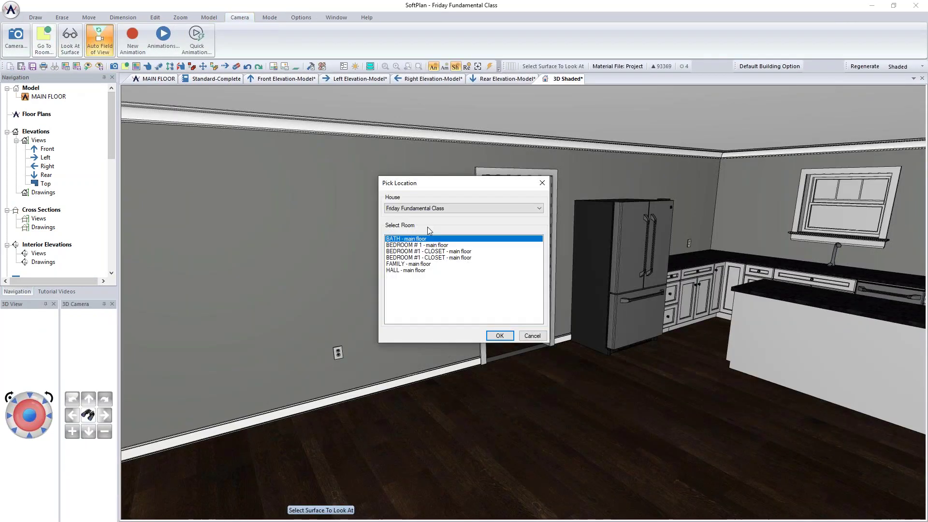
{"action": "double_click", "coordinate": [434, 252]}
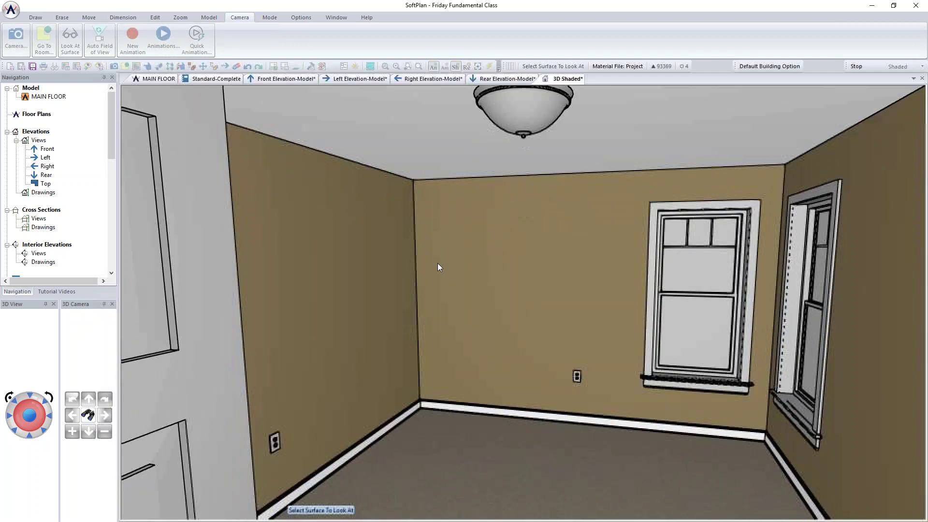
{"action": "left_click", "coordinate": [440, 267]}
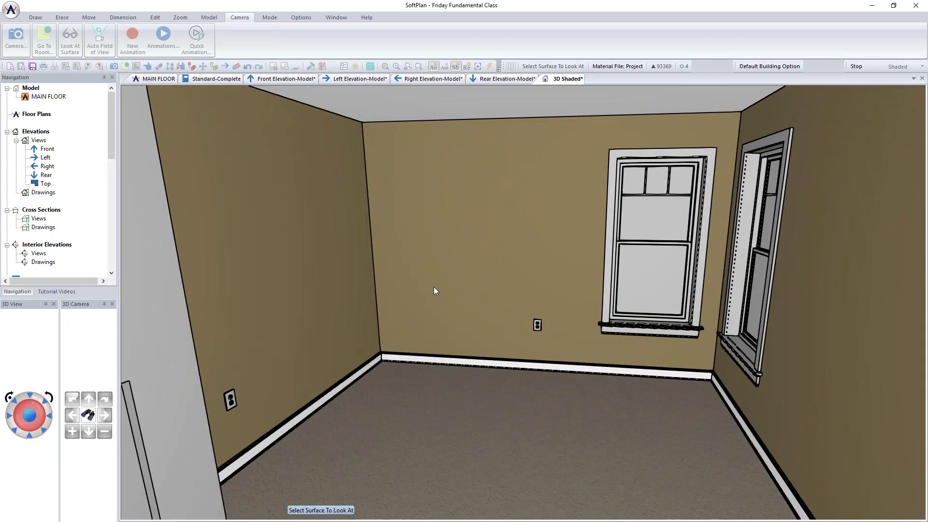
{"action": "left_click", "coordinate": [601, 309]}
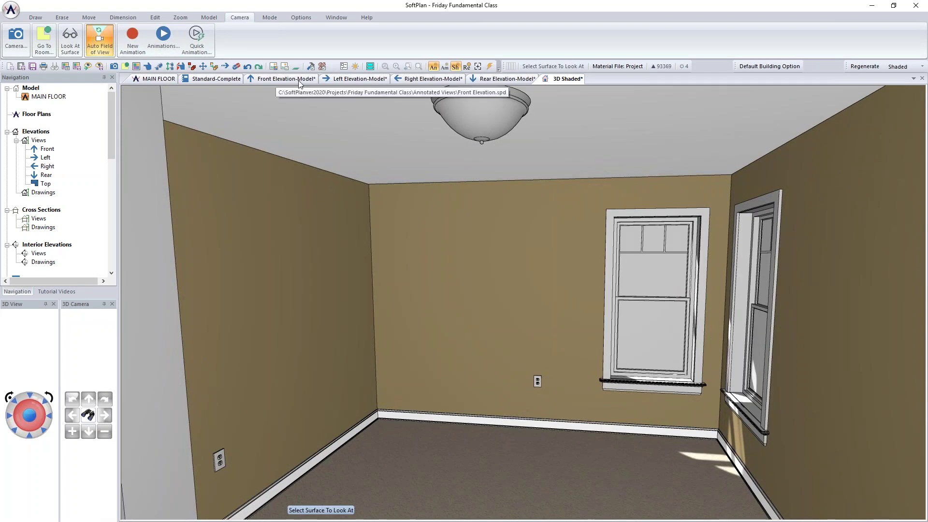
Step: Show the front elevation model at its full extent to examine the gable, accent truss and siding
{"action": "left_click", "coordinate": [278, 80]}
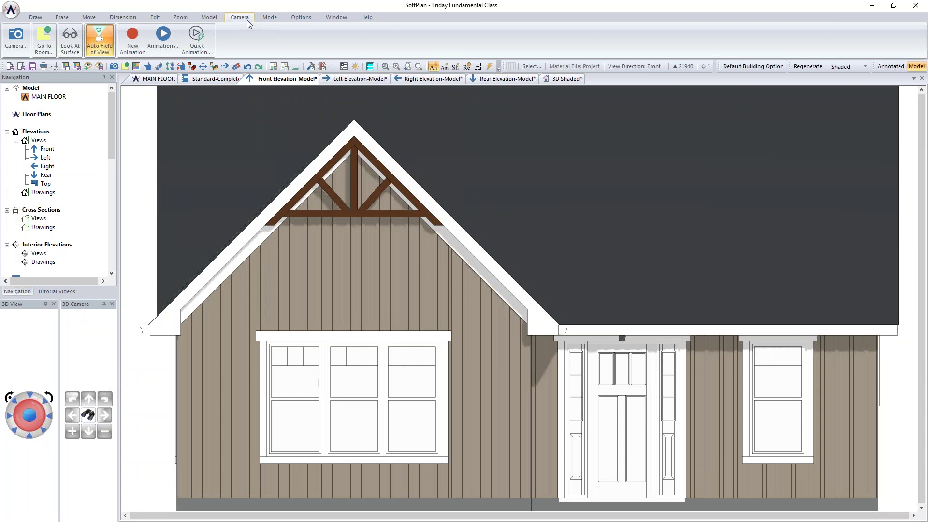
{"action": "left_click", "coordinate": [179, 18]}
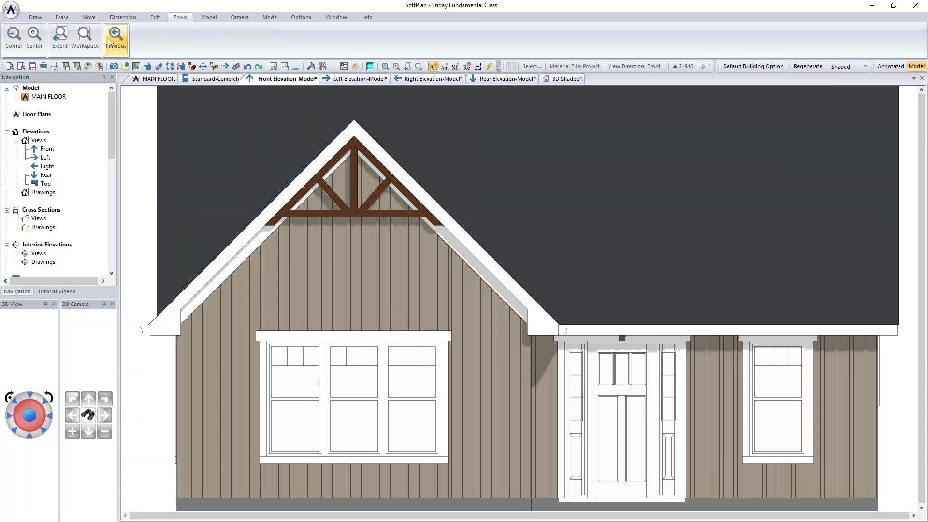
{"action": "left_click", "coordinate": [60, 38]}
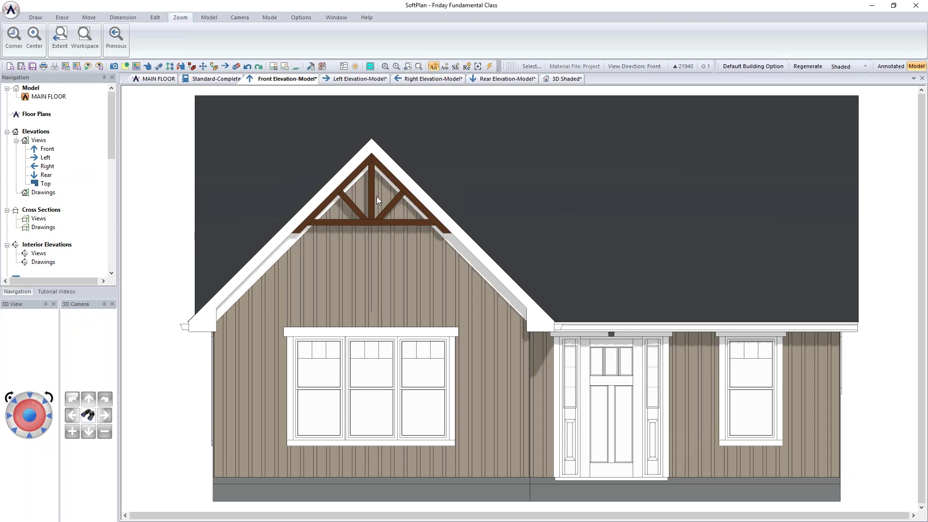
{"action": "left_click", "coordinate": [155, 17]}
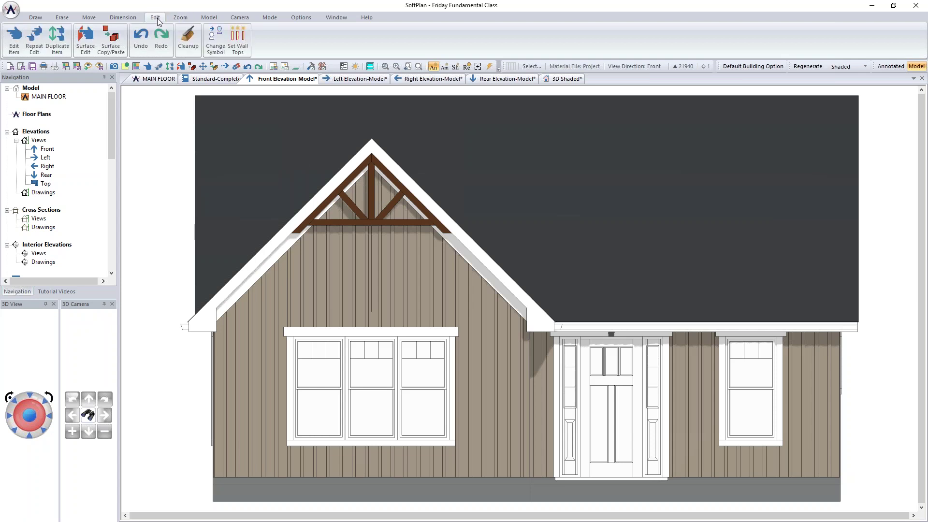
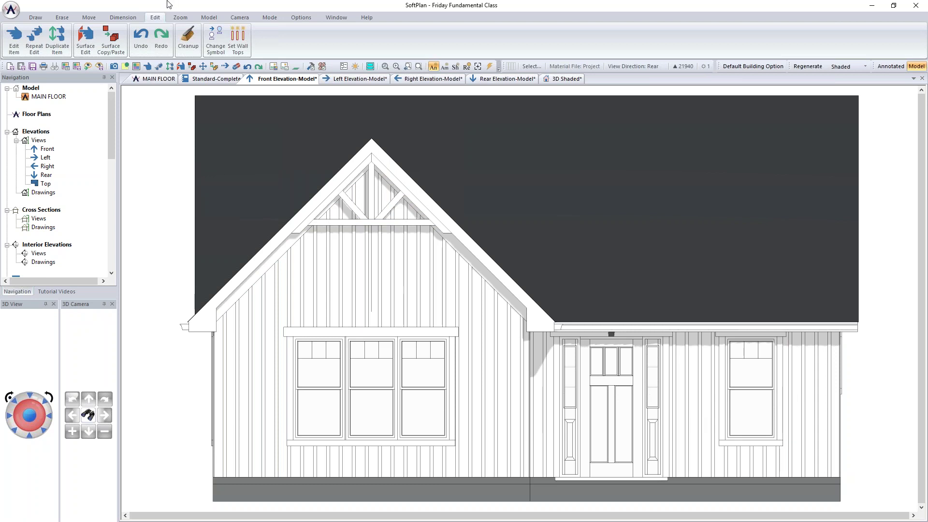
Step: Return to the main floor plan and draw a straight section line across the family room and kitchen, facing the bedroom side
{"action": "left_click", "coordinate": [139, 80]}
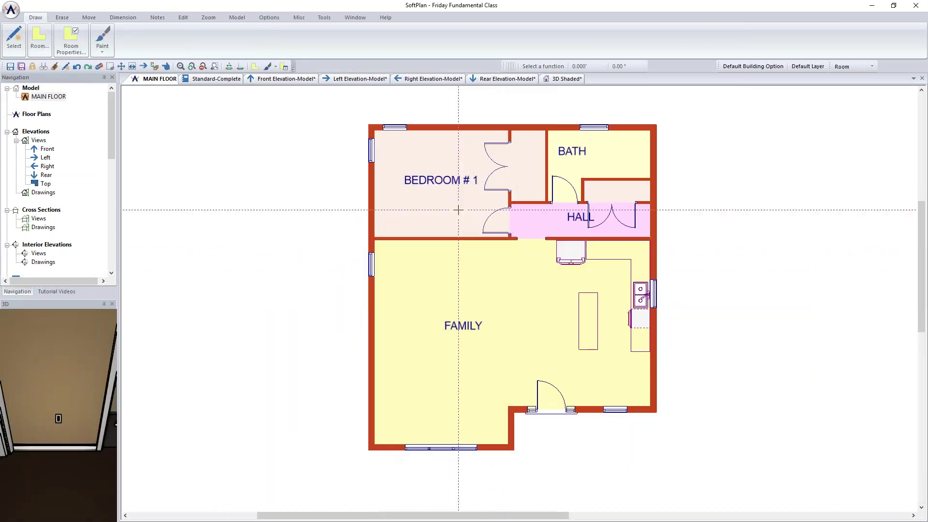
{"action": "left_click", "coordinate": [237, 17]}
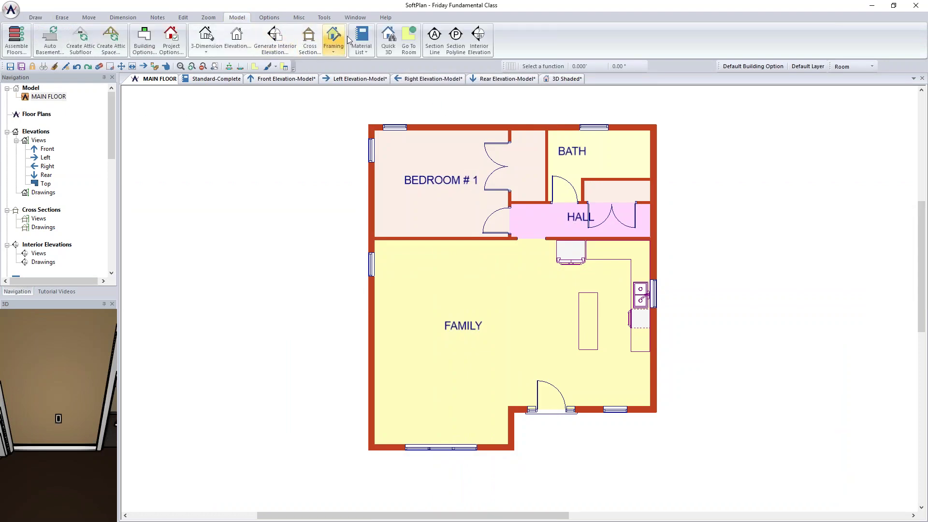
{"action": "left_click", "coordinate": [437, 42]}
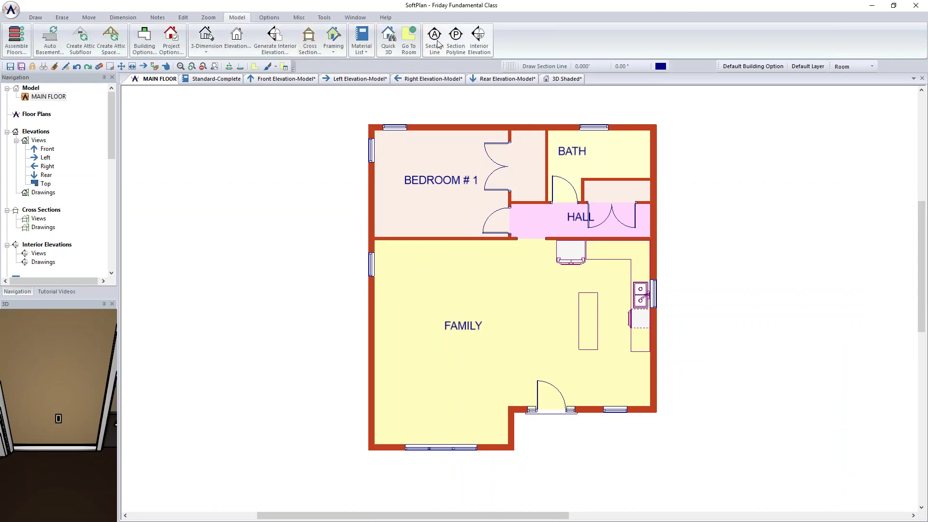
{"action": "scroll", "coordinate": [540, 122], "scroll_direction": "down", "scroll_amount": 2}
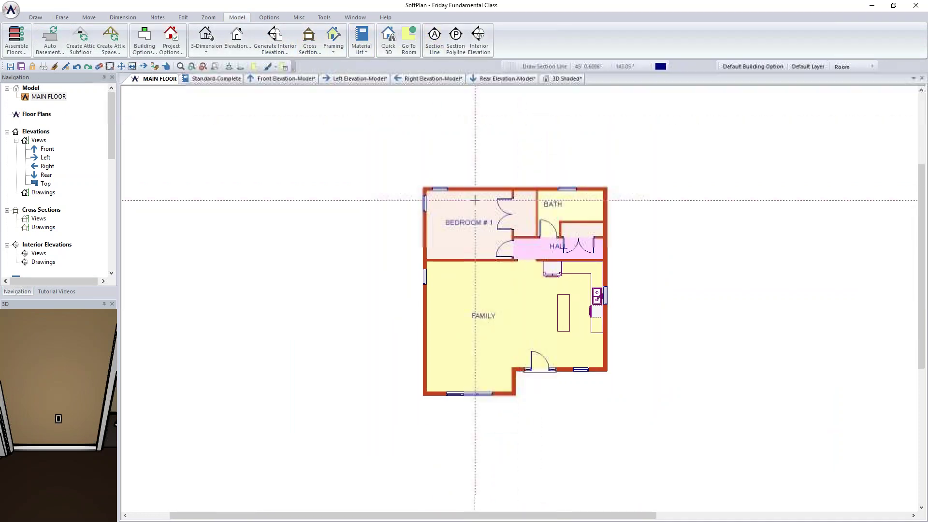
{"action": "left_click", "coordinate": [379, 288]}
{"action": "left_click", "coordinate": [655, 289]}
{"action": "left_click", "coordinate": [654, 261]}
{"action": "left_click", "coordinate": [497, 301]}
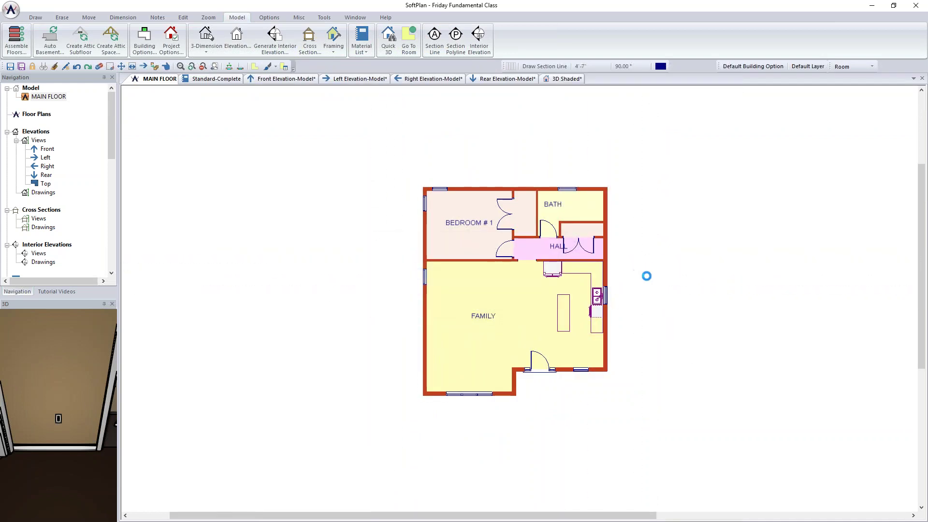
Step: Switch the plan to Drawing mode and draw a front-to-back section polyline that jogs in front of the refrigerator and faces the sink wall
{"action": "scroll", "coordinate": [653, 278], "scroll_direction": "up", "scroll_amount": 1}
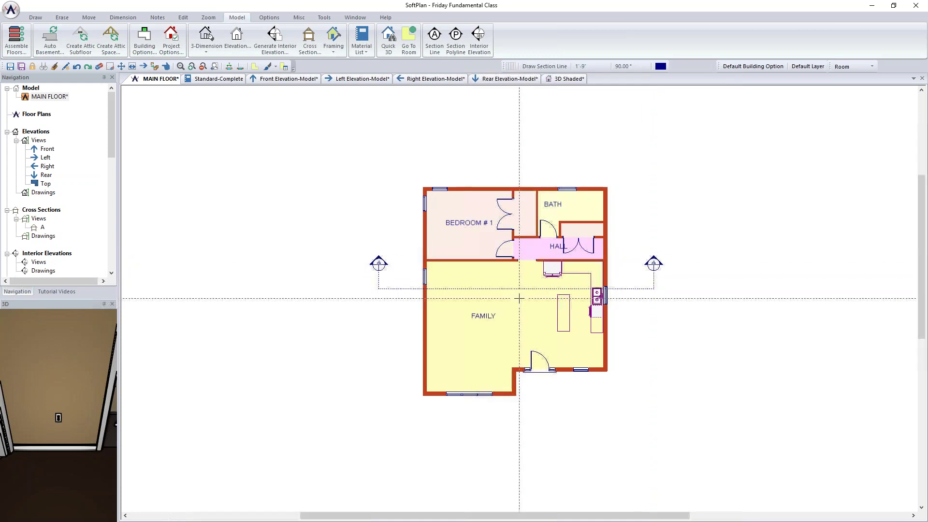
{"action": "left_click", "coordinate": [853, 68]}
{"action": "left_click", "coordinate": [846, 85]}
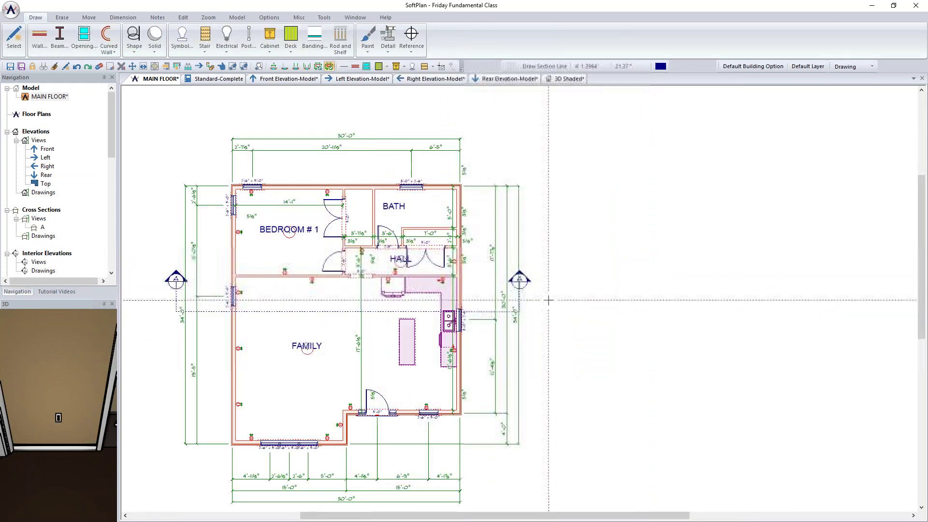
{"action": "left_click", "coordinate": [237, 17]}
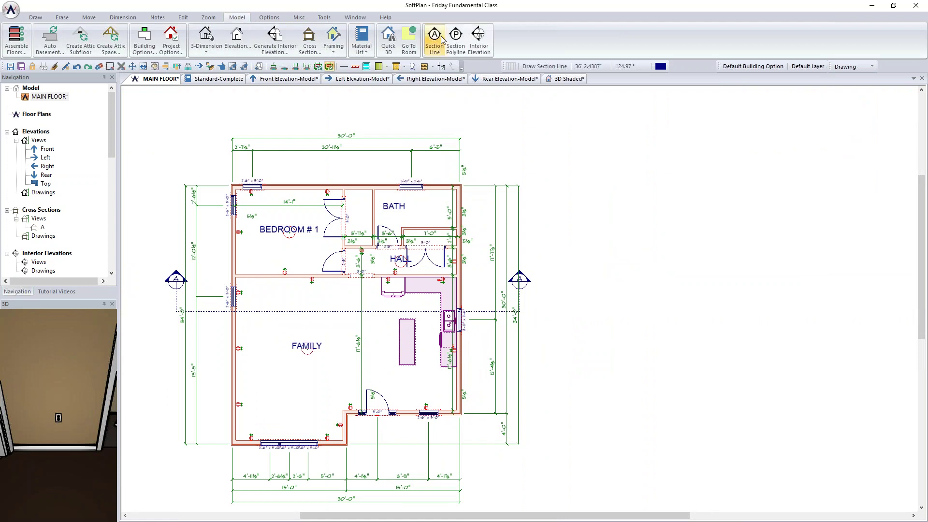
{"action": "left_click", "coordinate": [456, 39]}
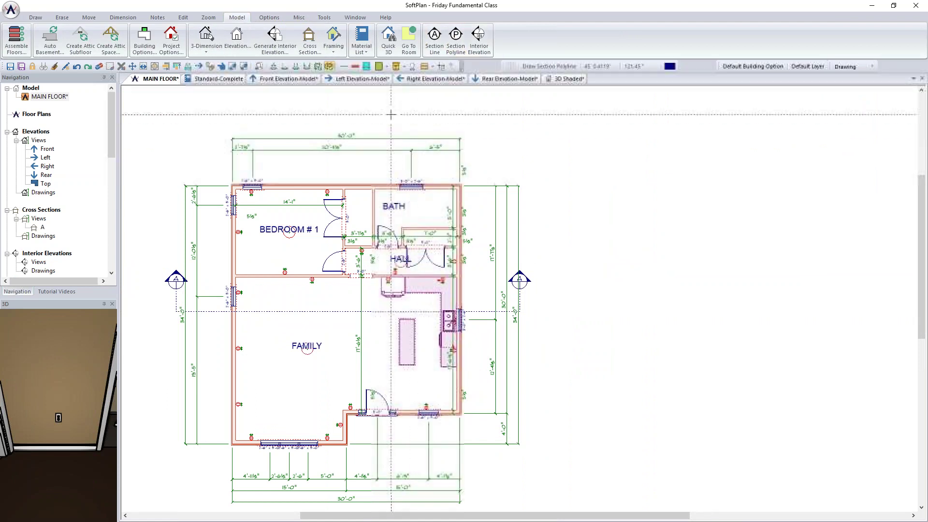
{"action": "left_click", "coordinate": [367, 112]}
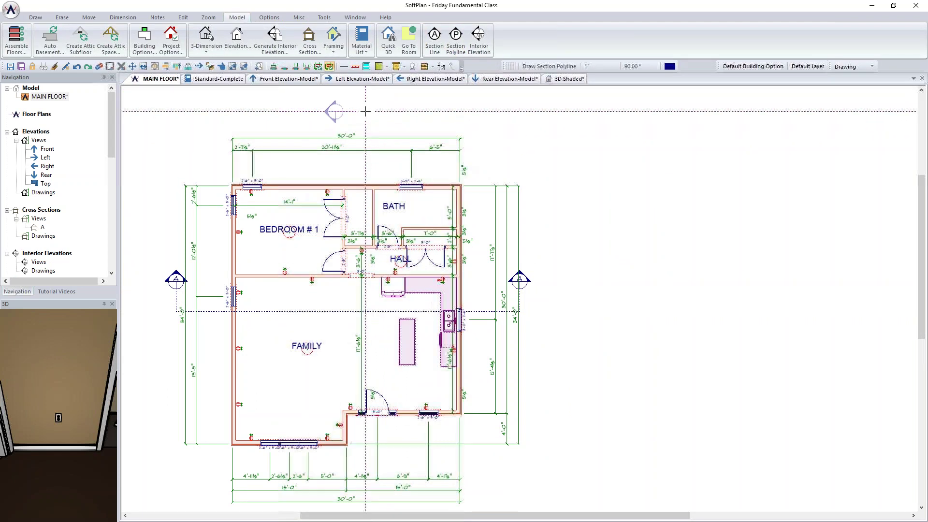
{"action": "left_click", "coordinate": [366, 305]}
{"action": "left_click", "coordinate": [429, 305]}
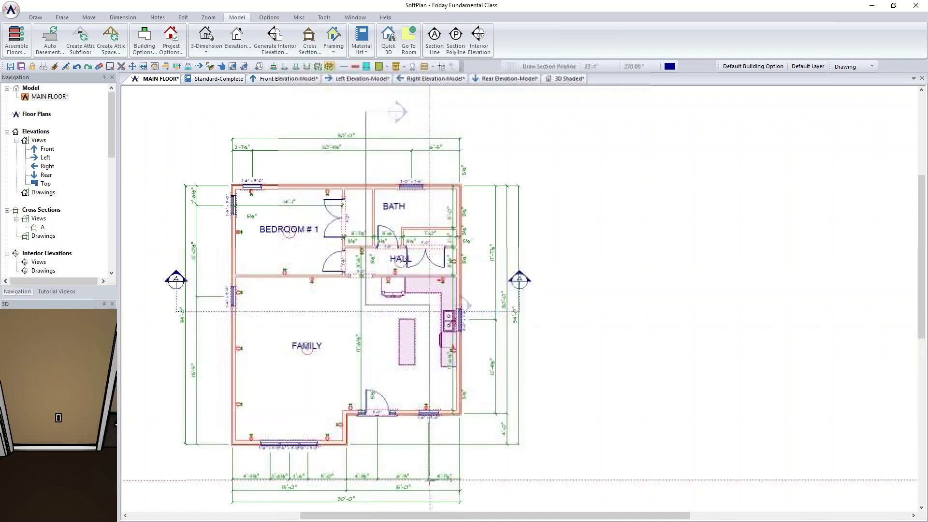
{"action": "double_click", "coordinate": [429, 488]}
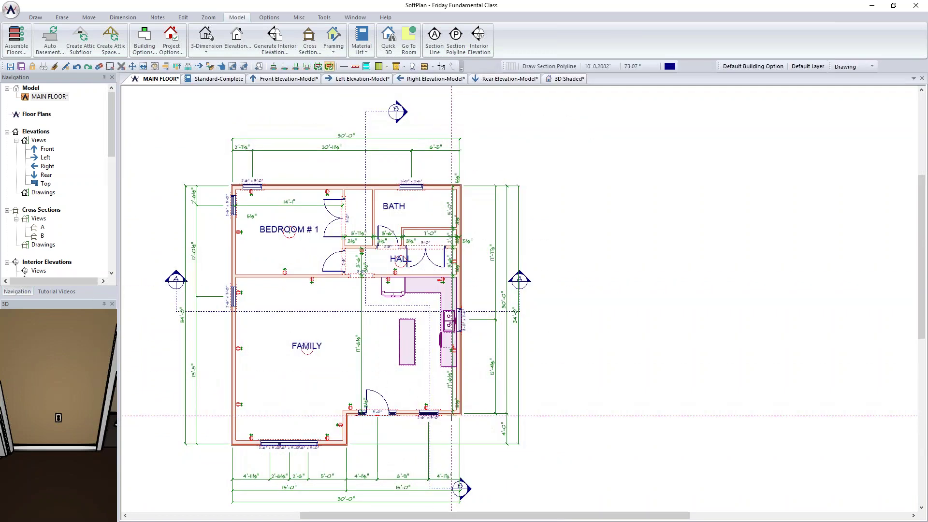
Step: Generate and open the model views of cross sections A and B
{"action": "double_click", "coordinate": [42, 228]}
{"action": "left_click", "coordinate": [129, 282]}
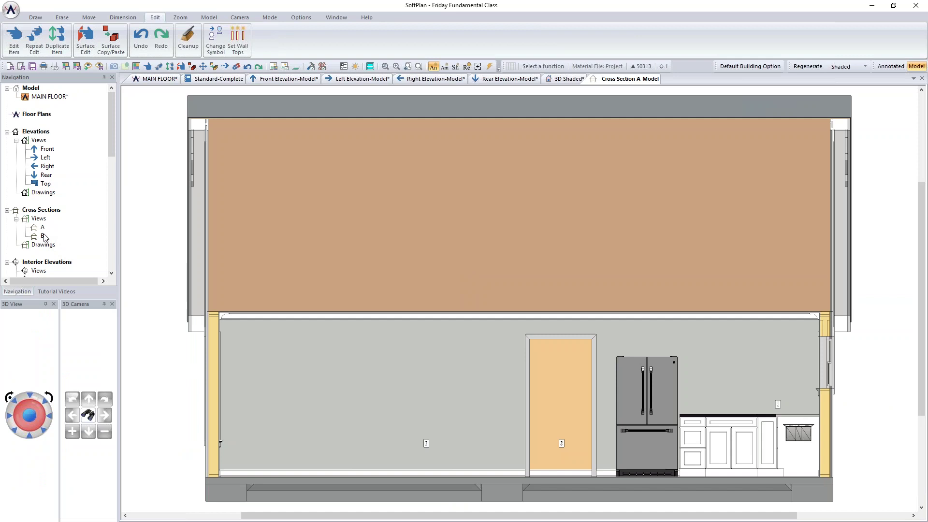
{"action": "double_click", "coordinate": [42, 236]}
{"action": "left_click", "coordinate": [131, 291]}
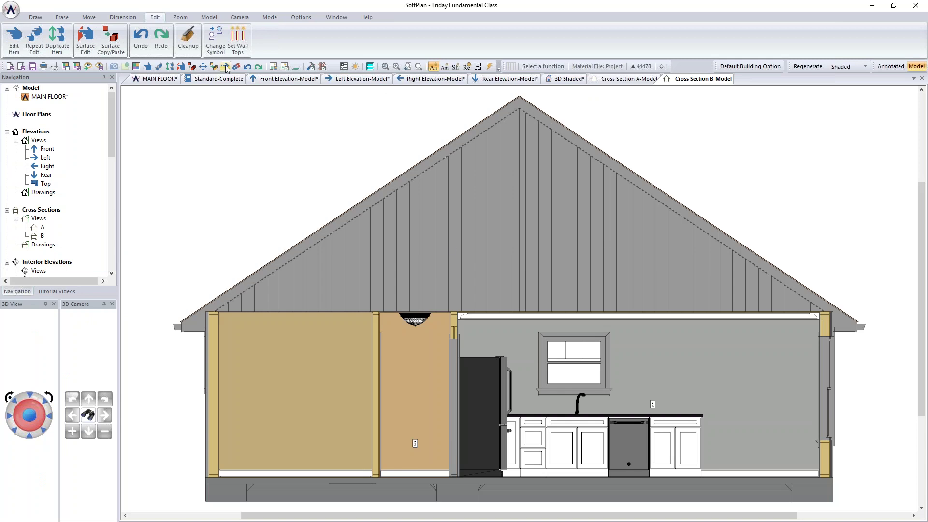
Step: Switch the main floor plan to Roof mode and draw gable end trusses over both gable-side walls of the main roof
{"action": "left_click", "coordinate": [161, 81]}
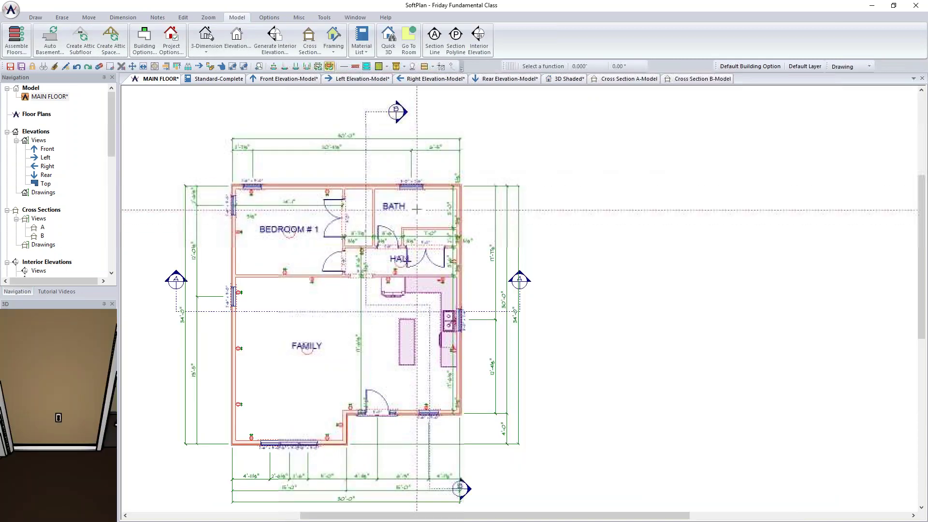
{"action": "key", "text": "r"}
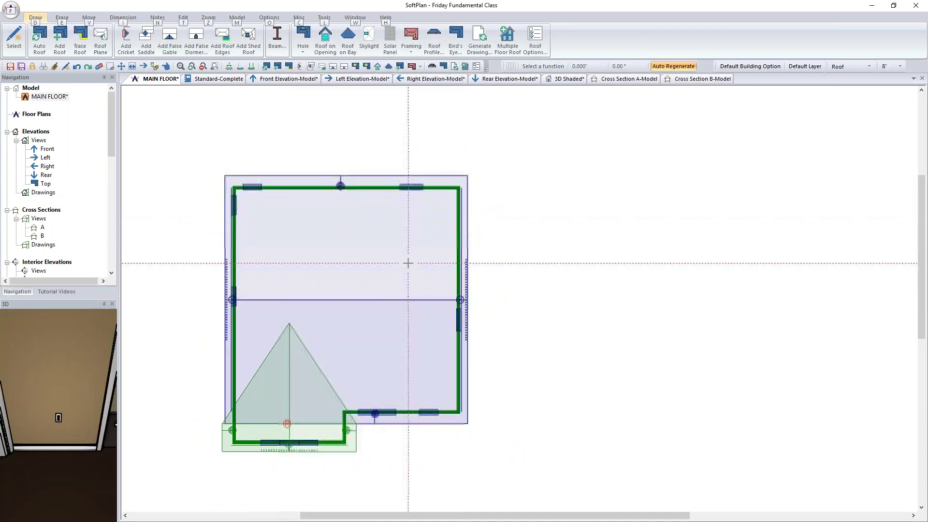
{"action": "middle_click_drag", "start_coordinate": [374, 232], "coordinate": [408, 184]}
{"action": "left_click", "coordinate": [411, 43]}
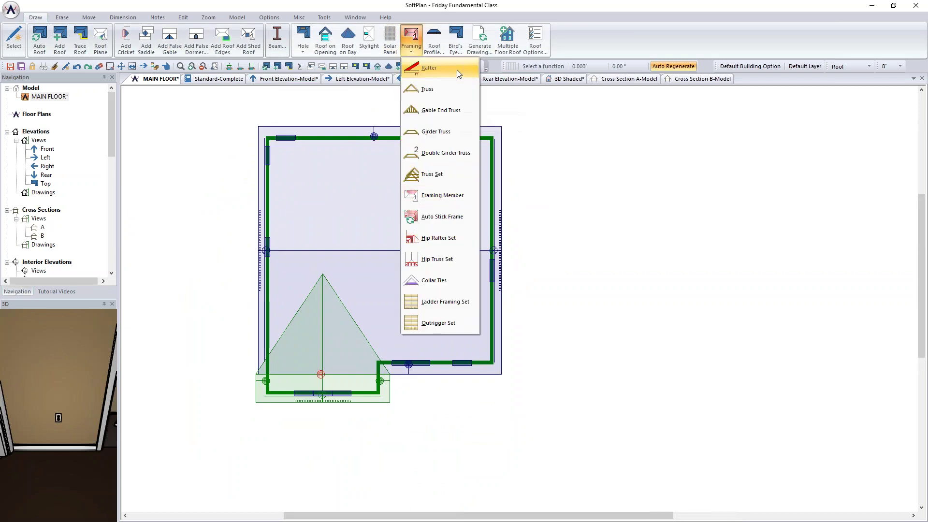
{"action": "left_click", "coordinate": [456, 117]}
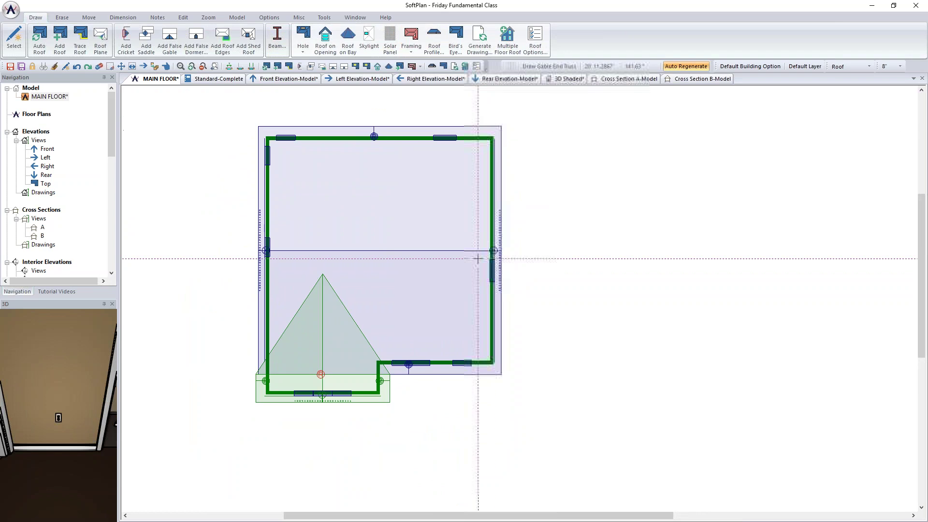
{"action": "left_click", "coordinate": [493, 374]}
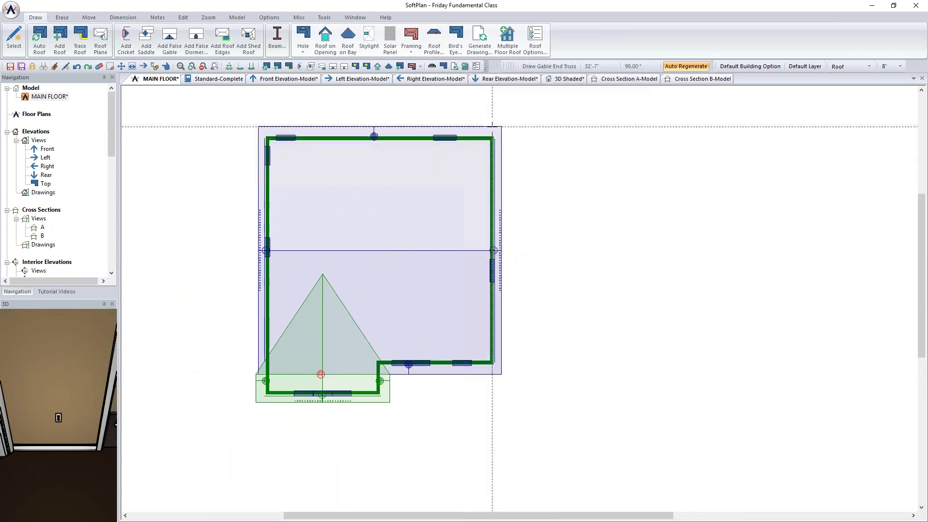
{"action": "left_click", "coordinate": [267, 126]}
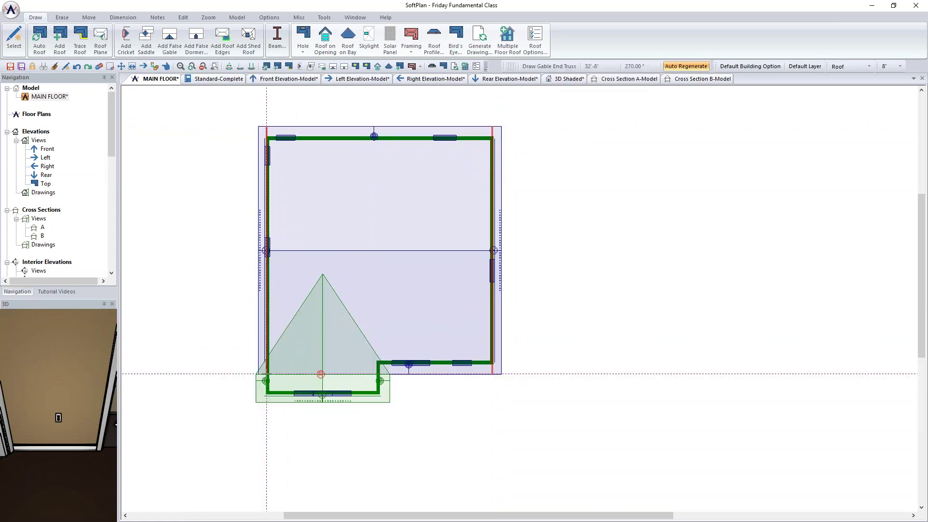
Step: Add a truss set across the main roof between the two gable end trusses
{"action": "left_click", "coordinate": [411, 41]}
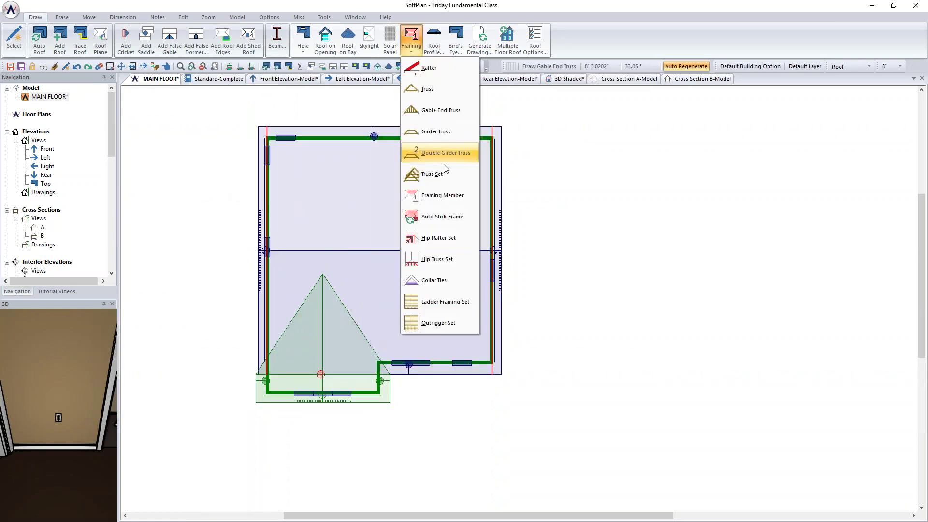
{"action": "left_click", "coordinate": [431, 174]}
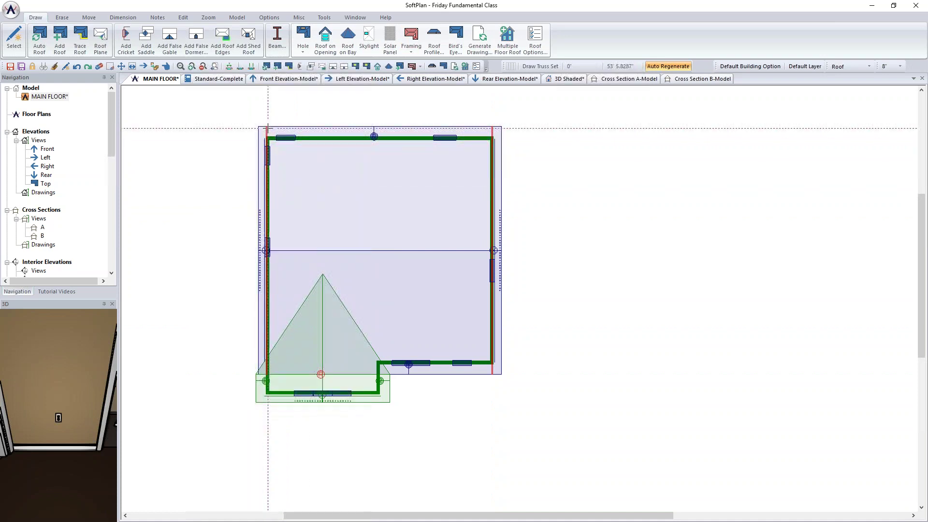
{"action": "left_click", "coordinate": [268, 128]}
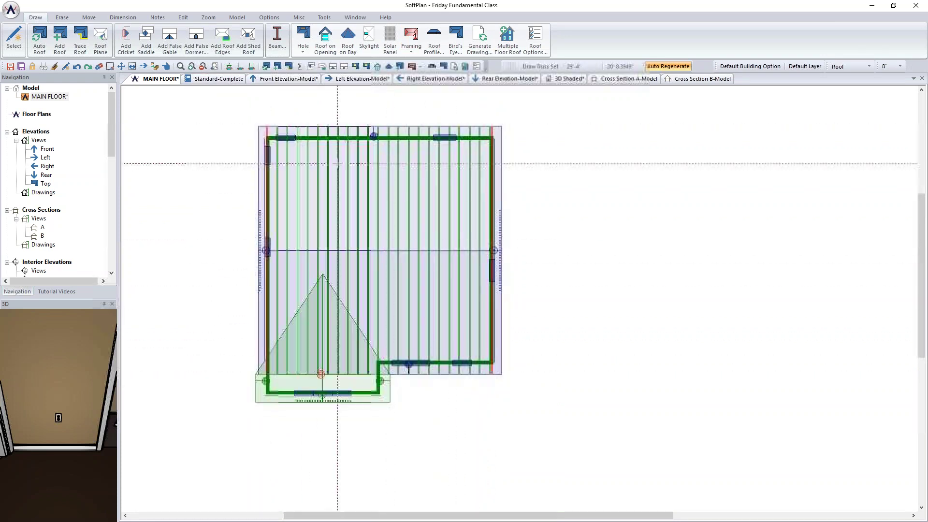
Step: Set the main roof truss set's spacing to 24 inches and view the result in cross section B
{"action": "right_click", "coordinate": [426, 202]}
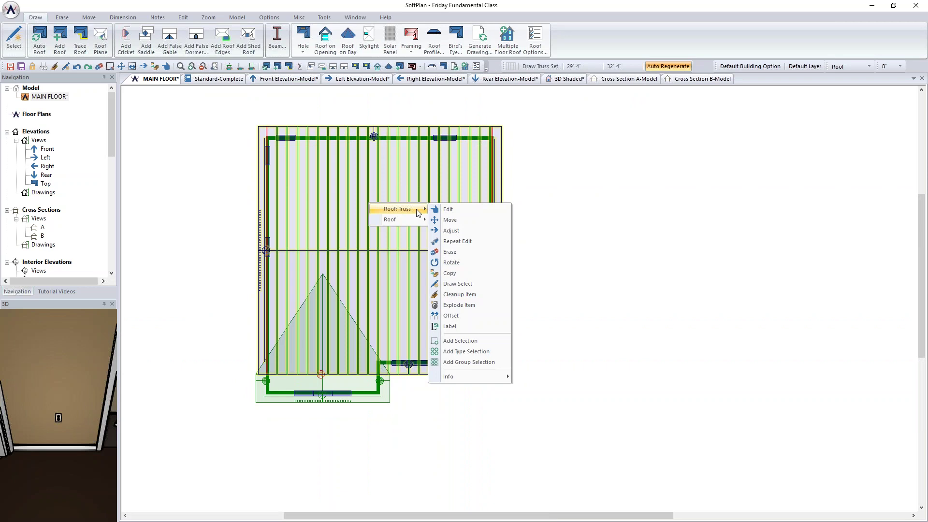
{"action": "left_click", "coordinate": [455, 216]}
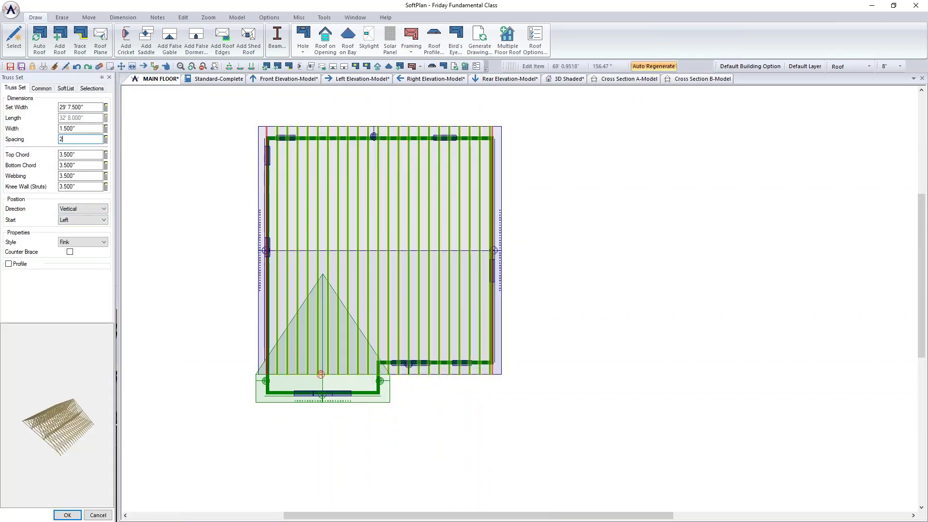
{"action": "key", "text": "Return"}
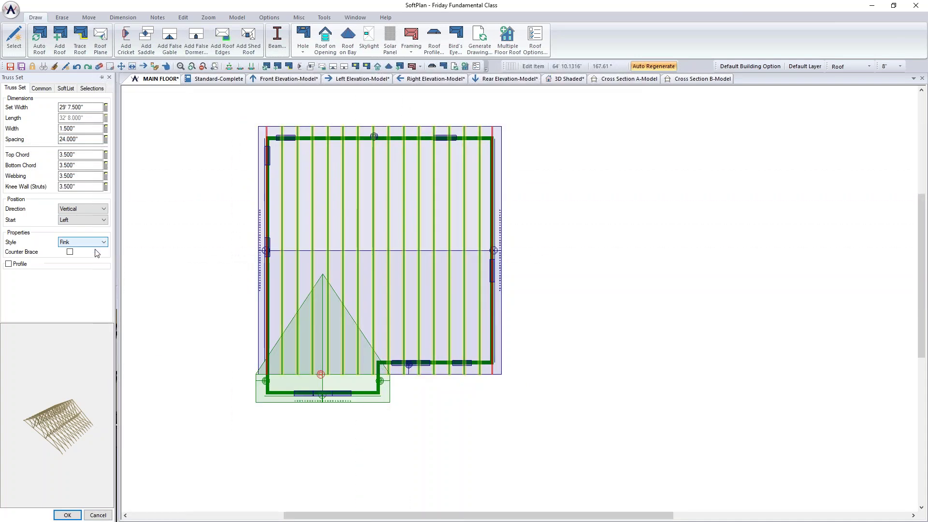
{"action": "left_click", "coordinate": [67, 515]}
{"action": "left_click", "coordinate": [703, 79]}
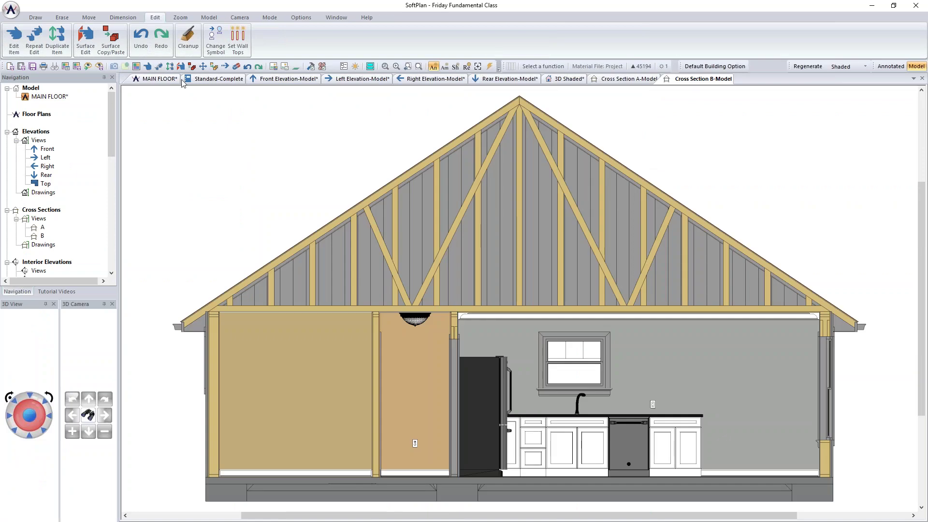
Step: Return to the main floor plan and apply Auto Stick Frame to the front gable roof
{"action": "left_click", "coordinate": [155, 80]}
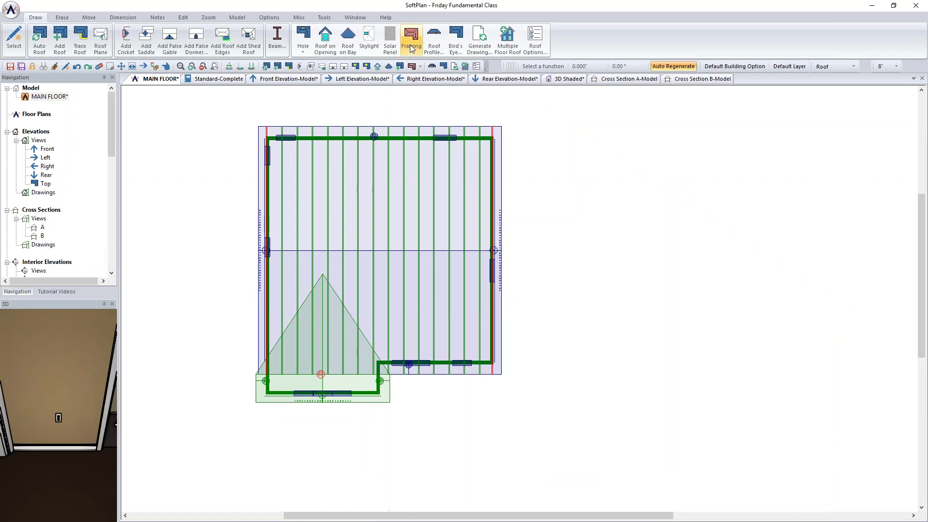
{"action": "left_click", "coordinate": [411, 44]}
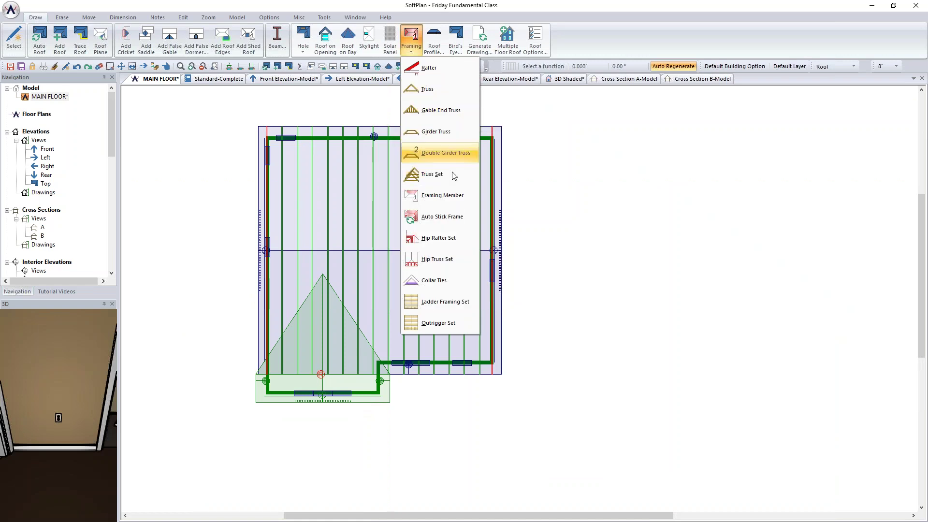
{"action": "left_click", "coordinate": [452, 216]}
{"action": "left_click", "coordinate": [344, 388]}
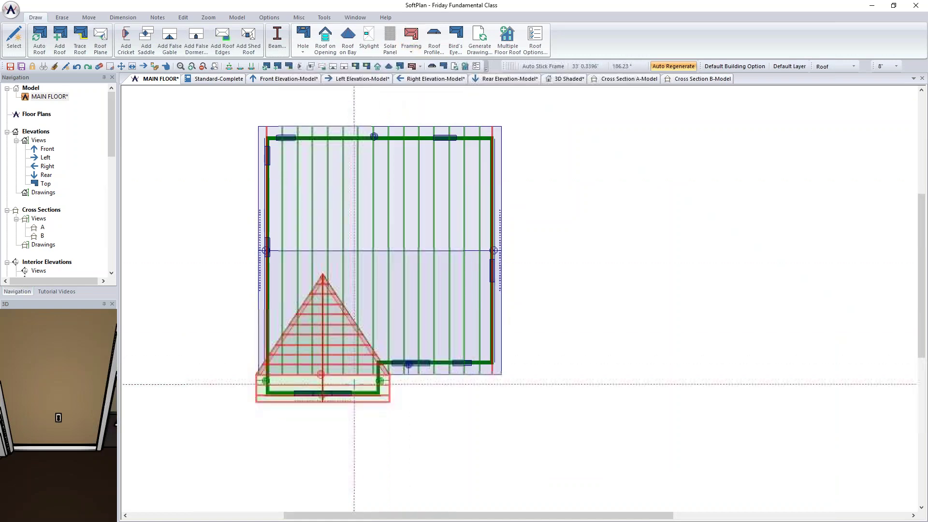
Step: Generate and open the shaded 3D framing view of the house
{"action": "scroll", "coordinate": [109, 157], "scroll_direction": "down", "scroll_amount": 2}
{"action": "scroll", "coordinate": [109, 157], "scroll_direction": "down", "scroll_amount": 2}
{"action": "scroll", "coordinate": [108, 169], "scroll_direction": "down", "scroll_amount": 1}
{"action": "left_click_drag", "start_coordinate": [109, 175], "coordinate": [109, 225]}
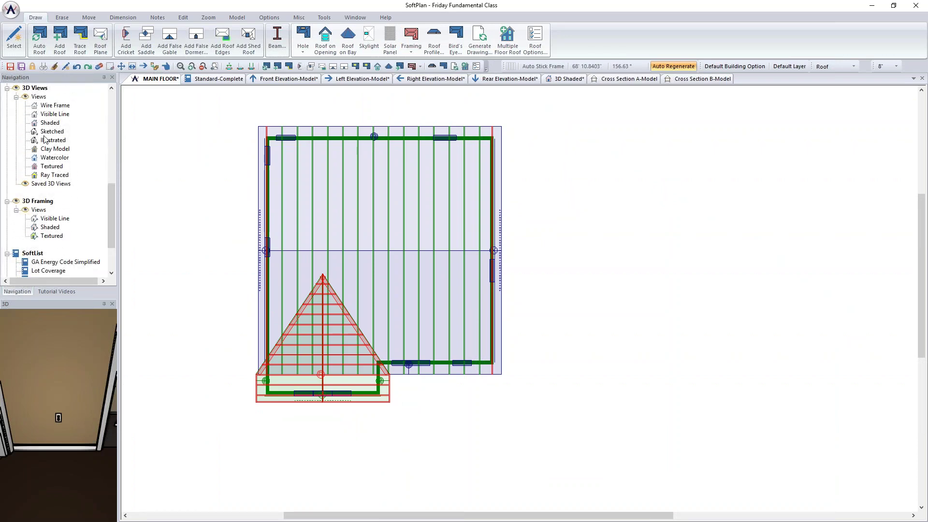
{"action": "left_click", "coordinate": [51, 228]}
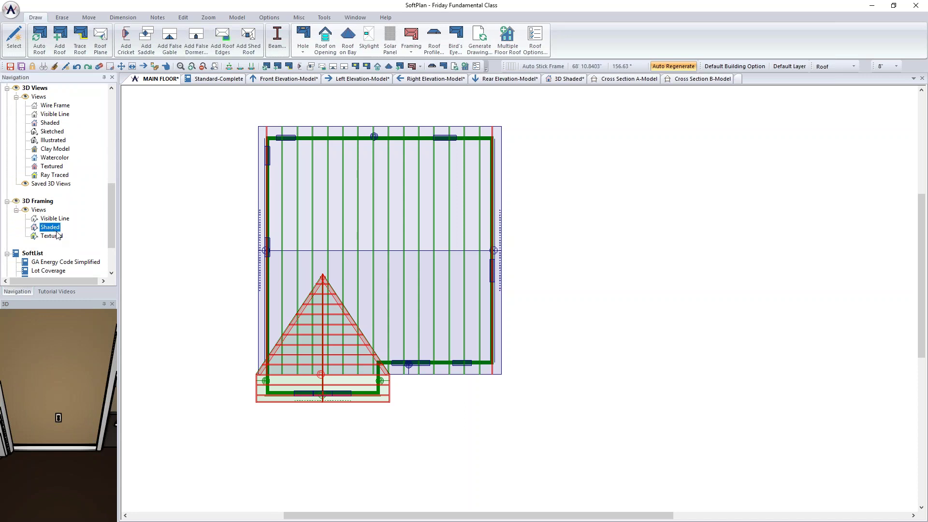
{"action": "double_click", "coordinate": [55, 230]}
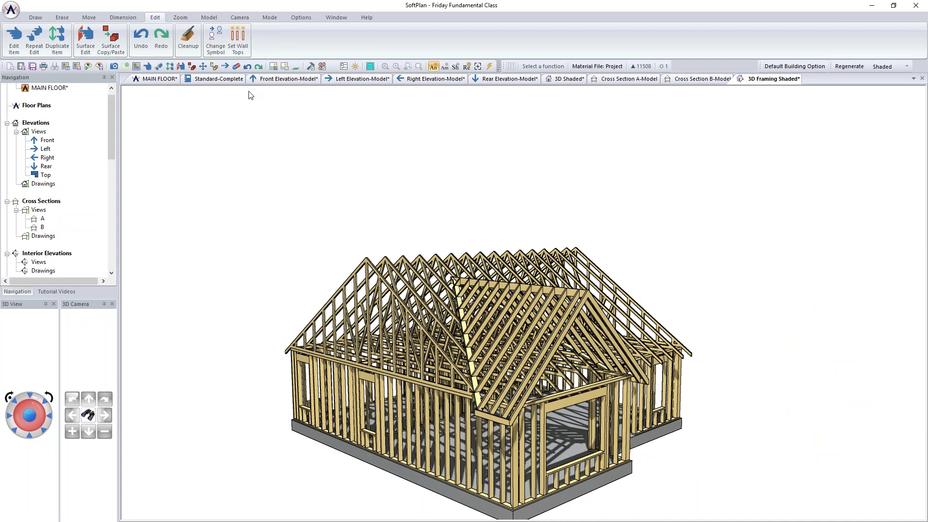
Step: Return to the main floor plan and start a new plan set named Friday Fundamental with the ARCH D page size
{"action": "left_click", "coordinate": [161, 80]}
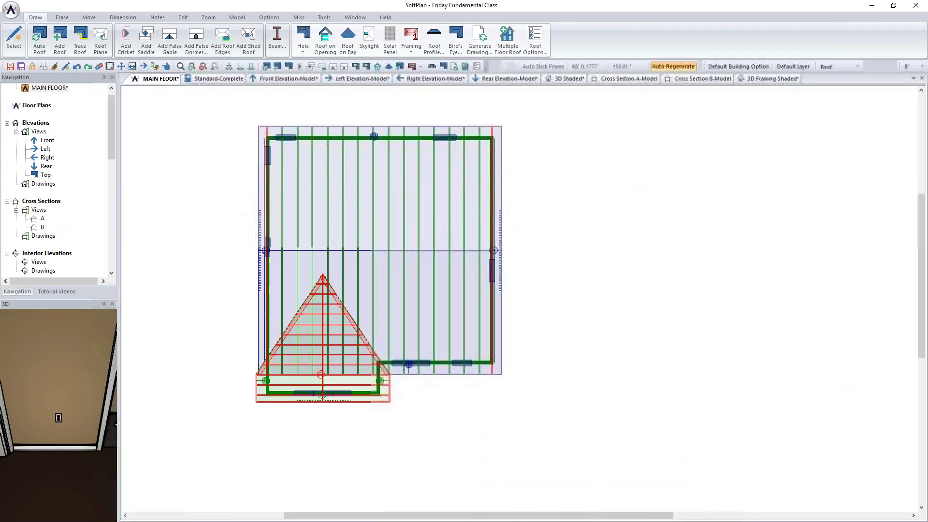
{"action": "left_click_drag", "start_coordinate": [112, 146], "coordinate": [112, 265]}
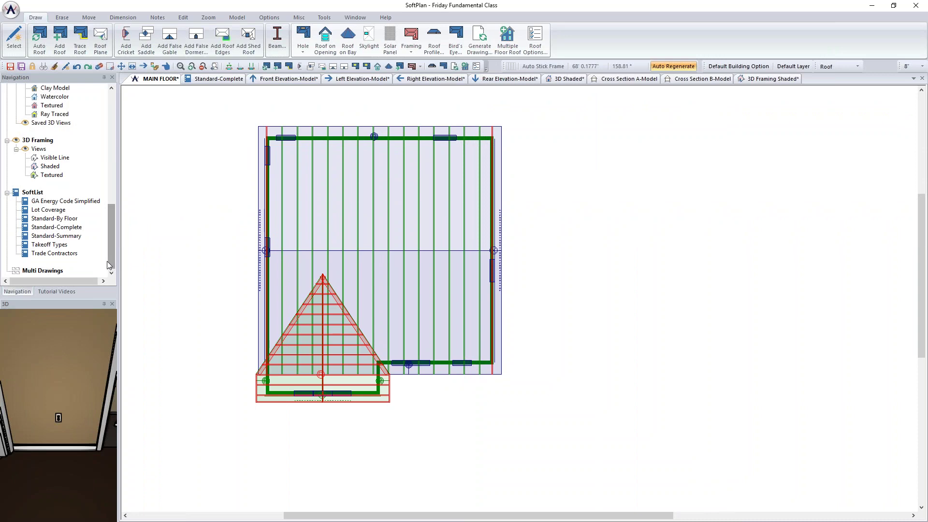
{"action": "left_click_drag", "start_coordinate": [114, 237], "coordinate": [111, 179]}
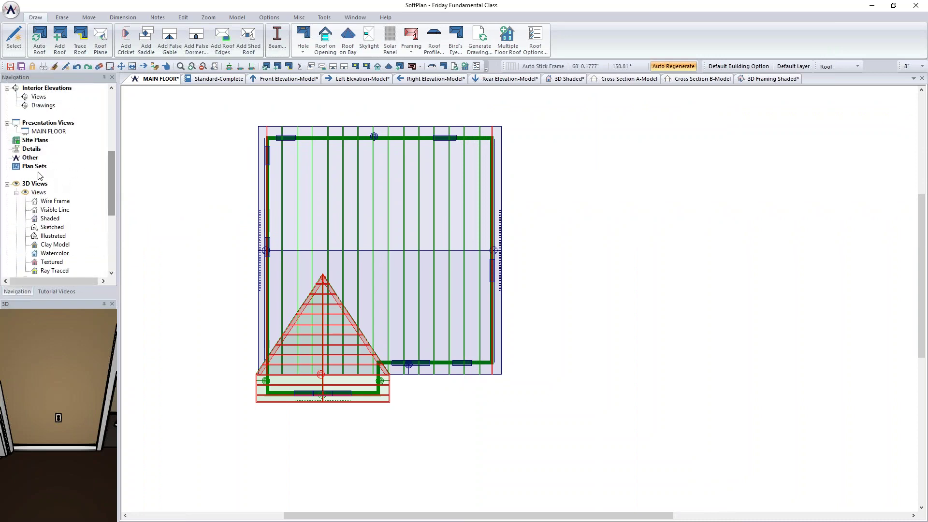
{"action": "left_click", "coordinate": [38, 168]}
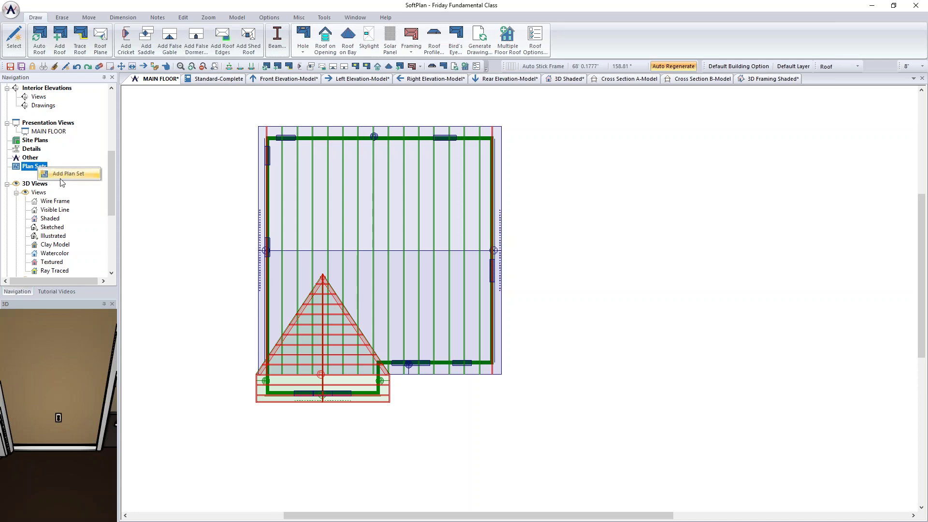
{"action": "left_click", "coordinate": [67, 174]}
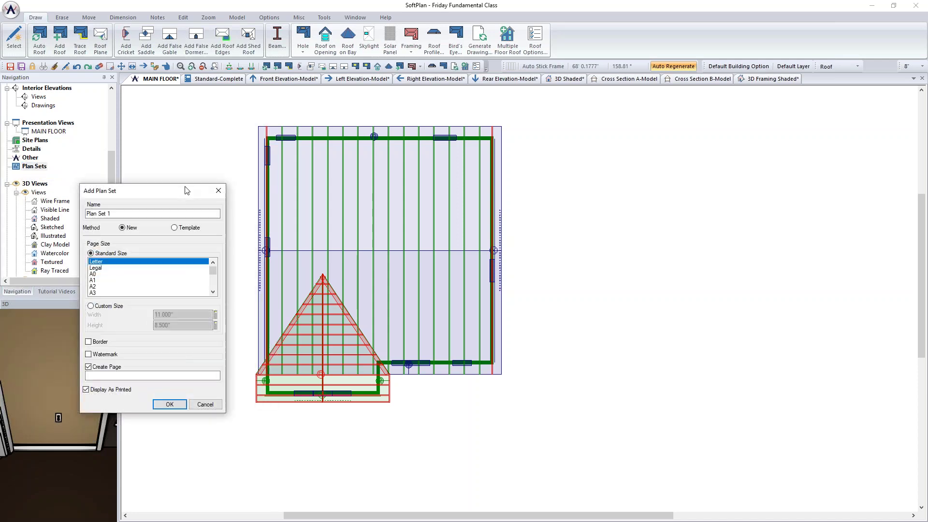
{"action": "left_click_drag", "start_coordinate": [229, 182], "coordinate": [166, 181]}
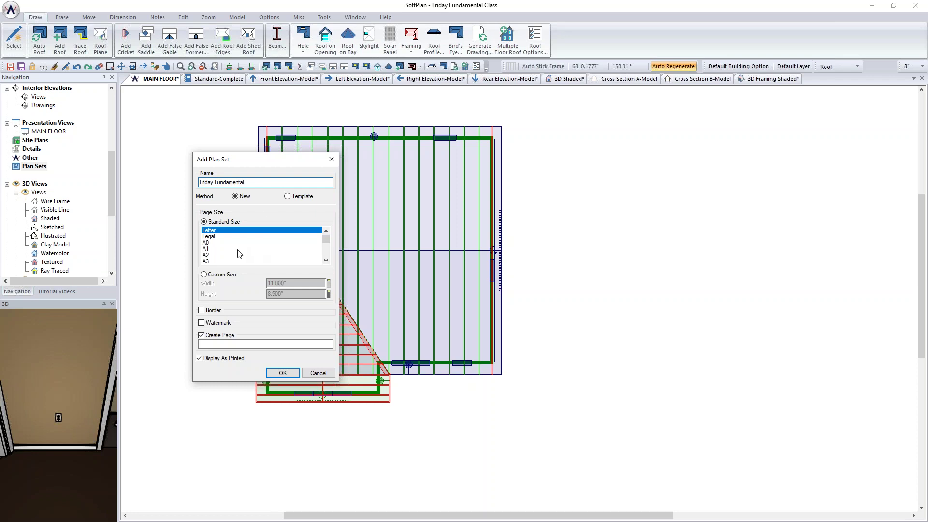
{"action": "left_click_drag", "start_coordinate": [328, 242], "coordinate": [326, 255]}
{"action": "left_click", "coordinate": [215, 256]}
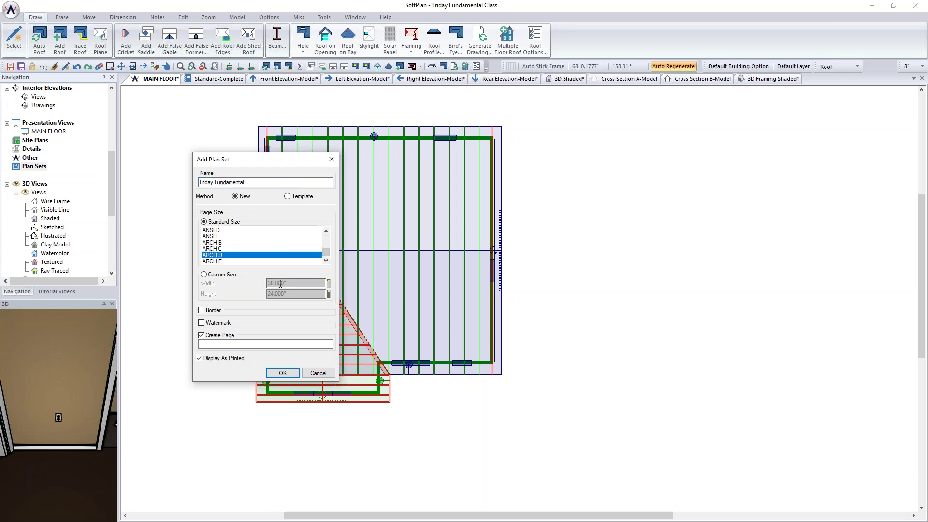
Step: Enable the plan set border and load the 24x36 arch D side border title block
{"action": "left_click", "coordinate": [211, 313]}
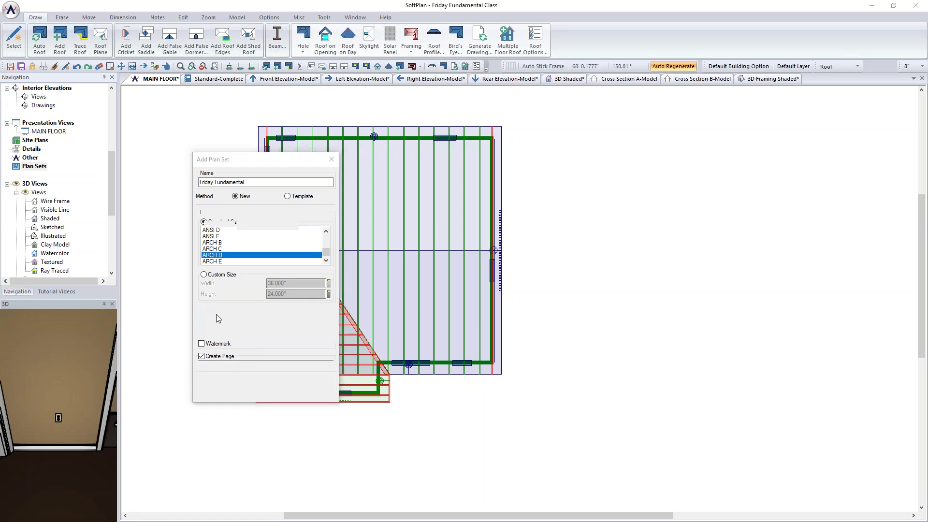
{"action": "left_click_drag", "start_coordinate": [281, 257], "coordinate": [251, 311]}
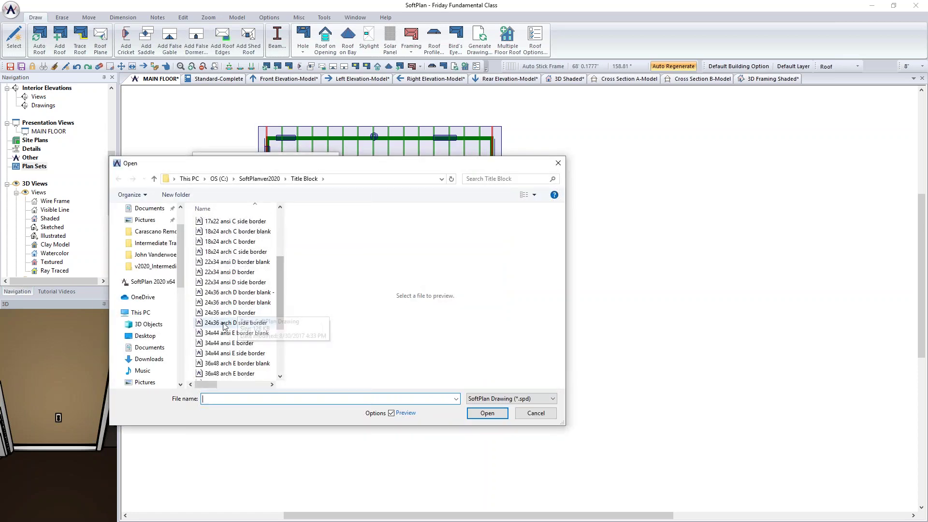
{"action": "left_click", "coordinate": [252, 322]}
{"action": "left_click", "coordinate": [487, 414]}
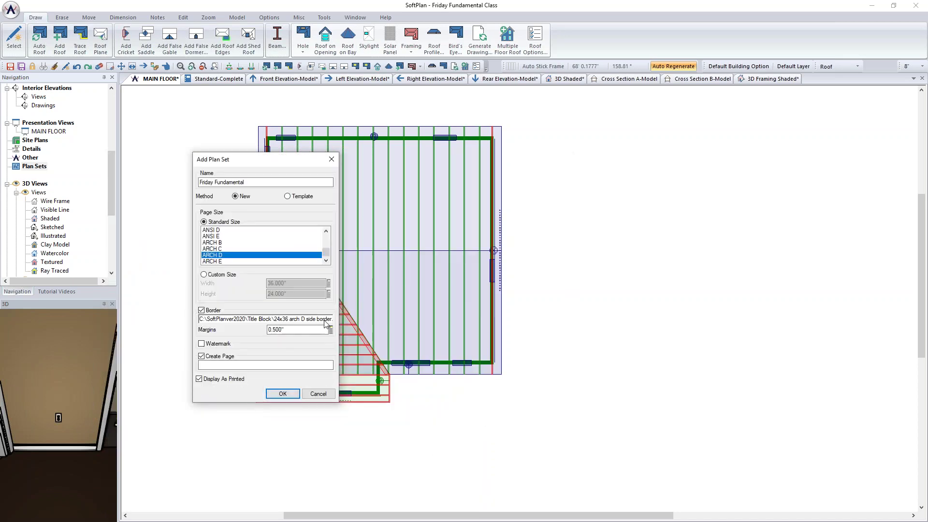
Step: Add the preliminary only watermark and create the plan set with a first page named Main Floor Plan
{"action": "left_click", "coordinate": [213, 344]}
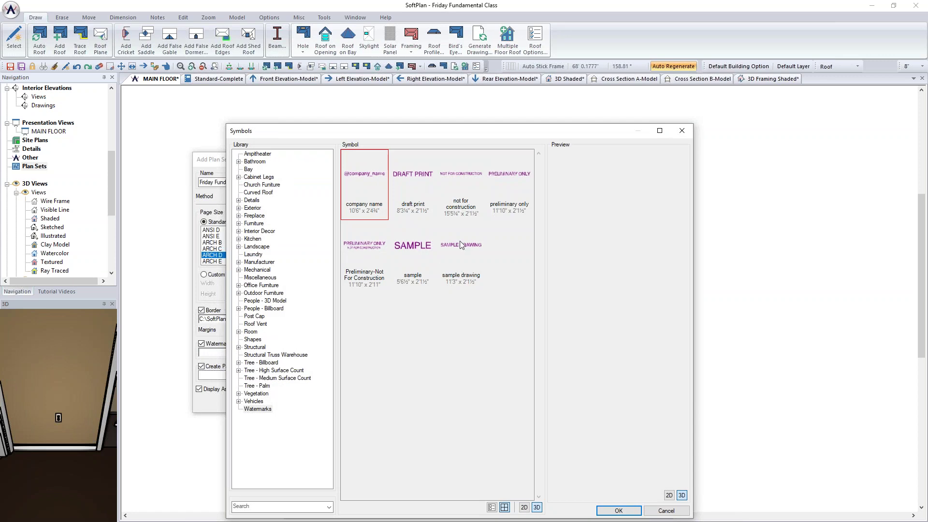
{"action": "left_click", "coordinate": [508, 180]}
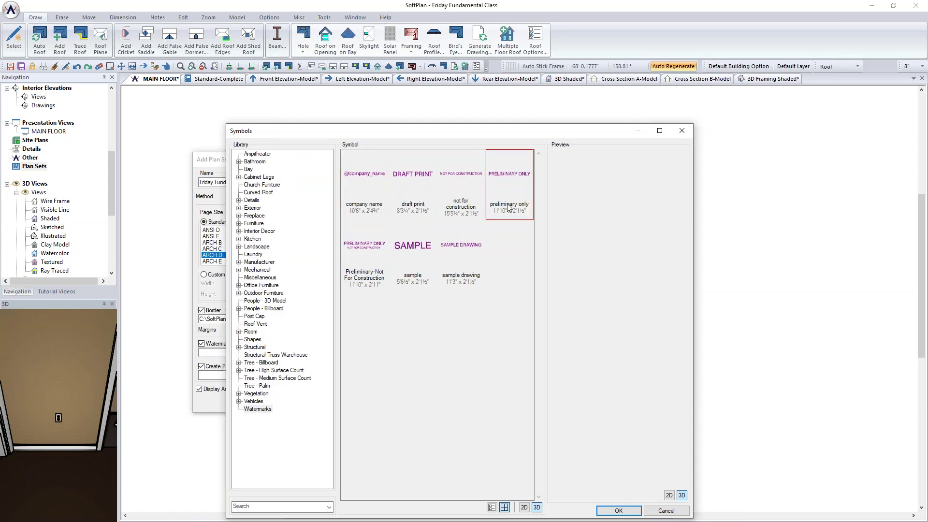
{"action": "left_click", "coordinate": [618, 510]}
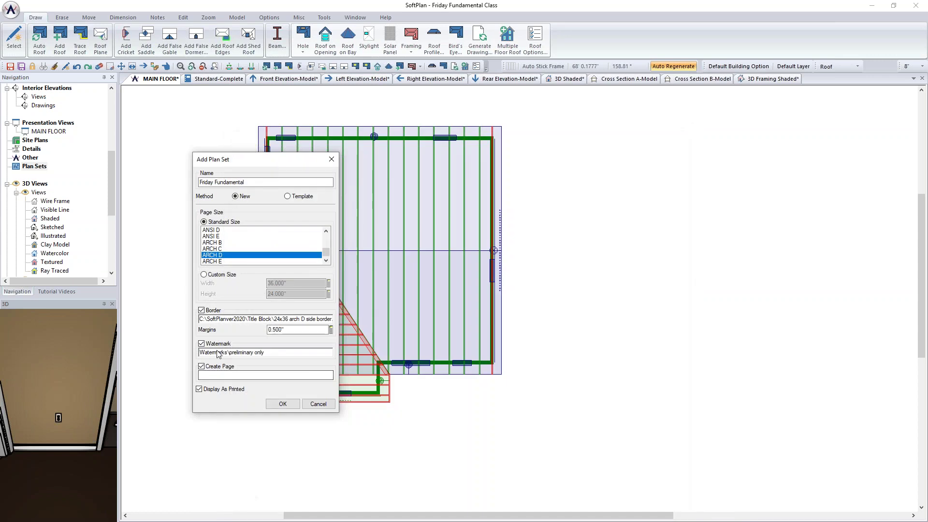
{"action": "left_click", "coordinate": [214, 375]}
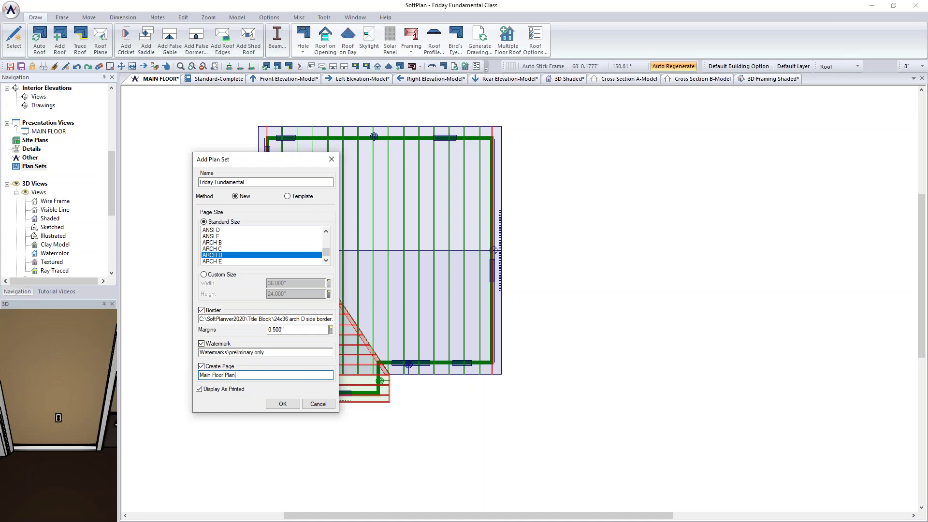
{"action": "left_click", "coordinate": [283, 404]}
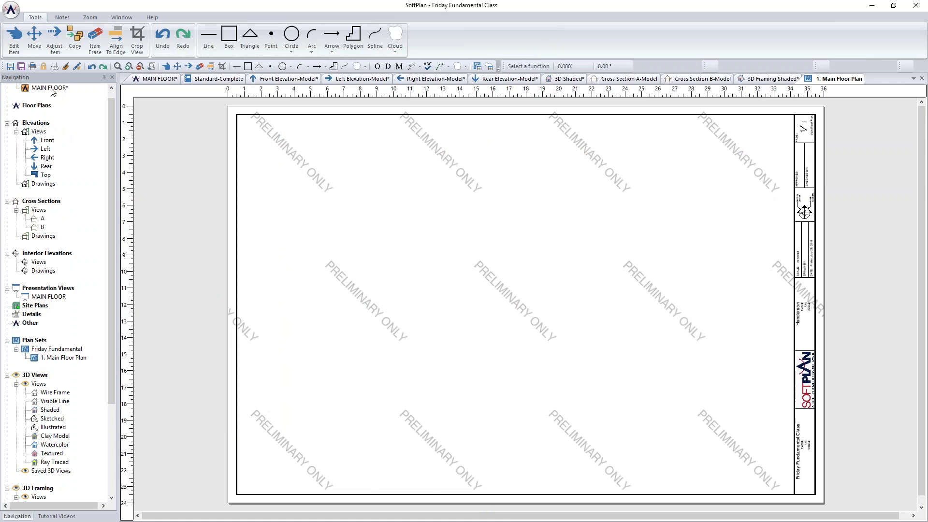
Step: Place the MAIN FLOOR model drawing on the new plan set page
{"action": "left_click", "coordinate": [53, 91]}
{"action": "left_click_drag", "start_coordinate": [113, 109], "coordinate": [113, 102]}
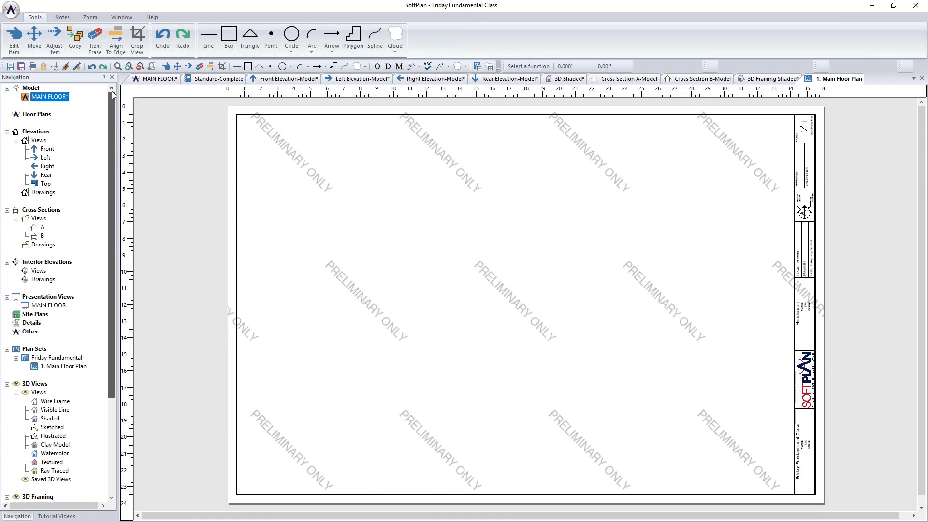
{"action": "left_click_drag", "start_coordinate": [50, 97], "coordinate": [245, 177]}
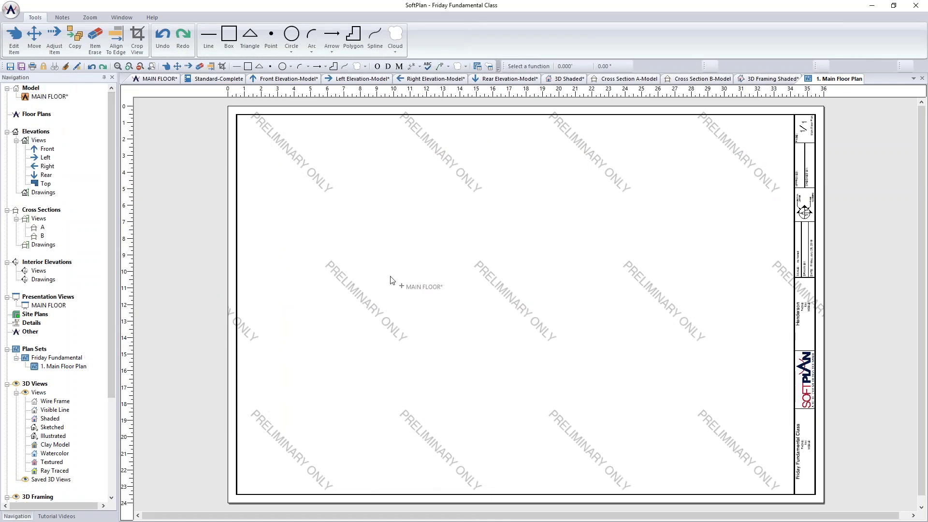
{"action": "left_click_drag", "start_coordinate": [392, 280], "coordinate": [391, 276]}
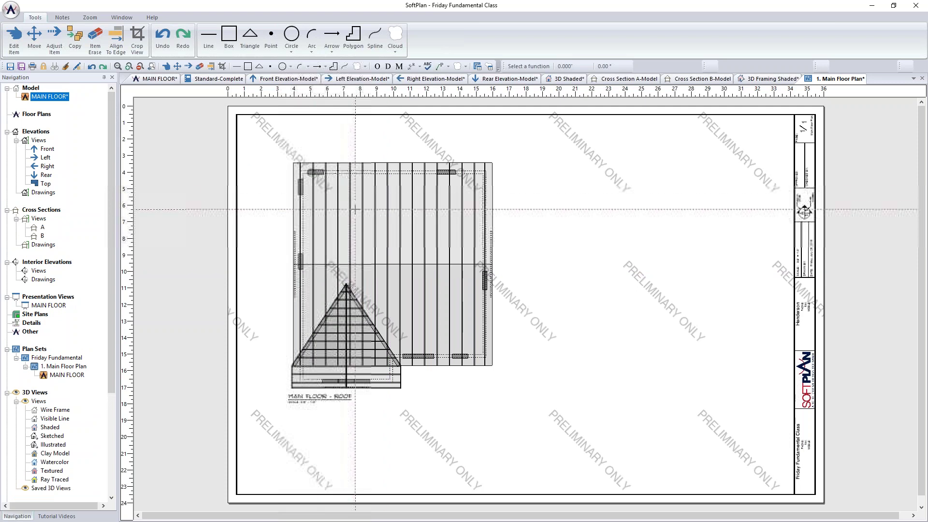
Step: Edit the placed main floor view and change its drawing mode to Drawing
{"action": "right_click", "coordinate": [418, 234]}
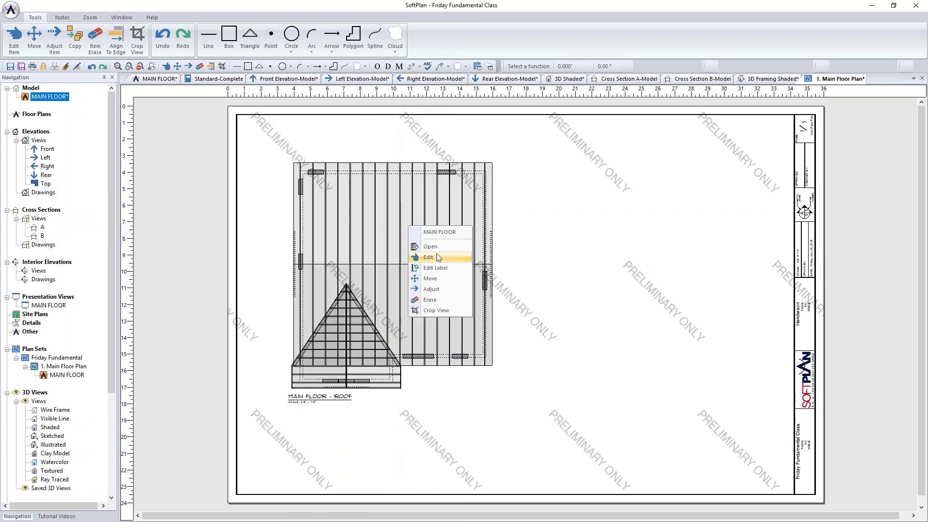
{"action": "left_click", "coordinate": [428, 257]}
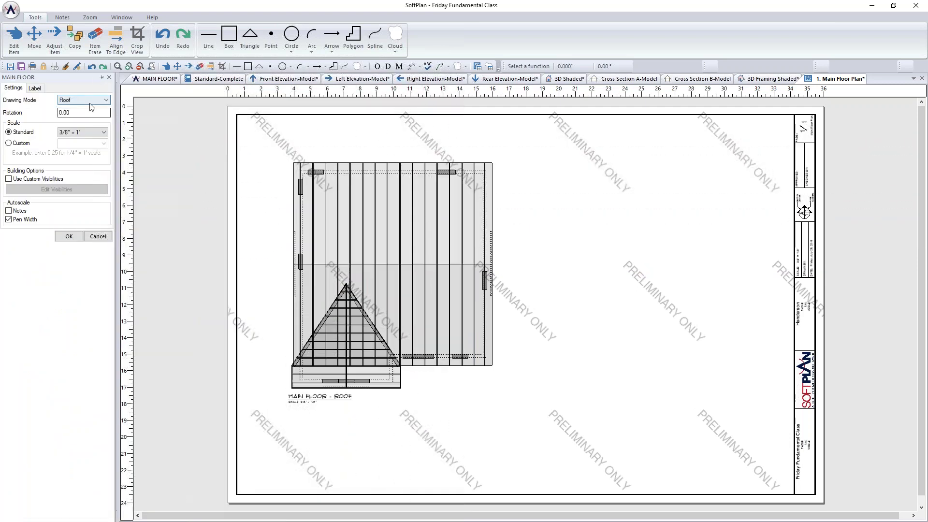
{"action": "left_click", "coordinate": [87, 100]}
{"action": "left_click", "coordinate": [68, 109]}
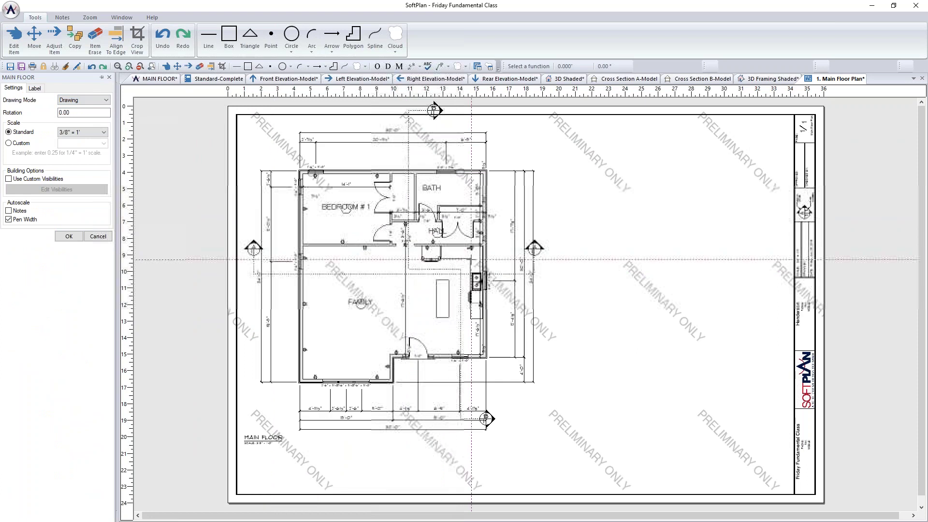
Step: Set the main floor view's scale to 1/4" = 1' and move it toward the upper-left corner of the page
{"action": "scroll", "coordinate": [273, 436], "scroll_direction": "up", "scroll_amount": 5}
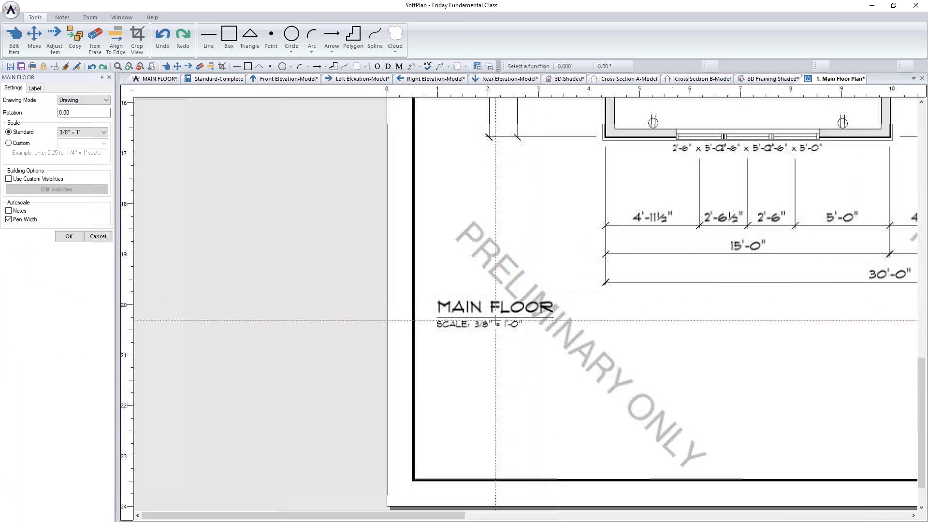
{"action": "middle_click_drag", "start_coordinate": [518, 247], "coordinate": [207, 259]}
{"action": "left_click", "coordinate": [82, 132]}
{"action": "left_click", "coordinate": [97, 160]}
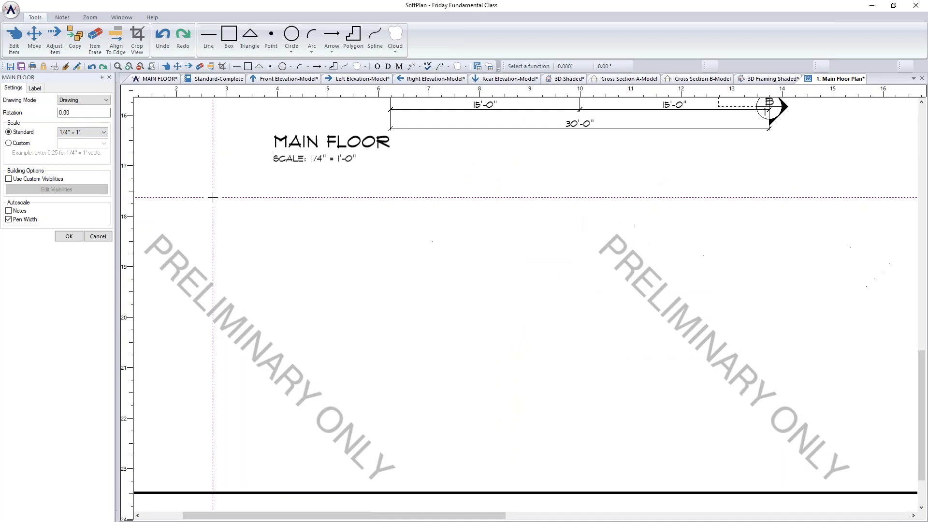
{"action": "scroll", "coordinate": [472, 280], "scroll_direction": "down", "scroll_amount": 1}
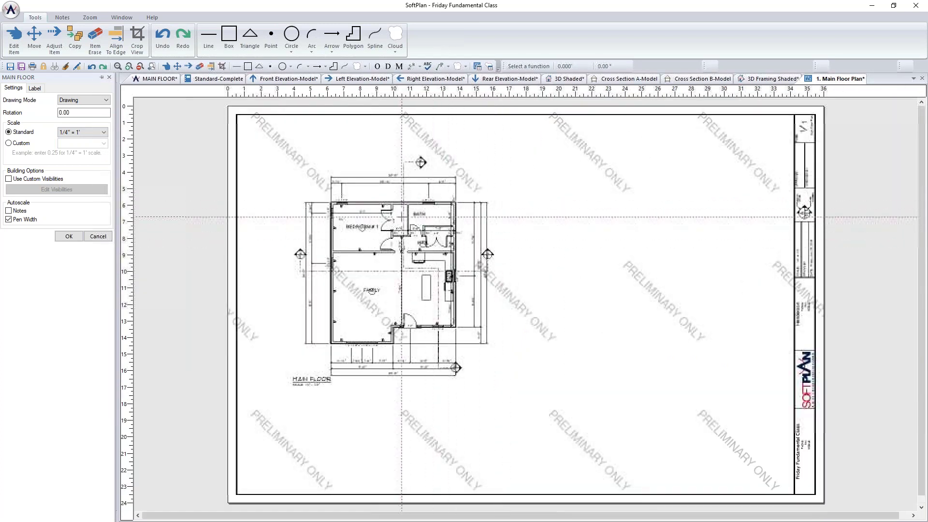
{"action": "left_click", "coordinate": [34, 37]}
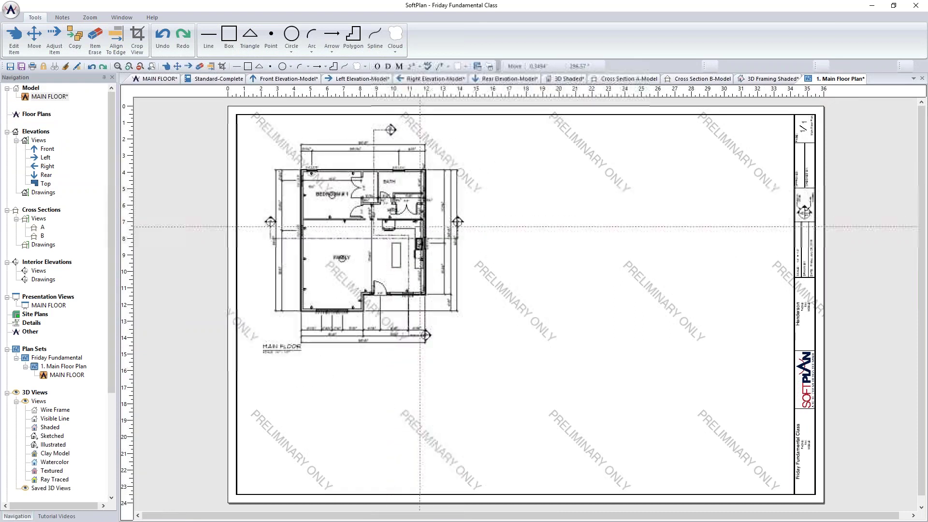
Step: Move the main floor view's title directly beneath the plan's left edge and save the changed plan page and MAIN FLOOR drawing
{"action": "left_click_drag", "start_coordinate": [267, 319], "coordinate": [308, 358]}
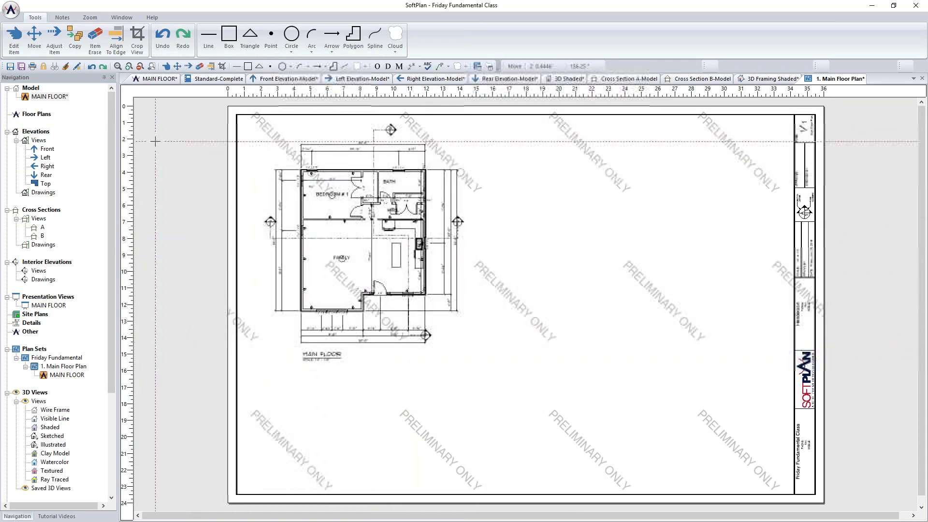
{"action": "double_click", "coordinate": [58, 97]}
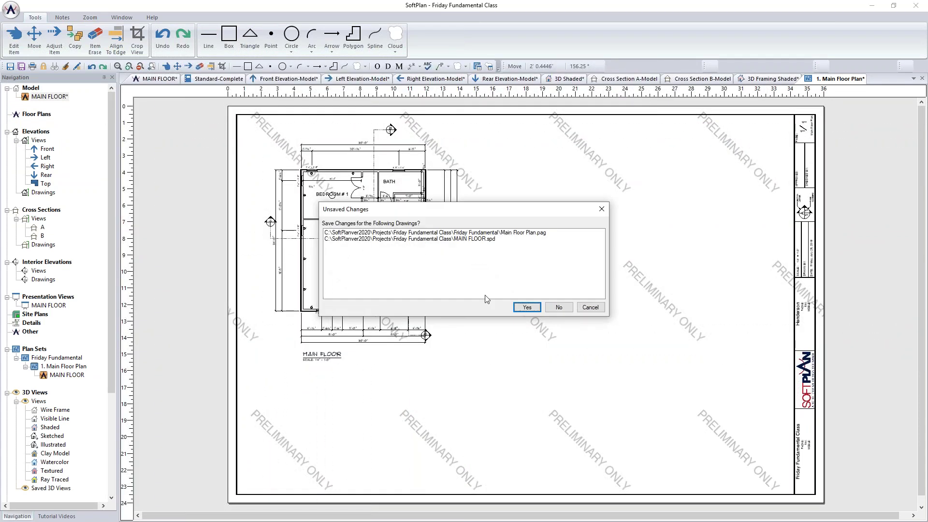
{"action": "left_click", "coordinate": [527, 308]}
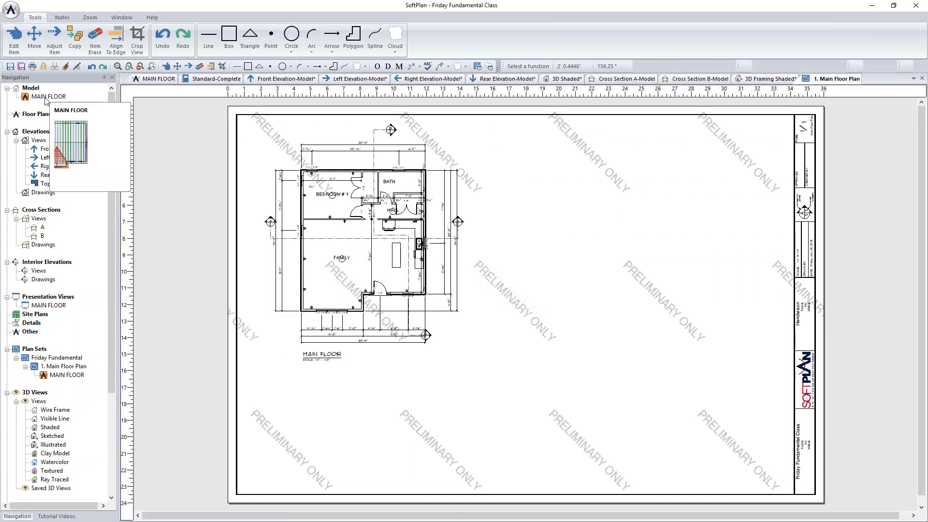
Step: Place a second MAIN FLOOR view on the right side of the page in Roof mode and set its scale to 1/4" = 1'
{"action": "left_click_drag", "start_coordinate": [46, 98], "coordinate": [101, 103]}
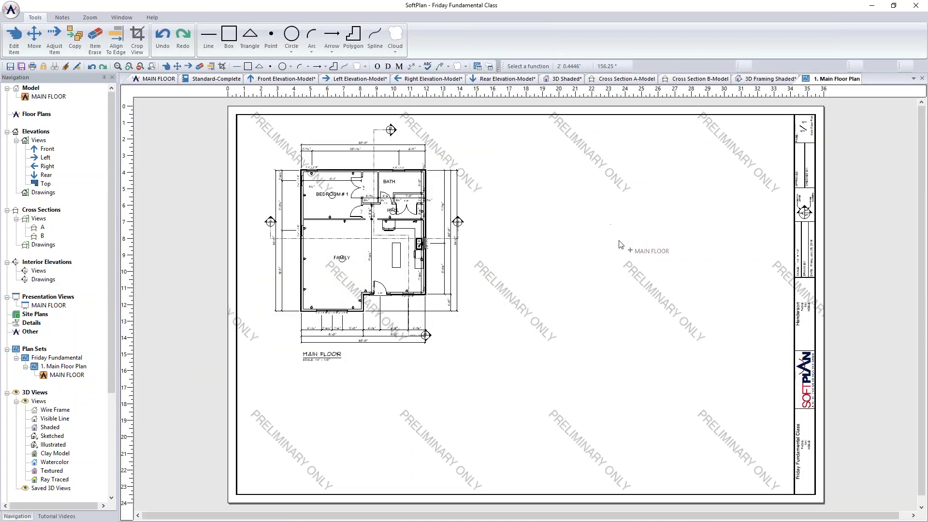
{"action": "left_click_drag", "start_coordinate": [620, 244], "coordinate": [621, 245]}
{"action": "right_click", "coordinate": [631, 248]}
{"action": "left_click", "coordinate": [569, 226]}
{"action": "left_click", "coordinate": [82, 100]}
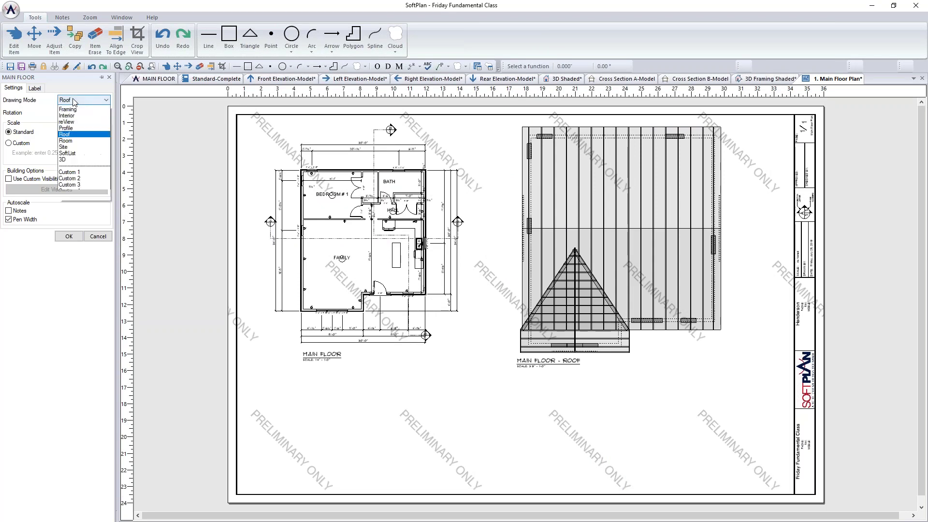
{"action": "left_click", "coordinate": [78, 102]}
{"action": "left_click", "coordinate": [80, 132]}
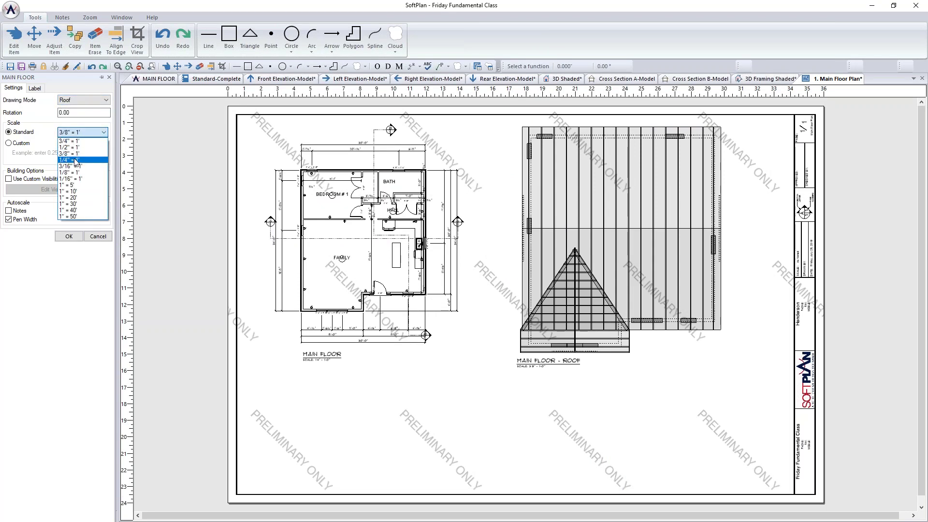
{"action": "left_click", "coordinate": [76, 161]}
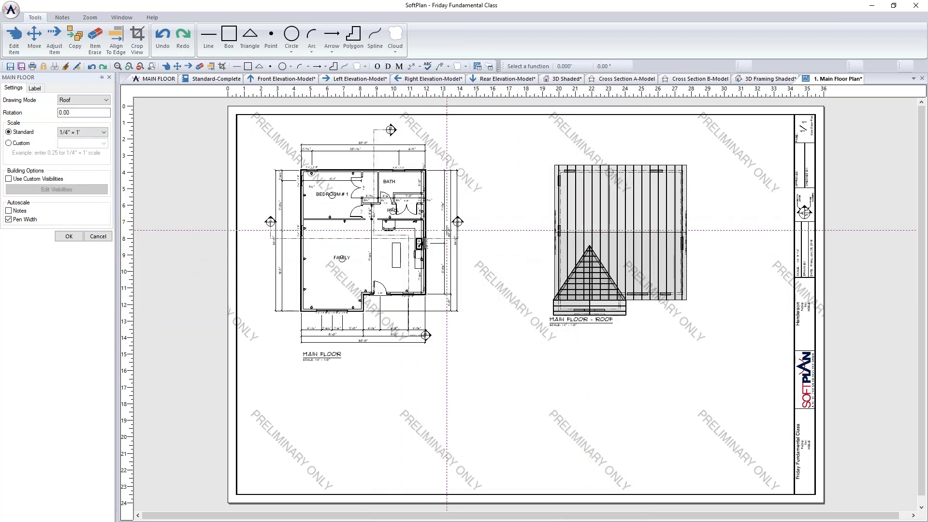
{"action": "left_click", "coordinate": [69, 236]}
Step: Switch the main floor model to Drawing mode and place interior elevation markers facing the kitchen's sink wall and refrigerator wall
{"action": "left_click", "coordinate": [154, 79]}
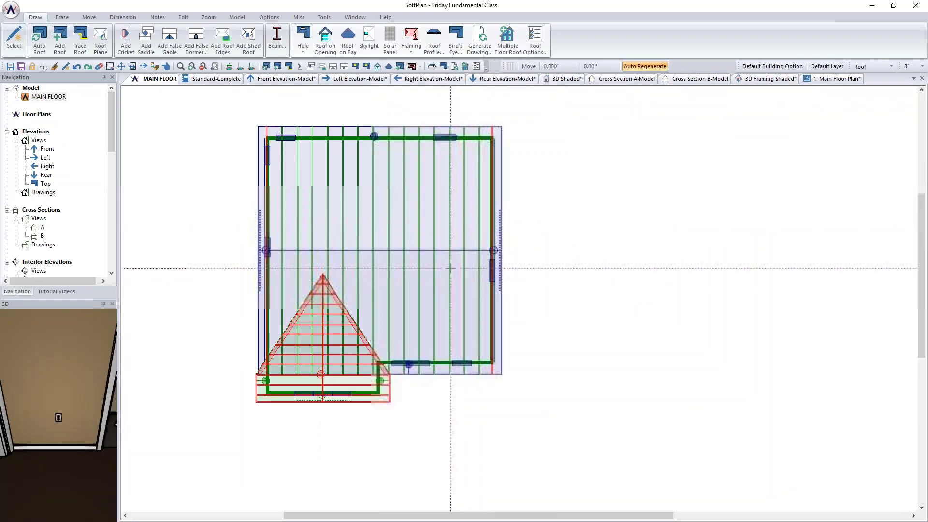
{"action": "left_click", "coordinate": [456, 306]}
{"action": "scroll", "coordinate": [483, 265], "scroll_direction": "up", "scroll_amount": 3}
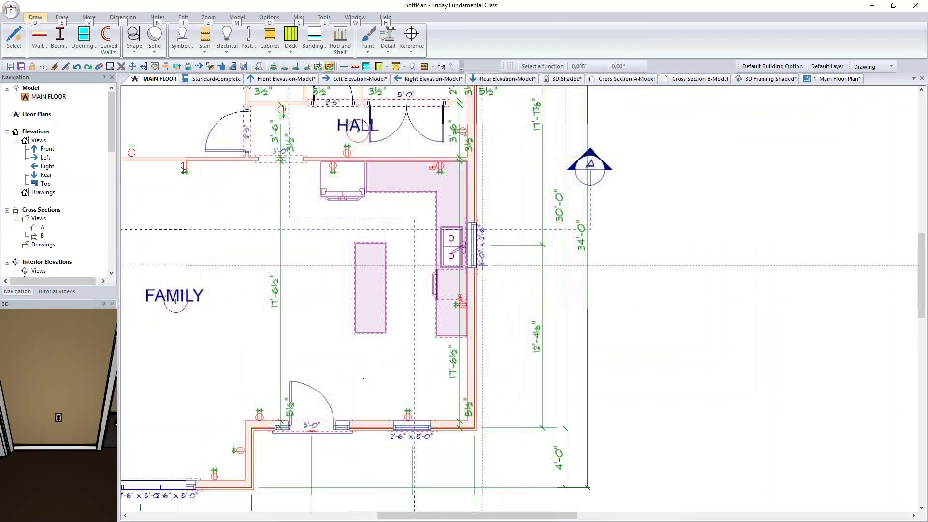
{"action": "left_click", "coordinate": [246, 18]}
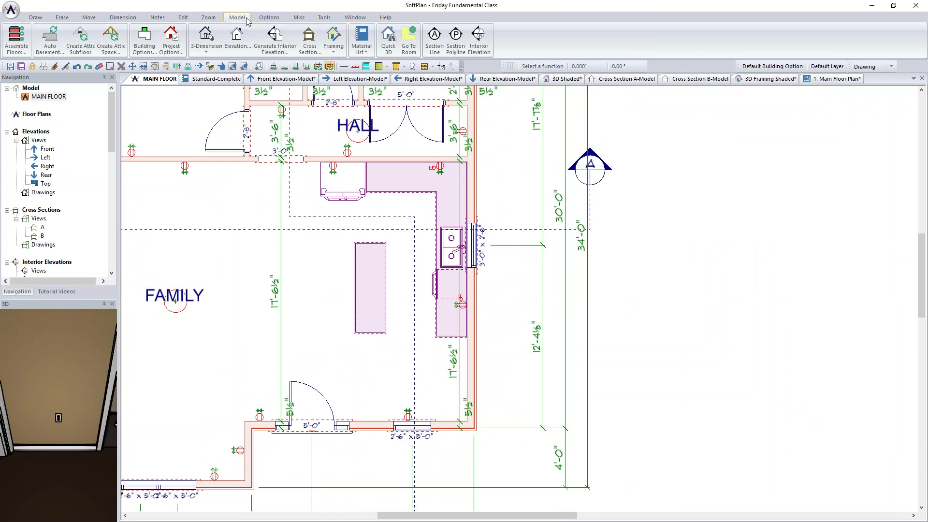
{"action": "left_click", "coordinate": [479, 37]}
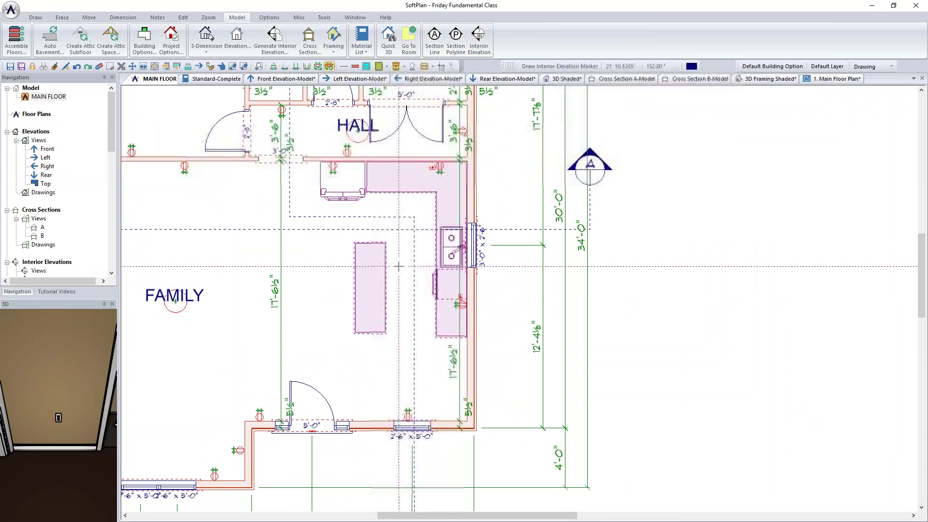
{"action": "left_click", "coordinate": [401, 263]}
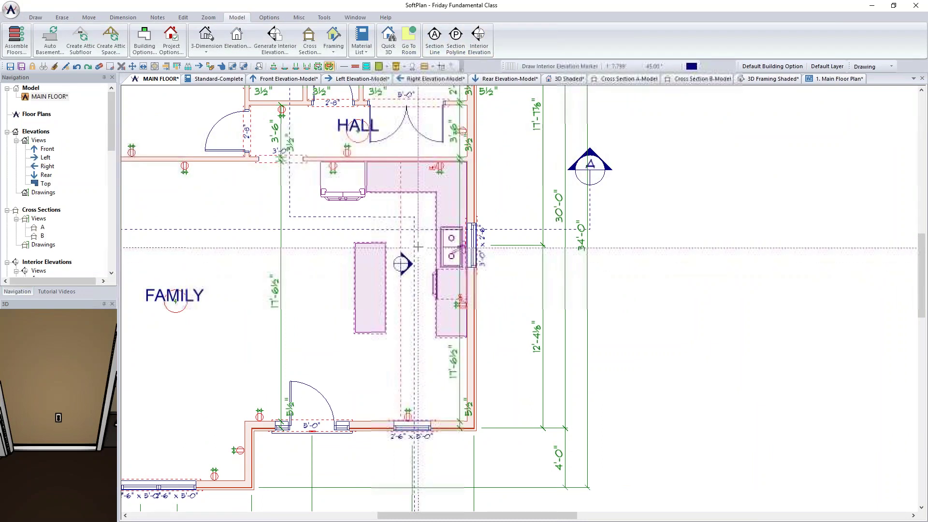
{"action": "left_click", "coordinate": [385, 220]}
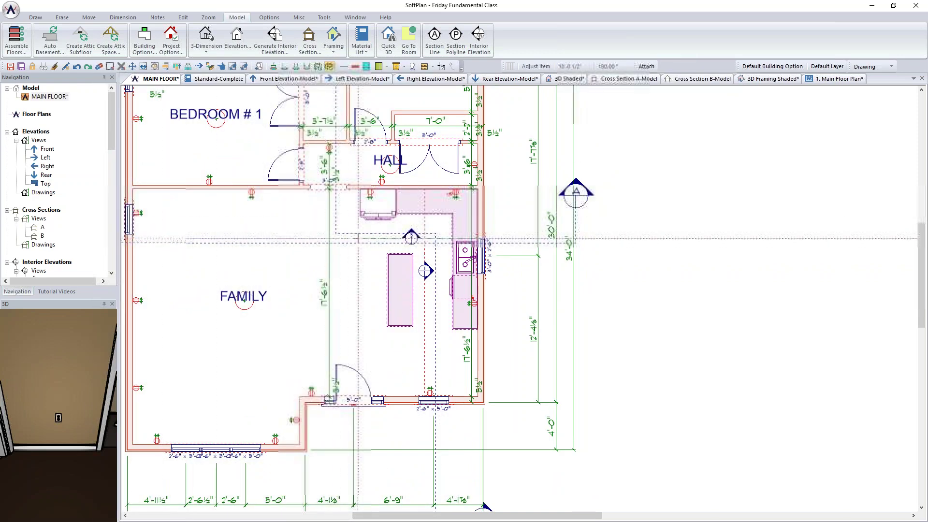
Step: Generate the kitchen's interior elevation views from the two new markers
{"action": "scroll", "coordinate": [113, 140], "scroll_direction": "down", "scroll_amount": 5}
{"action": "scroll", "coordinate": [48, 167], "scroll_direction": "up", "scroll_amount": 5}
{"action": "double_click", "coordinate": [42, 271]}
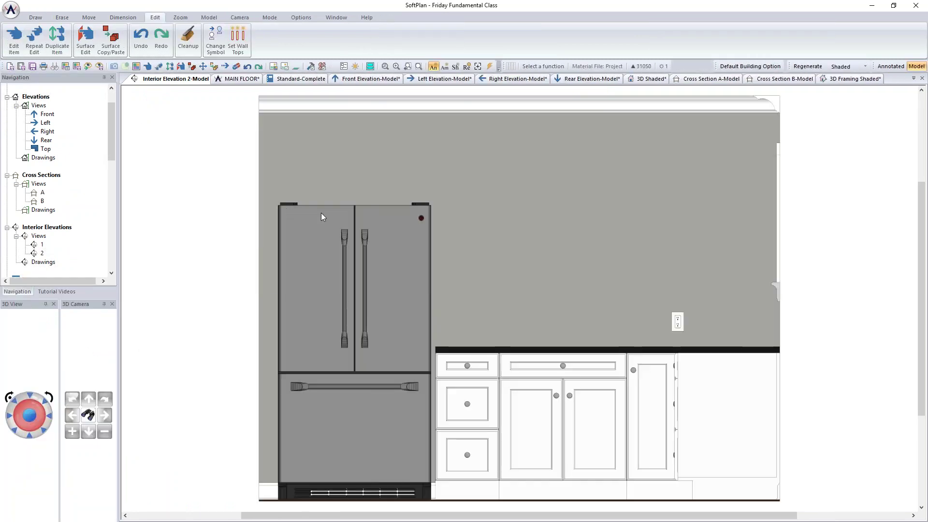
Step: Return to the Main Floor Plan page and place the annotated sink-wall interior elevation below the main floor view
{"action": "left_click", "coordinate": [651, 78]}
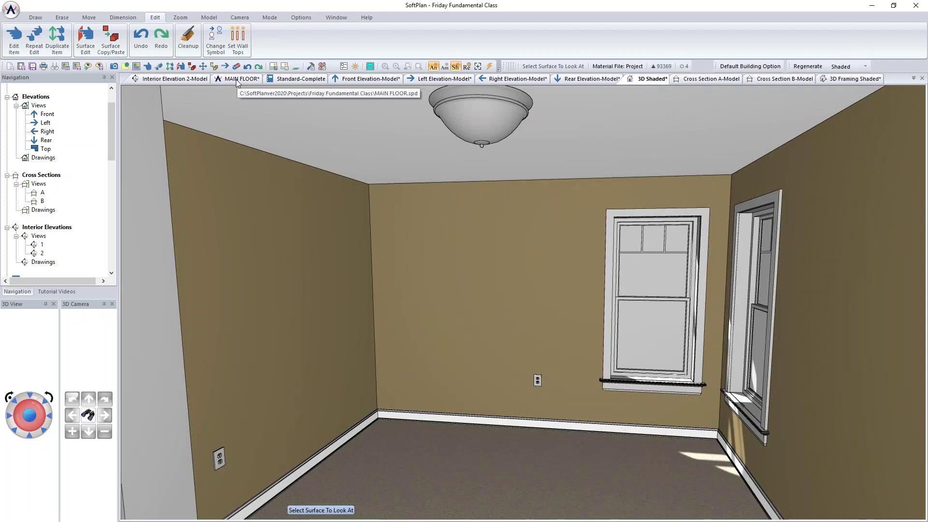
{"action": "left_click", "coordinate": [914, 79]}
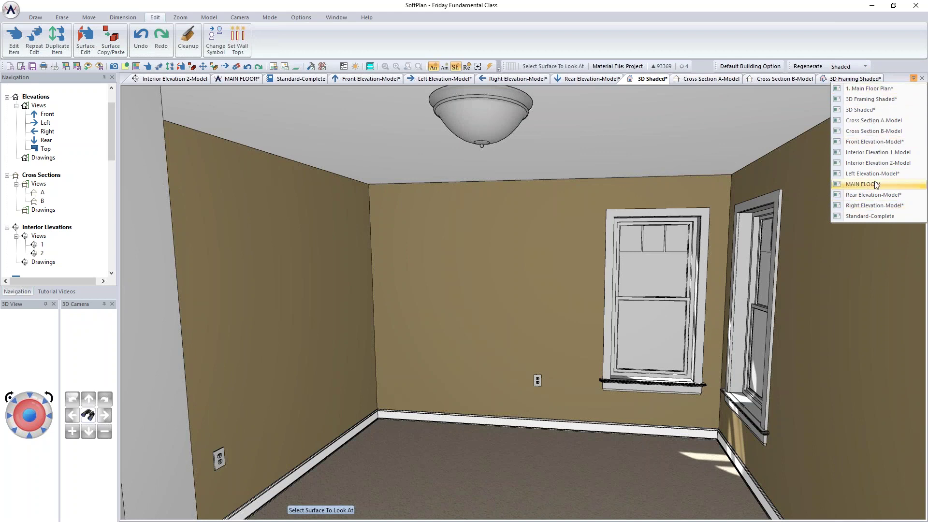
{"action": "left_click", "coordinate": [877, 184]}
{"action": "left_click", "coordinate": [914, 79]}
{"action": "left_click", "coordinate": [874, 121]}
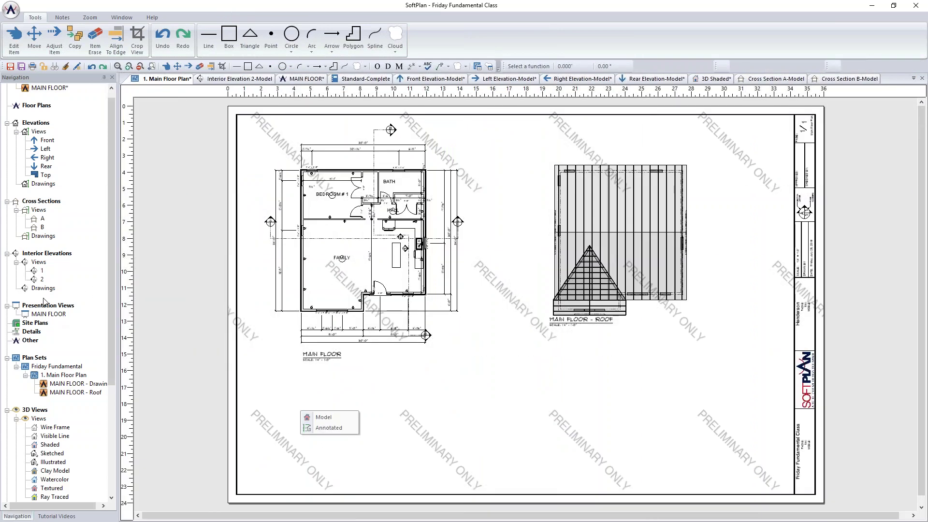
{"action": "left_click", "coordinate": [342, 427]}
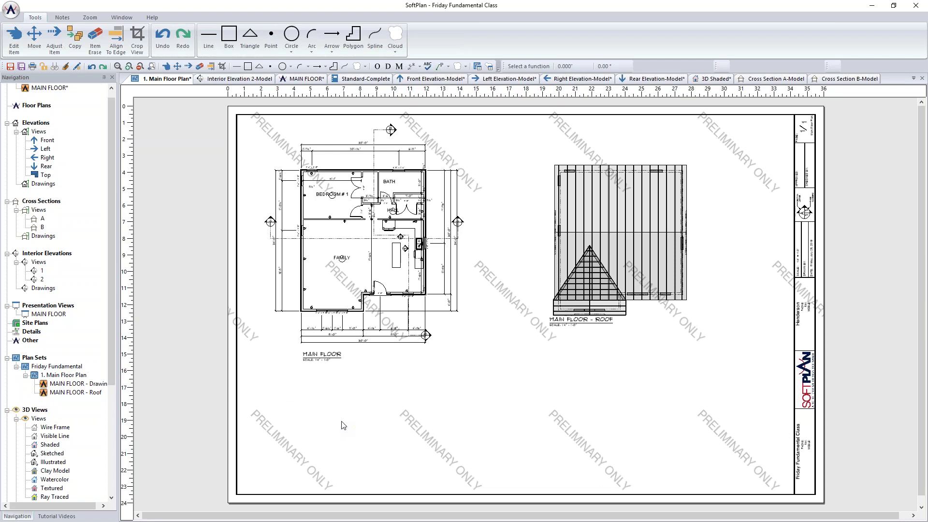
{"action": "left_click", "coordinate": [325, 411]}
Step: Edit the placed Family East elevation and set its scale to 1/2" = 1'
{"action": "scroll", "coordinate": [325, 411], "scroll_direction": "up", "scroll_amount": 1}
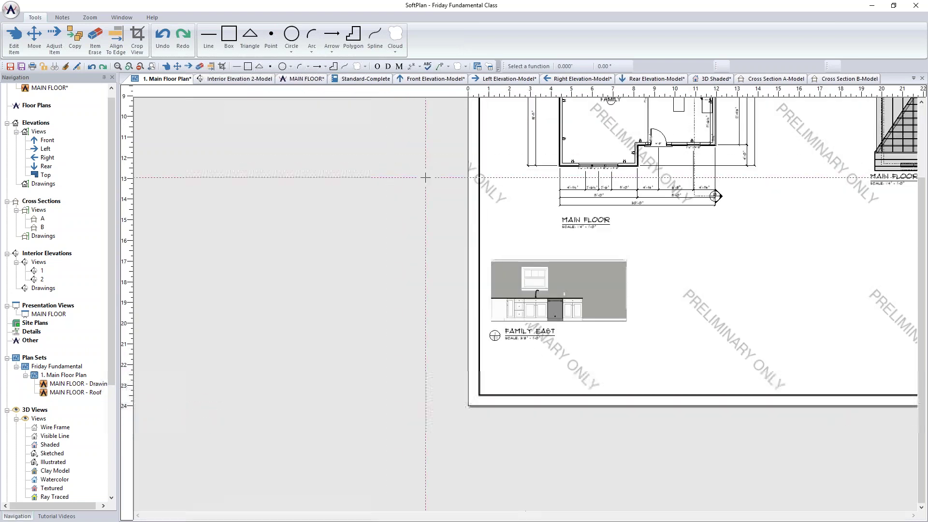
{"action": "right_click", "coordinate": [598, 277]}
{"action": "left_click", "coordinate": [635, 301]}
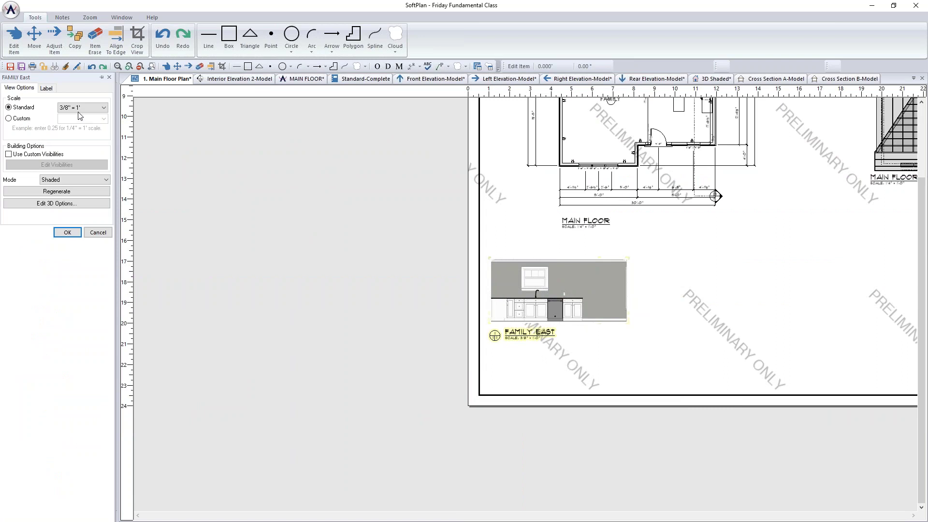
{"action": "left_click", "coordinate": [82, 108]}
{"action": "left_click", "coordinate": [78, 122]}
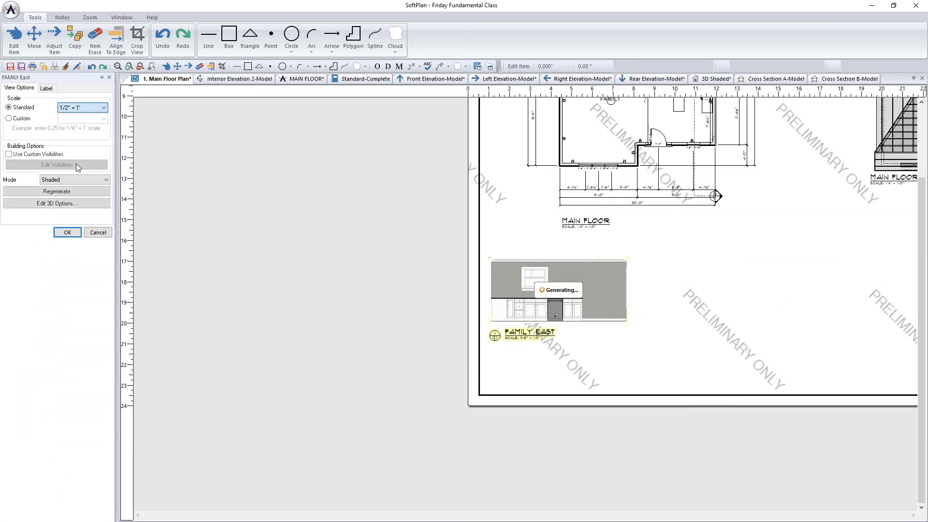
{"action": "left_click", "coordinate": [67, 232]}
Step: Move the Family East elevation so its left edge lines up beneath the main floor plan
{"action": "left_click_drag", "start_coordinate": [562, 318], "coordinate": [651, 318]}
{"action": "scroll", "coordinate": [651, 317], "scroll_direction": "up", "scroll_amount": 3}
{"action": "middle_click_drag", "start_coordinate": [521, 286], "coordinate": [426, 349]}
{"action": "scroll", "coordinate": [445, 348], "scroll_direction": "down", "scroll_amount": 3}
{"action": "scroll", "coordinate": [393, 263], "scroll_direction": "down", "scroll_amount": 3}
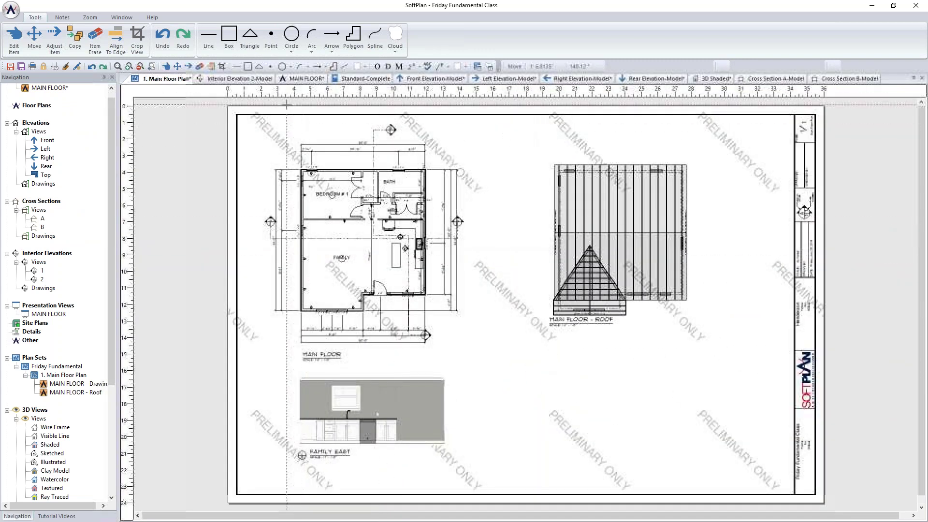
Step: Open the front elevation and switch it from Model to its Annotated view
{"action": "left_click", "coordinate": [426, 80]}
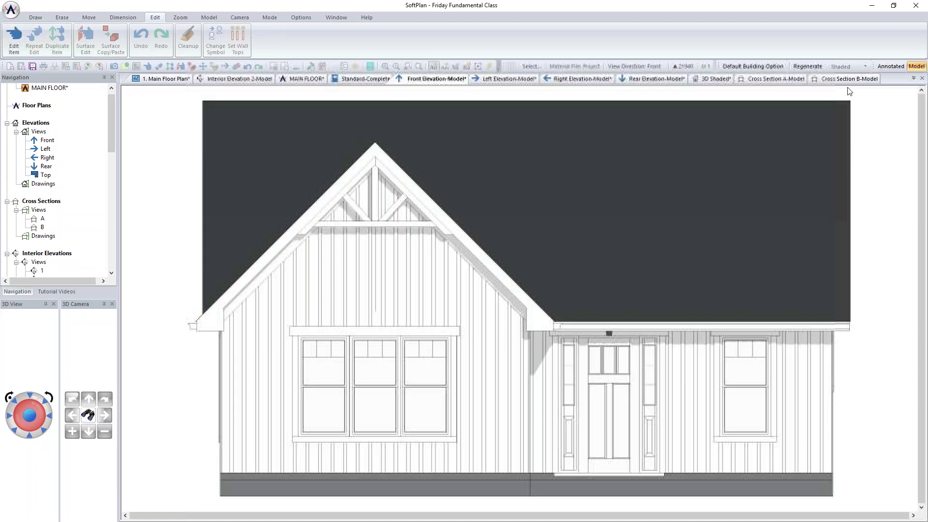
{"action": "left_click", "coordinate": [894, 66]}
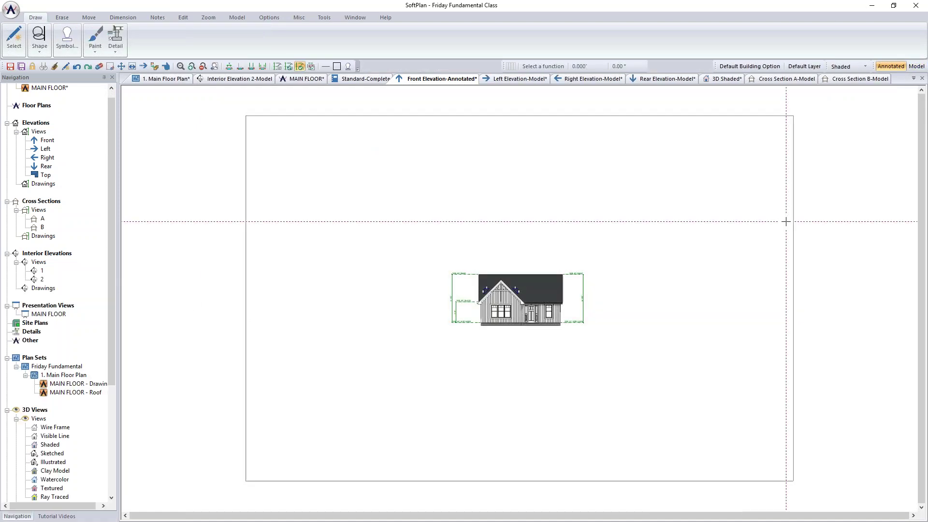
{"action": "scroll", "coordinate": [519, 298], "scroll_direction": "up", "scroll_amount": 4}
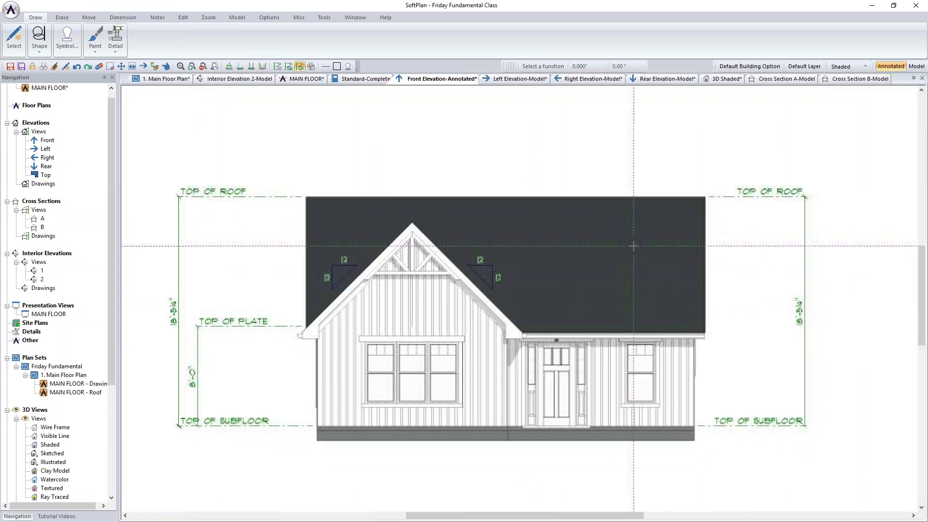
Step: Add the Aluminum Fascia speed note from the Elevation Notes library beside the house's right wall, below the eave
{"action": "left_click", "coordinate": [162, 19]}
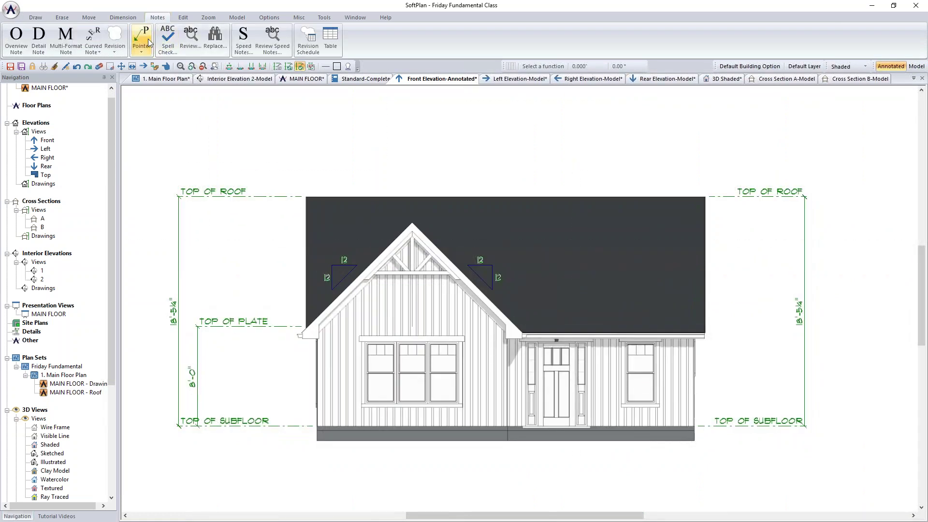
{"action": "left_click", "coordinate": [243, 43]}
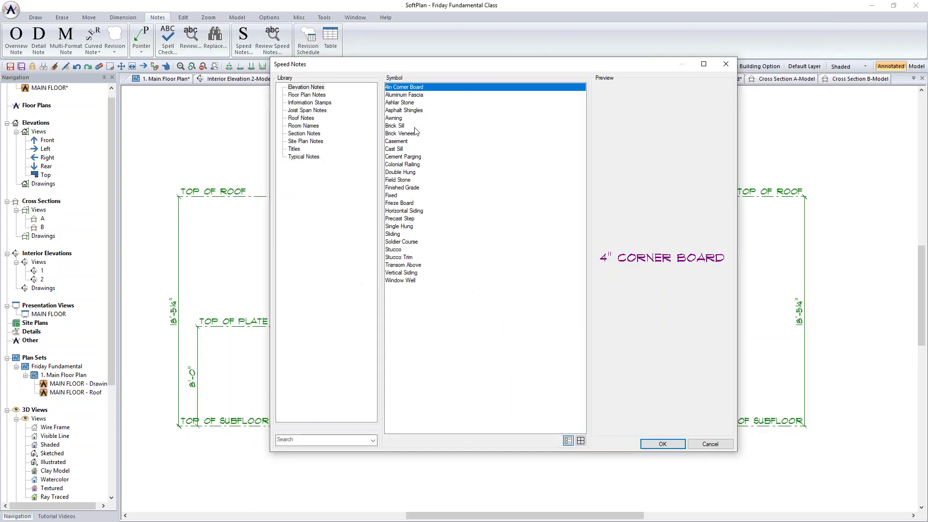
{"action": "left_click", "coordinate": [412, 96]}
{"action": "left_click", "coordinate": [663, 444]}
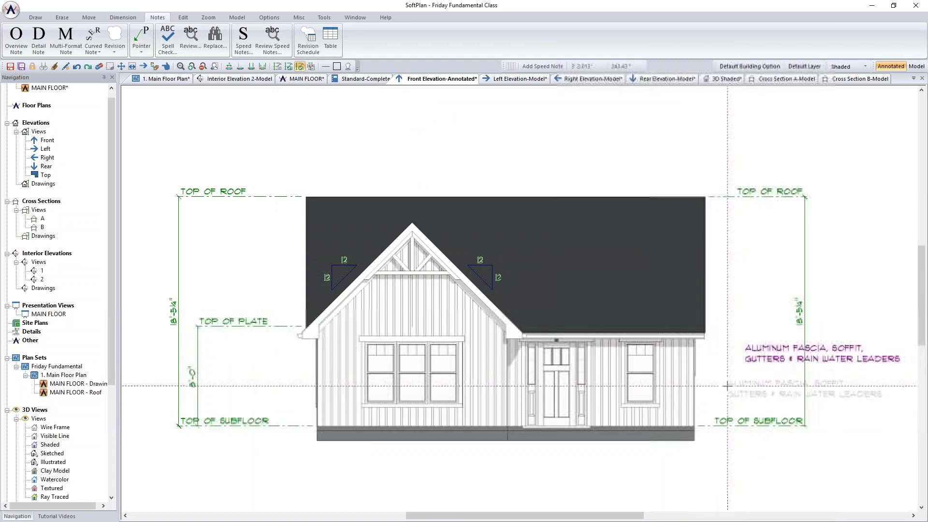
Step: Draw a segmented pointer from the aluminum fascia note to the right end of the eave
{"action": "left_click", "coordinate": [141, 46]}
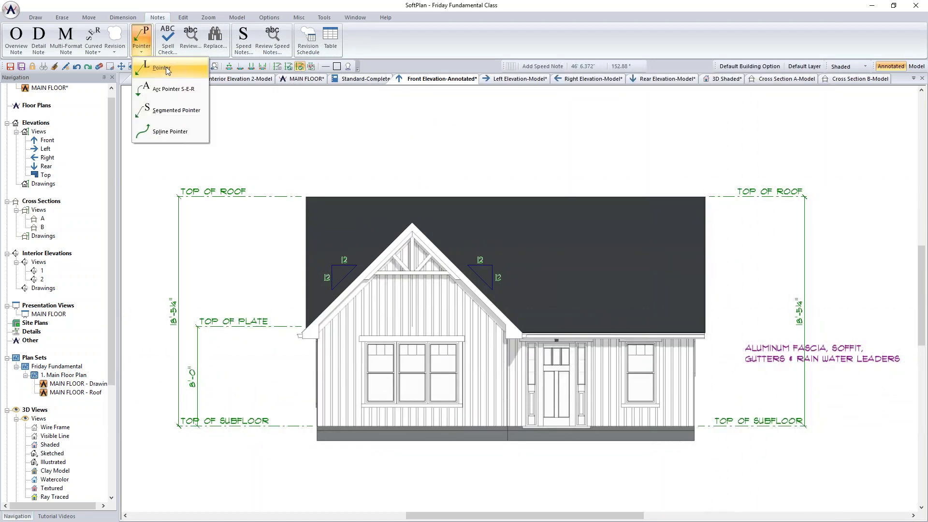
{"action": "left_click", "coordinate": [169, 110]}
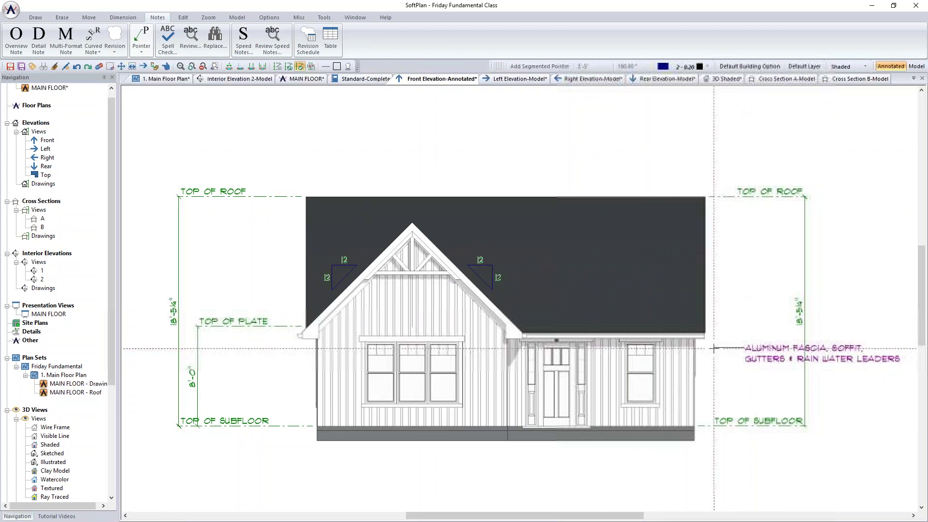
{"action": "left_click", "coordinate": [698, 339]}
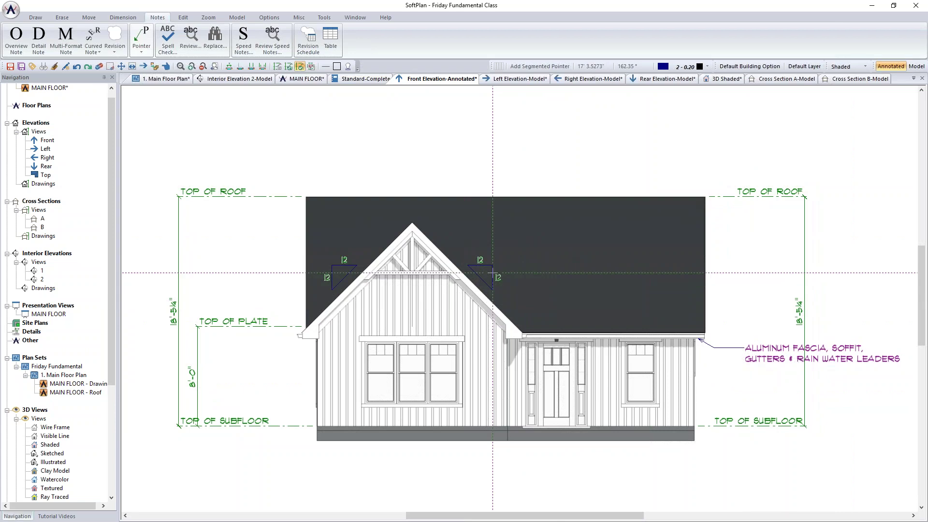
Step: Dimension the left eave overhang horizontally from the fascia's outer edge to the exterior wall, placing the dimension just below the eave
{"action": "scroll", "coordinate": [318, 350], "scroll_direction": "up", "scroll_amount": 5}
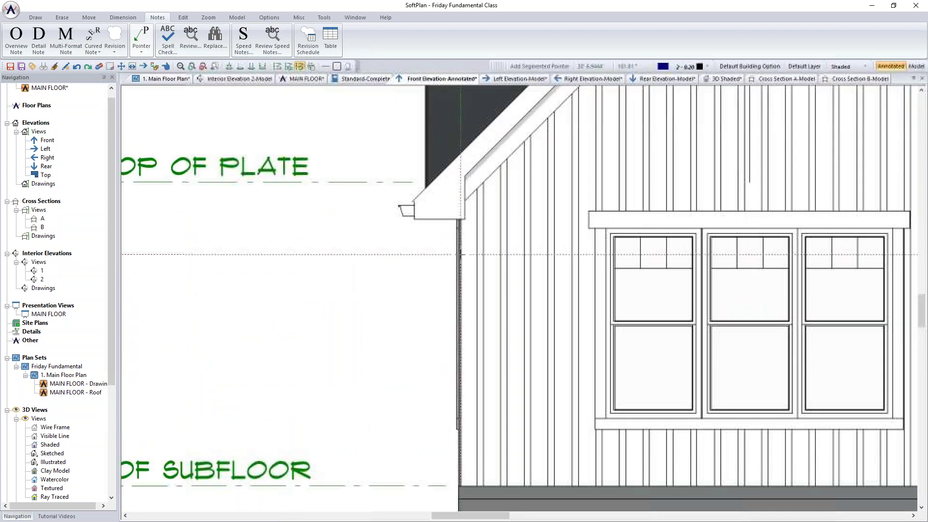
{"action": "left_click", "coordinate": [123, 17]}
{"action": "left_click", "coordinate": [414, 219]}
{"action": "left_click", "coordinate": [415, 275]}
{"action": "key", "text": "d"}
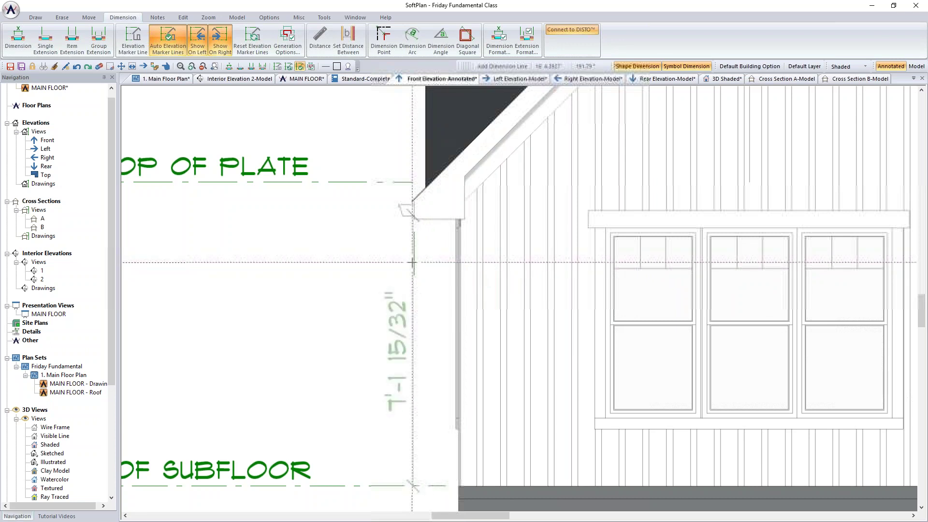
{"action": "left_click", "coordinate": [414, 263]}
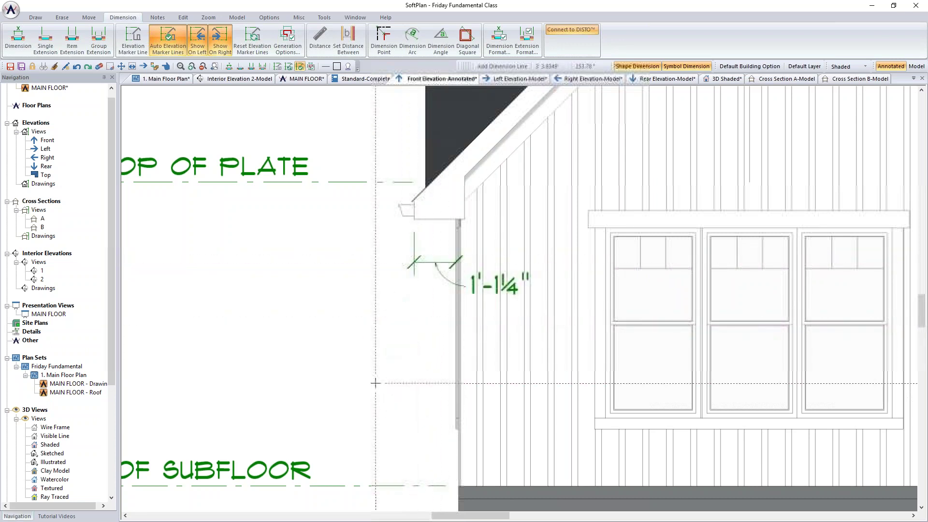
{"action": "scroll", "coordinate": [633, 322], "scroll_direction": "down", "scroll_amount": 5}
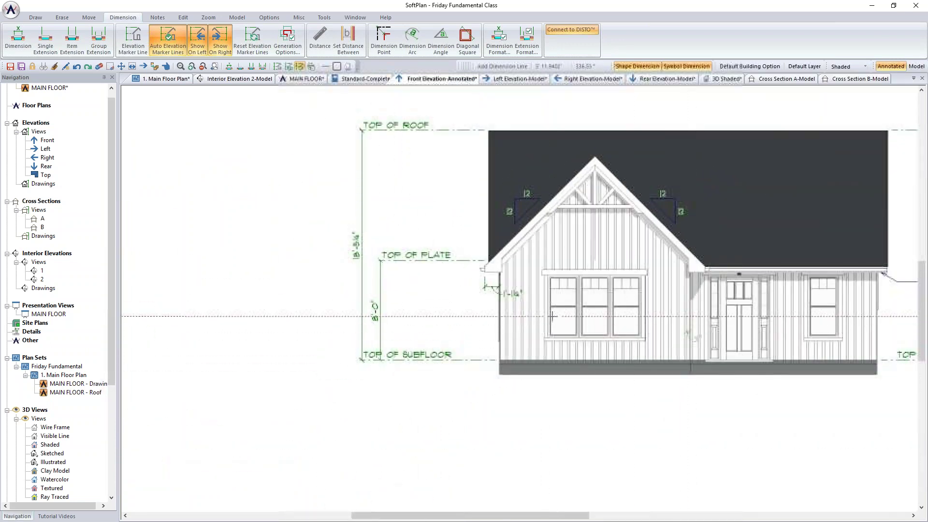
Step: Add a page named Elevations to the Friday Fundamental plan set
{"action": "scroll", "coordinate": [548, 317], "scroll_direction": "up", "scroll_amount": 3}
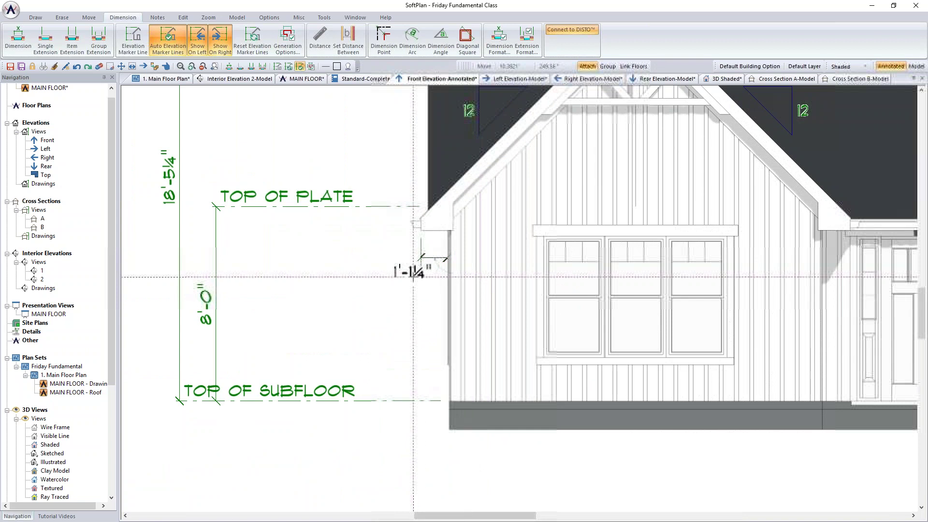
{"action": "double_click", "coordinate": [48, 367]}
{"action": "right_click", "coordinate": [65, 369]}
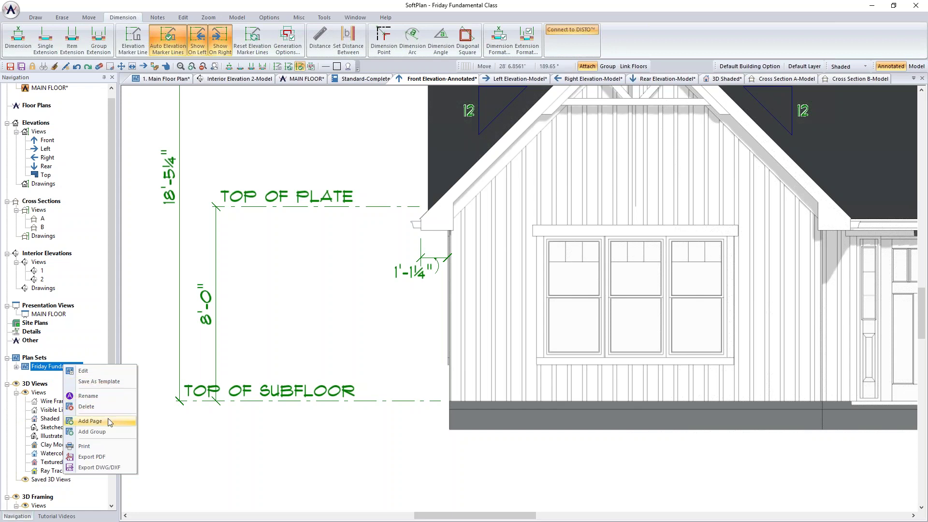
{"action": "left_click", "coordinate": [90, 421]}
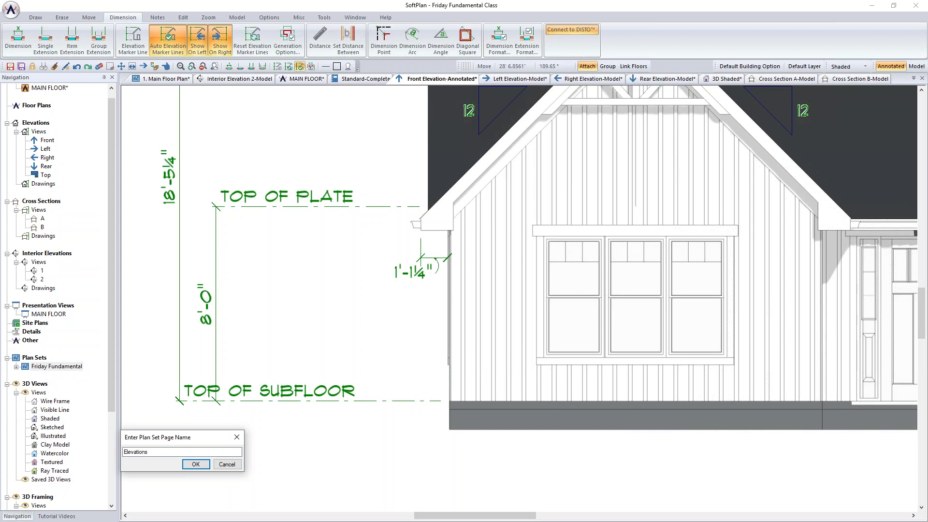
{"action": "left_click", "coordinate": [196, 464]}
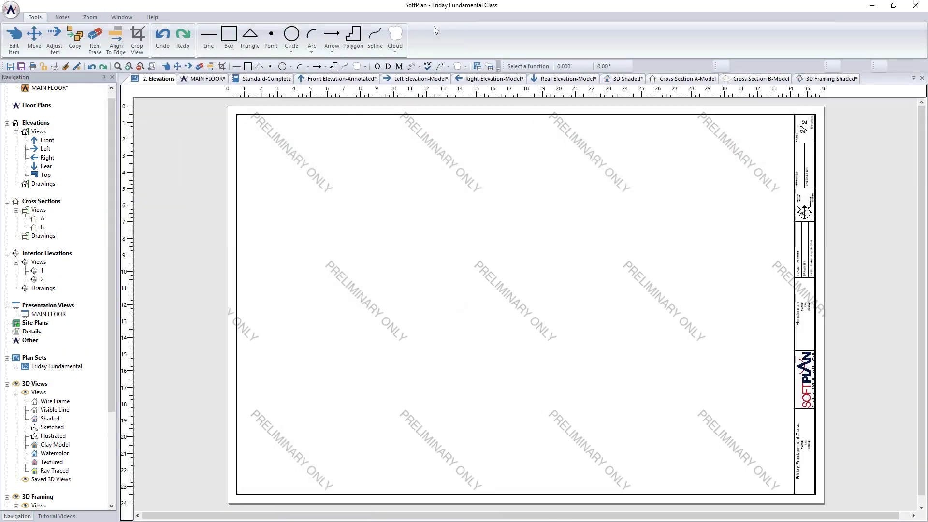
Step: Place the annotated front elevation in the upper middle of the new Elevations page
{"action": "left_click", "coordinate": [343, 79]}
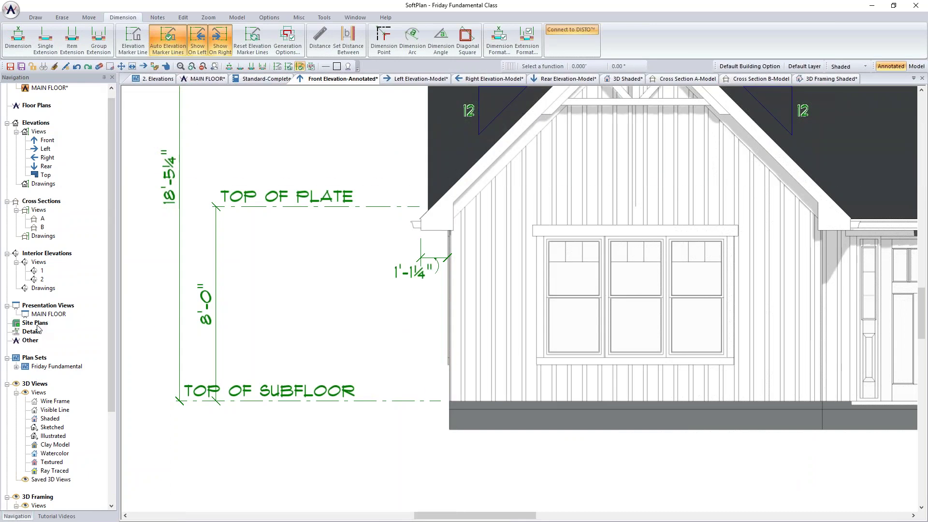
{"action": "left_click", "coordinate": [17, 367]}
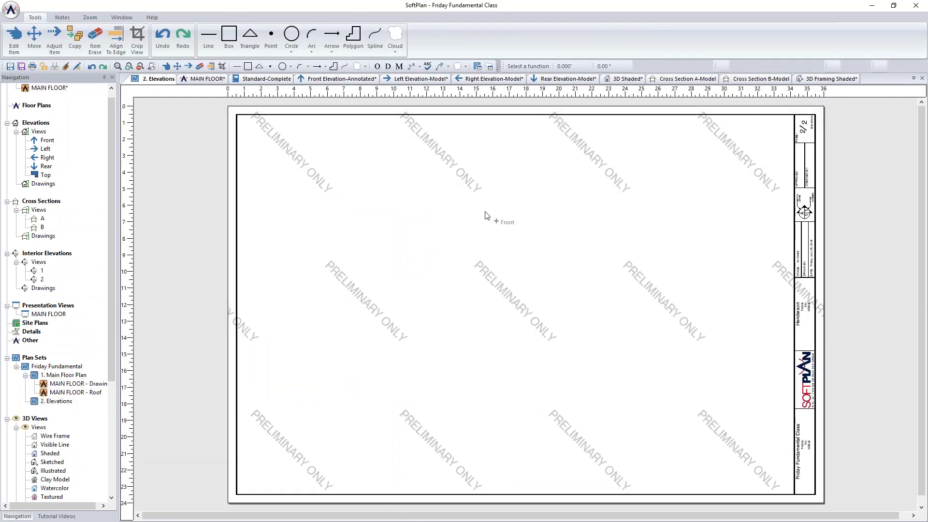
{"action": "left_click", "coordinate": [523, 231]}
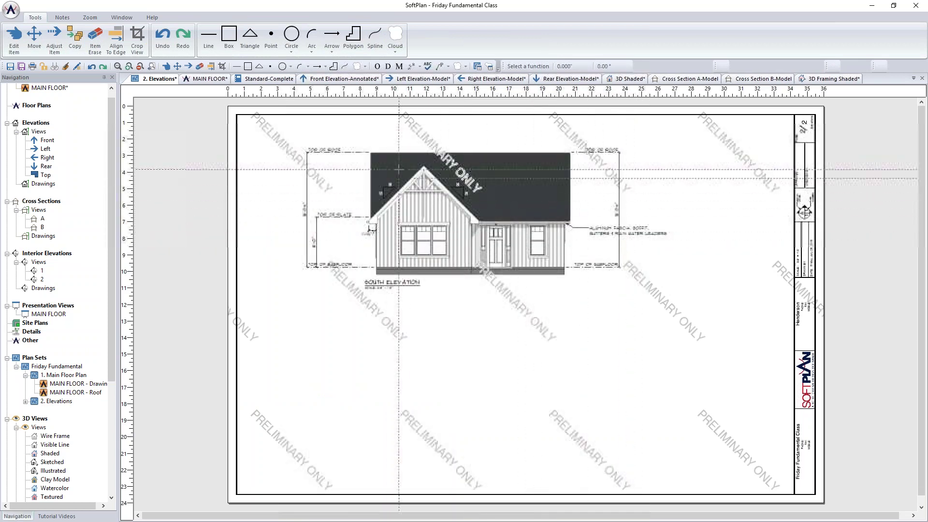
Step: Look at the left elevation model and return to the Elevations page of the plan set
{"action": "left_click", "coordinate": [421, 78]}
{"action": "left_click_drag", "start_coordinate": [355, 368], "coordinate": [356, 367]}
{"action": "left_click_drag", "start_coordinate": [112, 145], "coordinate": [112, 248]}
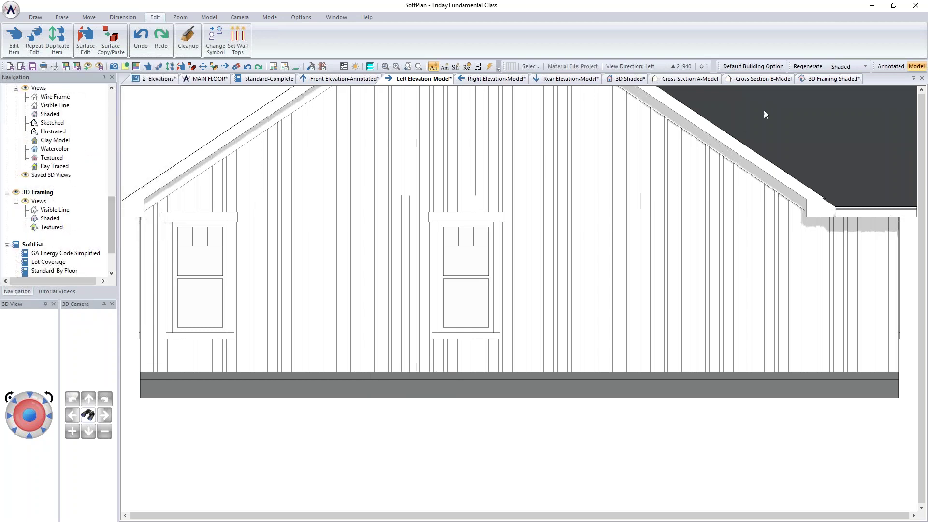
{"action": "left_click_drag", "start_coordinate": [112, 234], "coordinate": [111, 250]}
{"action": "scroll", "coordinate": [48, 142], "scroll_direction": "up", "scroll_amount": 6}
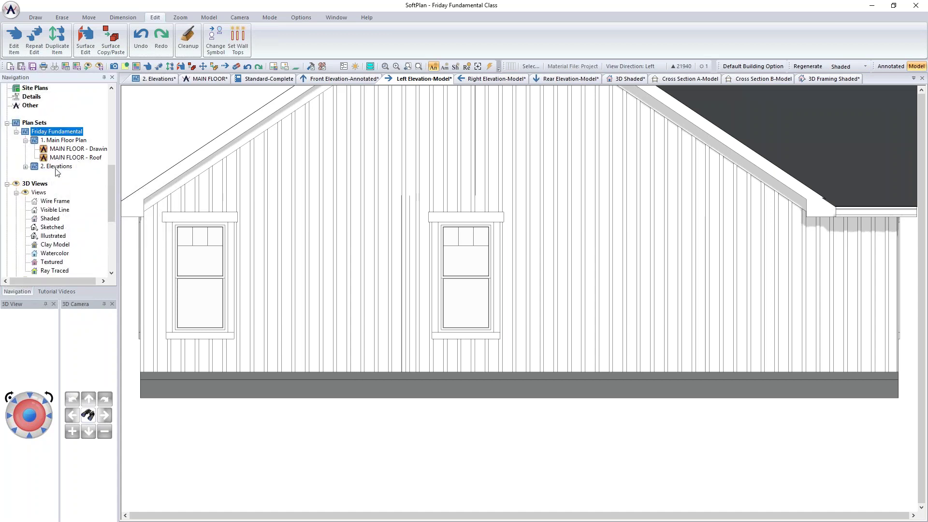
{"action": "double_click", "coordinate": [57, 167]}
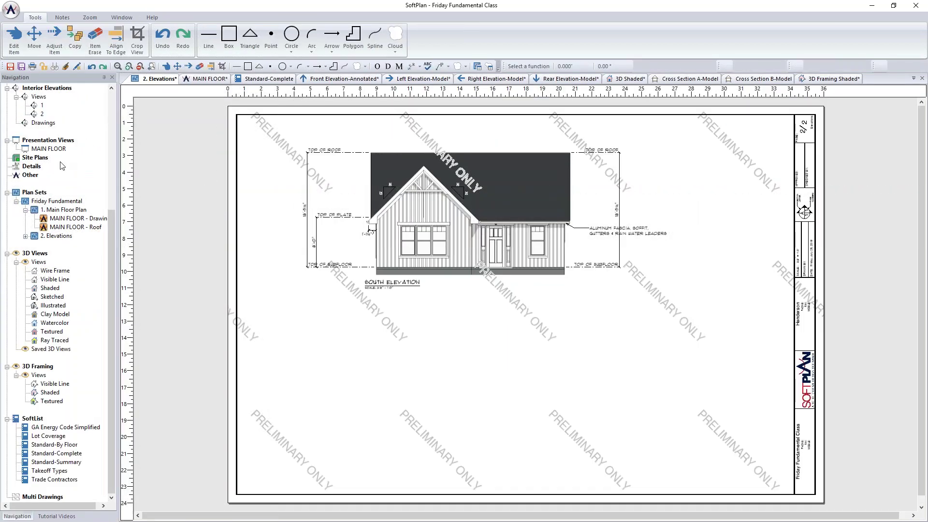
Step: Place the Model version of the left elevation on the page, below and left of the south elevation
{"action": "scroll", "coordinate": [115, 202], "scroll_direction": "up", "scroll_amount": 1}
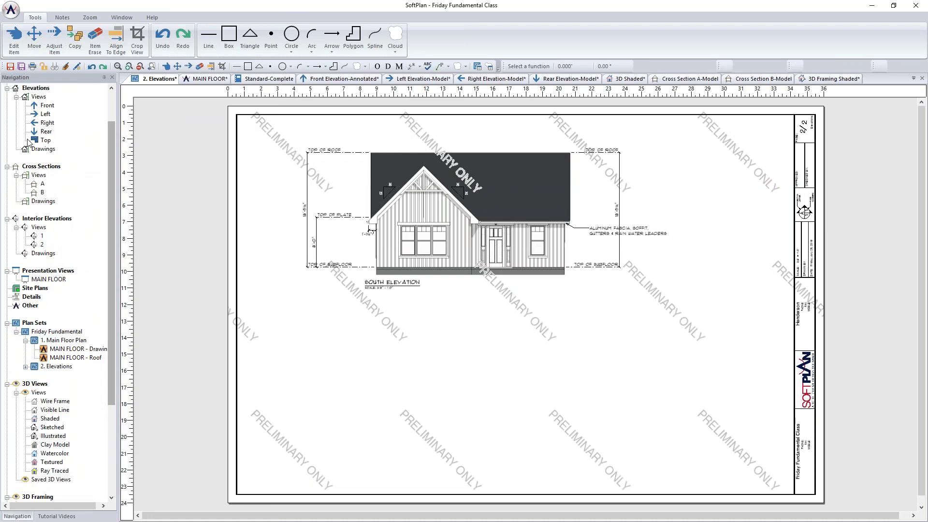
{"action": "left_click_drag", "start_coordinate": [45, 114], "coordinate": [351, 377]}
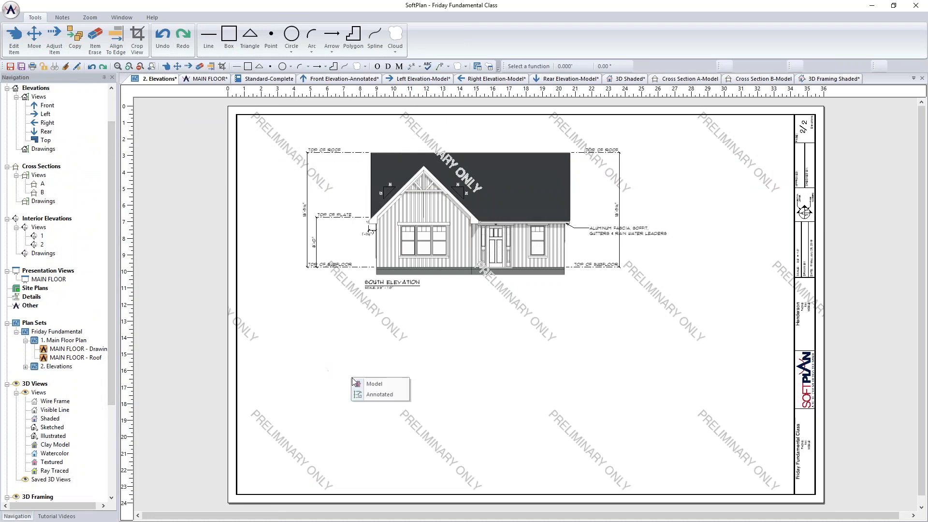
{"action": "left_click", "coordinate": [381, 386]}
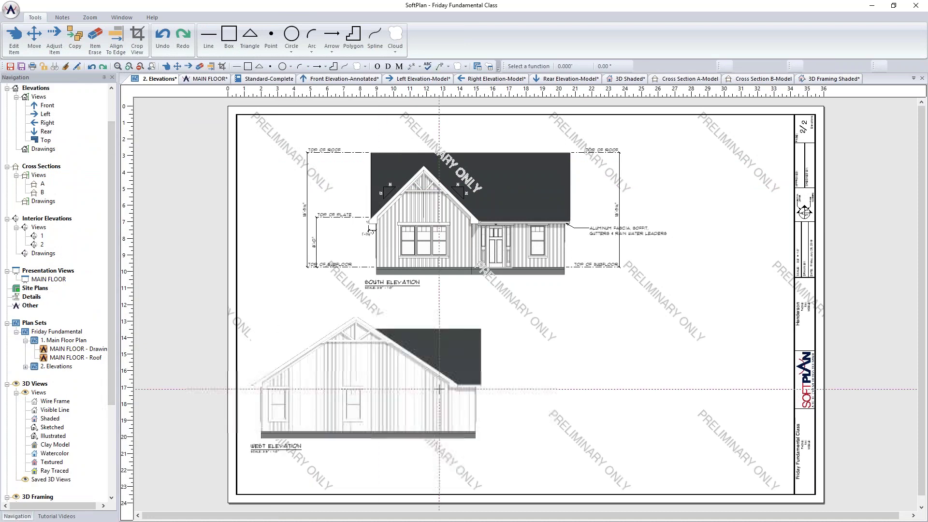
Step: Edit the placed west elevation and set its standard scale to 1/8" = 1'
{"action": "right_click", "coordinate": [382, 379]}
{"action": "left_click", "coordinate": [409, 402]}
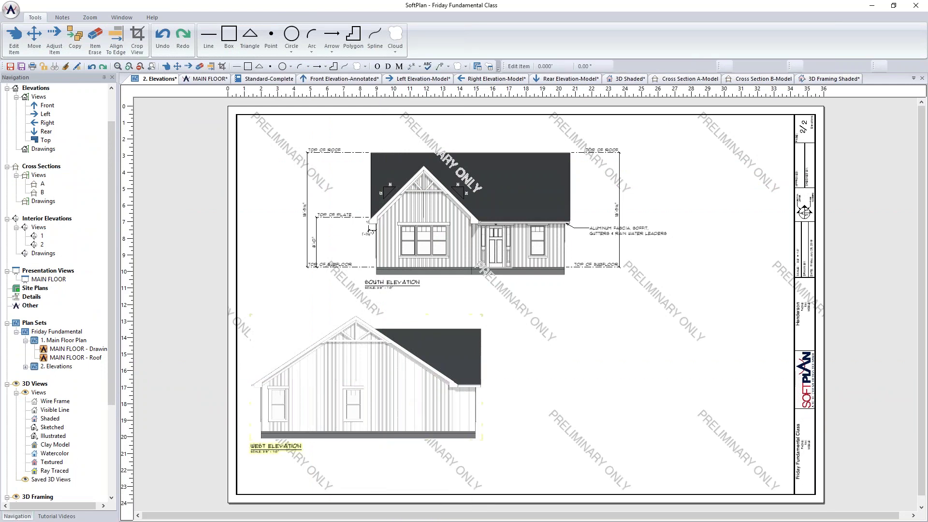
{"action": "double_click", "coordinate": [414, 420]}
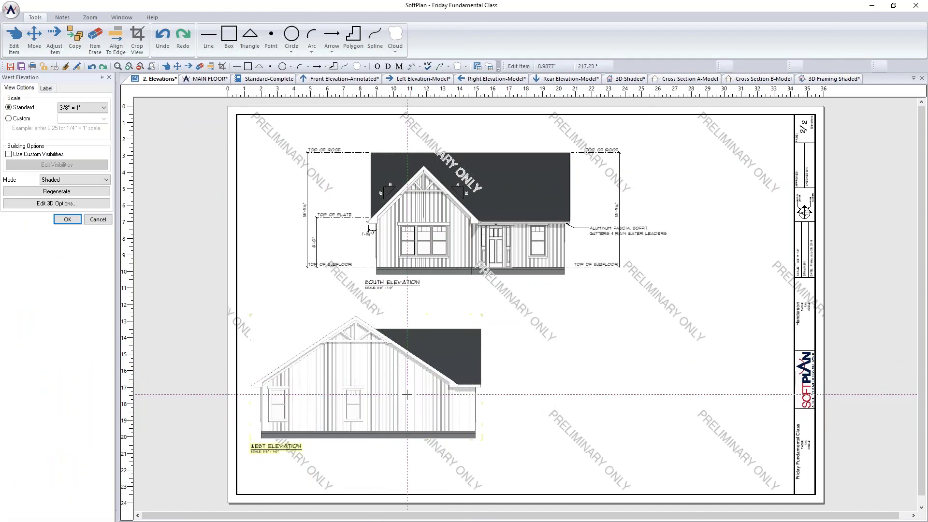
{"action": "left_click", "coordinate": [99, 109]}
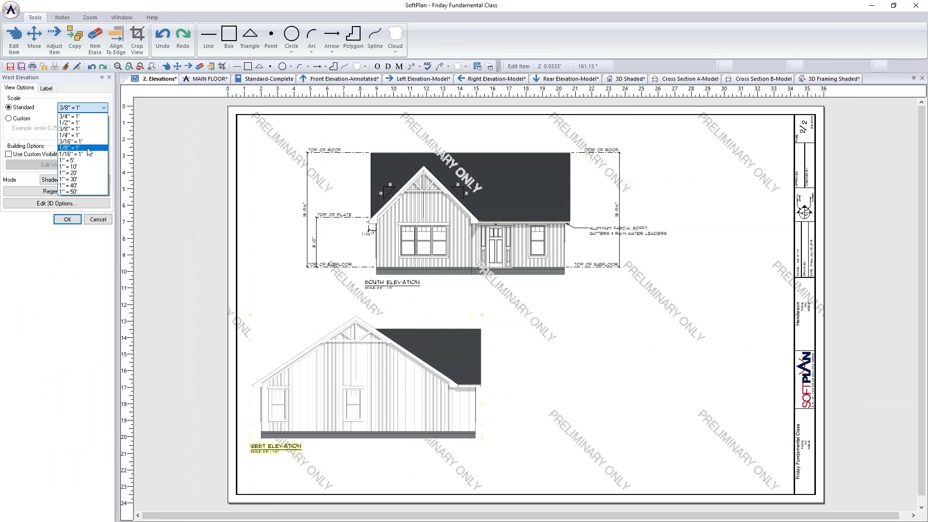
{"action": "left_click", "coordinate": [90, 148]}
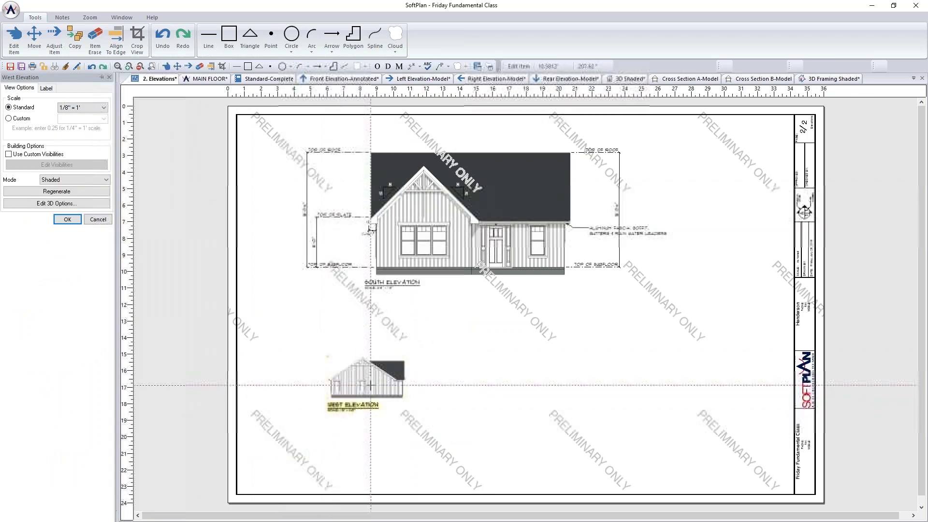
{"action": "scroll", "coordinate": [373, 382], "scroll_direction": "up", "scroll_amount": 2}
{"action": "scroll", "coordinate": [526, 299], "scroll_direction": "down", "scroll_amount": 1}
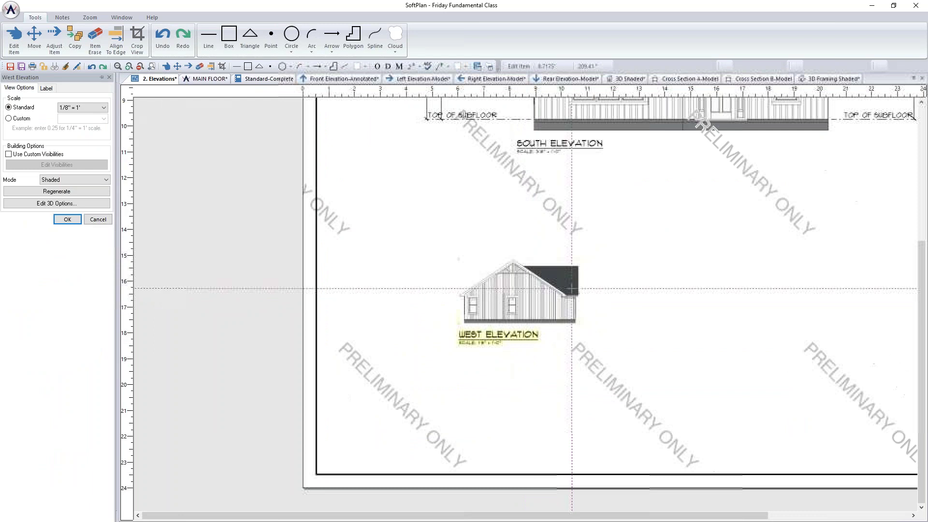
{"action": "middle_click_drag", "start_coordinate": [526, 299], "coordinate": [284, 314]}
{"action": "left_click", "coordinate": [80, 218]}
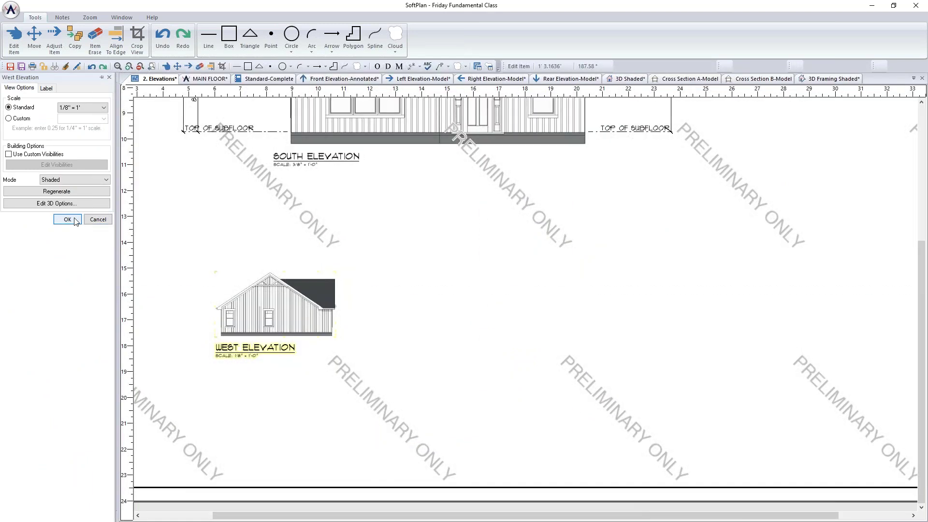
Step: Place the annotated right elevation on the page beside the west elevation at a scale of 1" = 5'
{"action": "mouse_move", "coordinate": [50, 125]}
{"action": "left_mouse_down"}
{"action": "mouse_move", "coordinate": [514, 321]}
{"action": "mouse_move", "coordinate": [508, 301]}
{"action": "left_mouse_up"}
{"action": "left_click", "coordinate": [562, 314]}
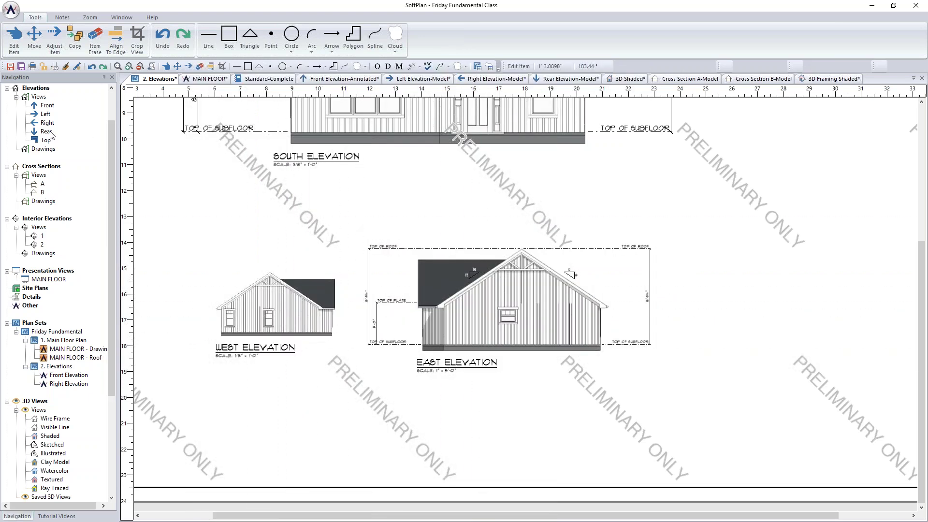
{"action": "scroll", "coordinate": [526, 236], "scroll_direction": "down", "scroll_amount": 2}
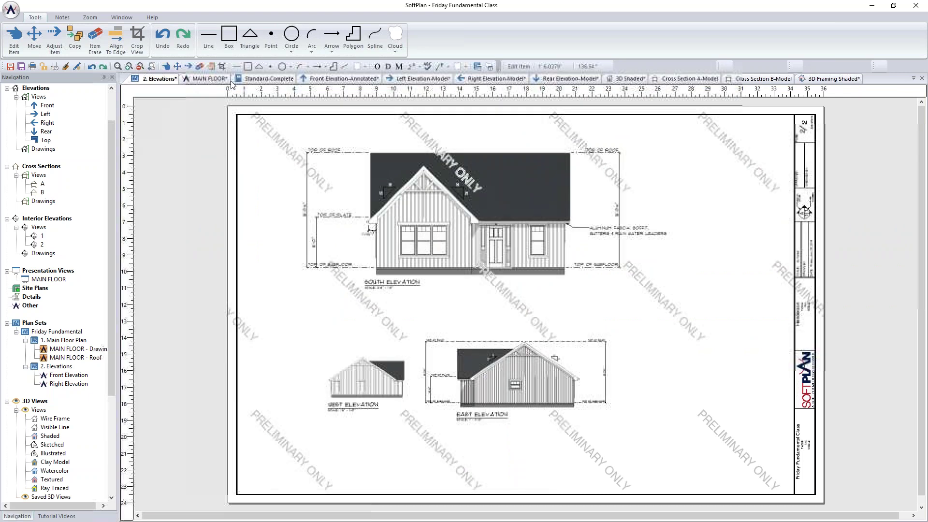
Step: Examine the main floor plan in floor and roof modes, and the front elevation in its Annotated view
{"action": "left_click", "coordinate": [193, 79]}
{"action": "scroll", "coordinate": [516, 298], "scroll_direction": "down", "scroll_amount": 3}
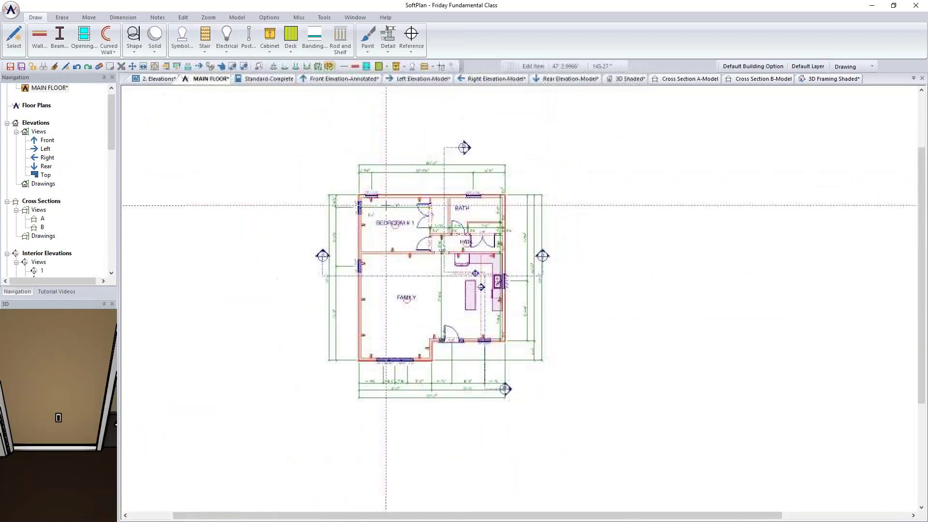
{"action": "key", "text": "ctrl+r"}
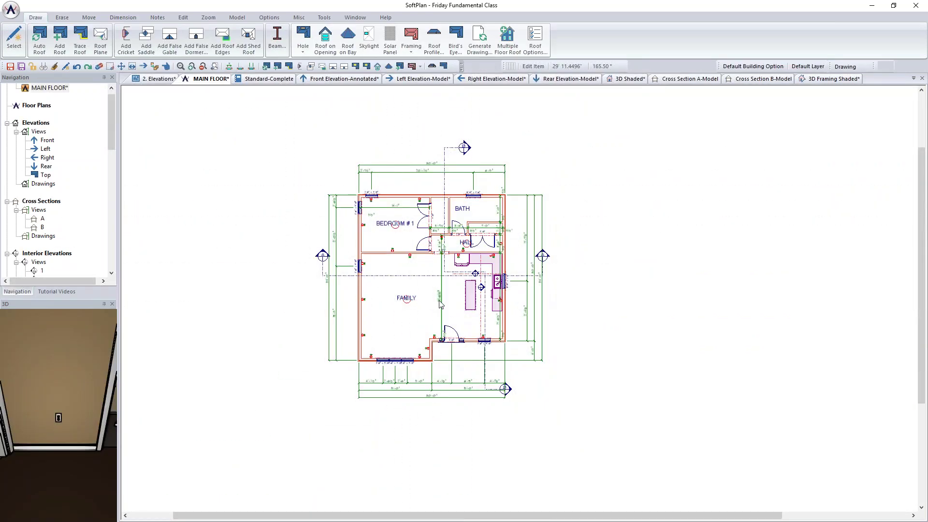
{"action": "key", "text": "ctrl+r"}
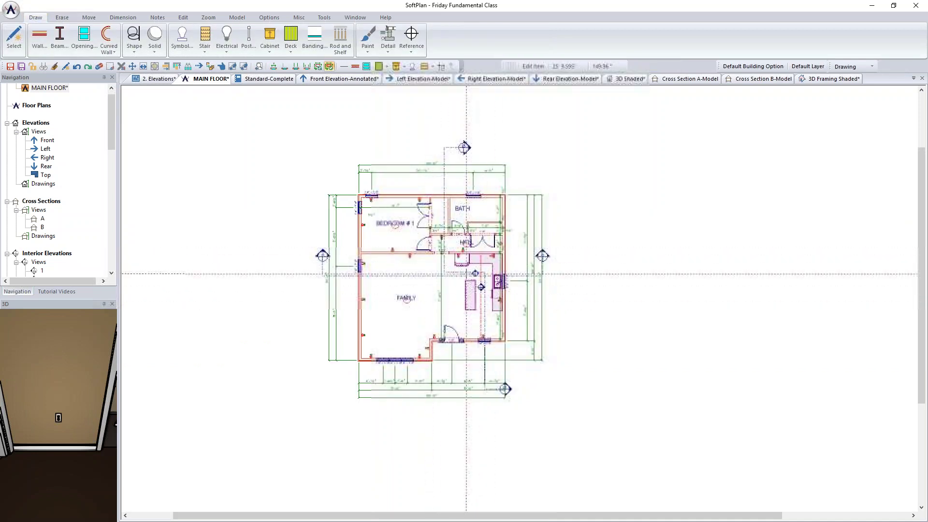
{"action": "left_click", "coordinate": [344, 79]}
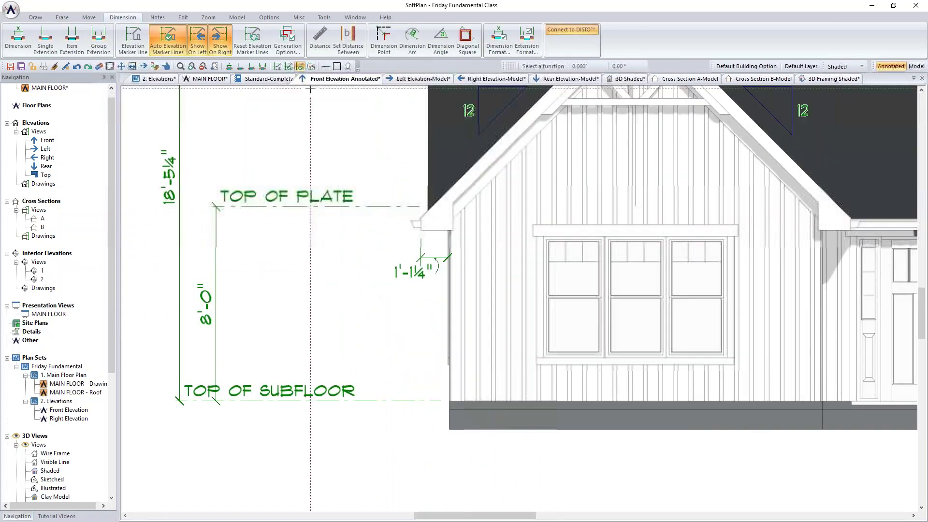
{"action": "scroll", "coordinate": [639, 196], "scroll_direction": "down", "scroll_amount": 4}
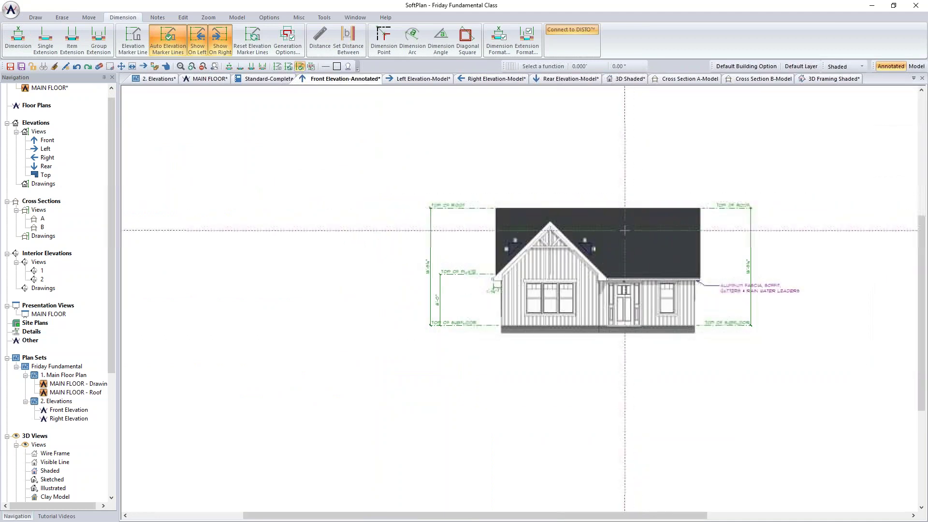
{"action": "middle_click_drag", "start_coordinate": [638, 196], "coordinate": [544, 204]}
{"action": "left_click", "coordinate": [889, 68]}
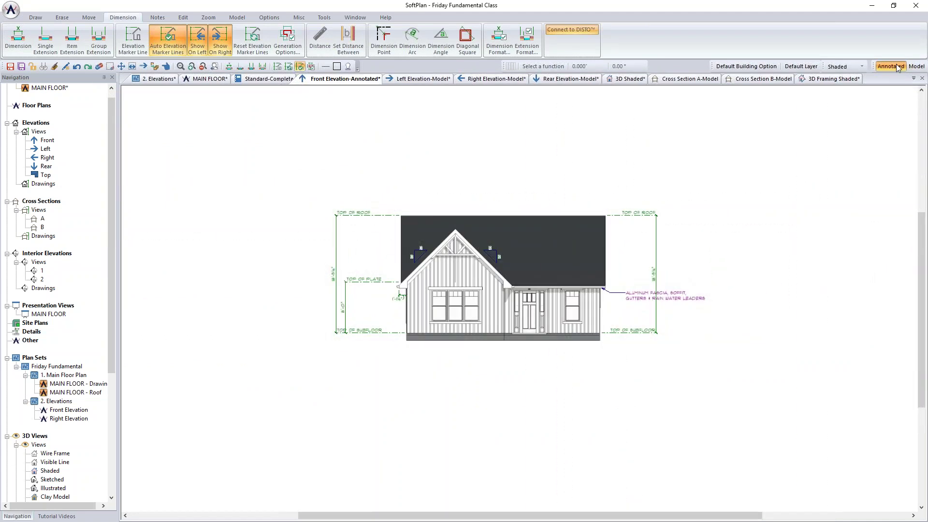
{"action": "scroll", "coordinate": [536, 255], "scroll_direction": "up", "scroll_amount": 3}
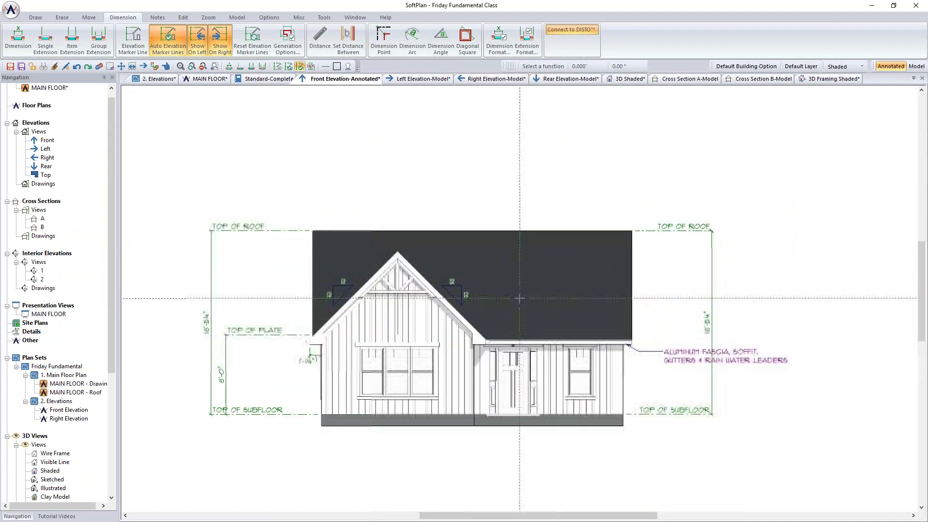
{"action": "middle_click_drag", "start_coordinate": [550, 255], "coordinate": [598, 194]}
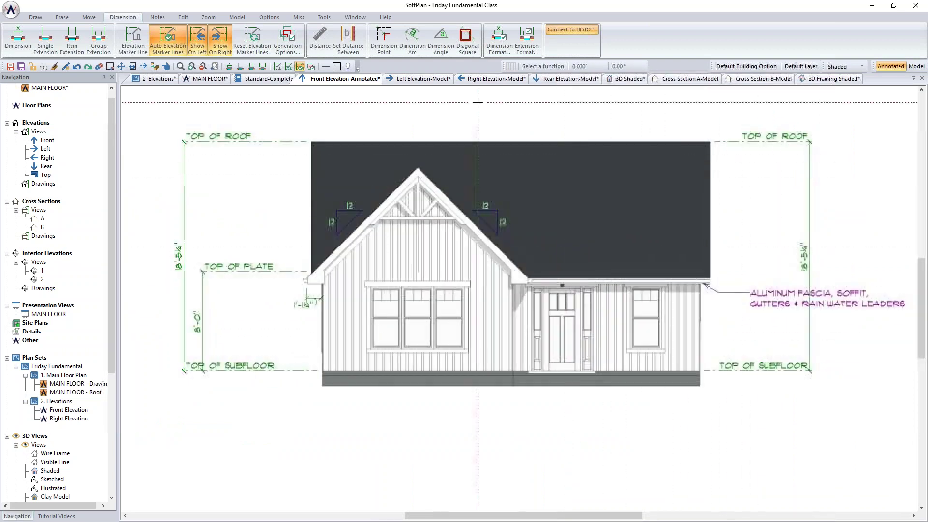
Step: Open Cross Section B and switch it from Model to its Annotated view
{"action": "left_click", "coordinate": [682, 80]}
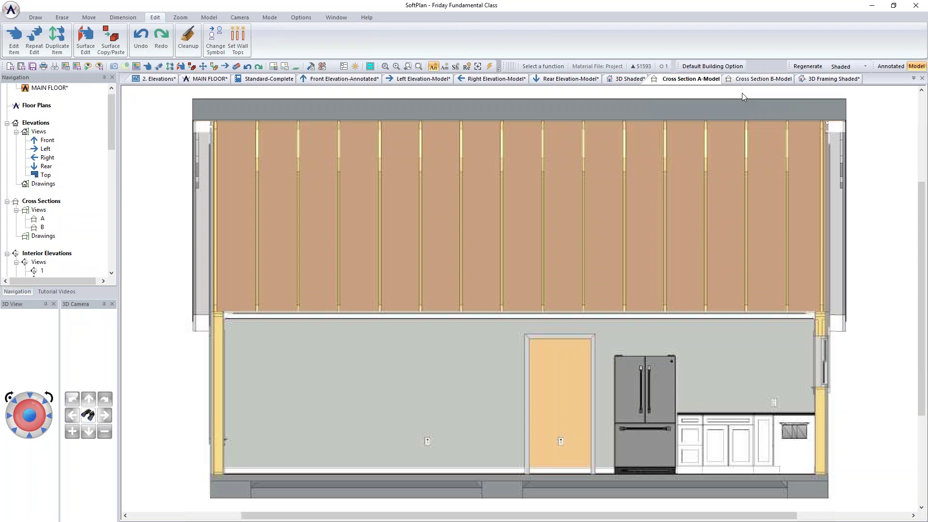
{"action": "left_click", "coordinate": [768, 80]}
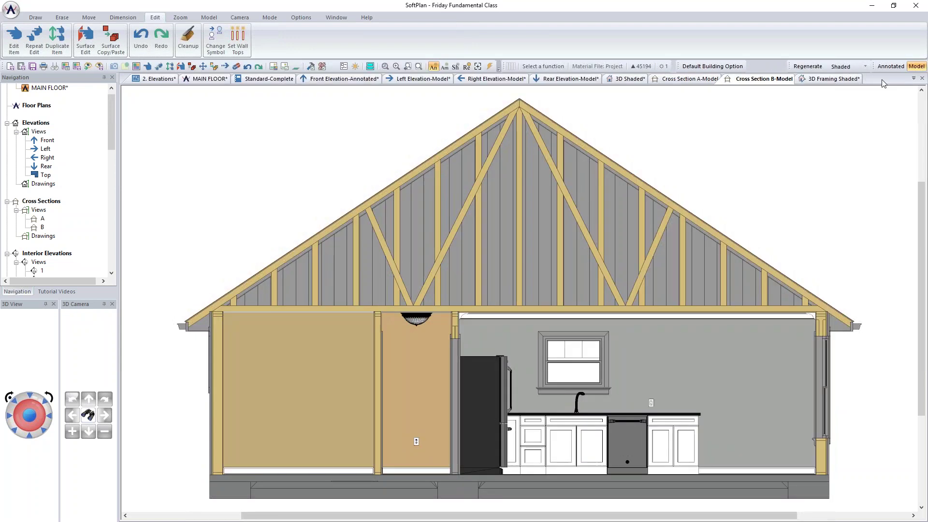
{"action": "left_click", "coordinate": [890, 66]}
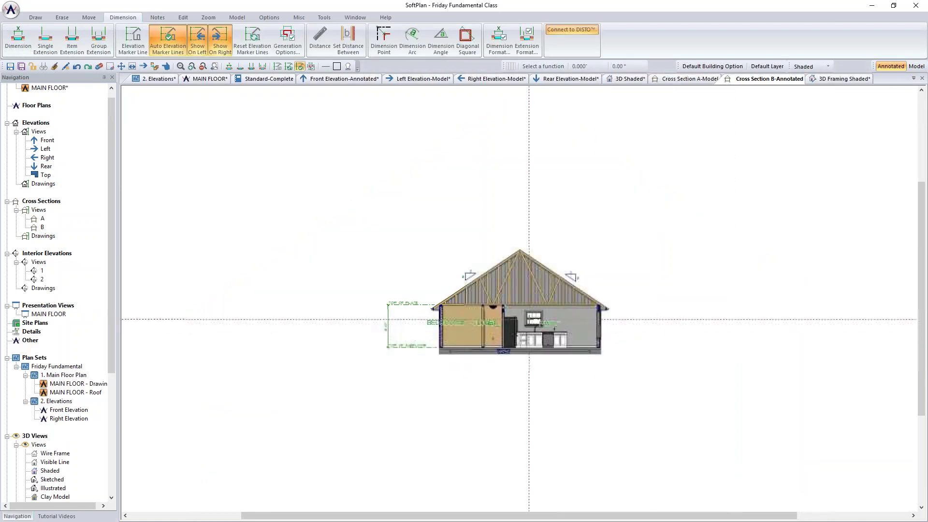
Step: Add the Truss Roof speed note from the Typical Notes library beside the roof, to the upper right of Cross Section B
{"action": "left_click", "coordinate": [158, 18]}
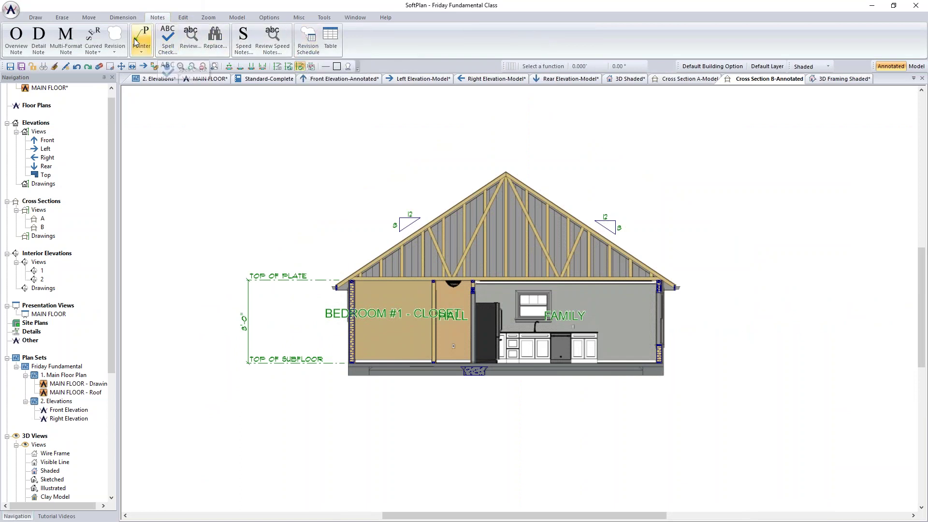
{"action": "left_click", "coordinate": [254, 53]}
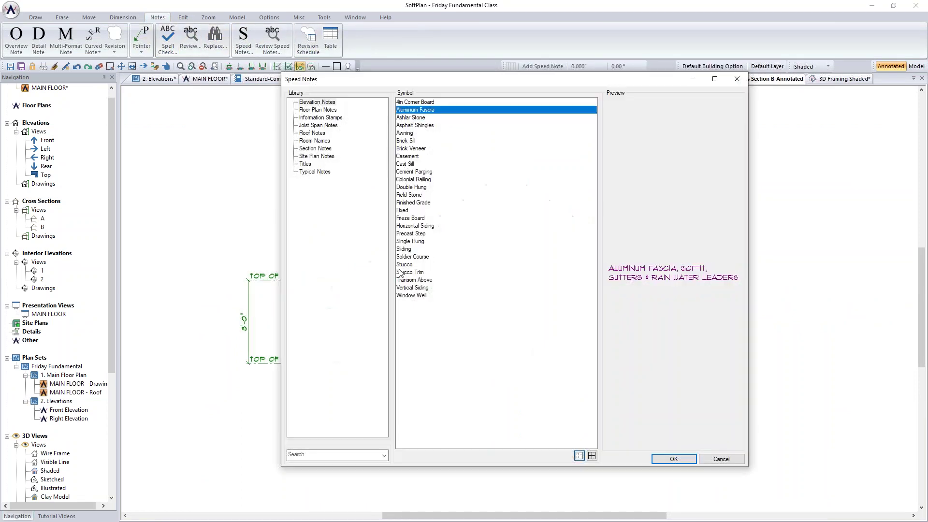
{"action": "left_click", "coordinate": [315, 172]}
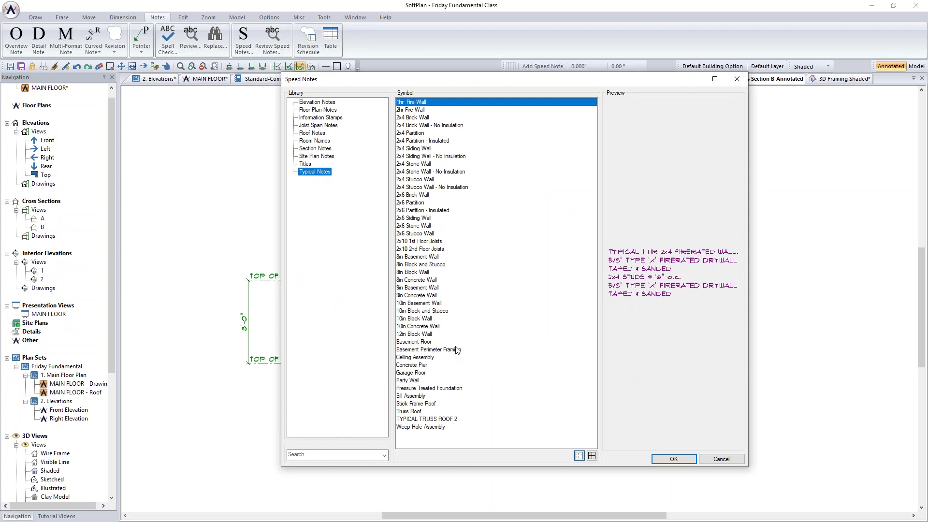
{"action": "left_click", "coordinate": [413, 412]}
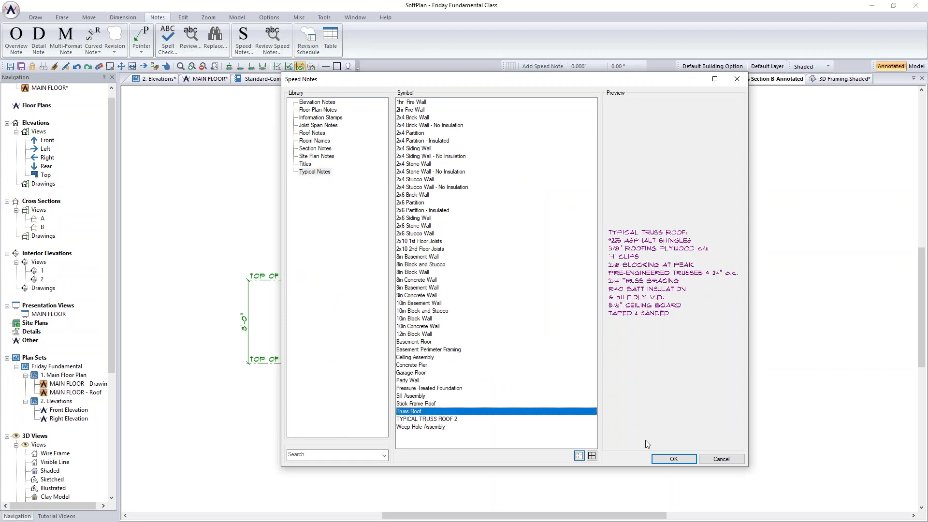
{"action": "left_click", "coordinate": [674, 459]}
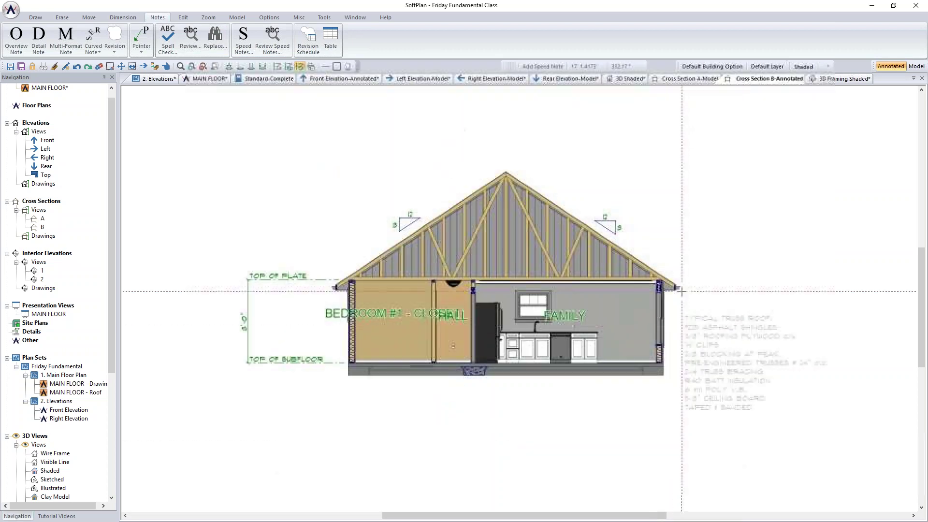
{"action": "left_click", "coordinate": [703, 152]}
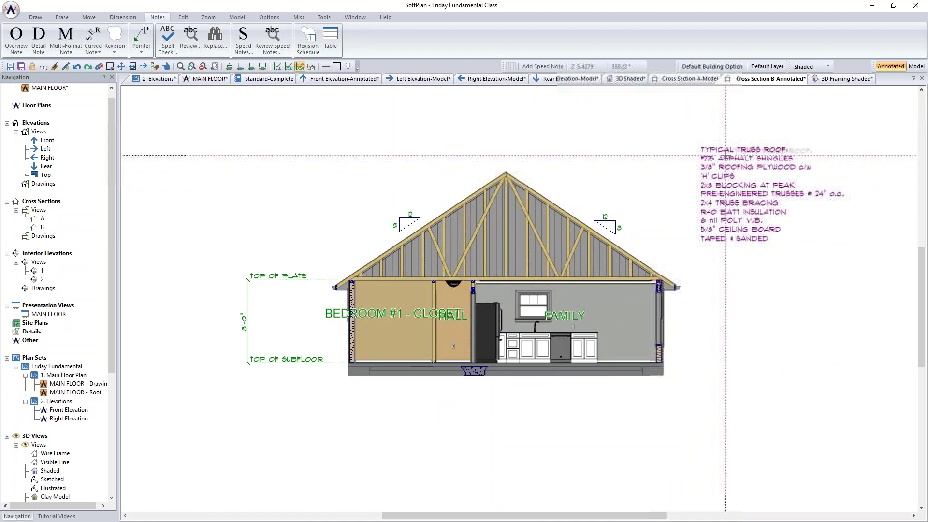
Step: Draw a segmented pointer from the truss roof note to the right-hand roof slope of the cross section
{"action": "left_click", "coordinate": [141, 46]}
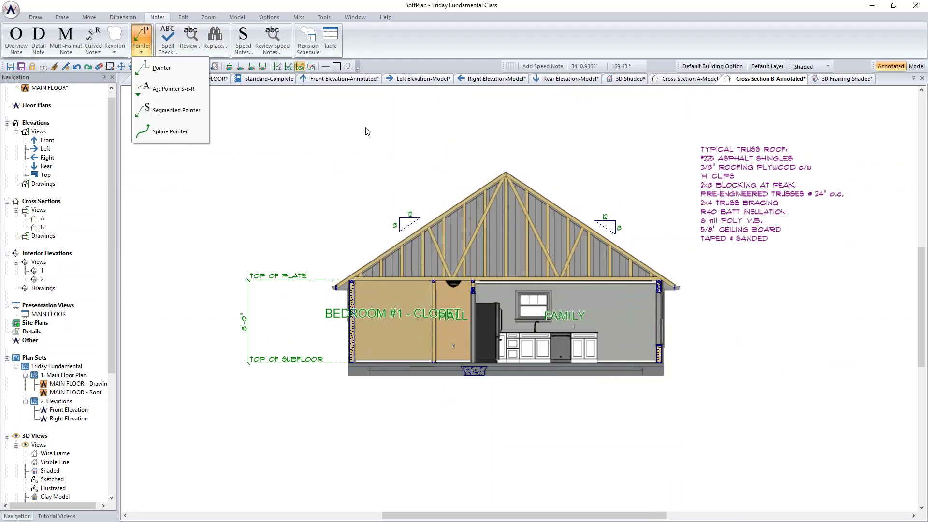
{"action": "left_click", "coordinate": [201, 116]}
{"action": "left_click", "coordinate": [700, 148]}
{"action": "left_click", "coordinate": [637, 148]}
{"action": "double_click", "coordinate": [570, 213]}
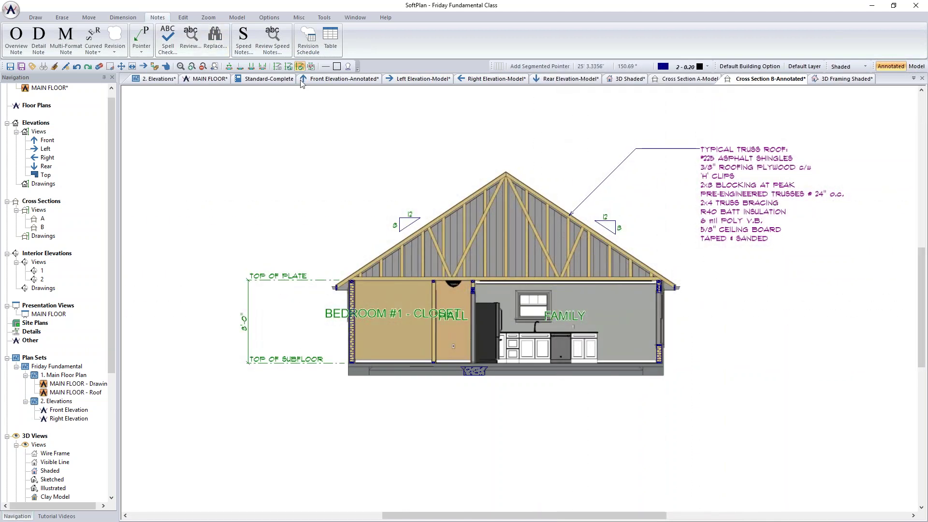
Step: Open the 3D view, look at the house from outside, and change its display mode from Shaded to Textured
{"action": "left_click", "coordinate": [612, 81]}
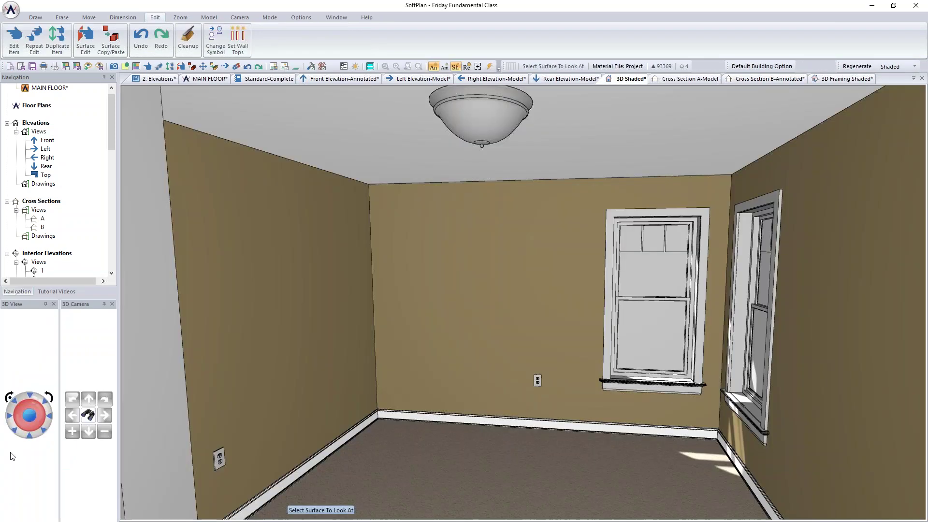
{"action": "left_click", "coordinate": [44, 433]}
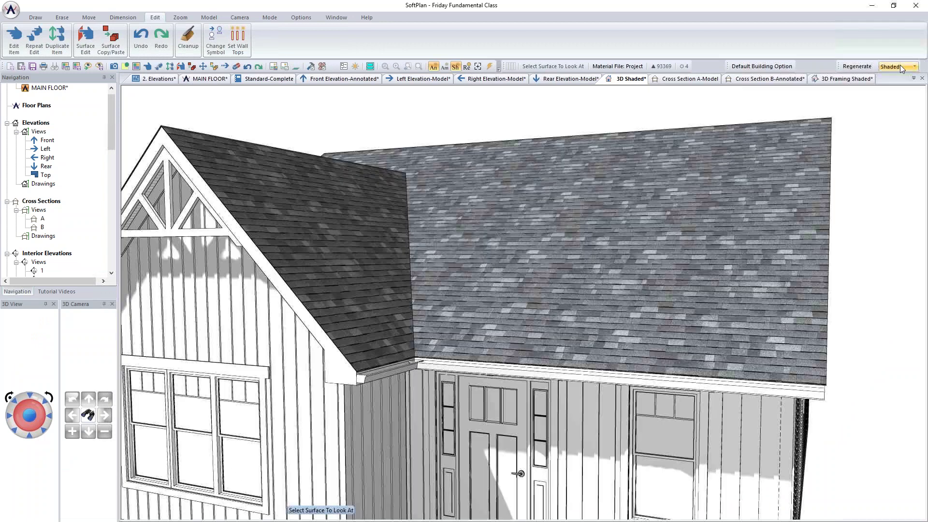
{"action": "left_click", "coordinate": [900, 67]}
{"action": "left_click", "coordinate": [899, 122]}
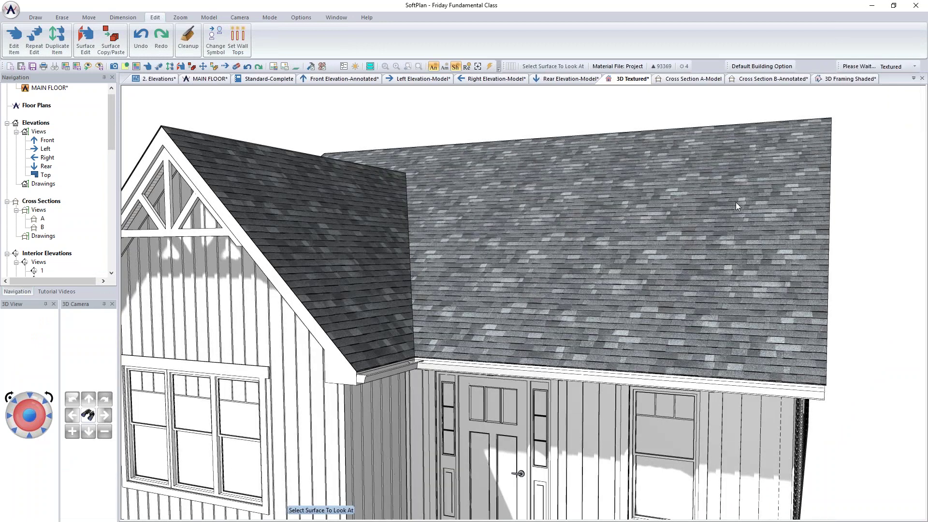
{"action": "left_click", "coordinate": [44, 432]}
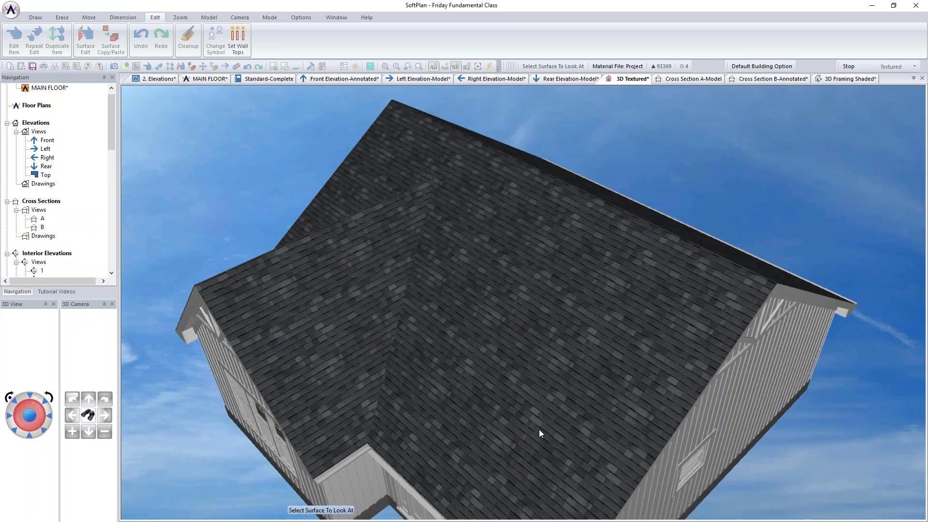
{"action": "left_click", "coordinate": [541, 432]}
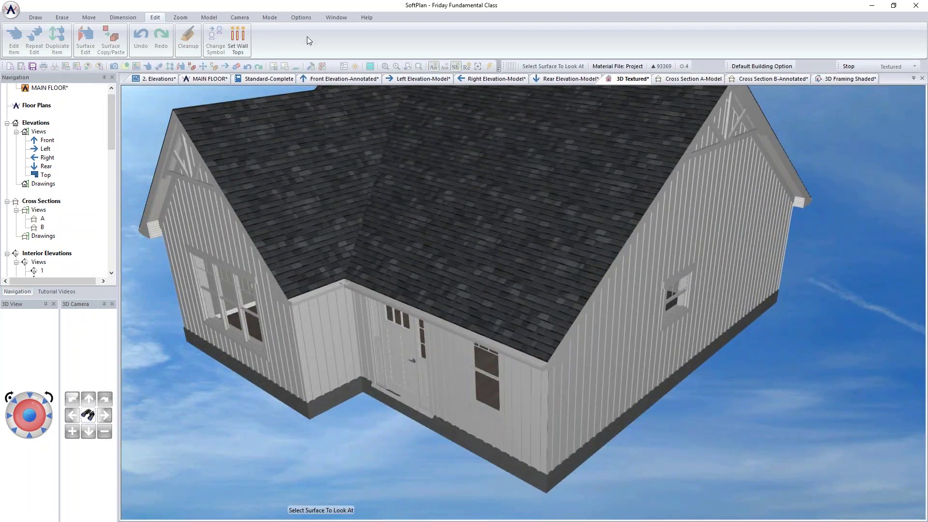
Step: Turn on Auto Horizon in the 3D setup options, without an offset
{"action": "left_click", "coordinate": [301, 17]}
{"action": "left_click", "coordinate": [90, 39]}
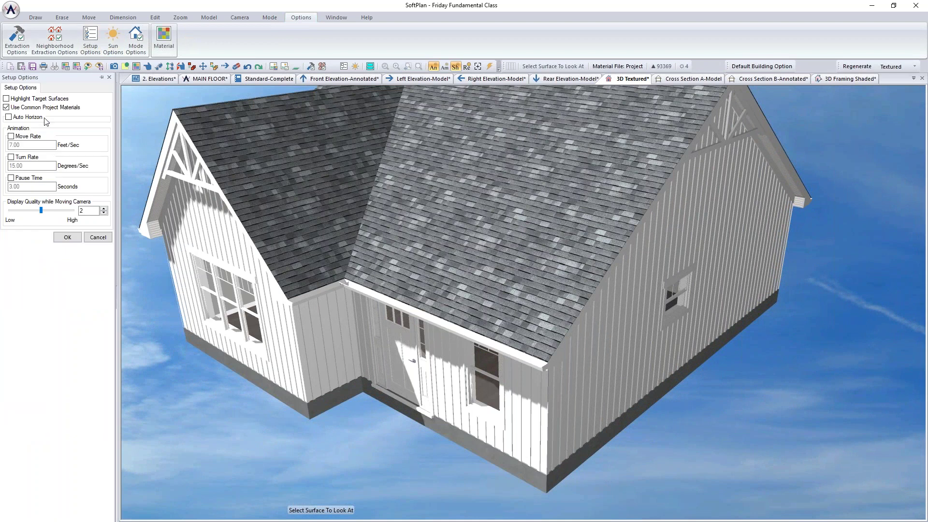
{"action": "left_click", "coordinate": [17, 117]}
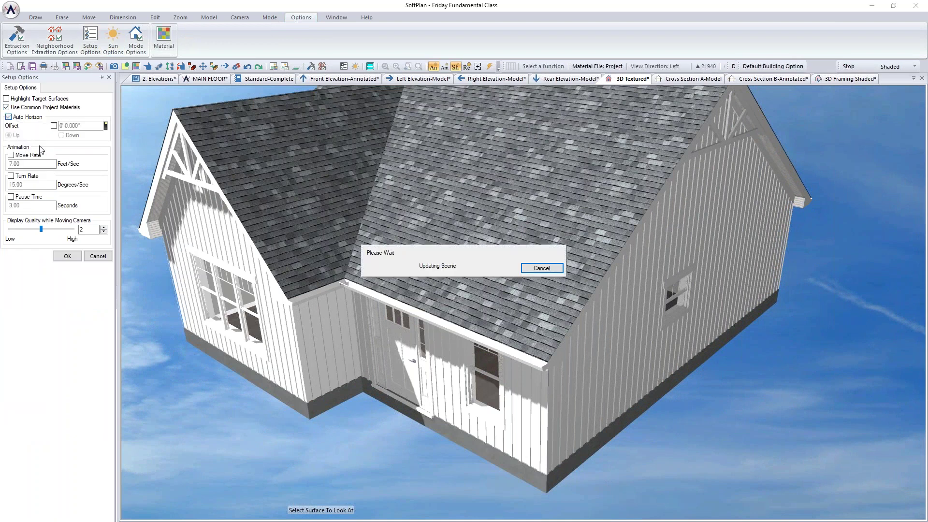
{"action": "left_click", "coordinate": [67, 256]}
Step: Turn on Custom lighting in the mode options of the textured 3D view
{"action": "left_click", "coordinate": [136, 39]}
{"action": "left_click", "coordinate": [51, 88]}
{"action": "left_click", "coordinate": [23, 116]}
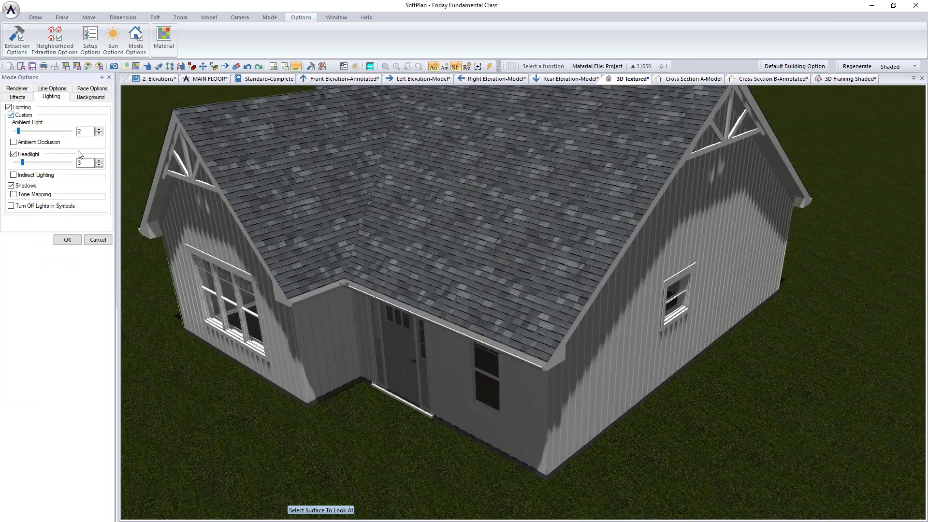
{"action": "left_click", "coordinate": [332, 278]}
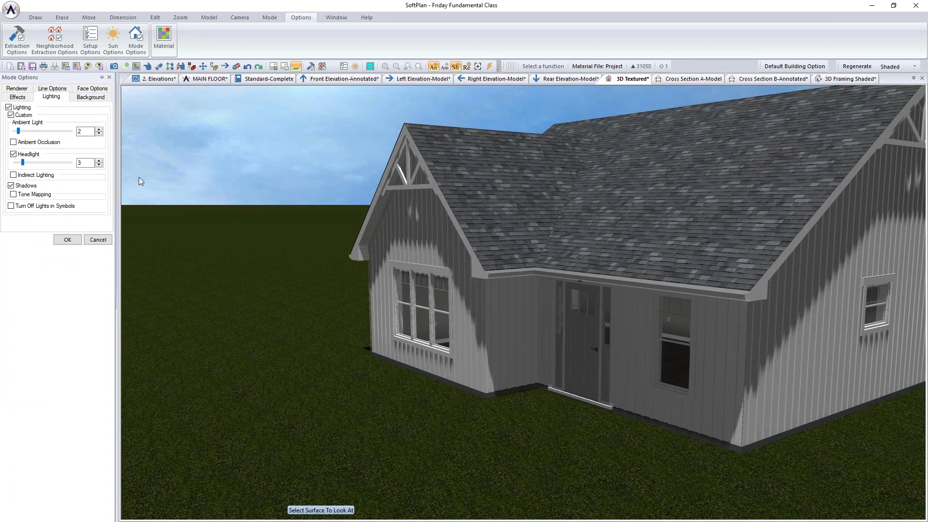
Step: Try indirect lighting on the 3D view, switch it back off, and enable Tone Mapping
{"action": "left_click", "coordinate": [33, 176]}
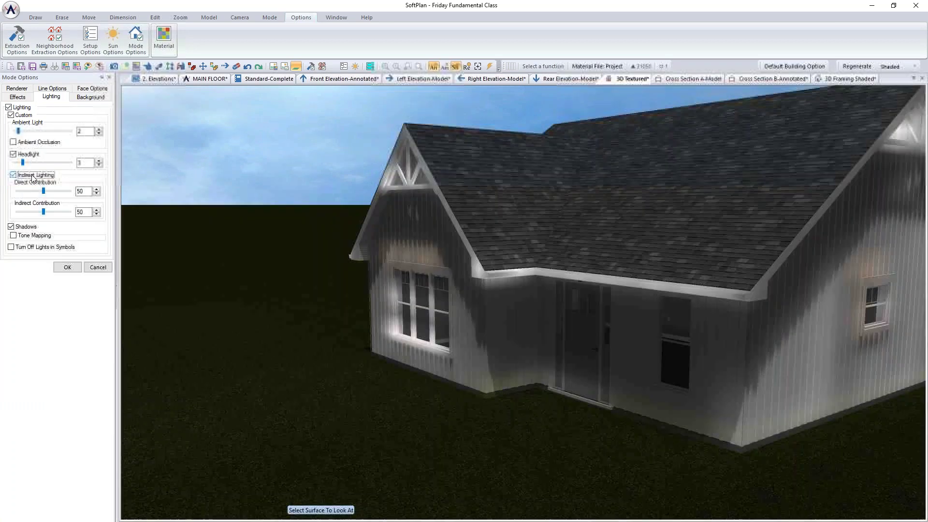
{"action": "left_click", "coordinate": [33, 176]}
{"action": "left_click", "coordinate": [32, 196]}
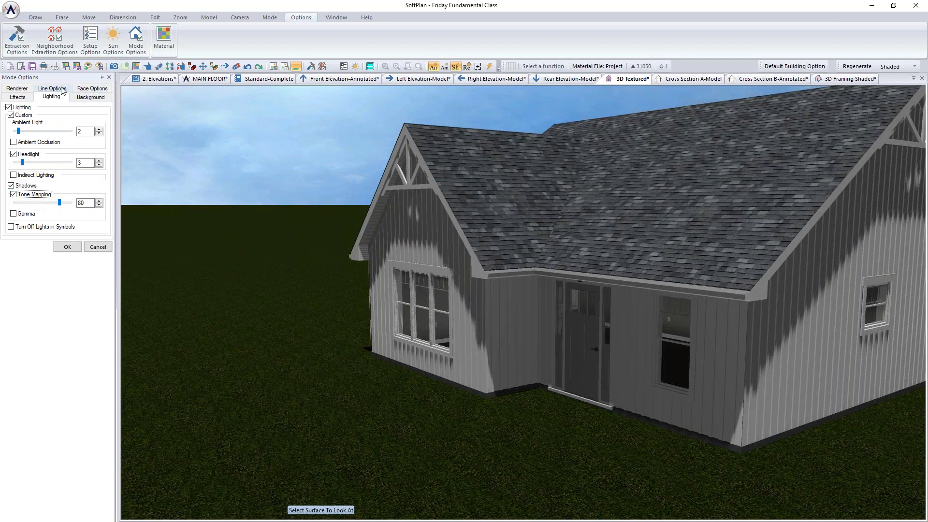
Step: Enable reflections for the textured faces and apply the mode options to the 3D view
{"action": "left_click", "coordinate": [86, 89]}
{"action": "left_click", "coordinate": [19, 165]}
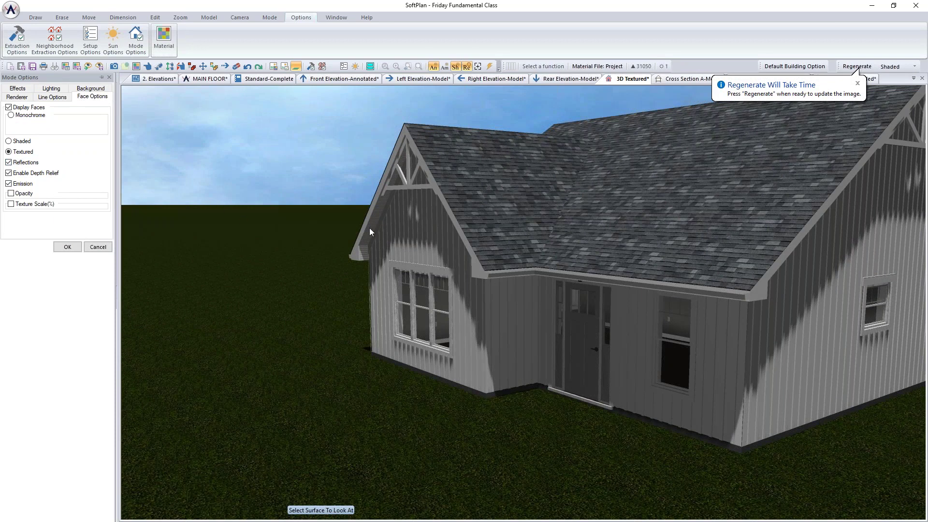
{"action": "left_click", "coordinate": [61, 247]}
{"action": "middle_click_drag", "start_coordinate": [442, 302], "coordinate": [481, 302]}
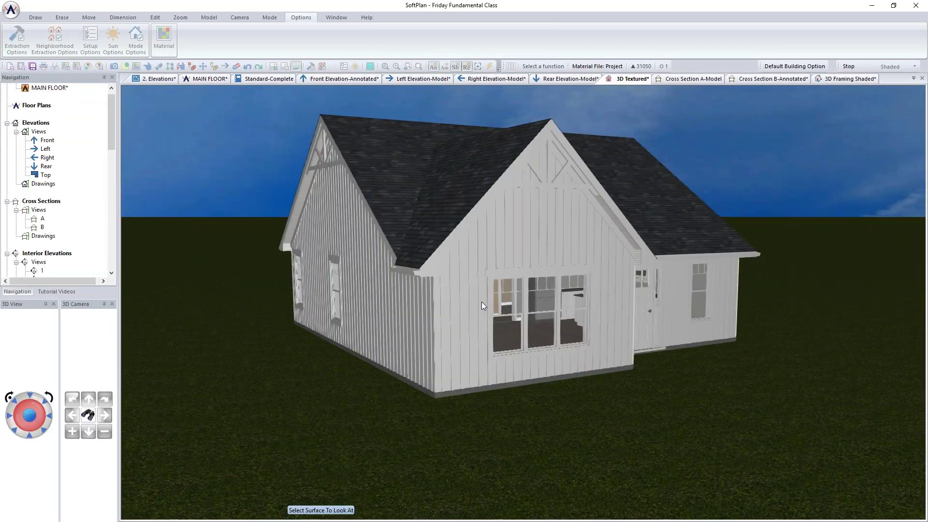